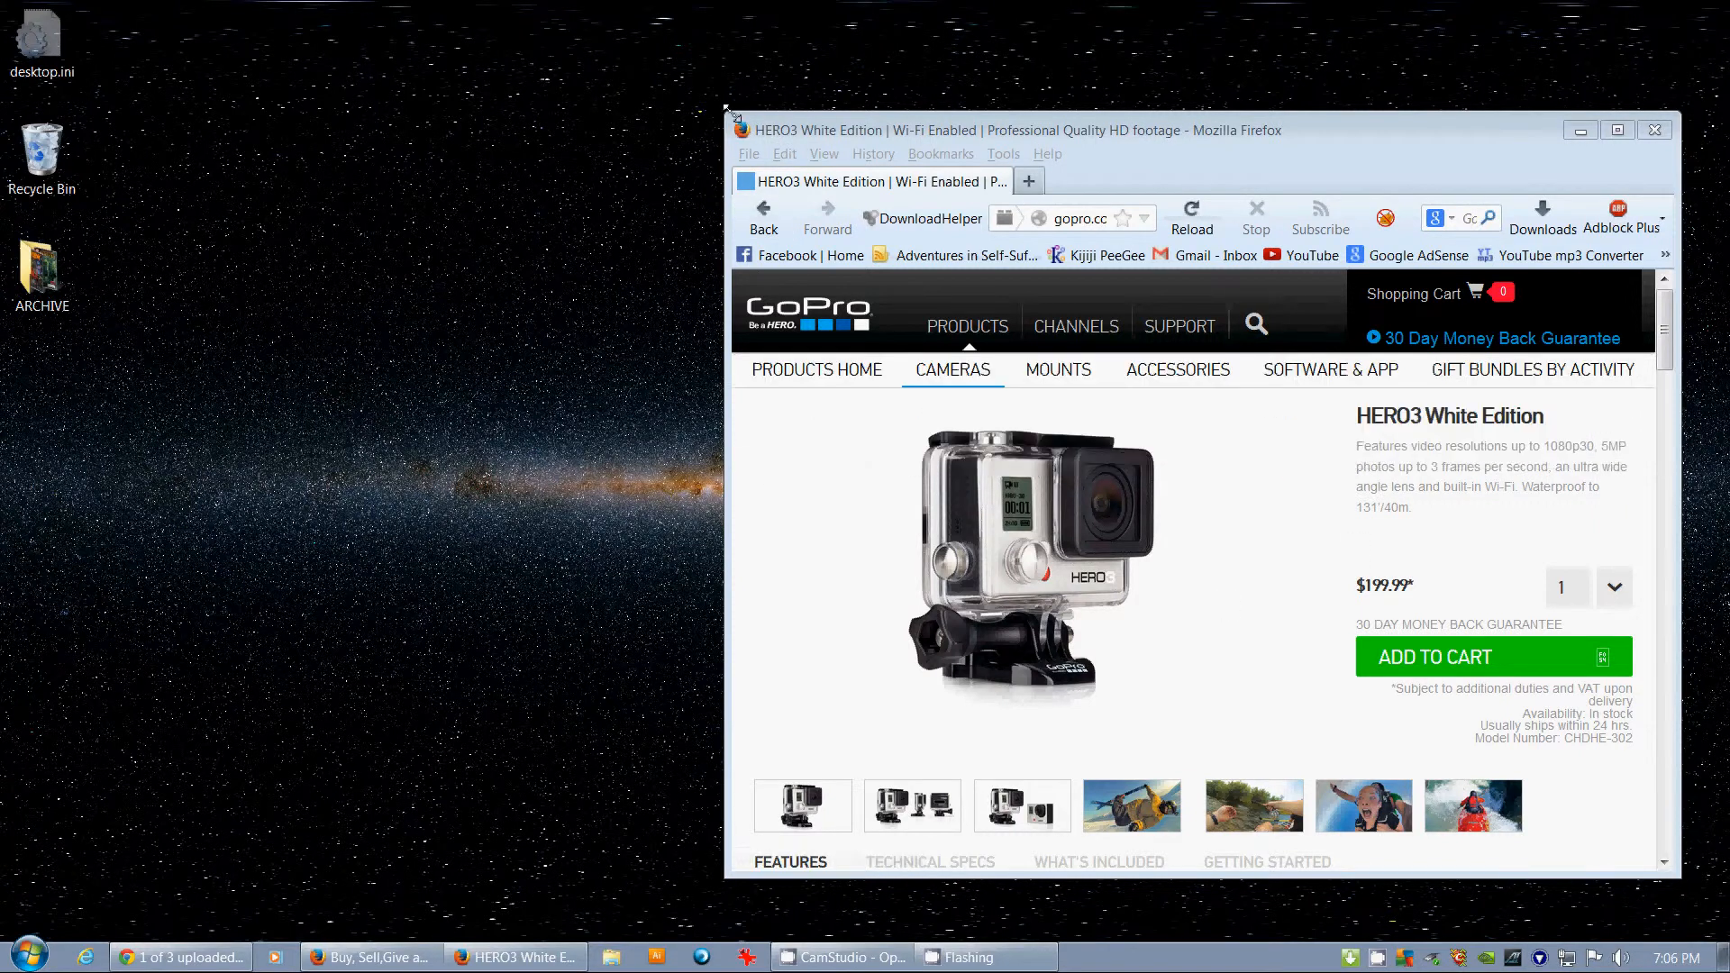
Enlarge the browser window showing the HERO3 White Edition page, and launch Vegas Pro 12.0 (64-bit)
drag(727, 113, 308, 25)
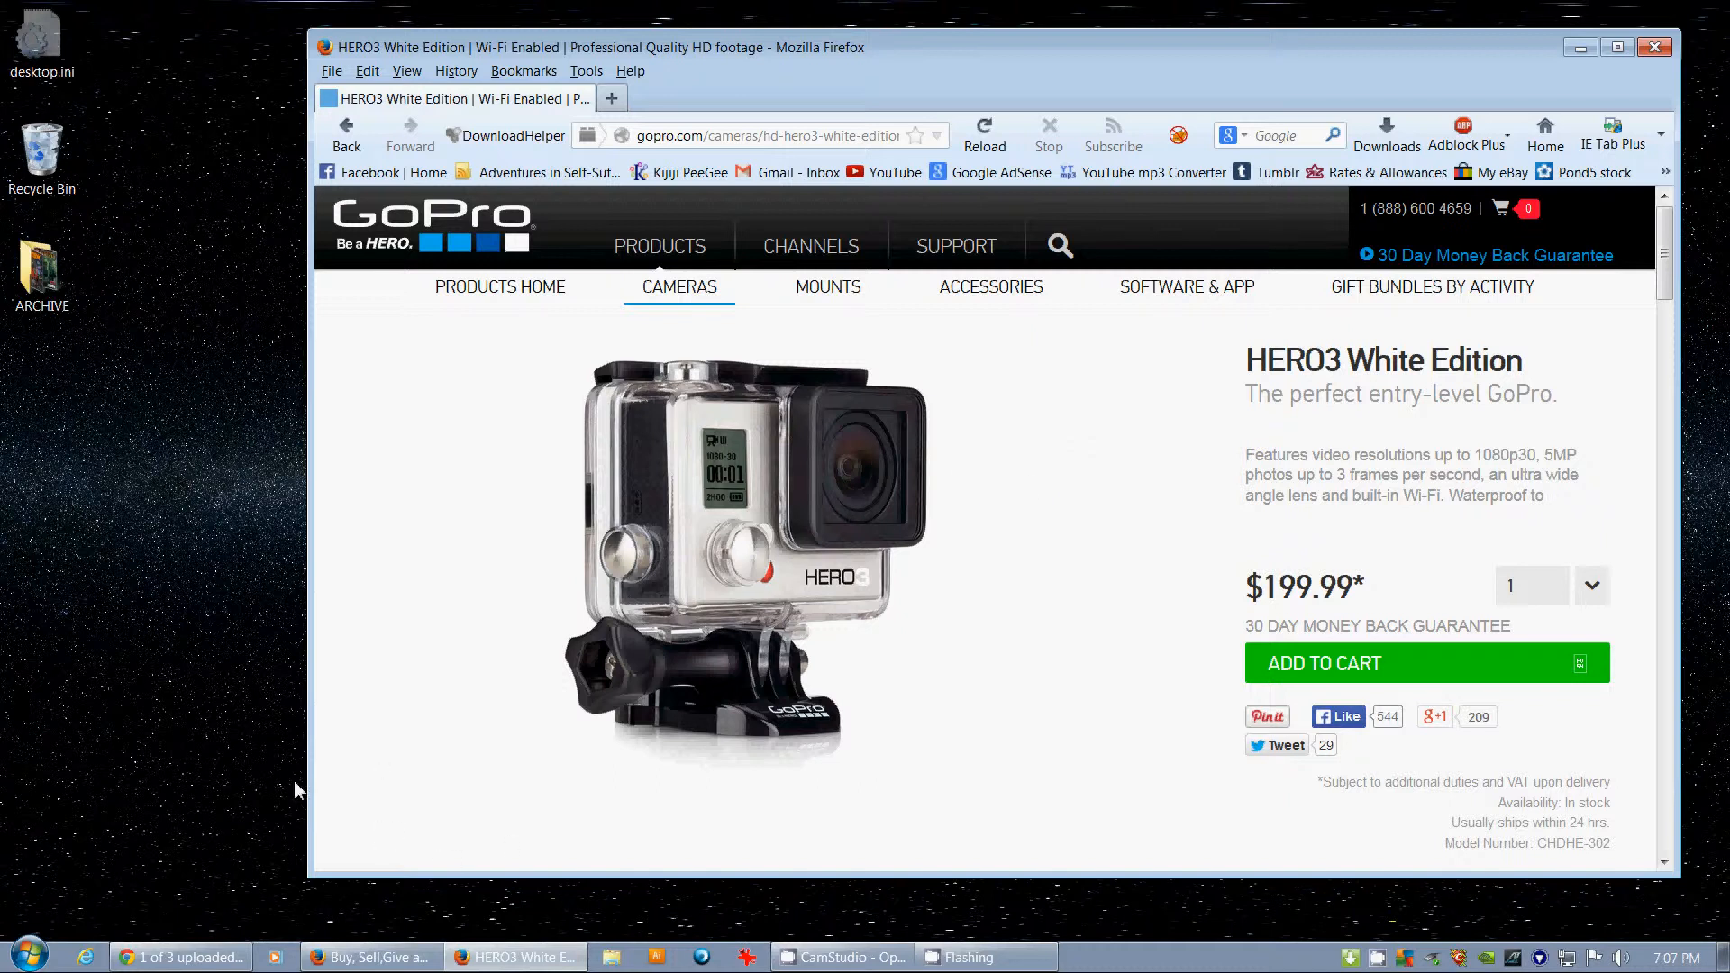
click(30, 954)
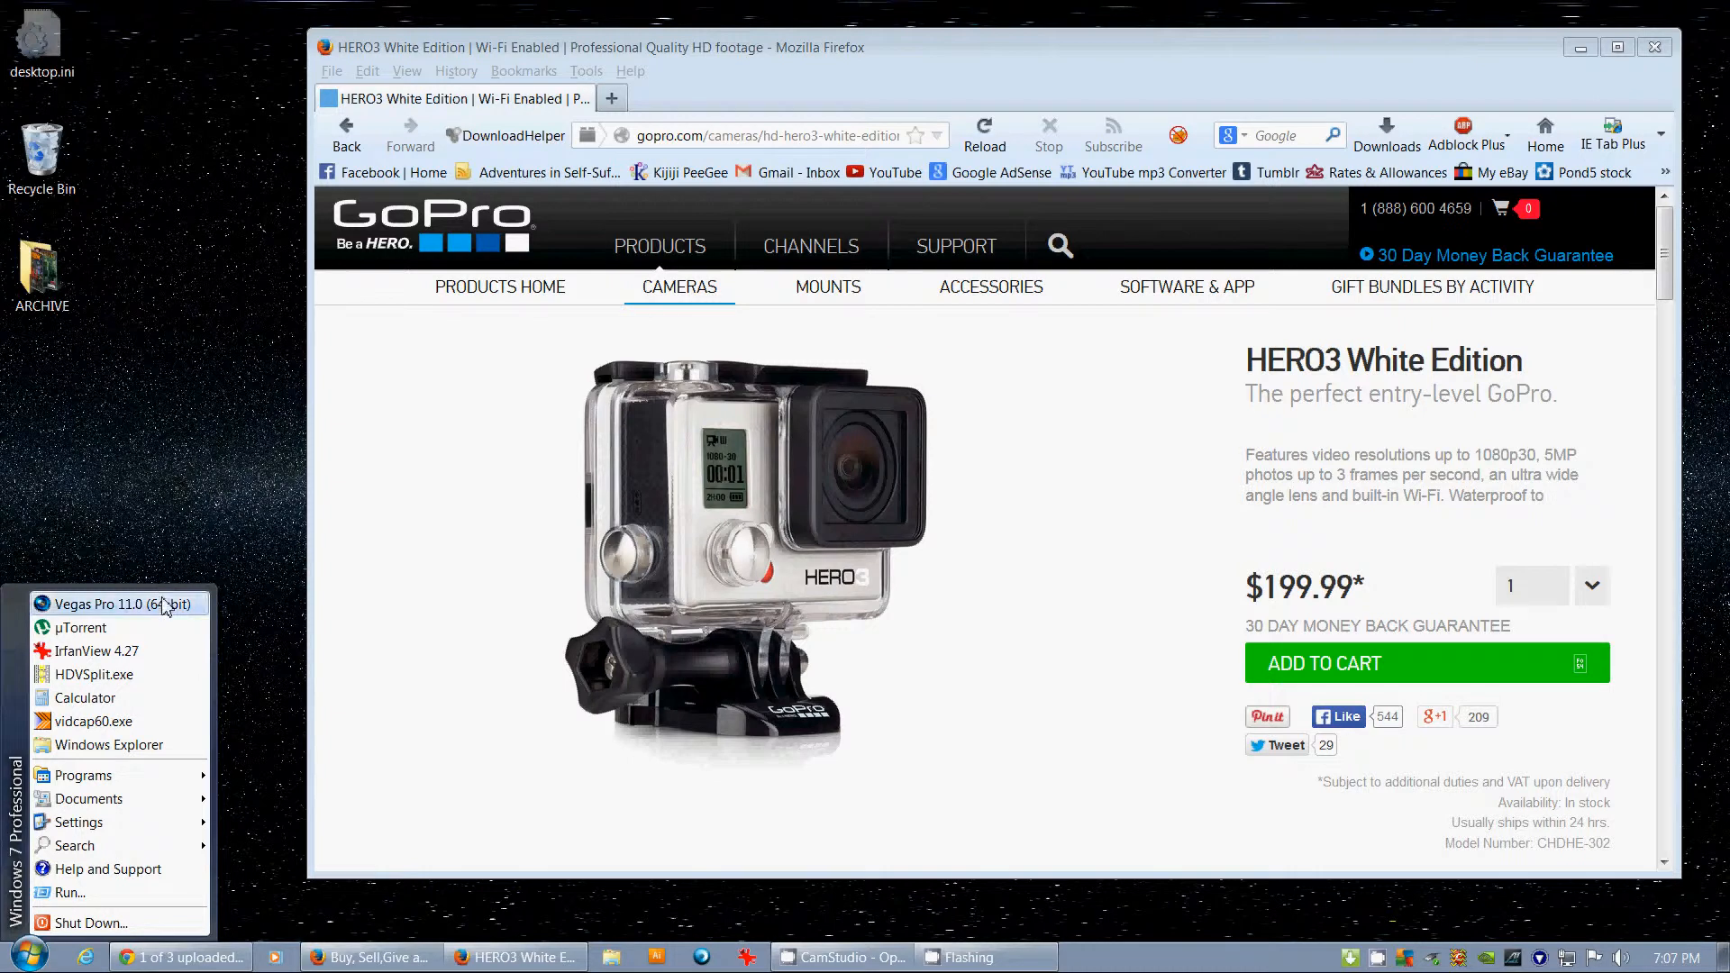
mouse_move(196, 773)
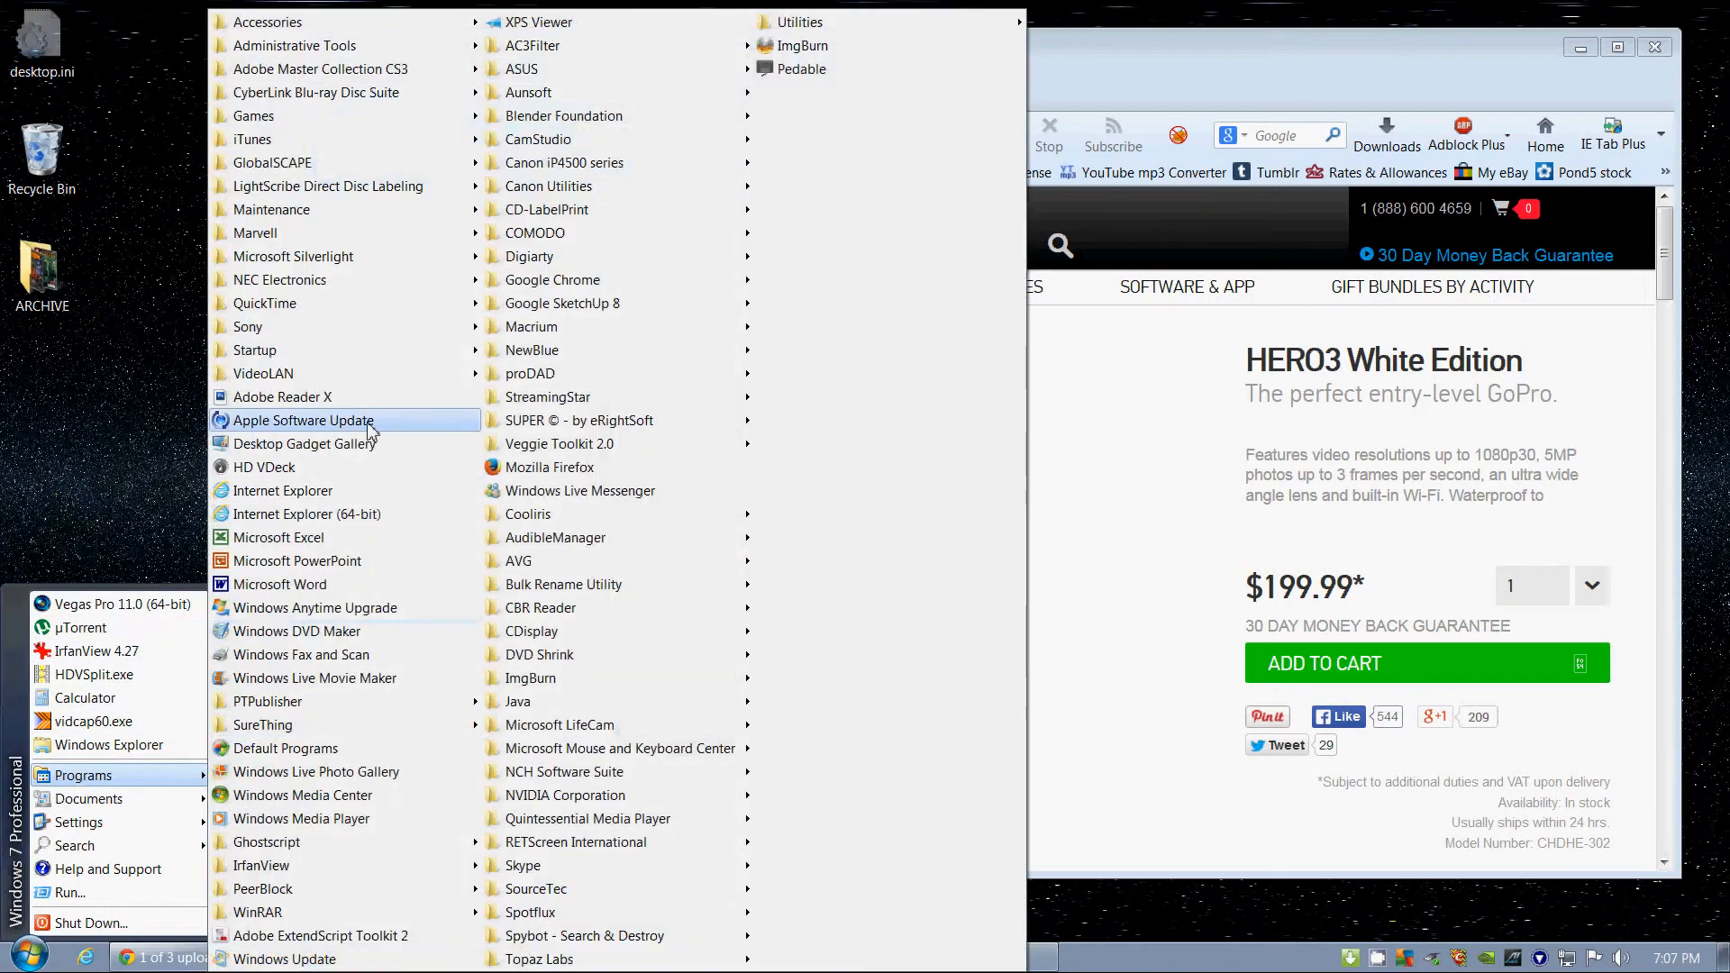
mouse_move(376, 330)
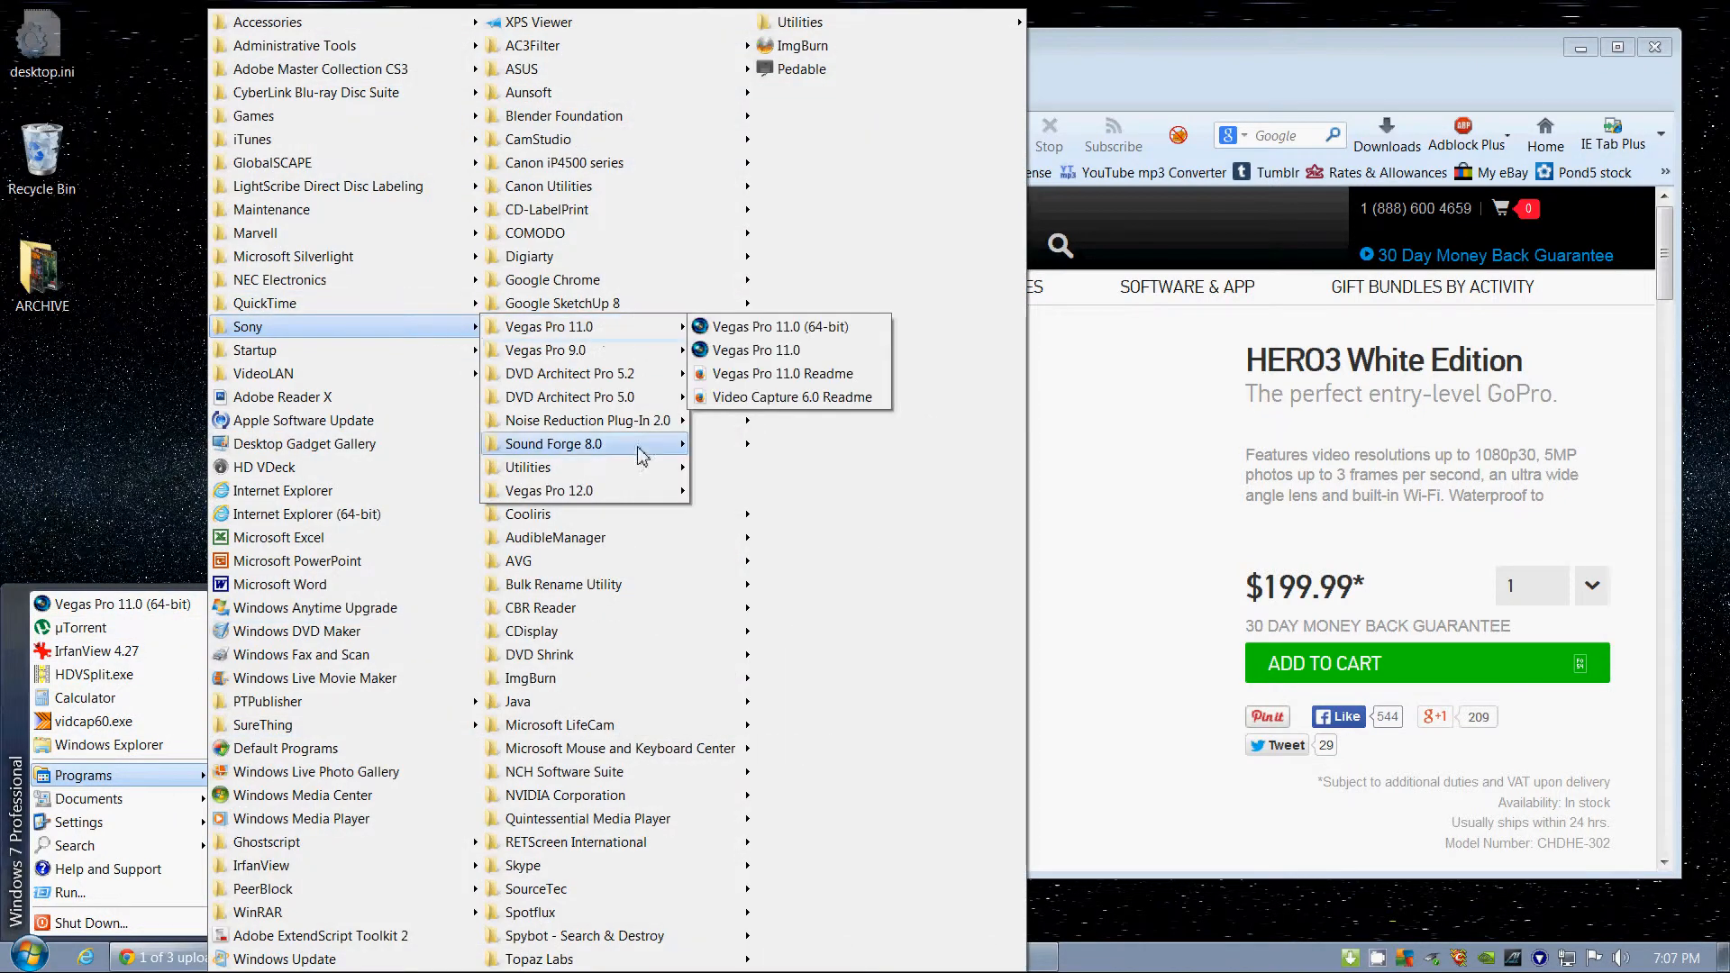
mouse_move(640, 492)
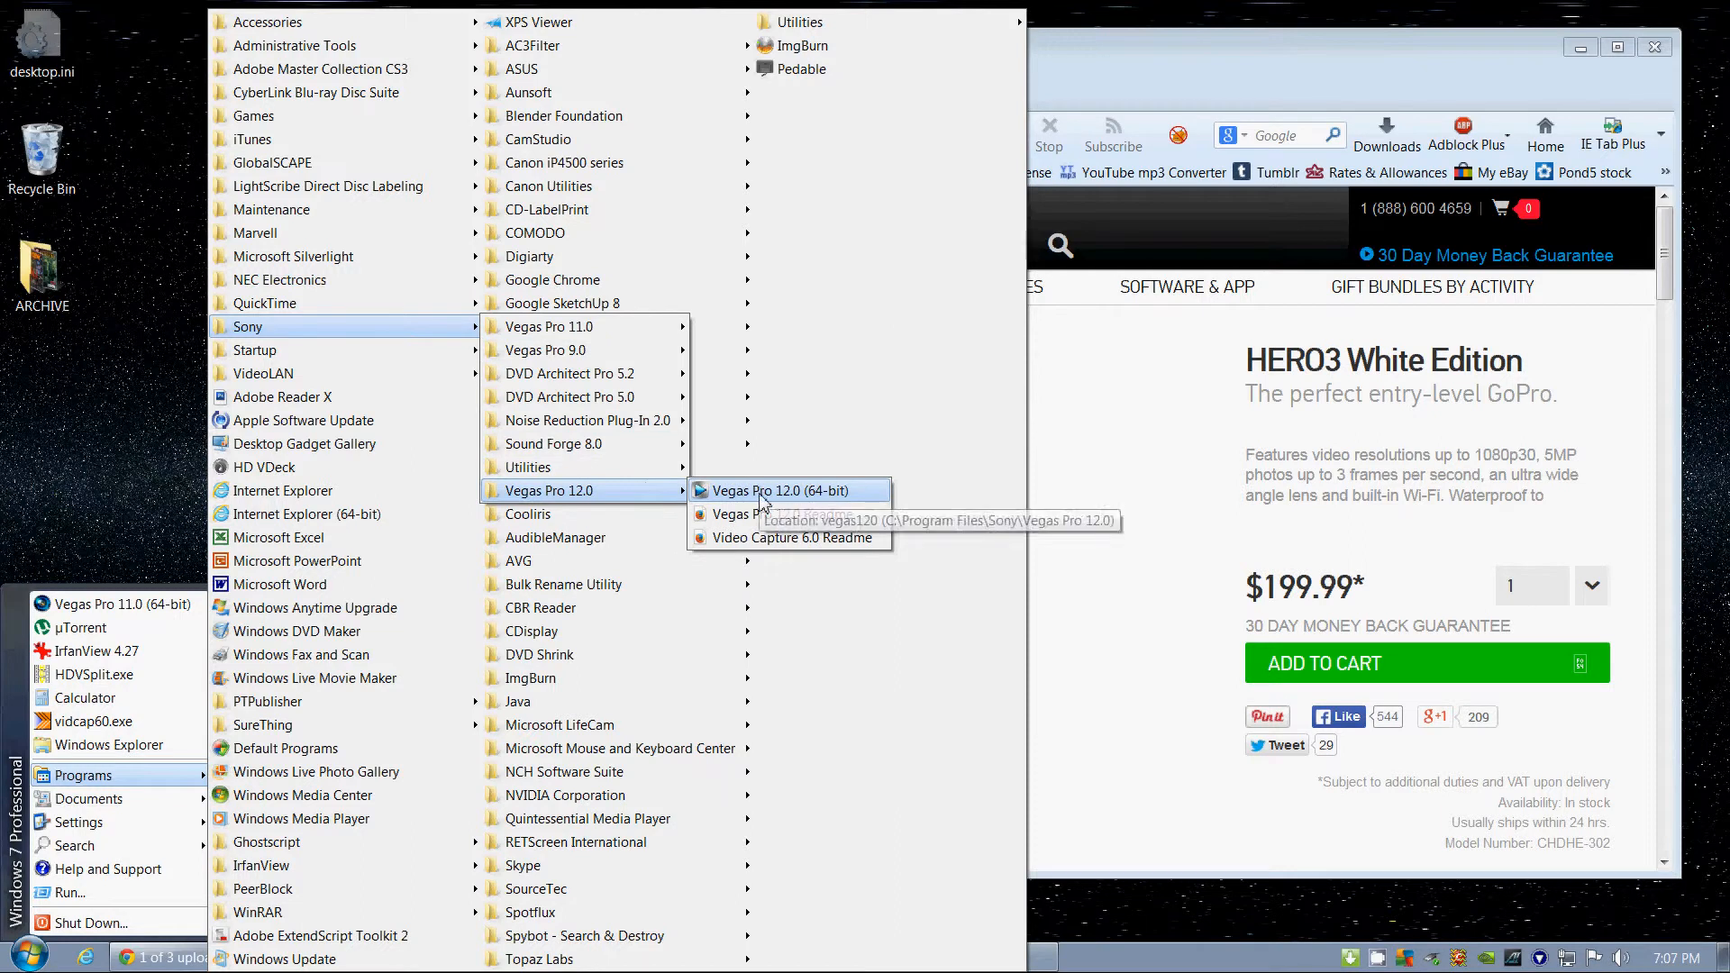
click(965, 394)
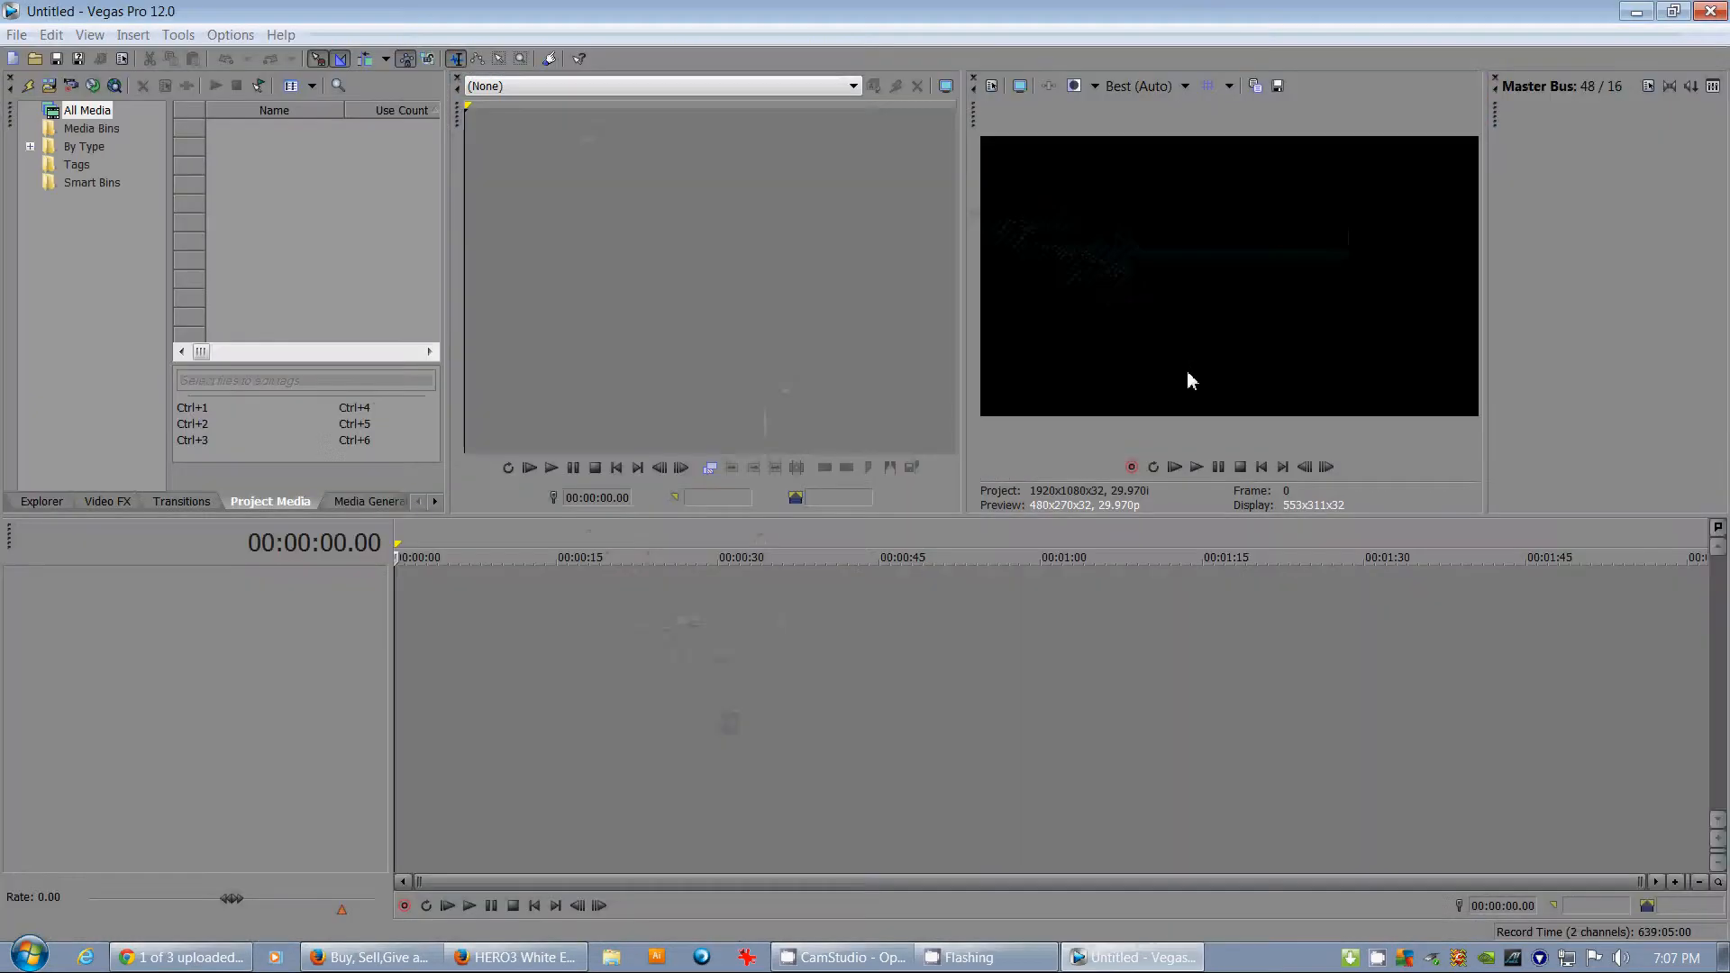
Create a new project using the HDV 720-30p (1280x720, 29.970 fps) template
click(16, 34)
click(36, 59)
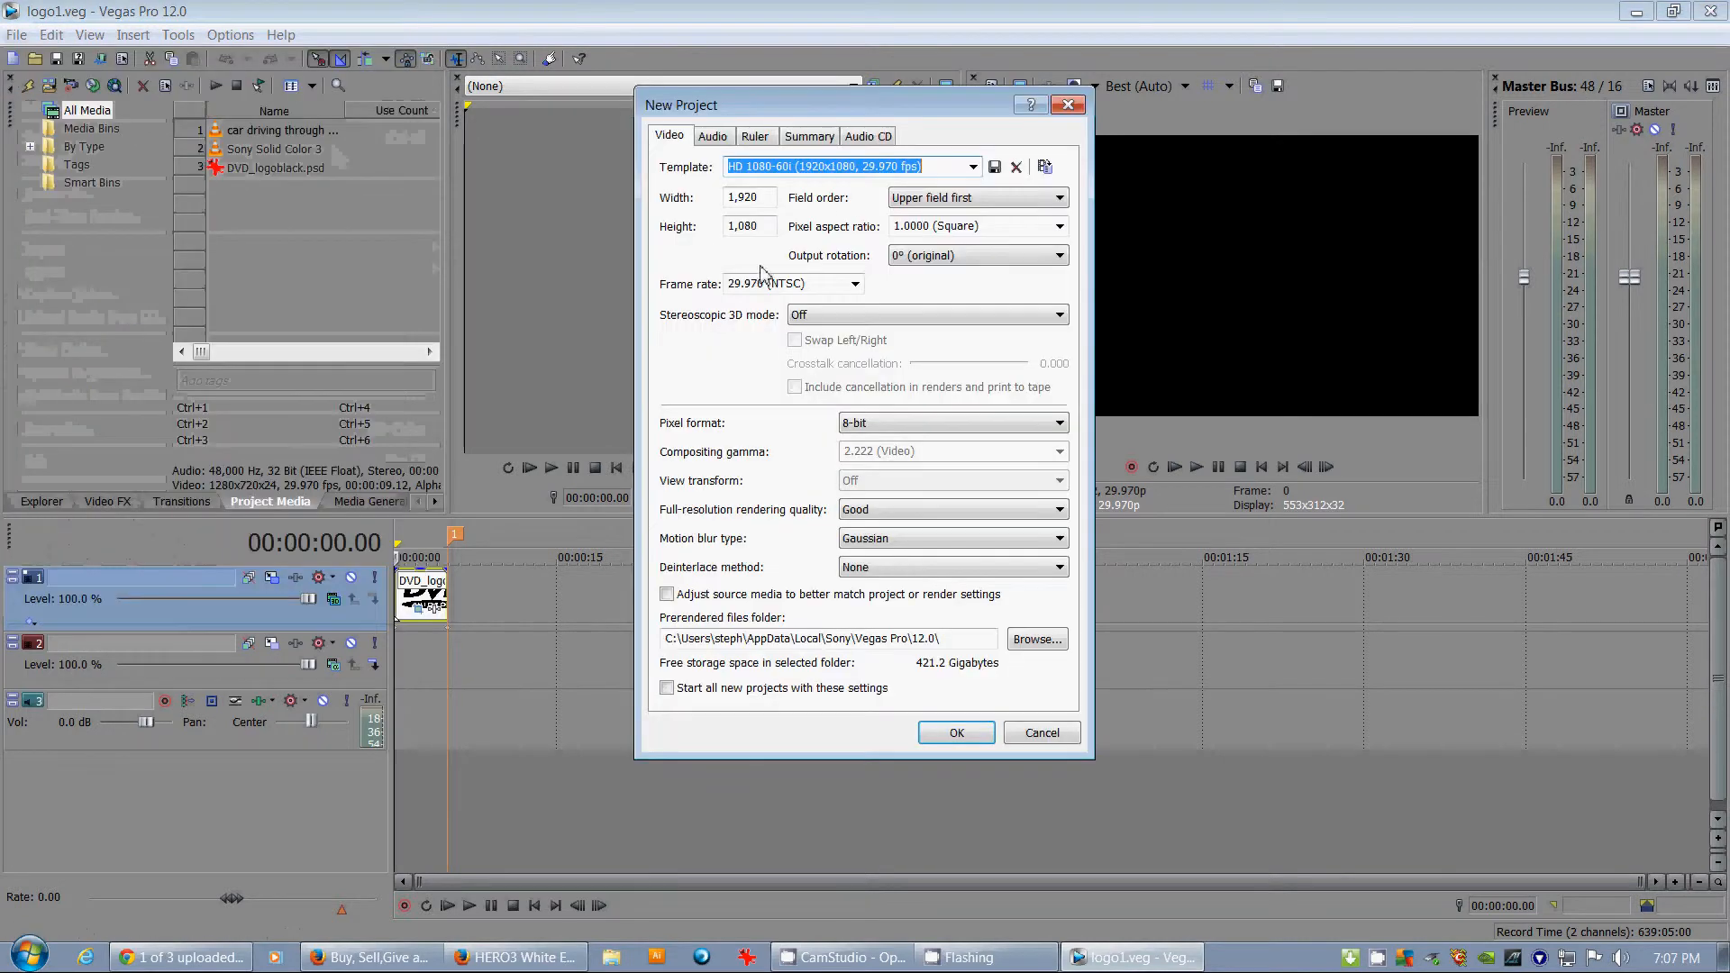
click(973, 167)
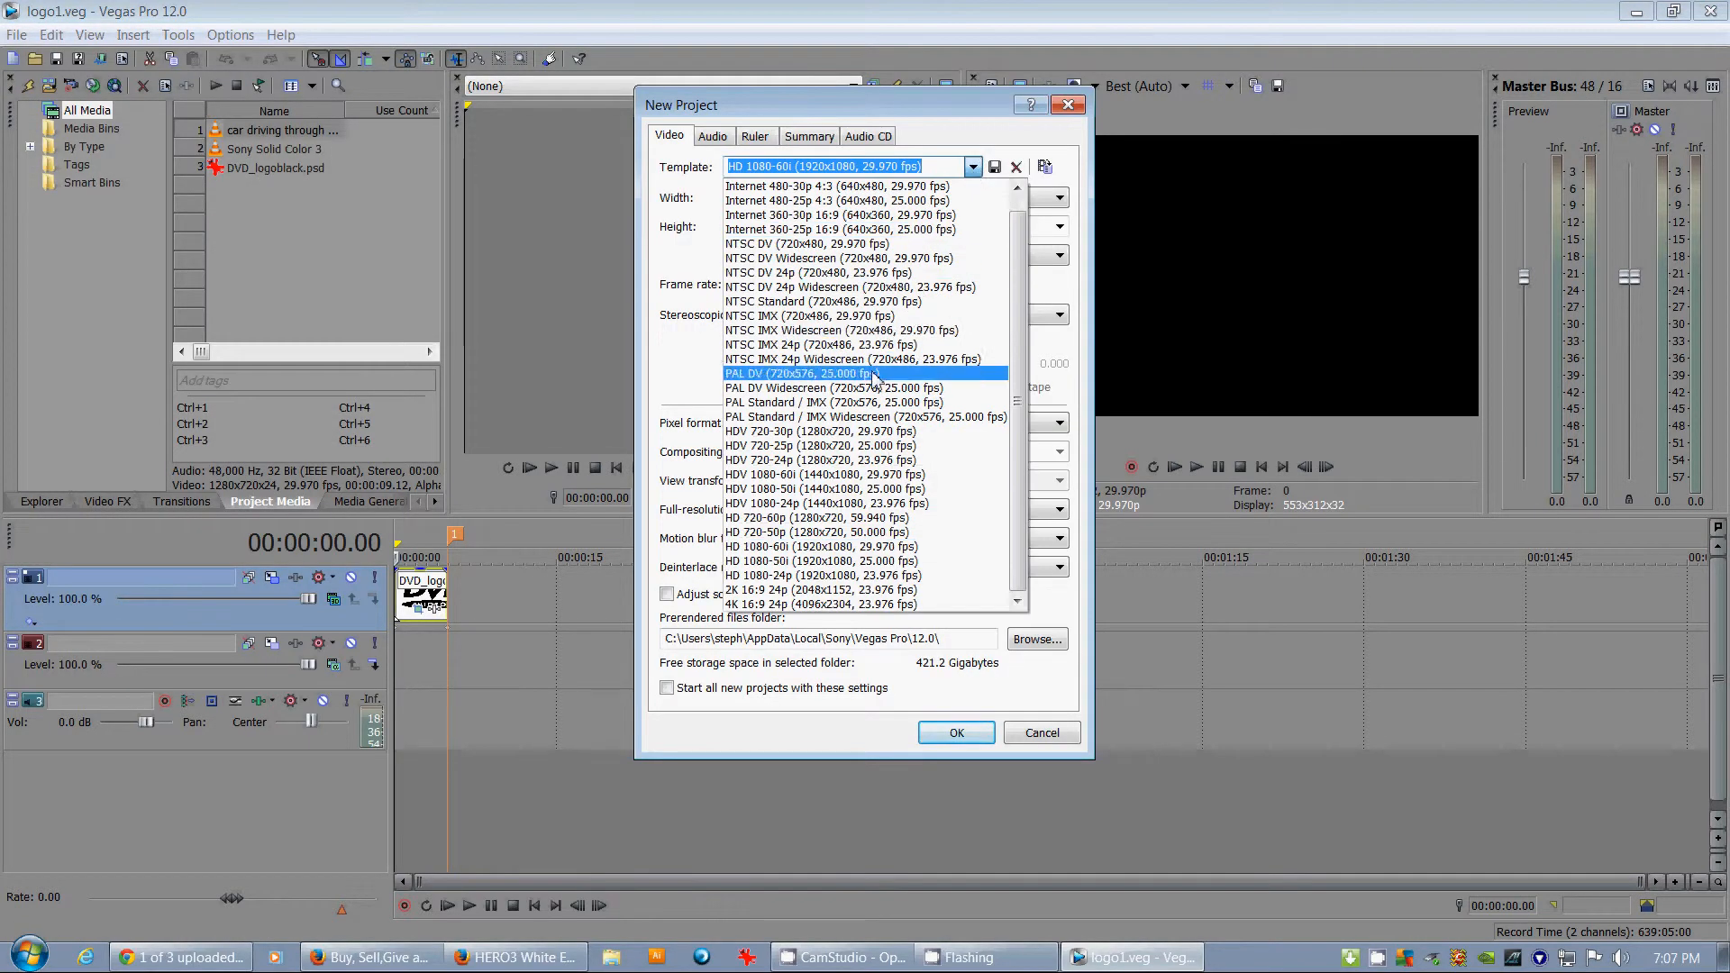
click(866, 431)
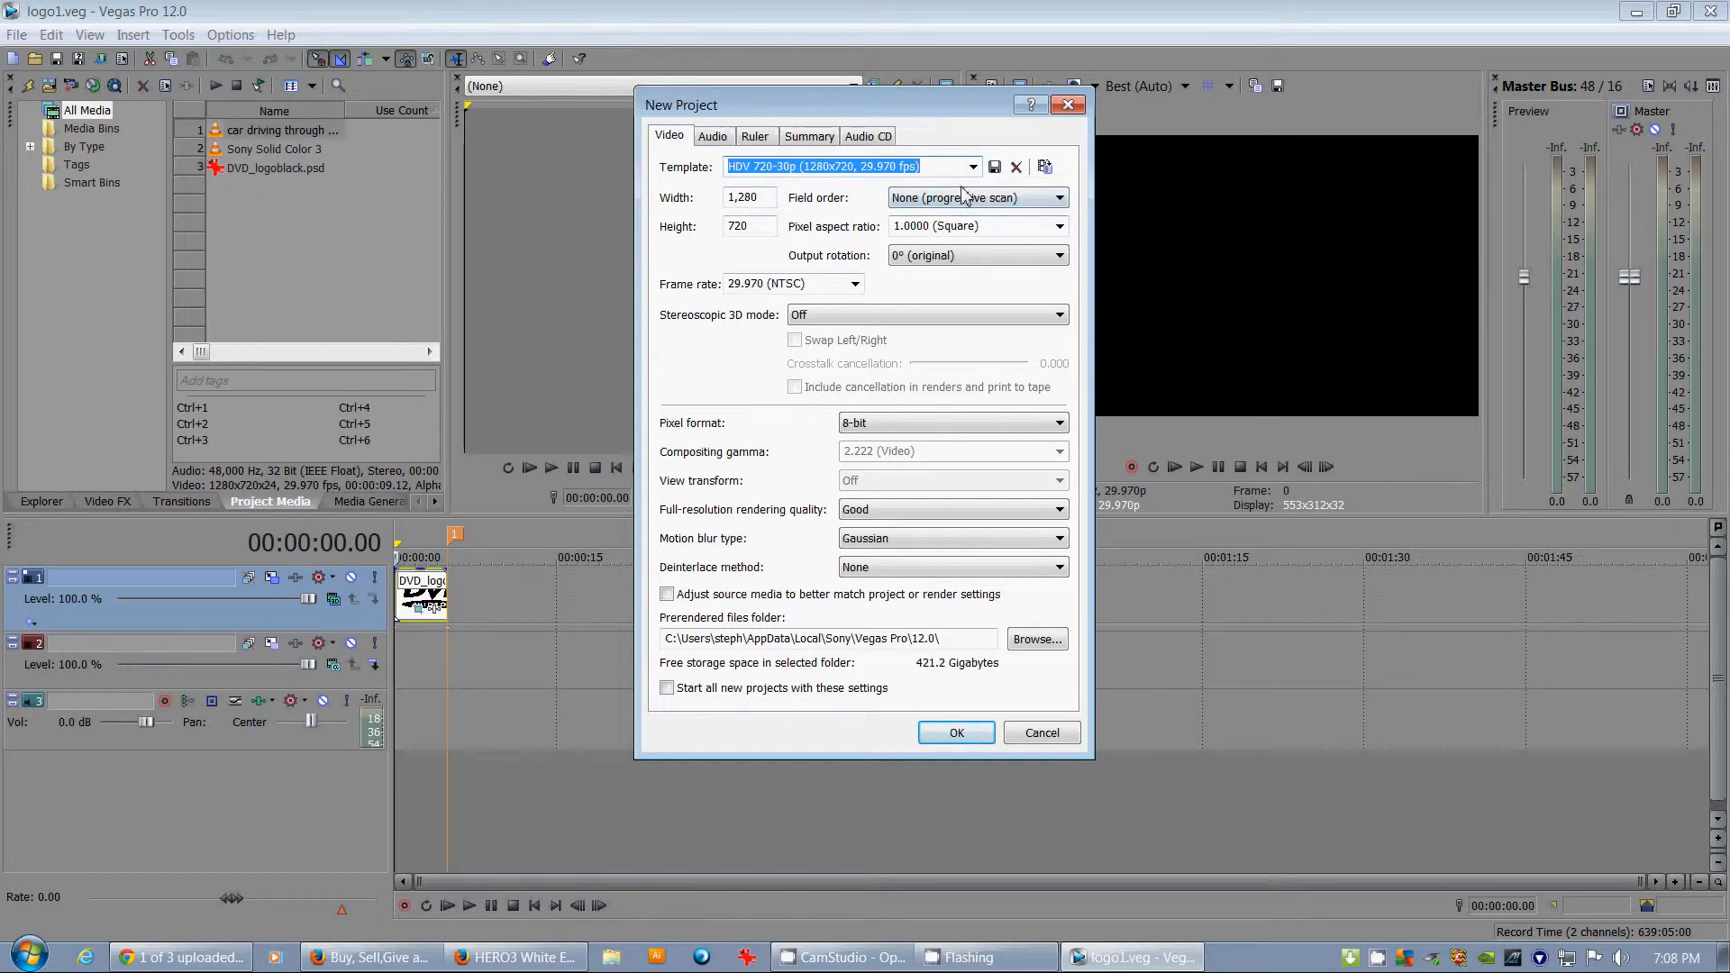
click(956, 733)
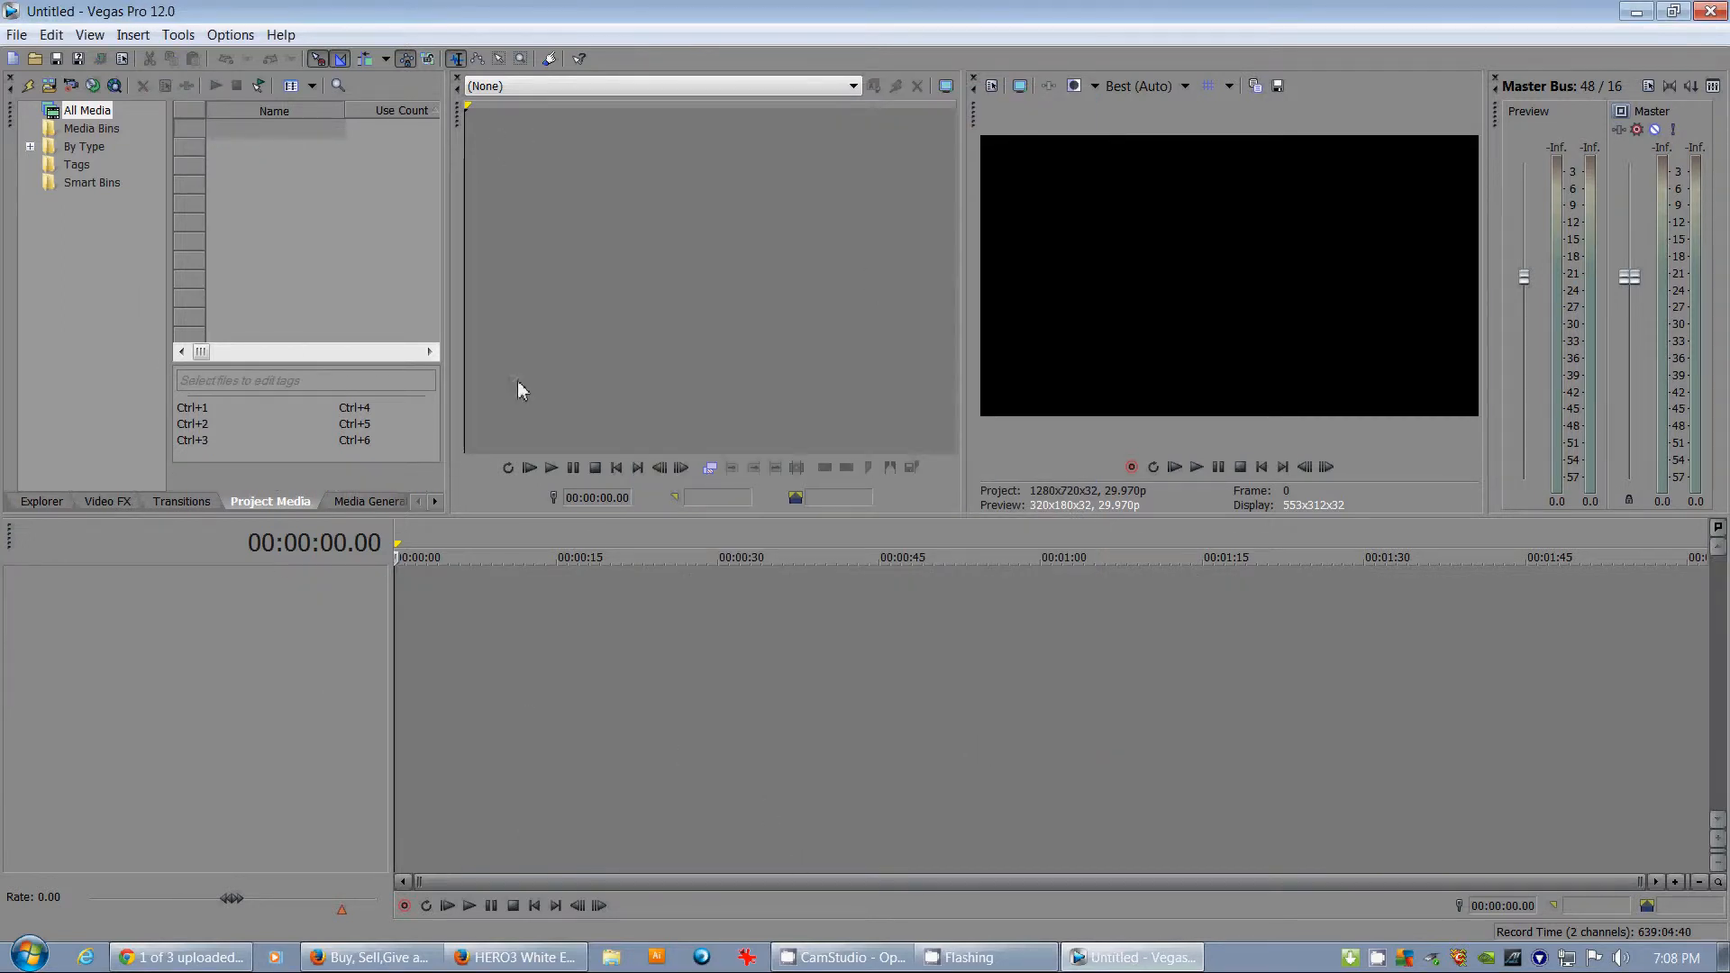
Browse the computer's files to the Cancer Centre folder on the Northern Health Archive three drive
click(54, 501)
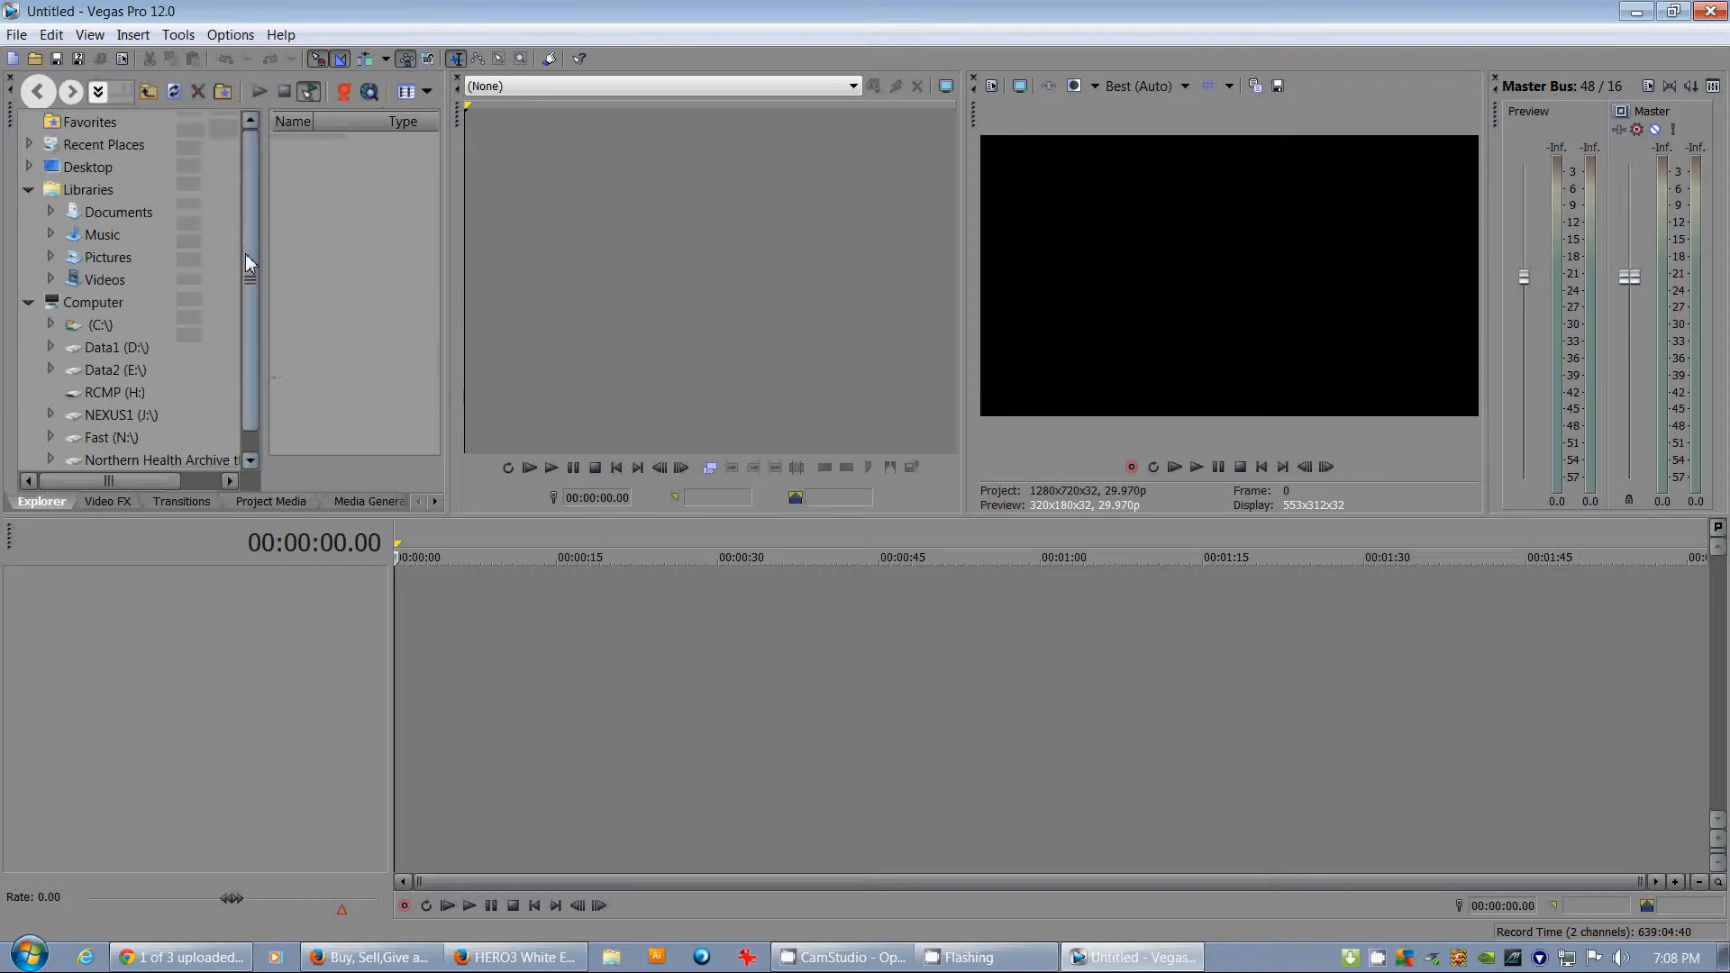
scroll(251, 314, down, 1)
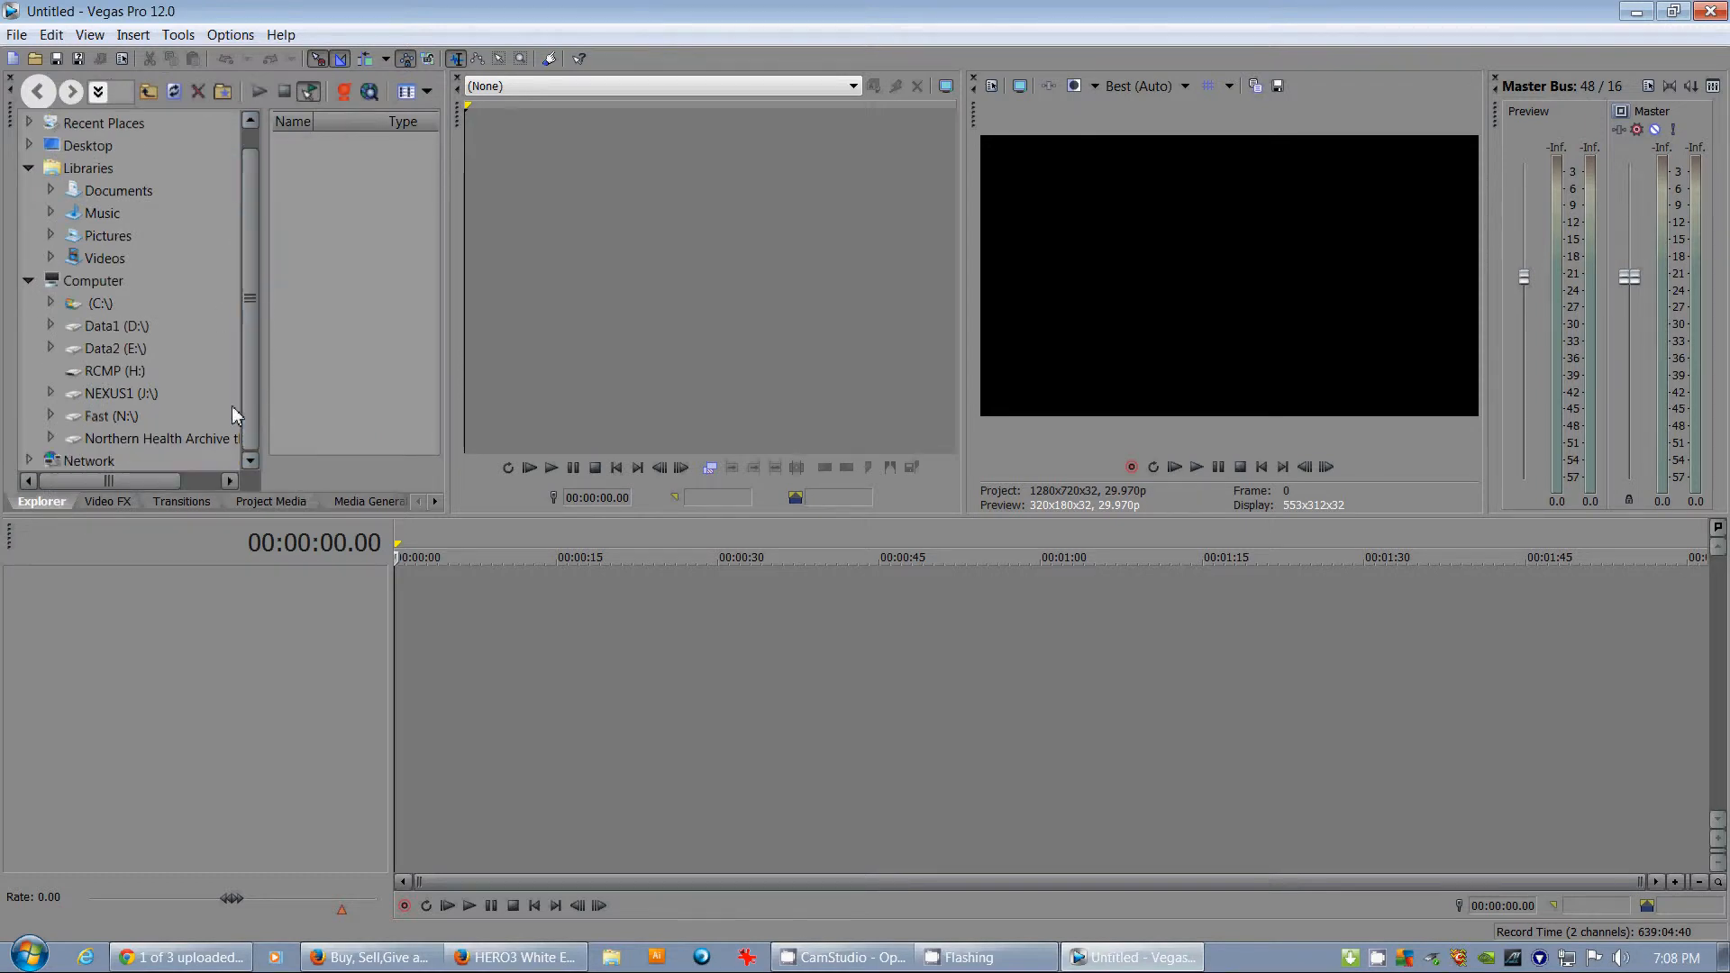
click(50, 438)
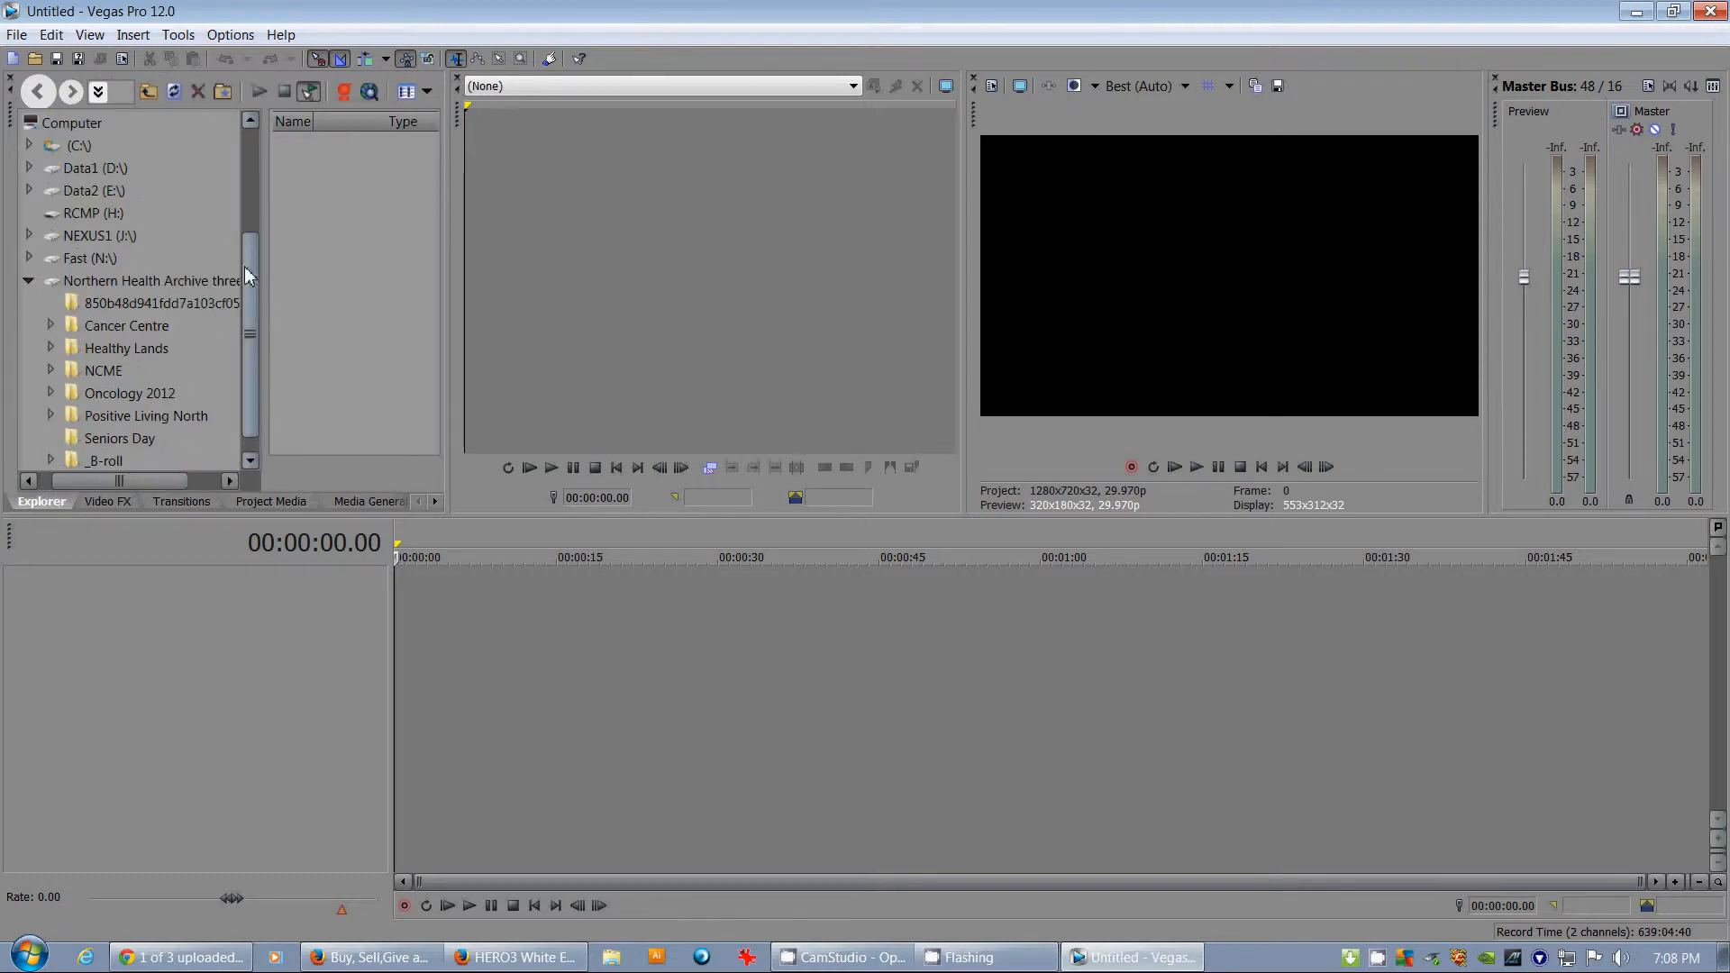
click(51, 326)
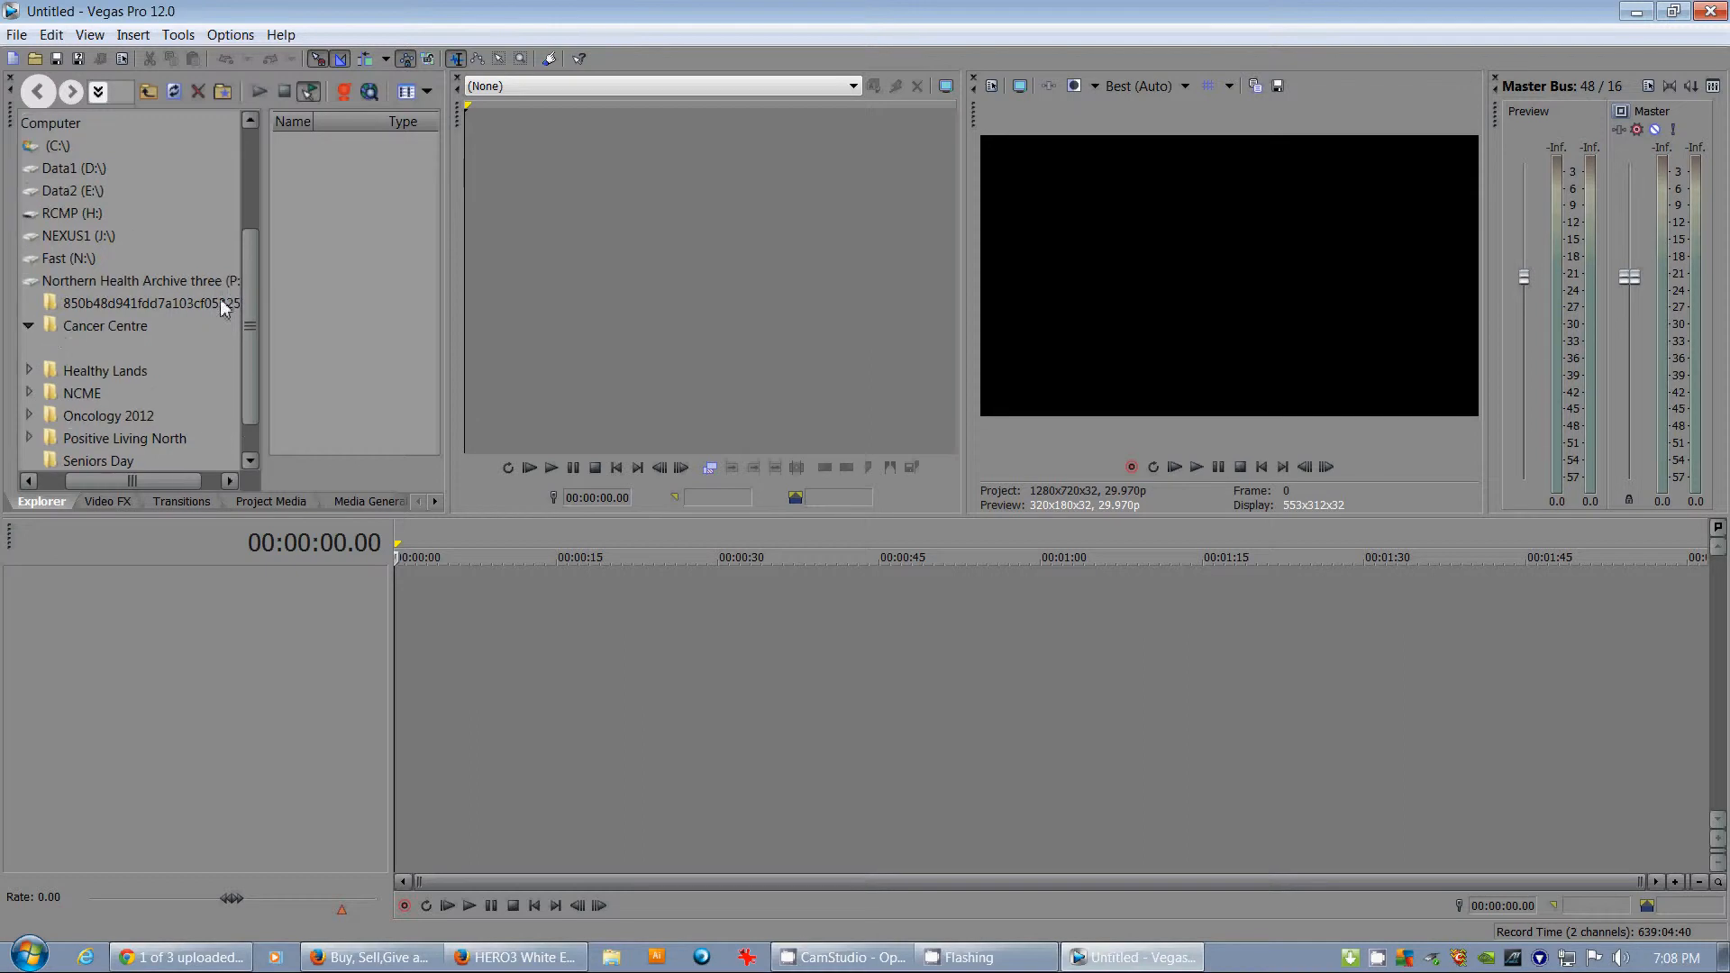
click(135, 325)
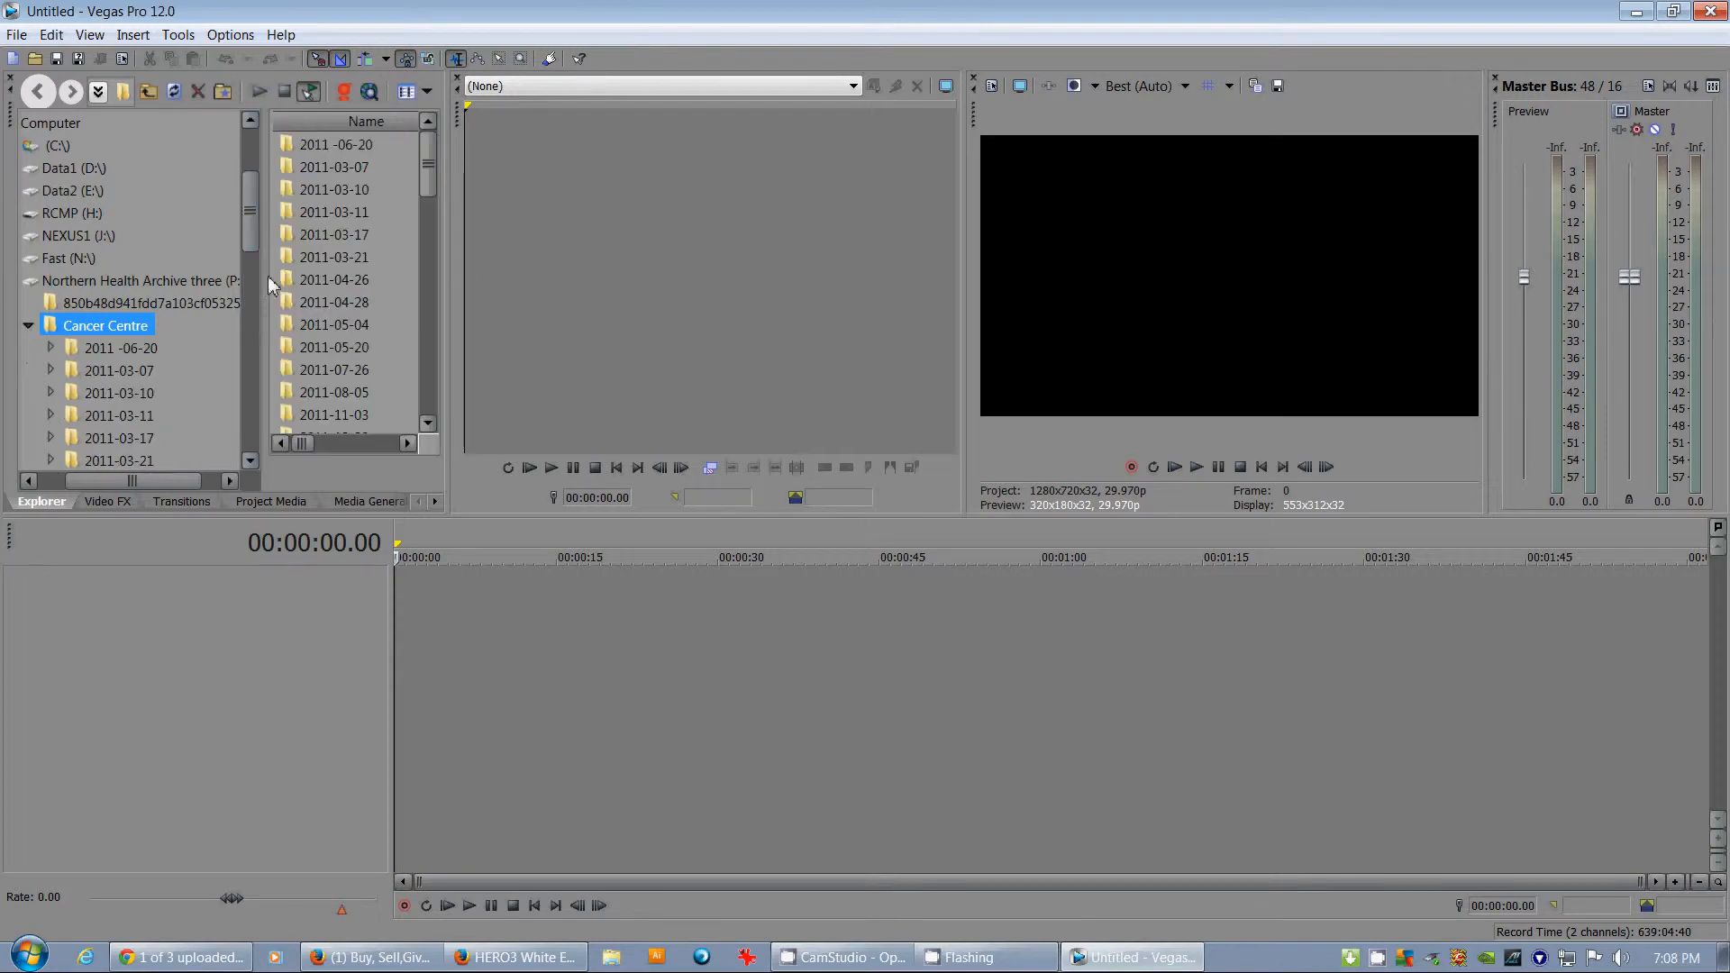
Open the 102GOPRO folder inside day three of the 2012-03-20 timelapse folder
drag(432, 157, 431, 236)
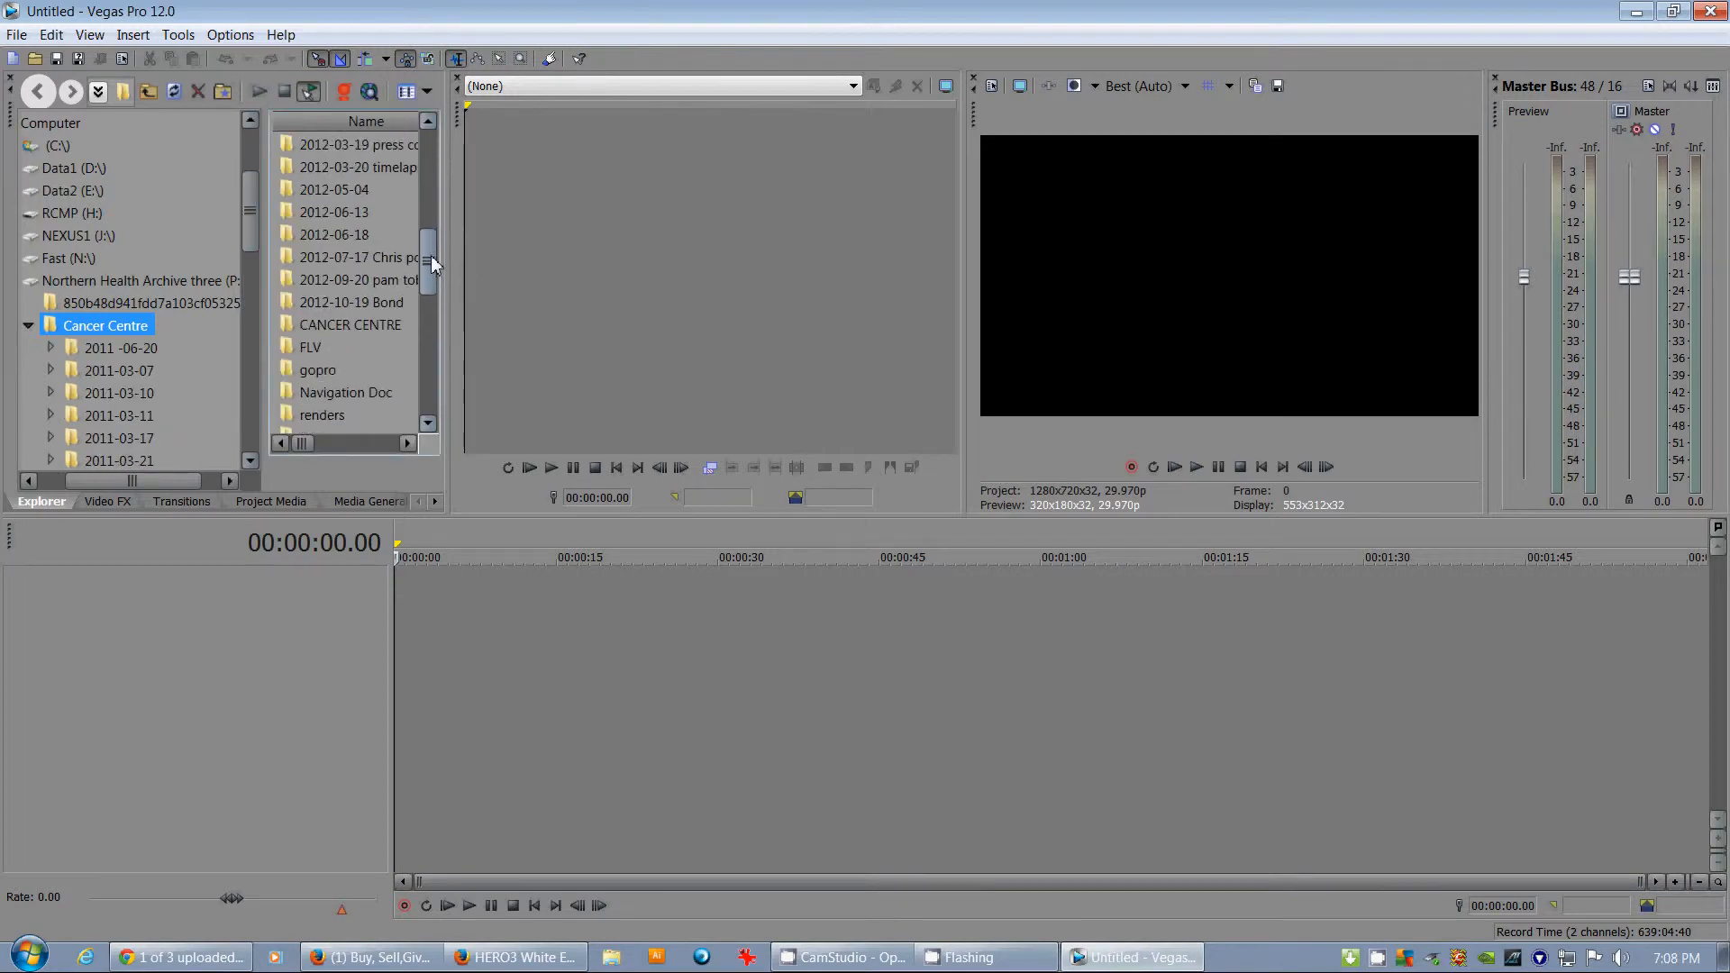
click(394, 304)
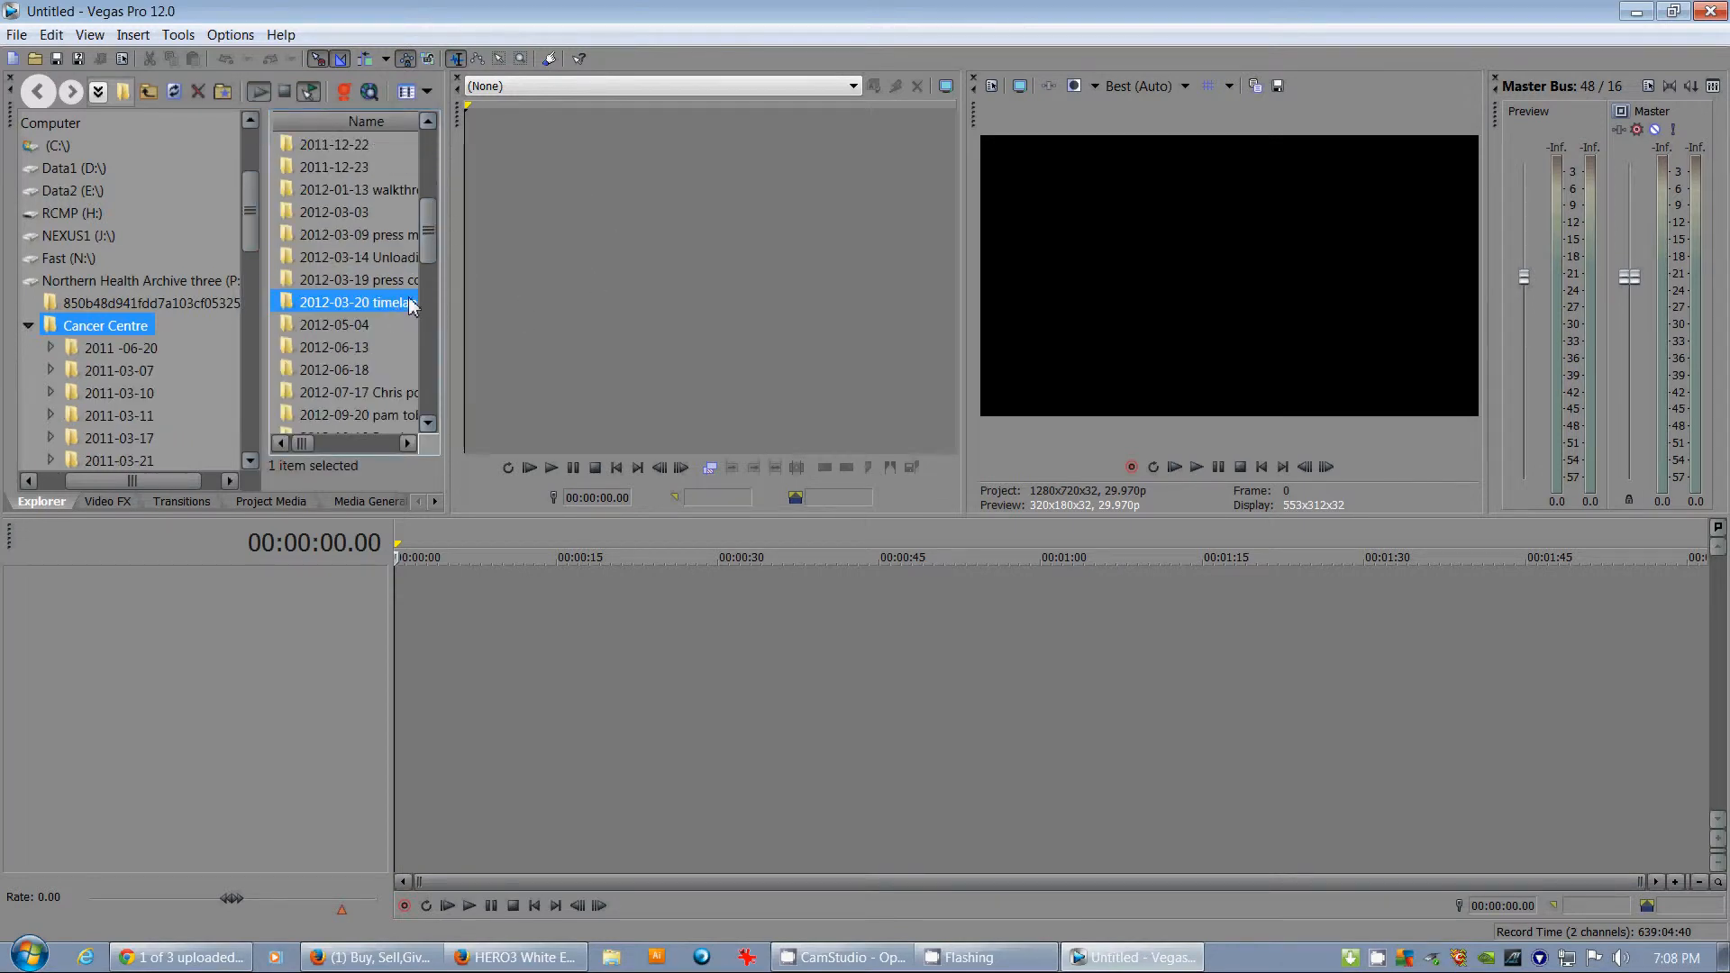
double_click(293, 305)
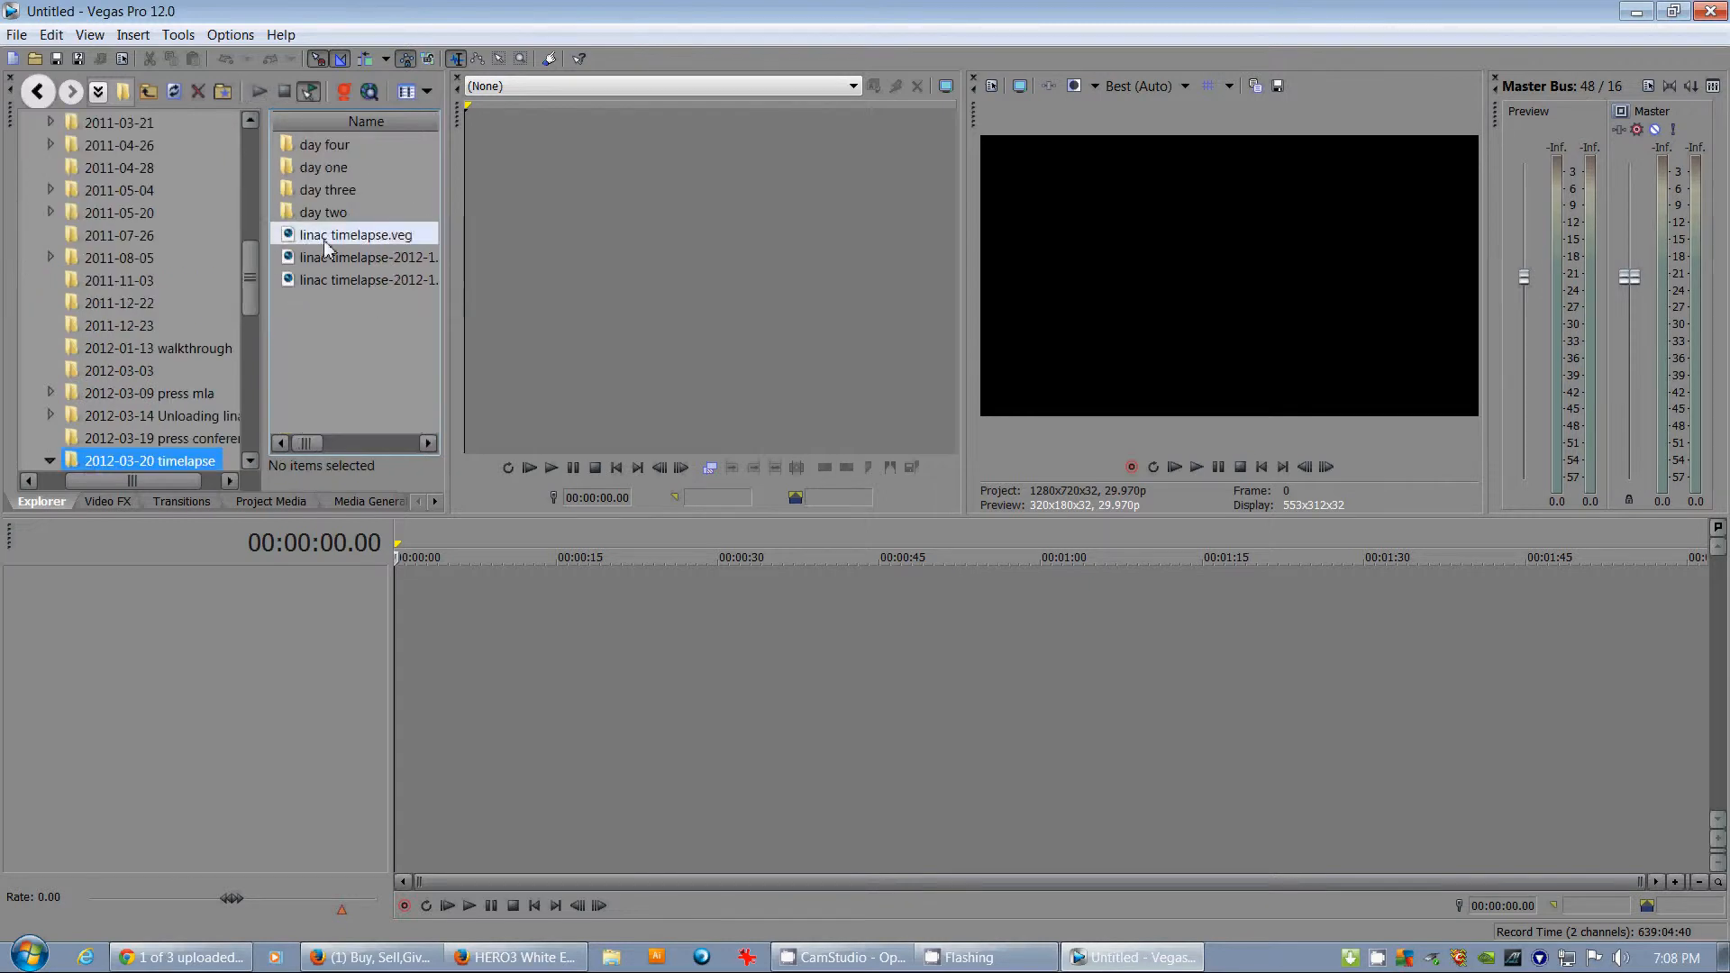
double_click(311, 192)
click(361, 191)
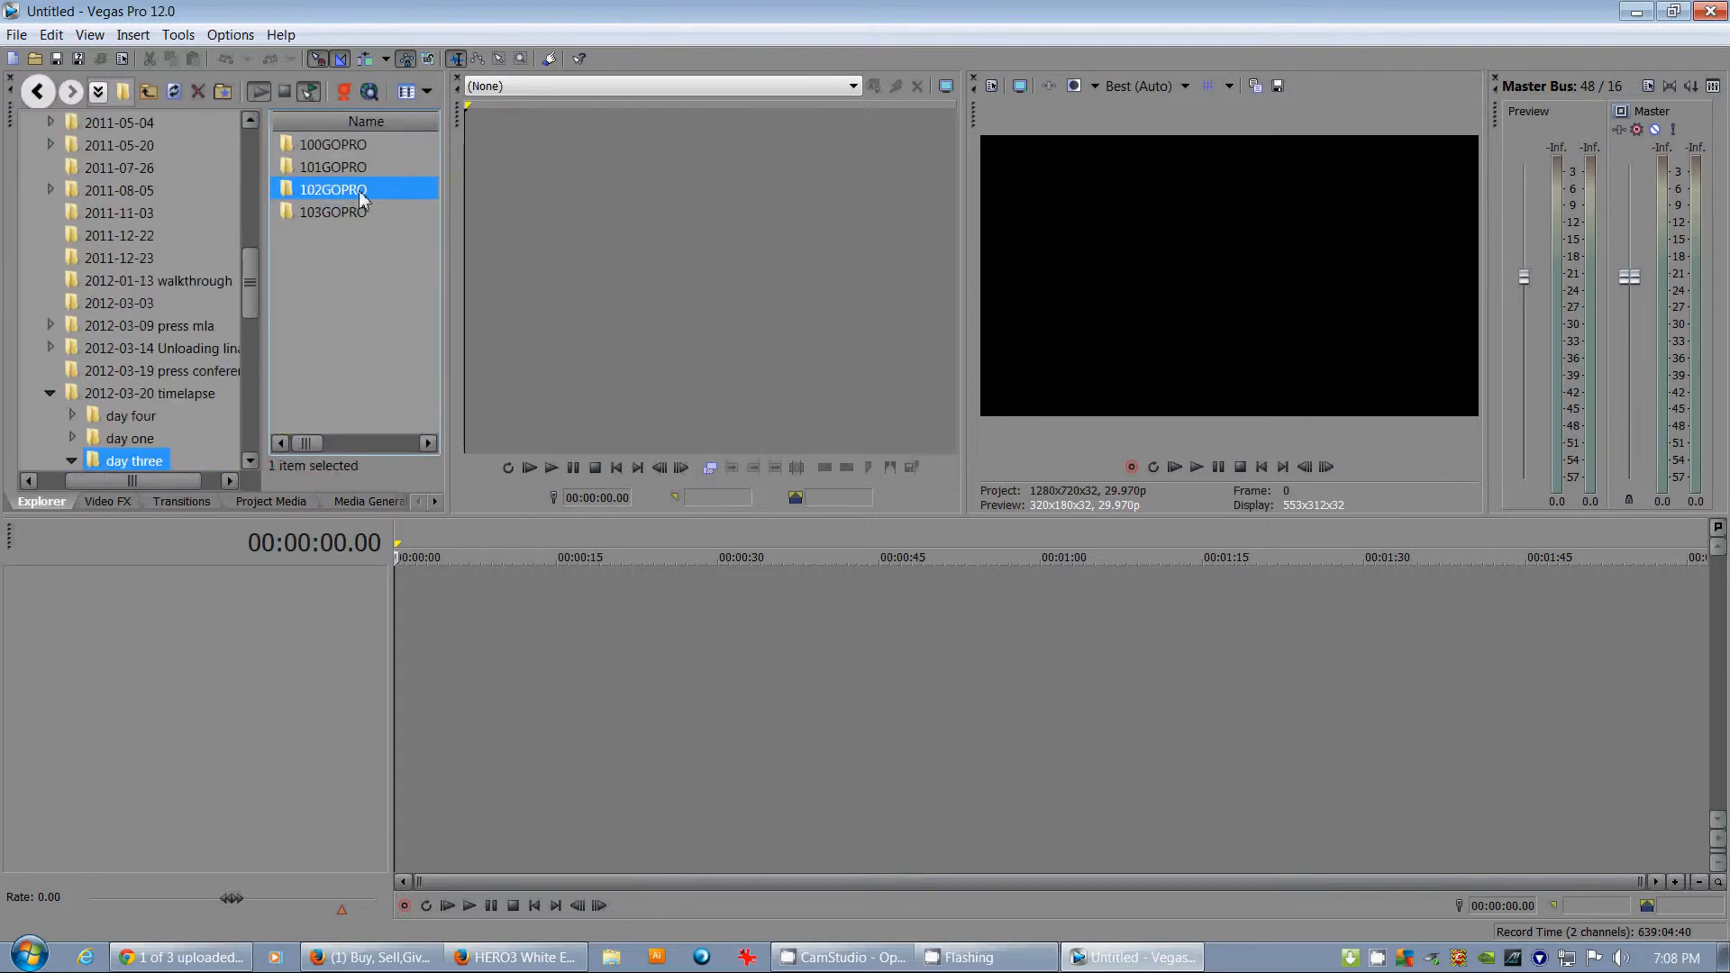
double_click(334, 191)
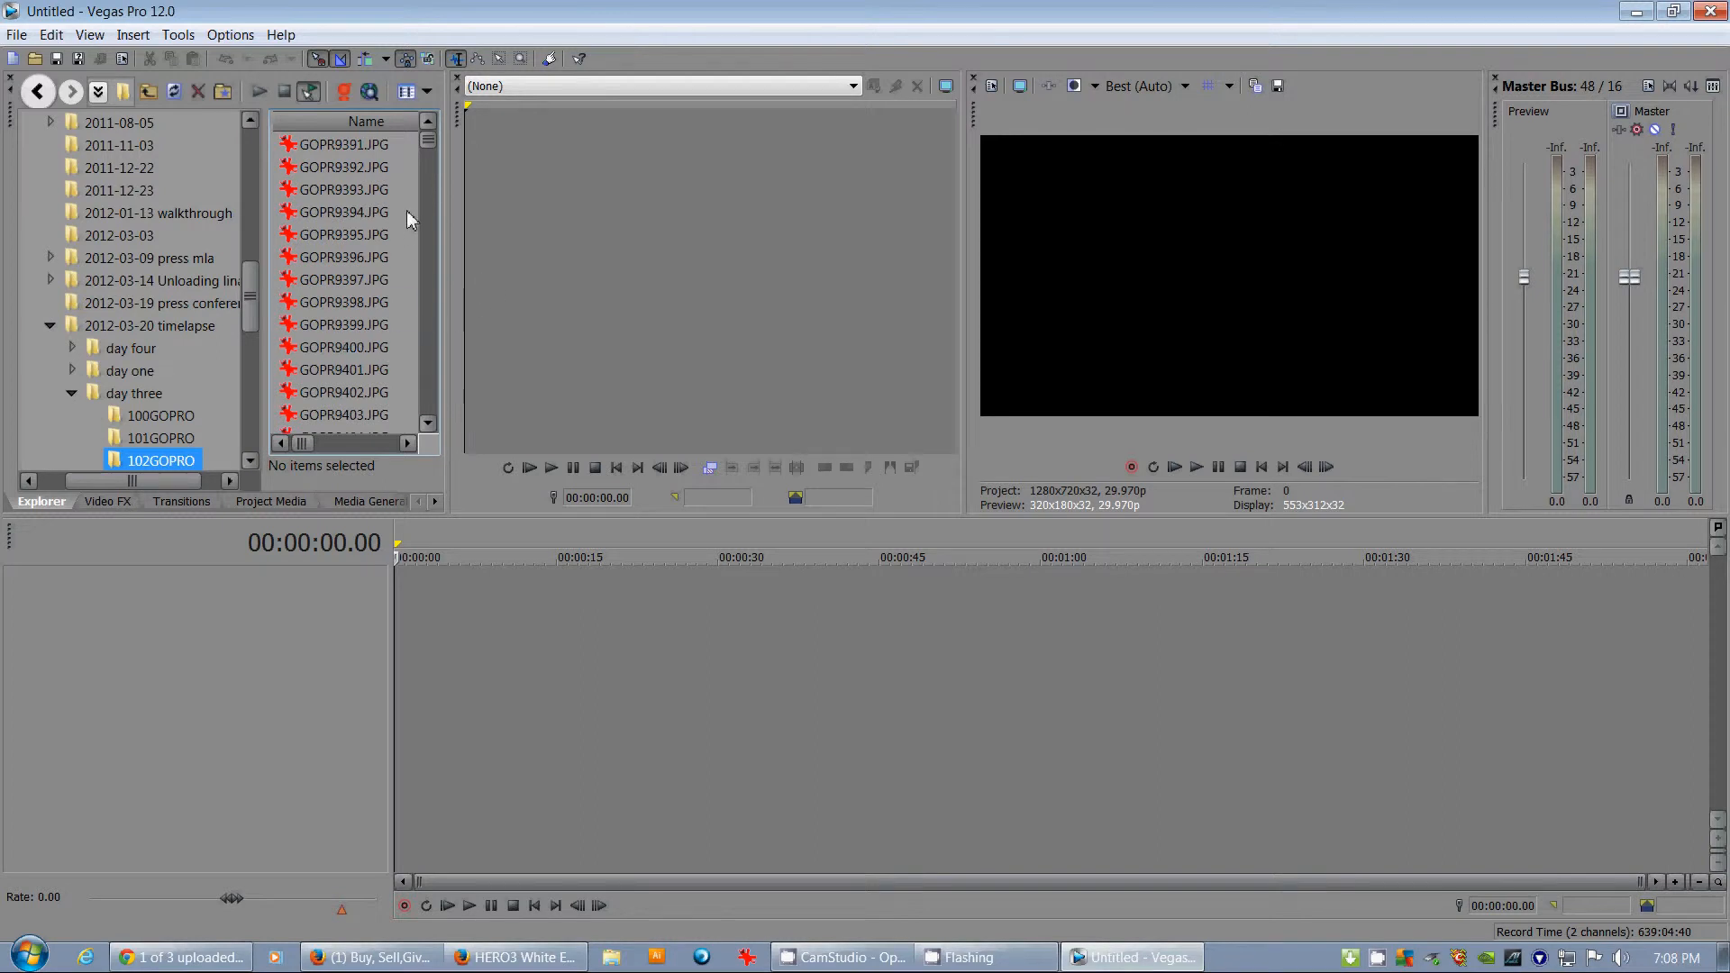
Preview the GoPro stills one after another from GOPR9391.JPG to GOPR9405.JPG
click(344, 146)
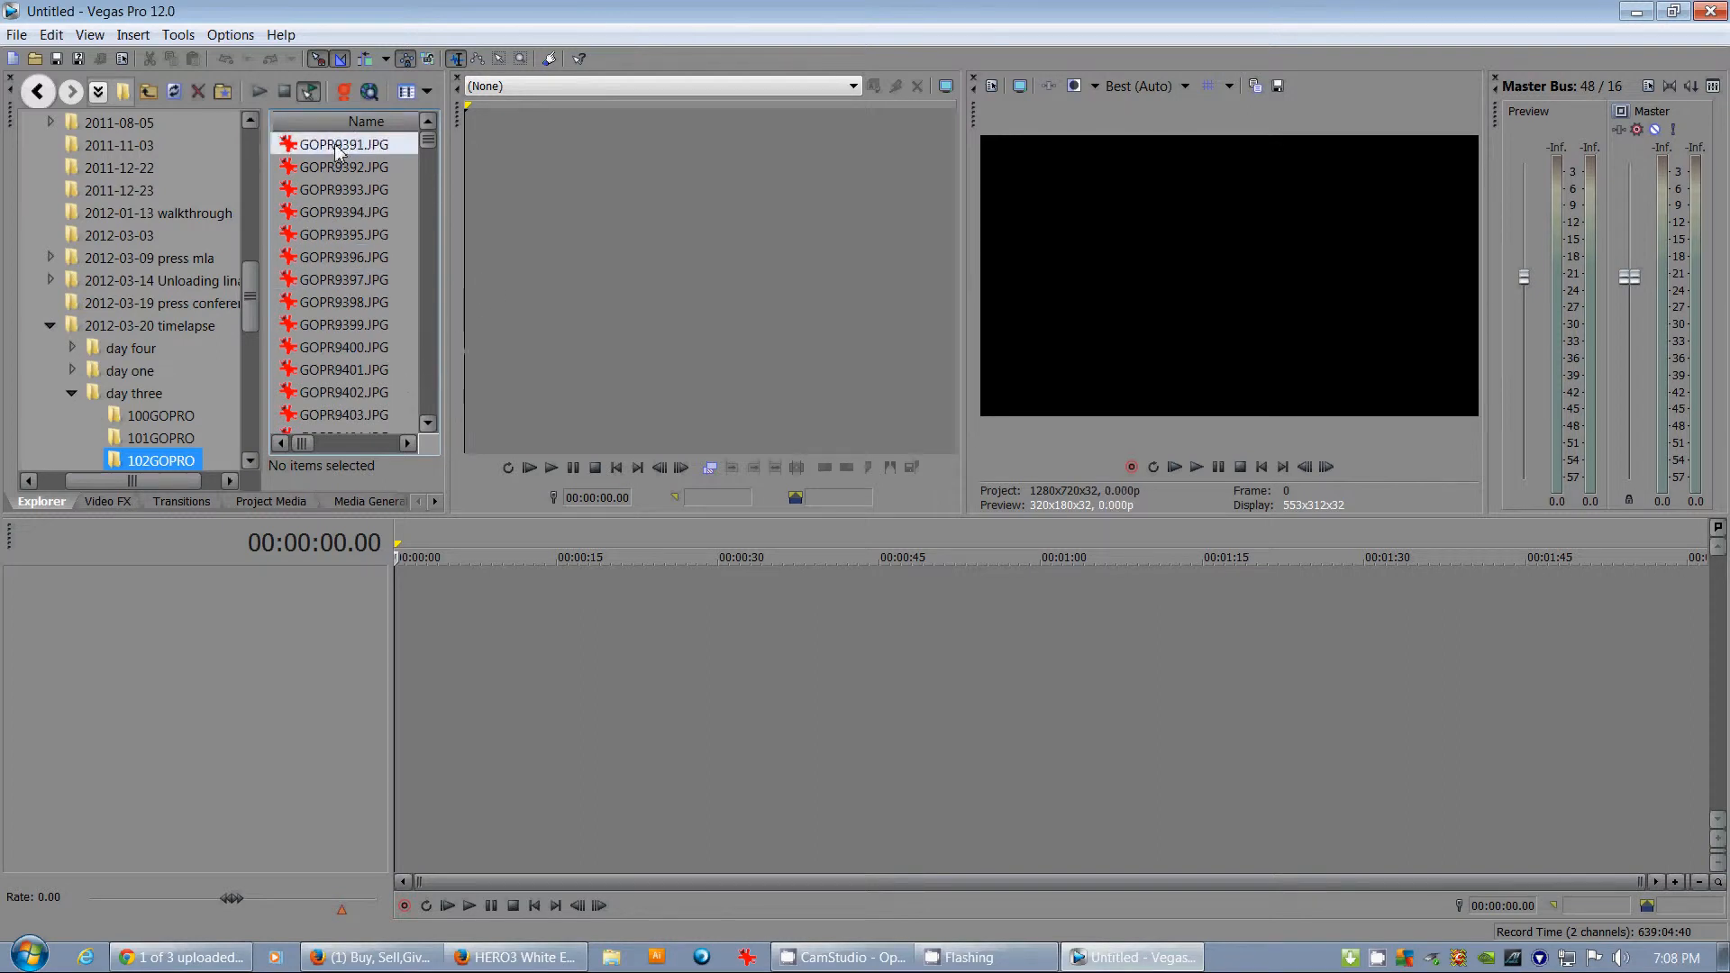
key(Down)
key(Down)
key(Down)
key(Down)
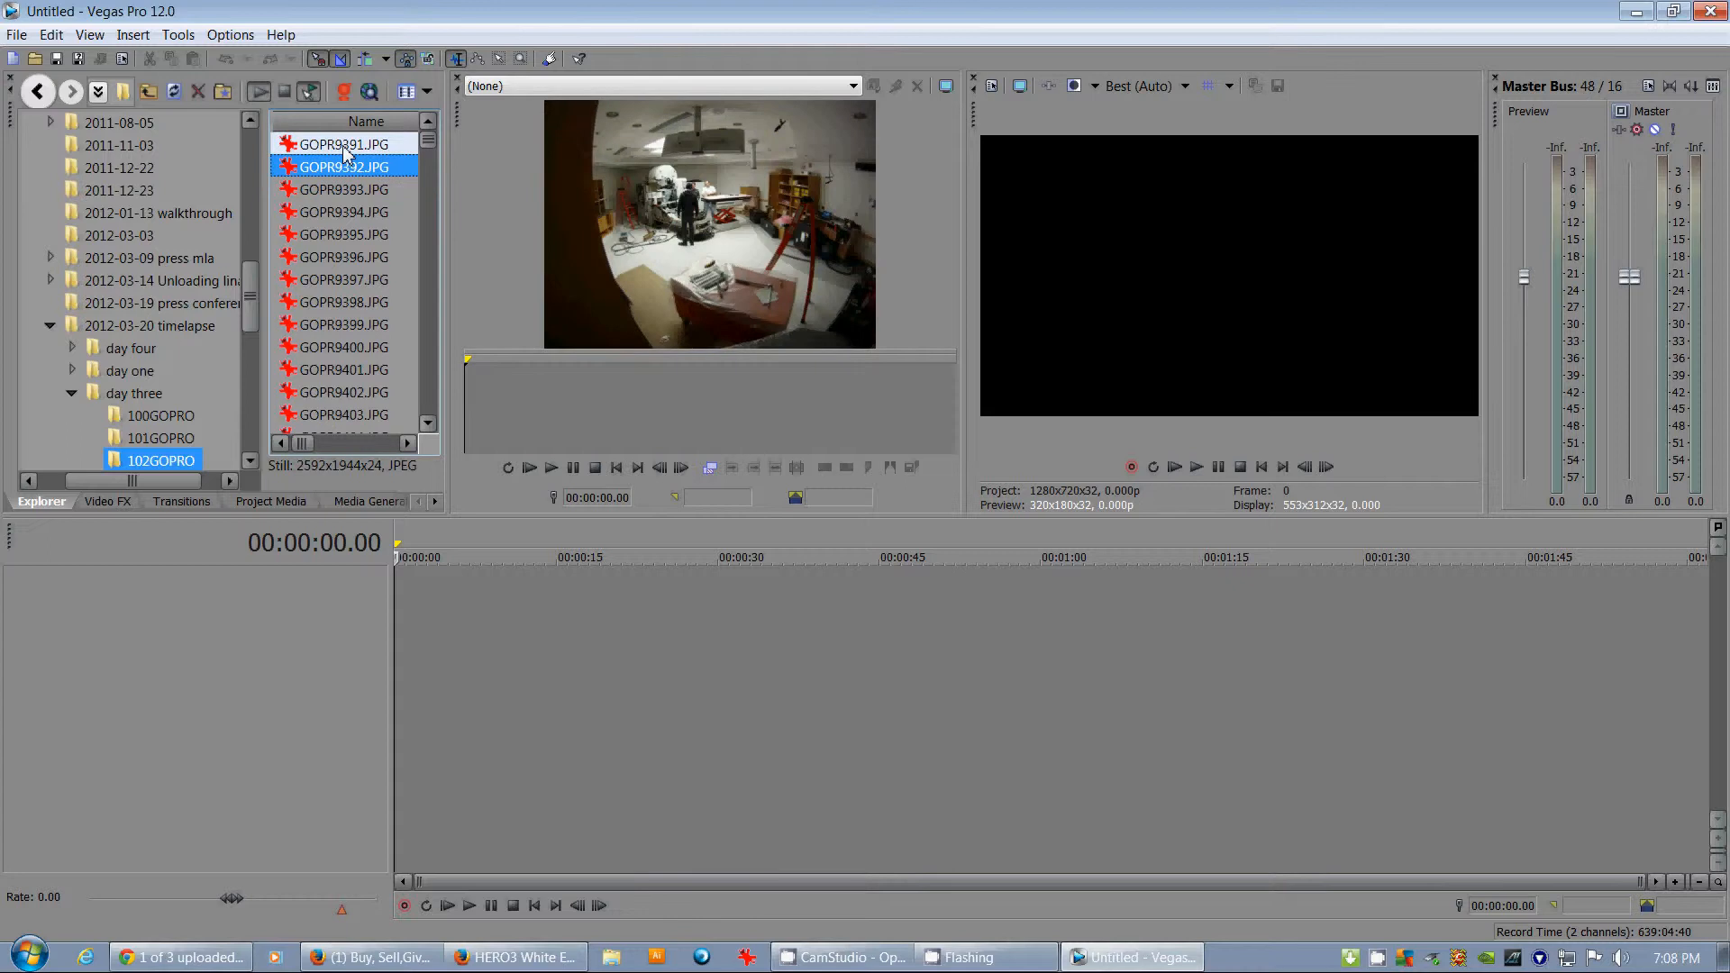
key(Down)
key(Down)
key(Down)
key(Down)
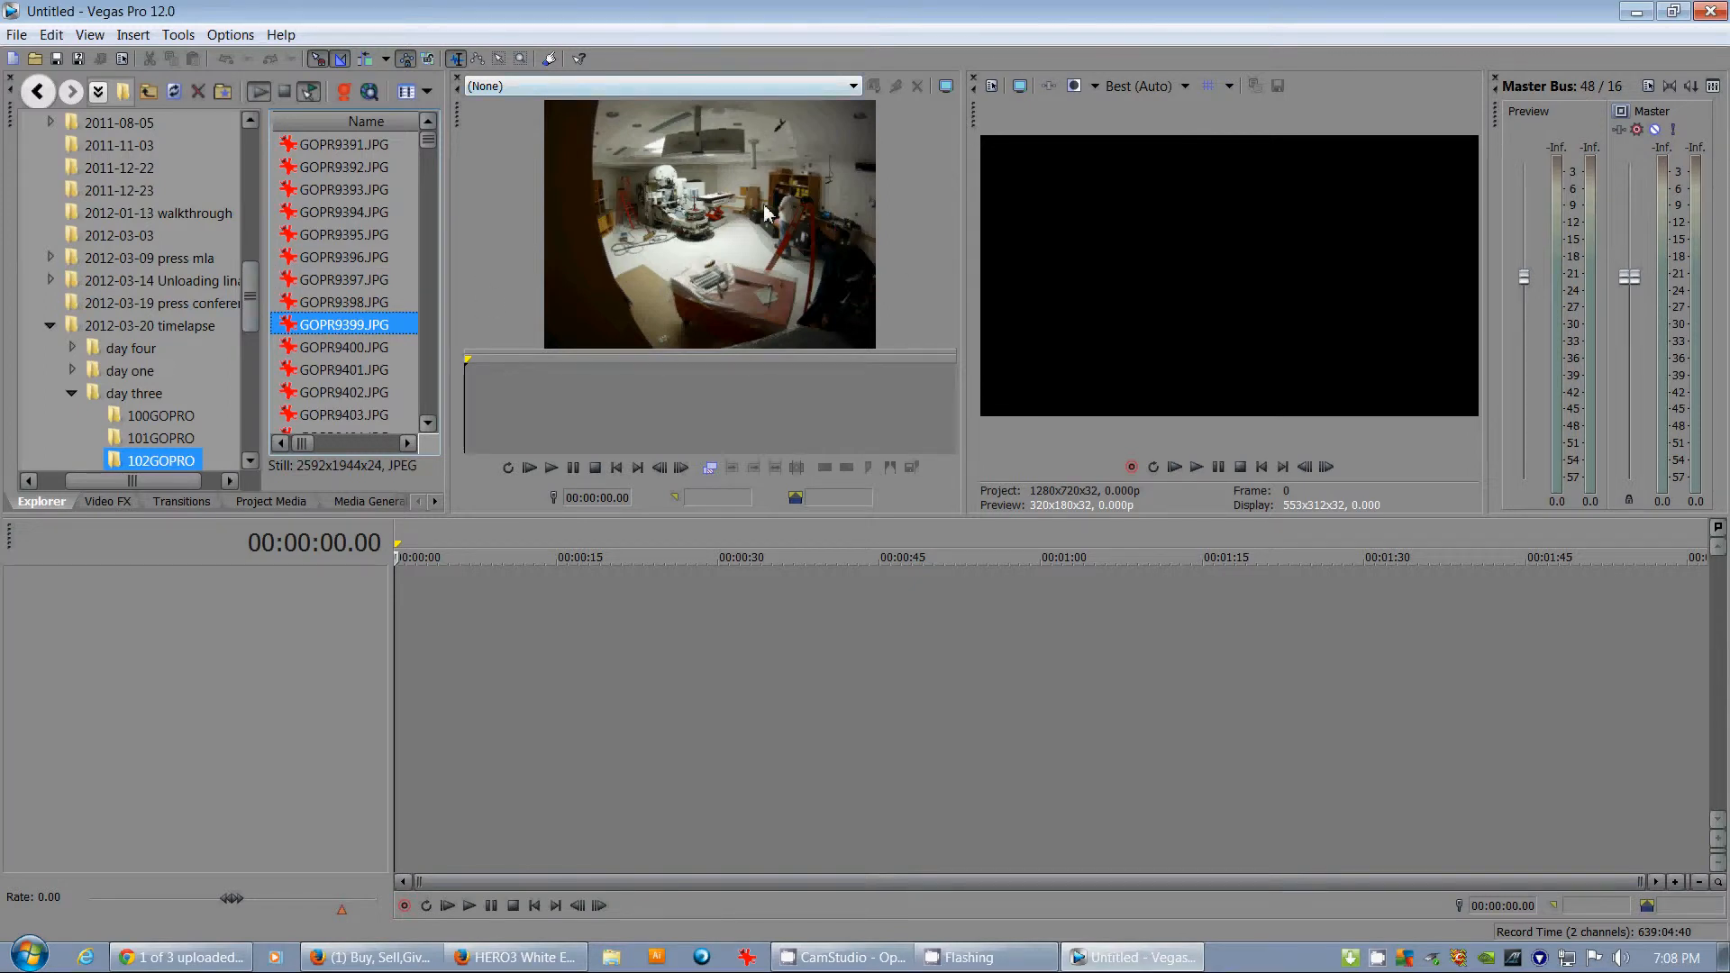
key(Down)
key(Down)
key(Down)
key(Down)
key(Down)
key(Down)
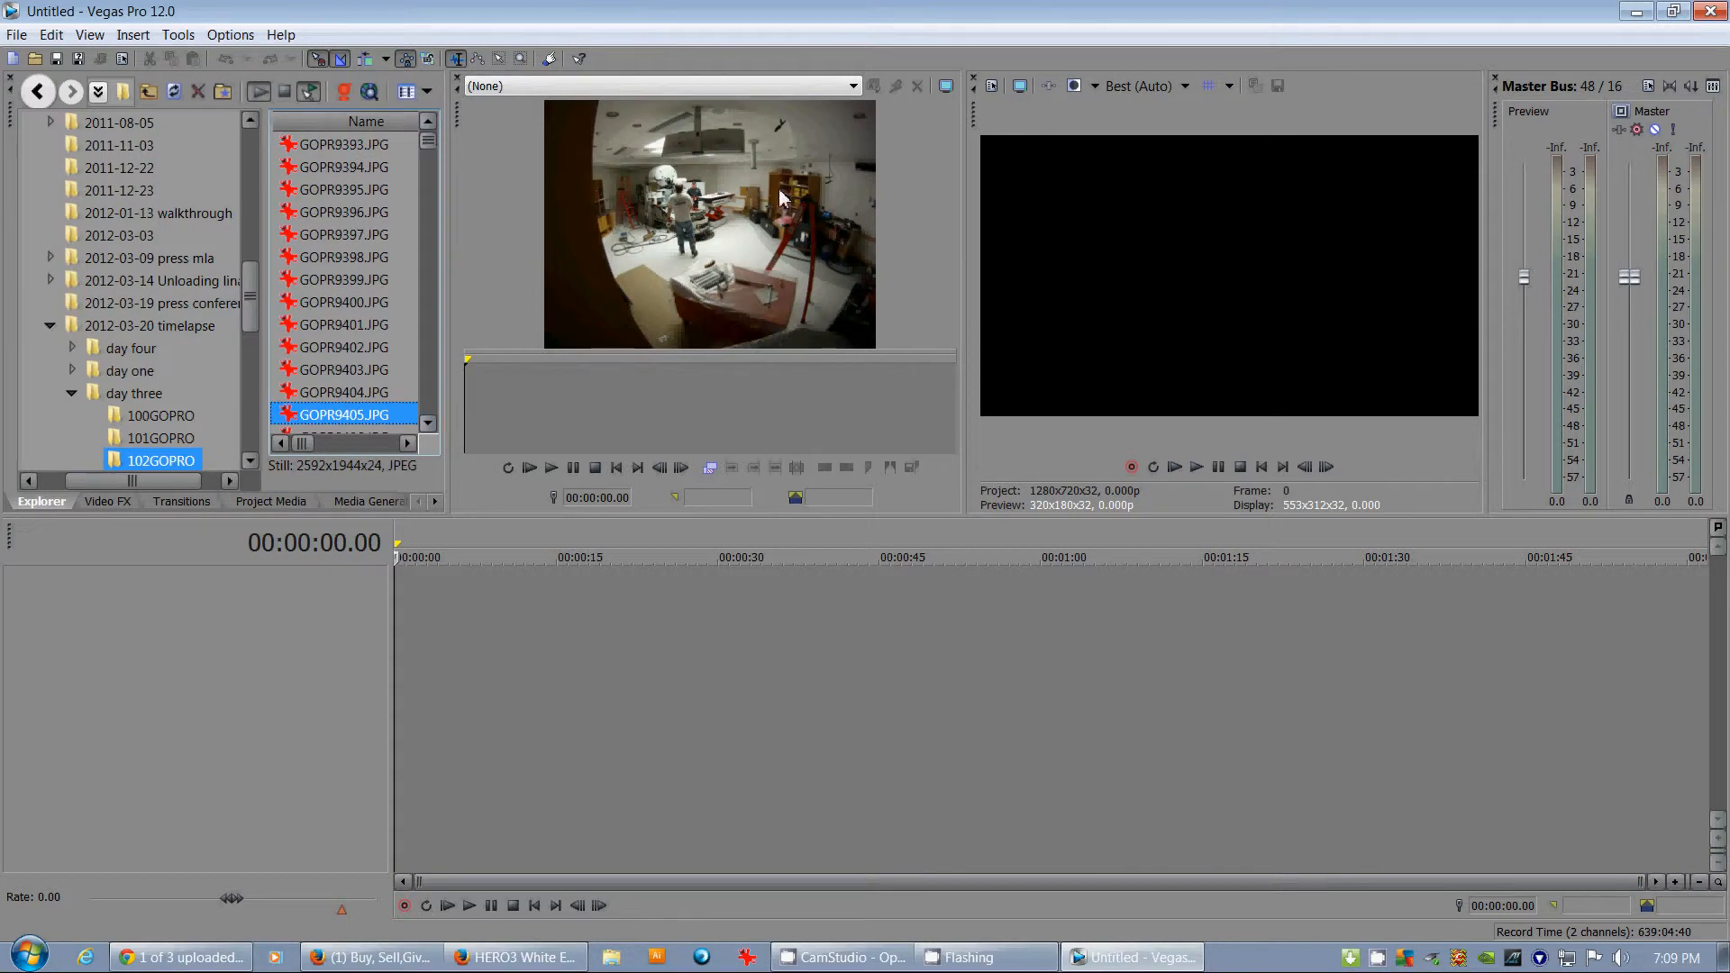
Place the single still GOPR9393.JPG at the start of the timeline
click(347, 146)
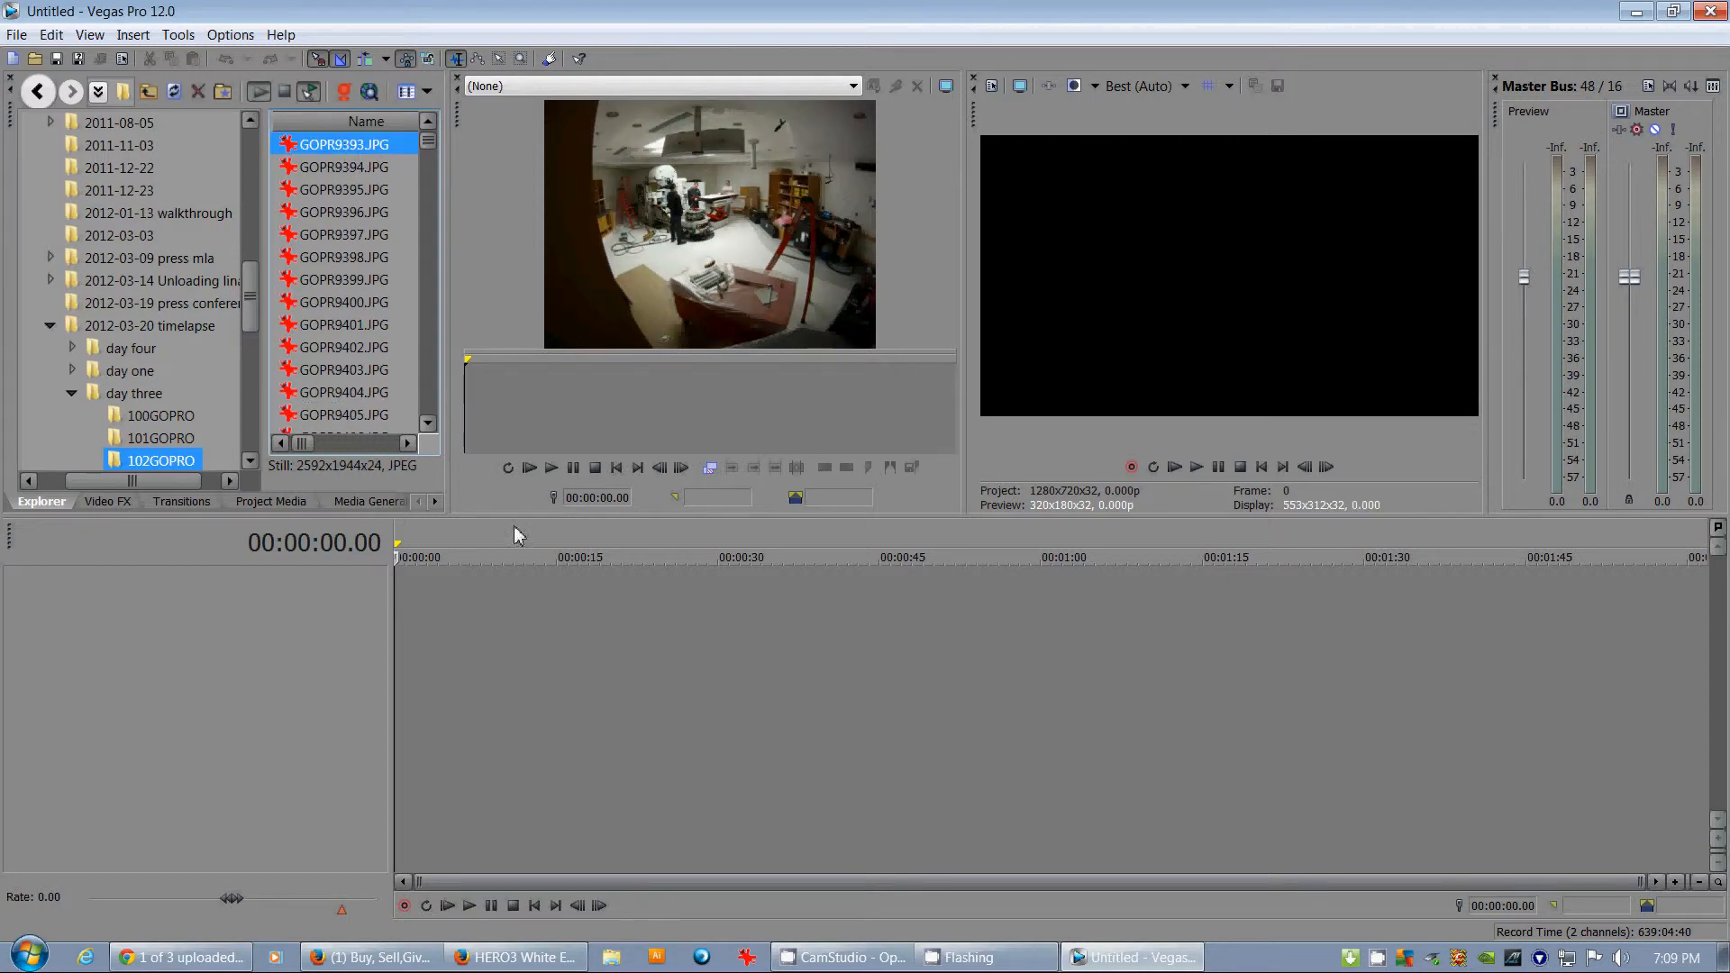
drag(518, 537, 397, 595)
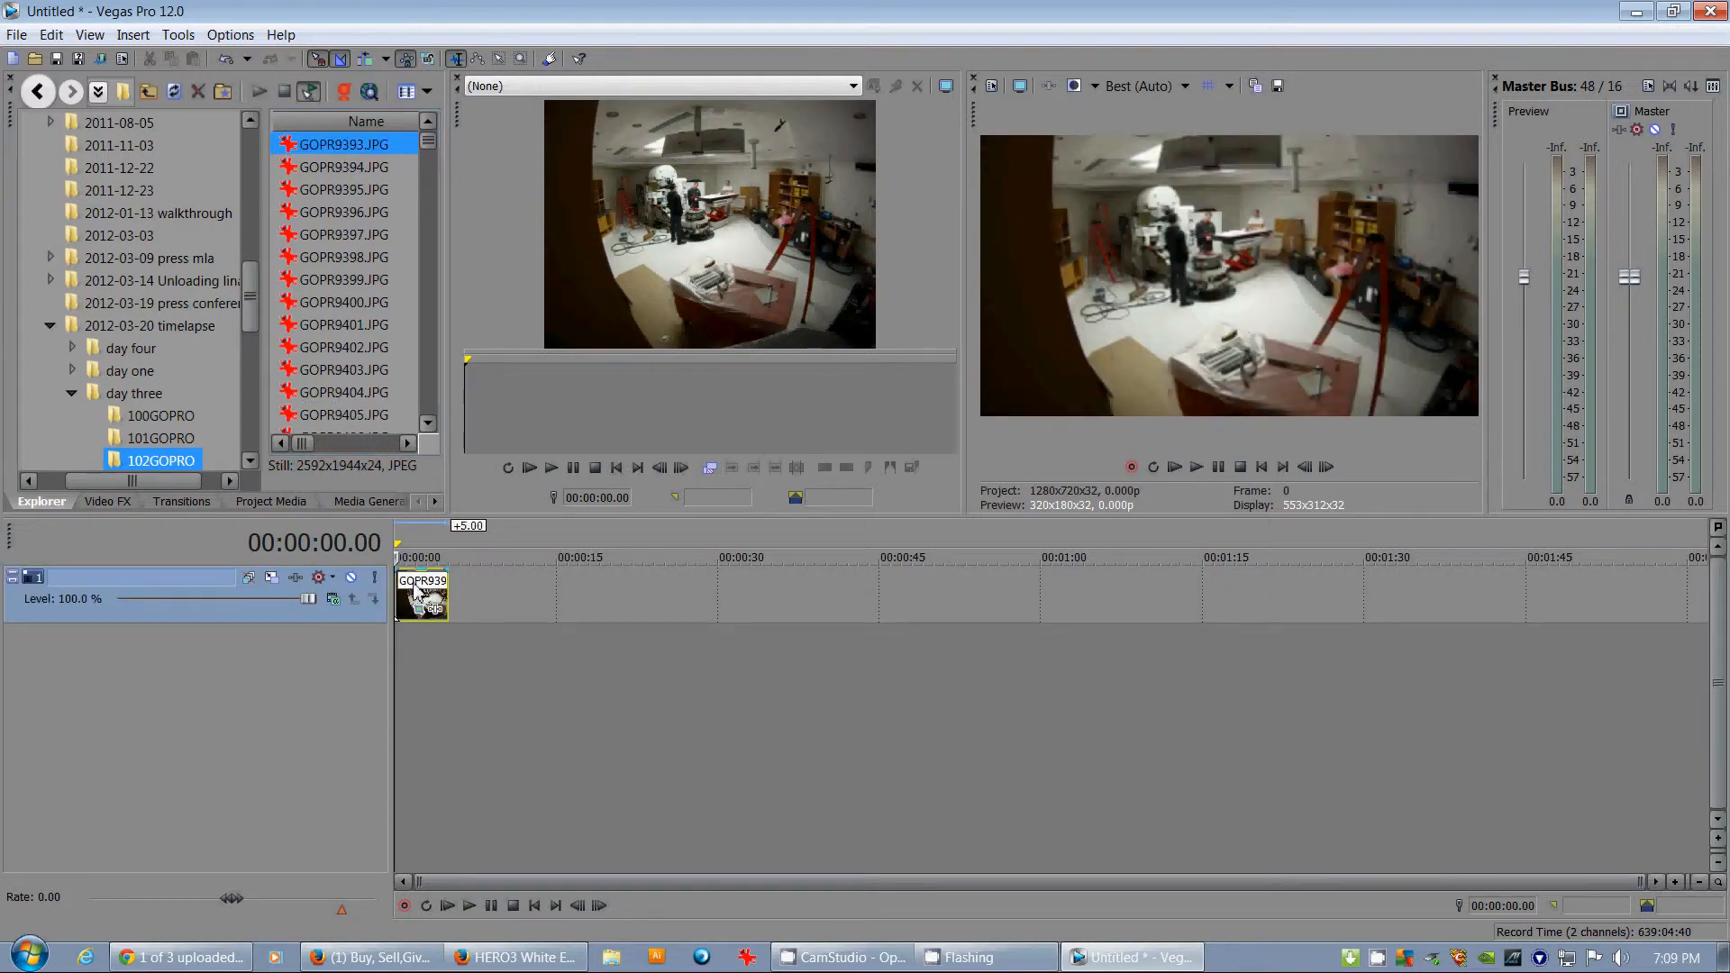
click(414, 586)
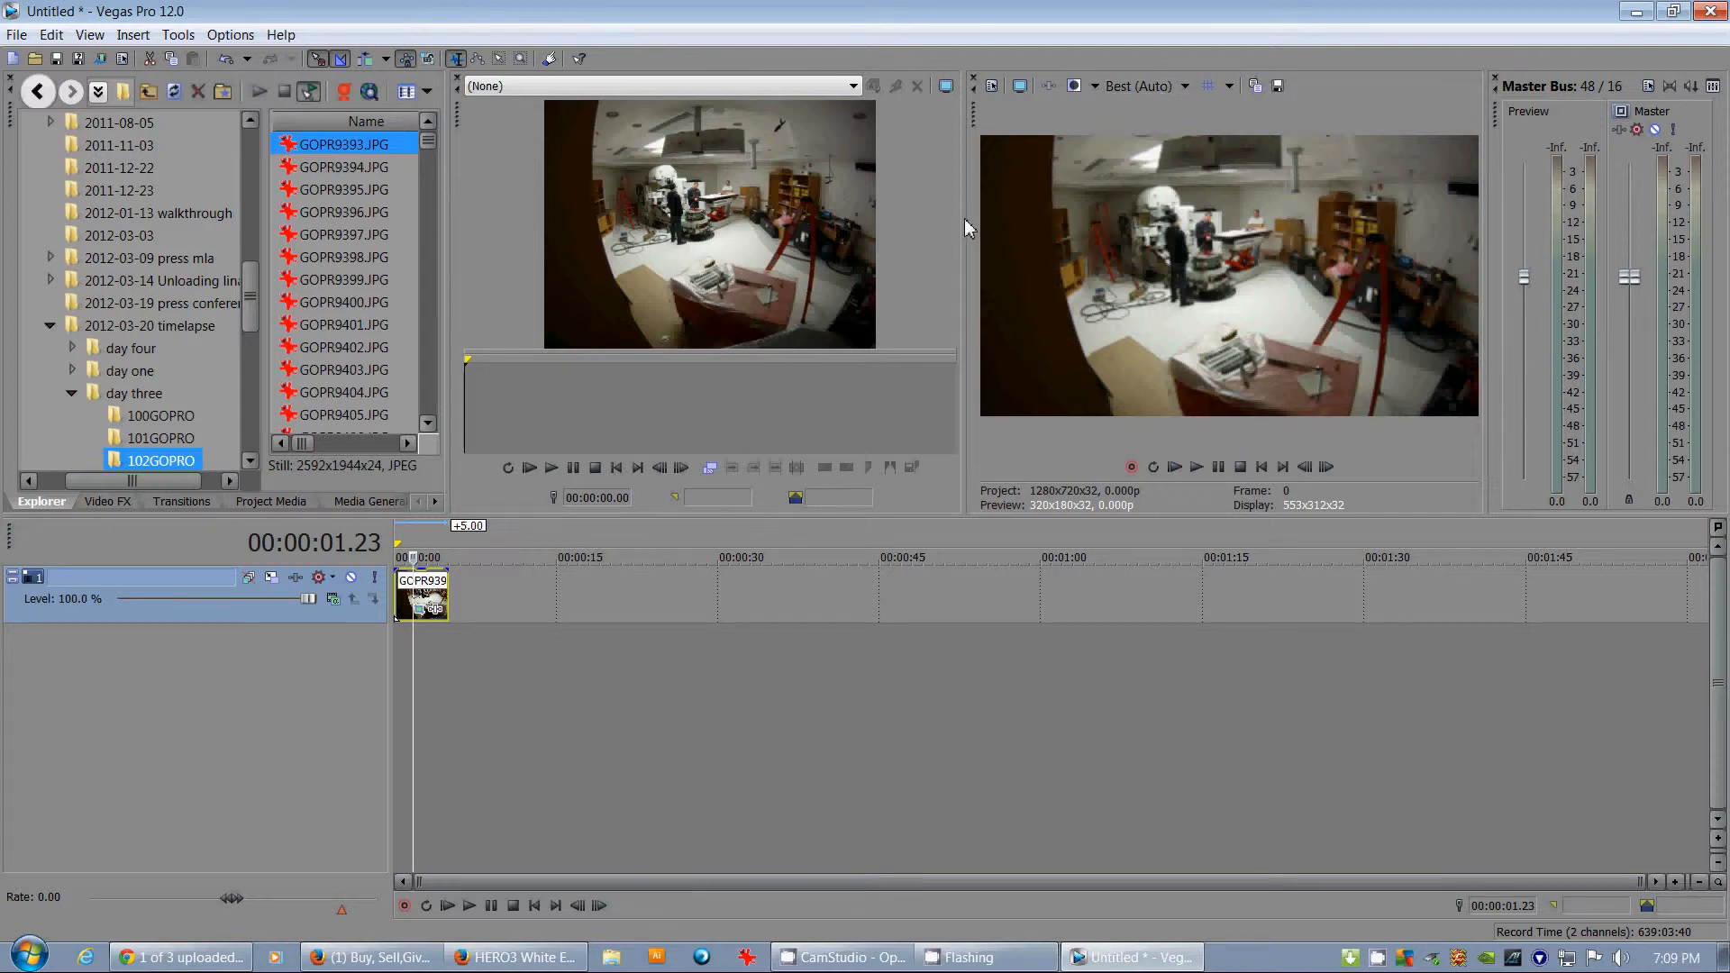
Enlarge the video preview area in both width and height
drag(964, 218, 911, 220)
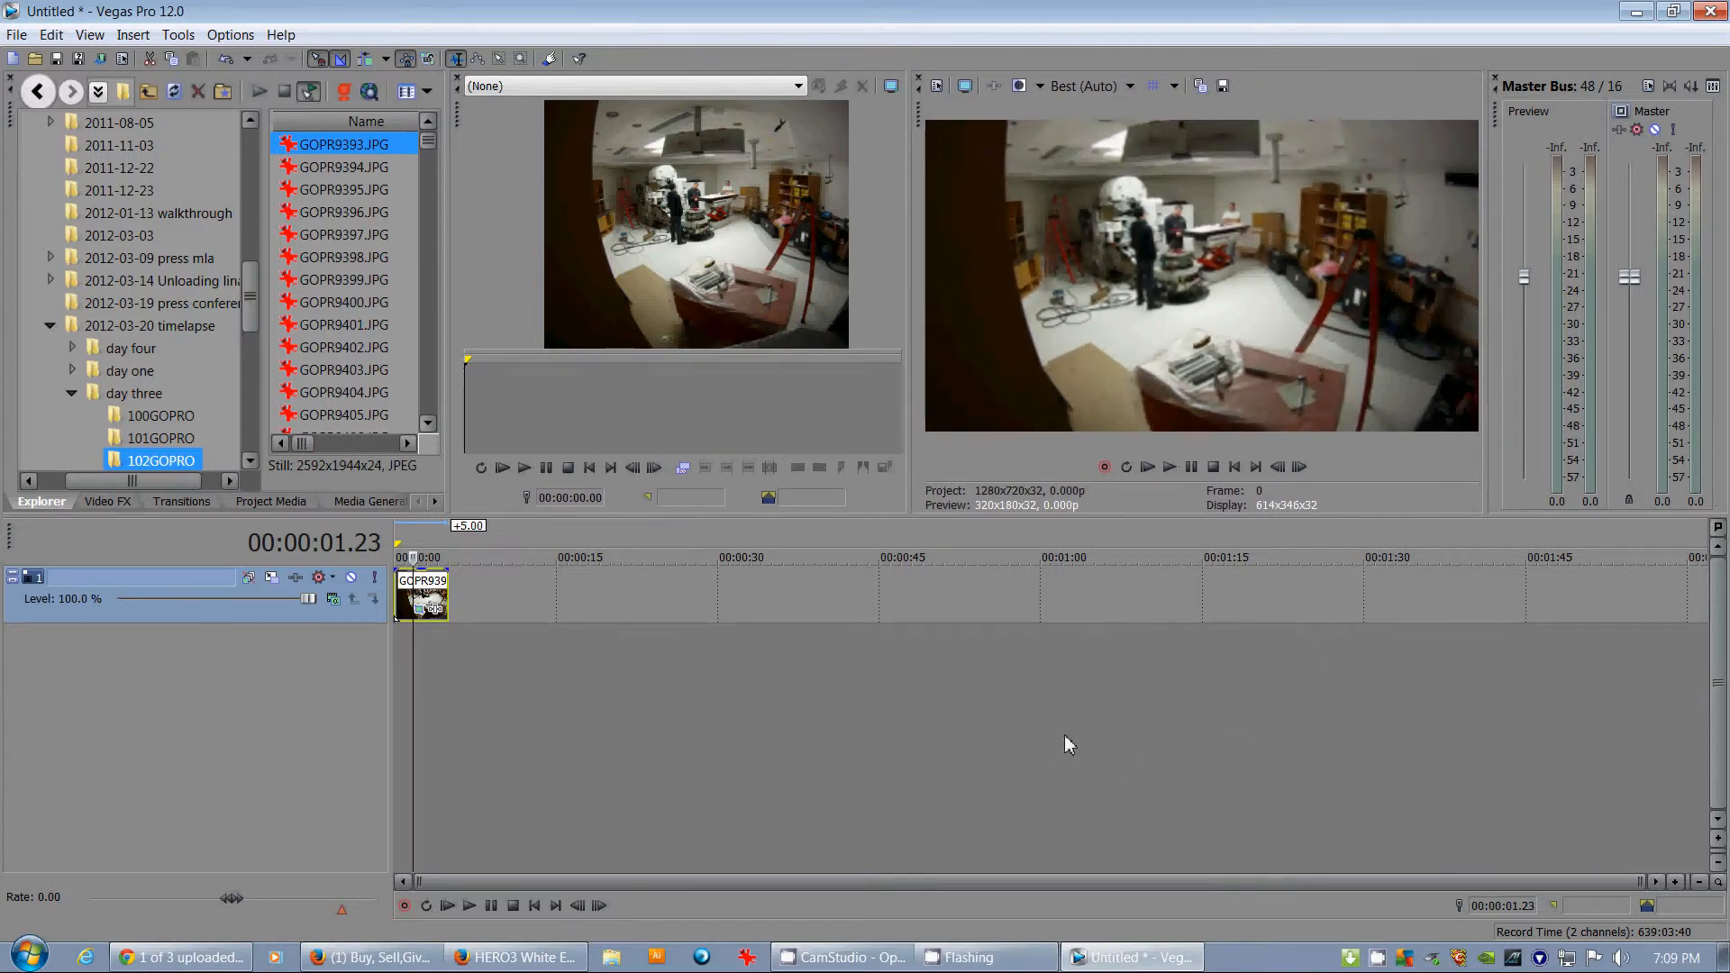
drag(1105, 517, 1103, 534)
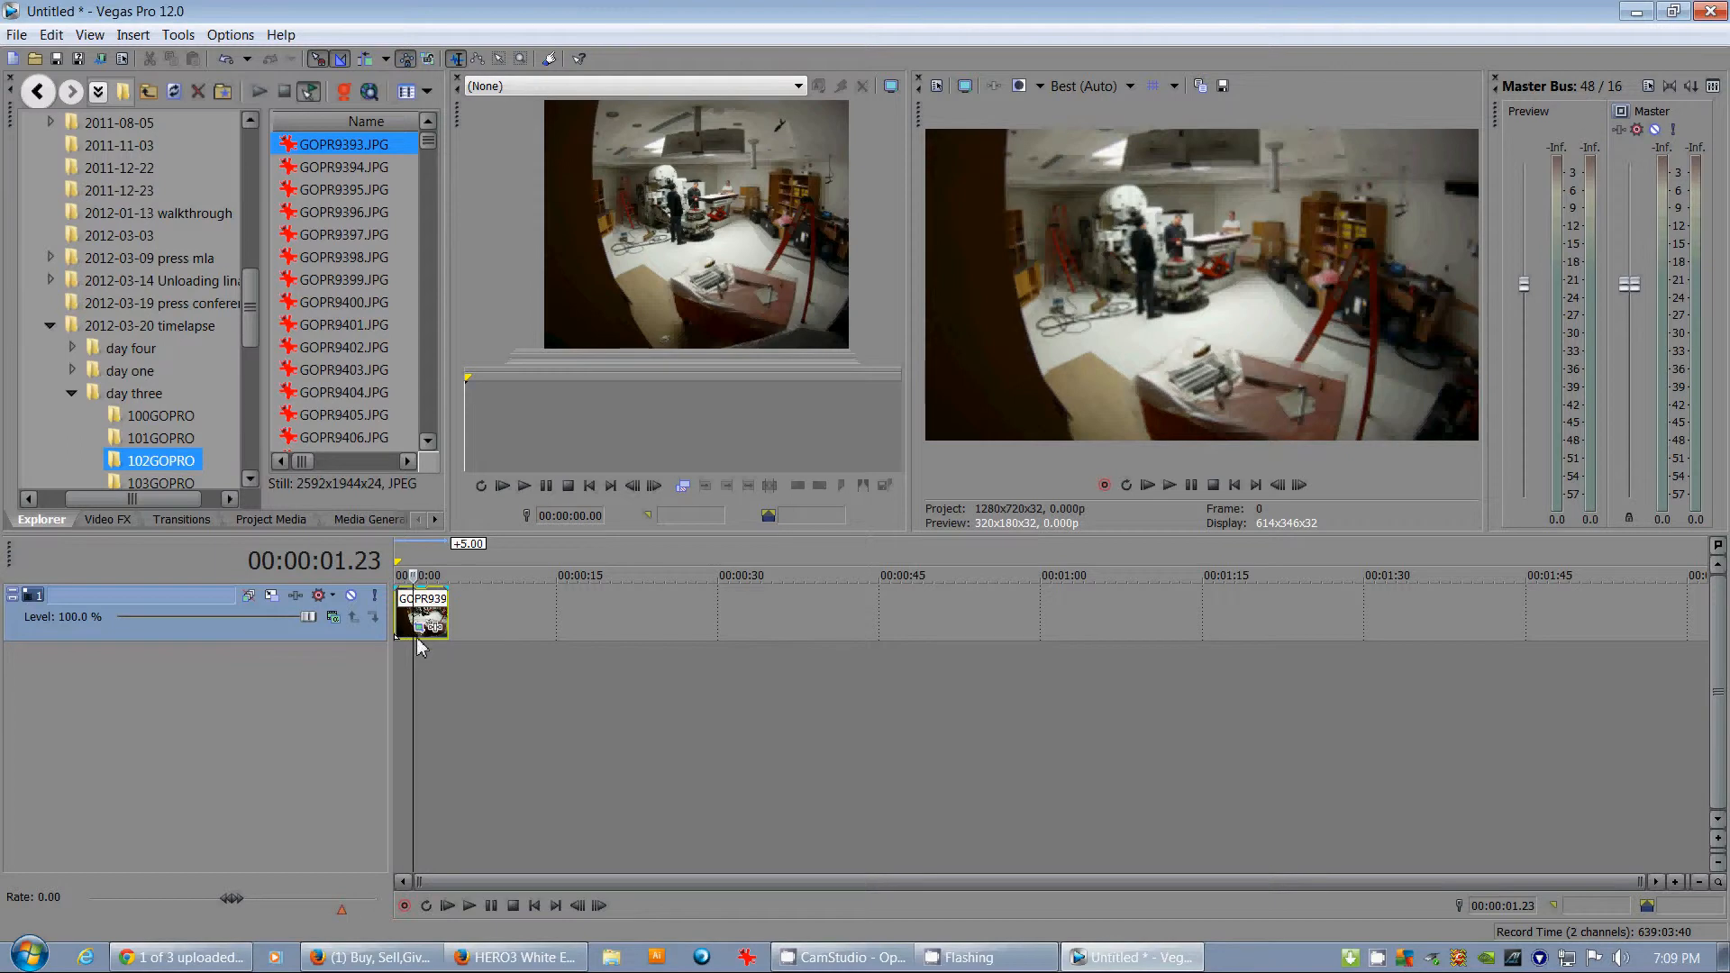
Delete the GOPR9393.JPG still from the timeline
mouse_move(426, 613)
mouse_down()
mouse_move(468, 614)
mouse_move(402, 613)
mouse_up()
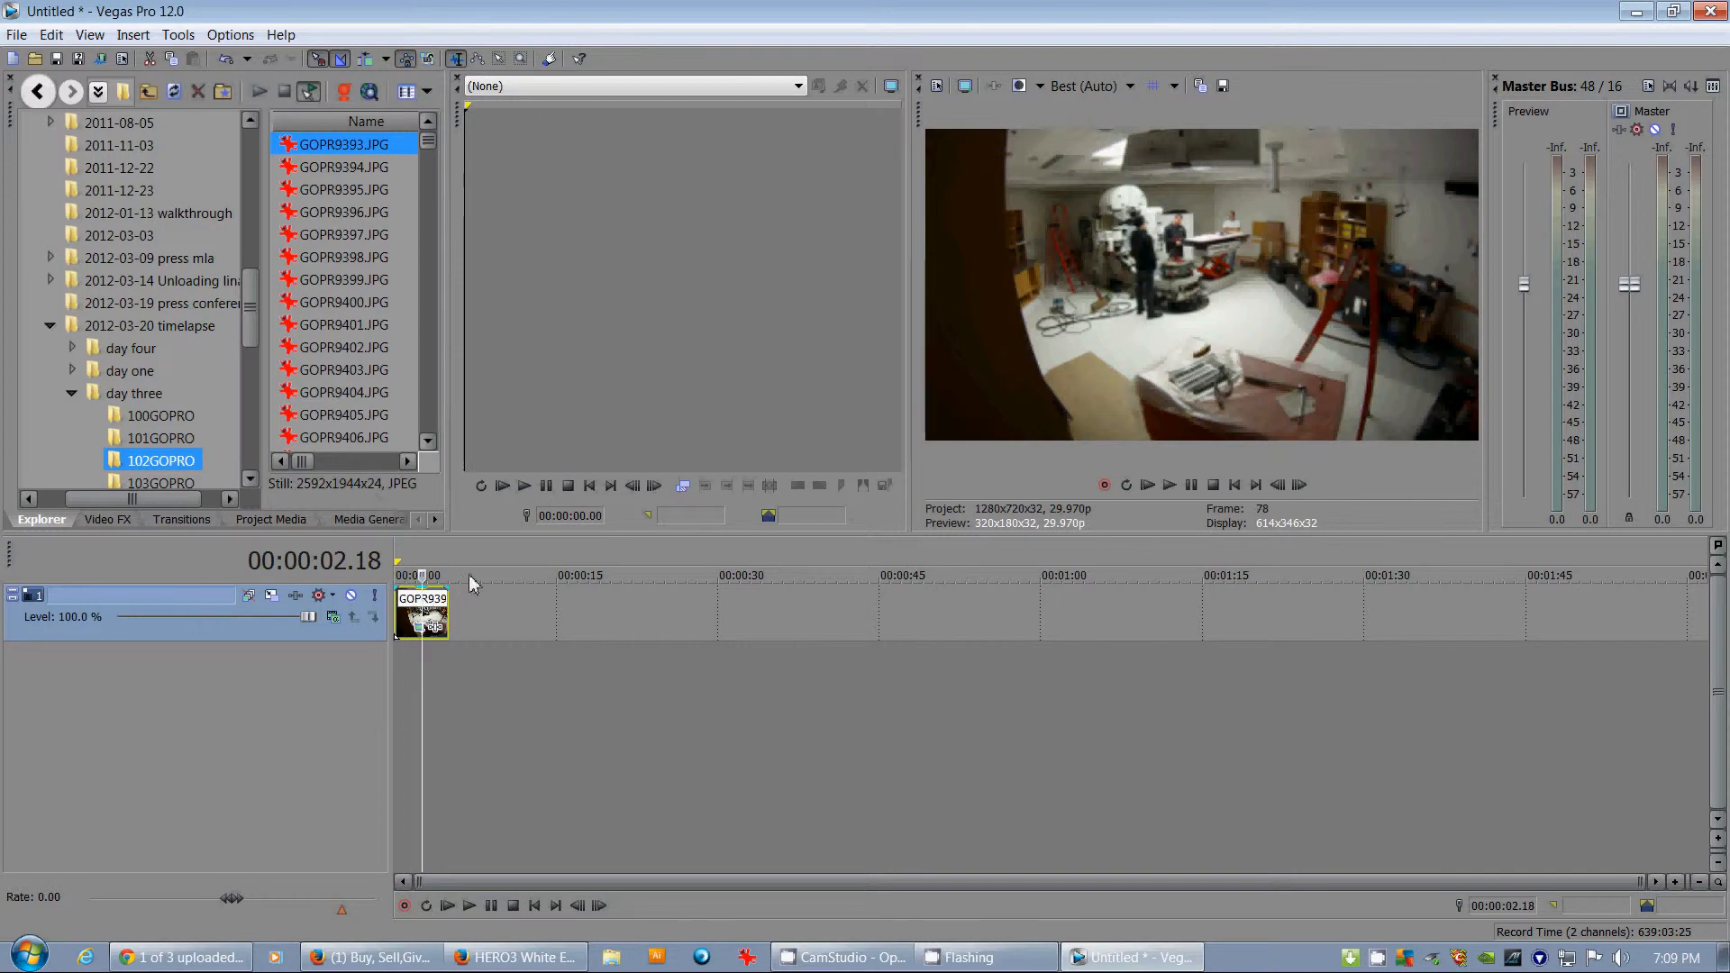
key(Delete)
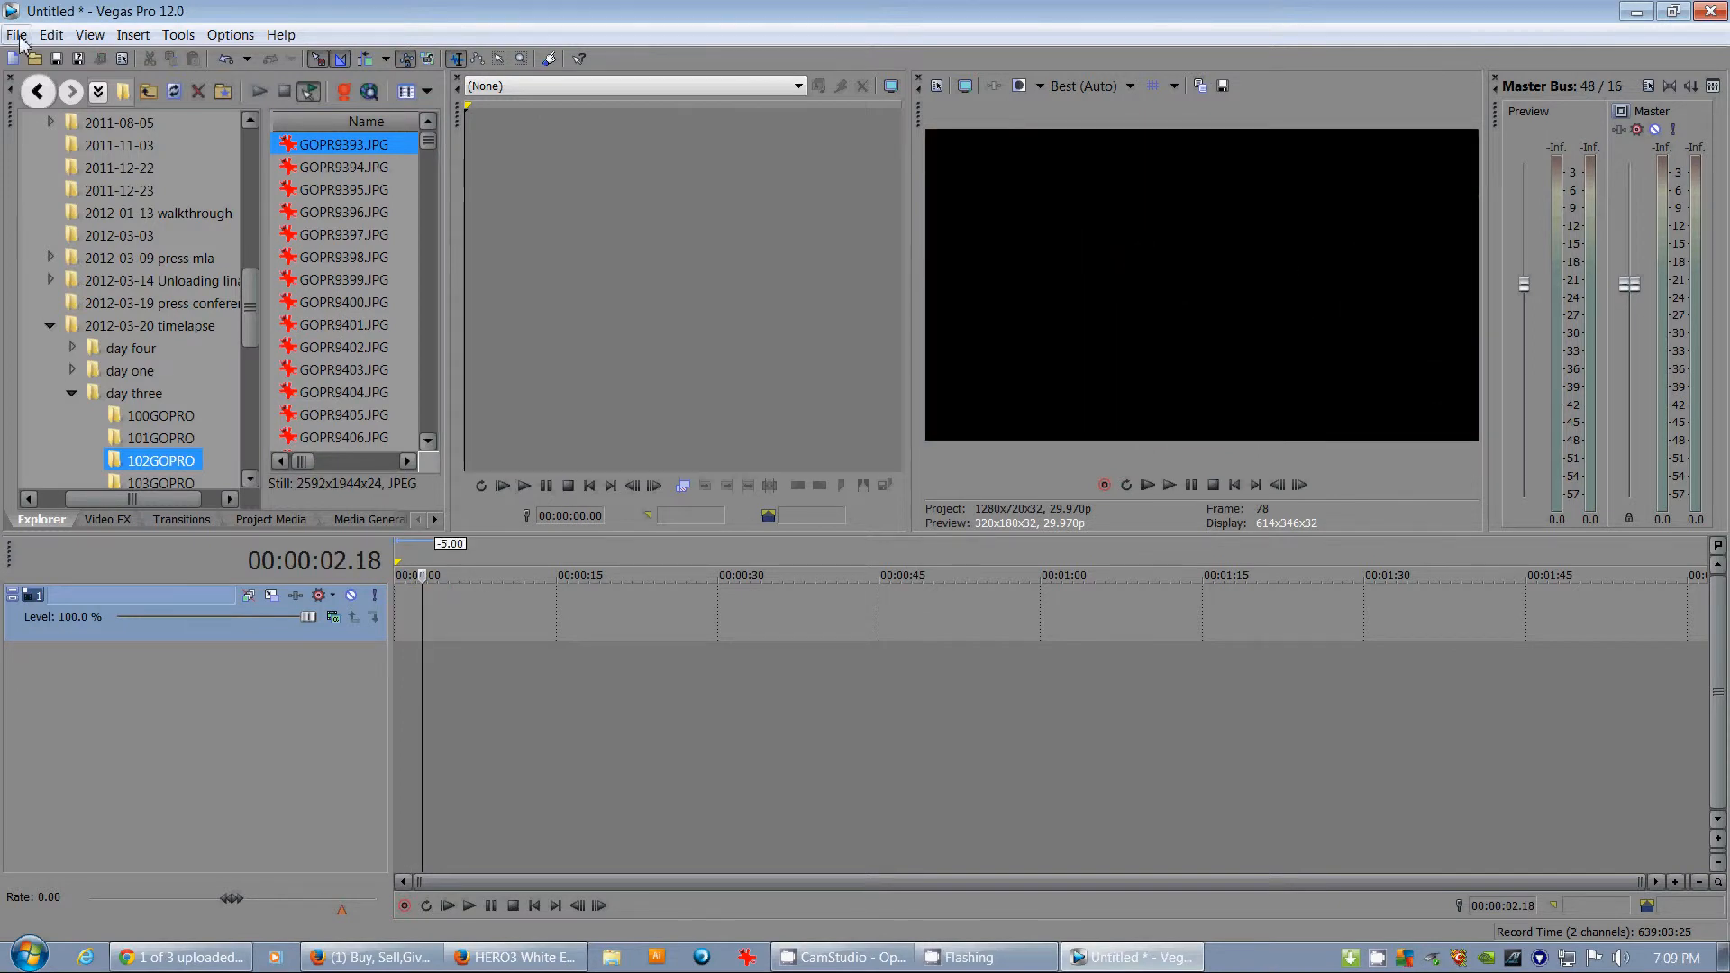
Start a media import and browse to the 102GOPRO folder under Cancer Centre, 2012-03-20 timelapse, day three, on the P: drive
click(17, 35)
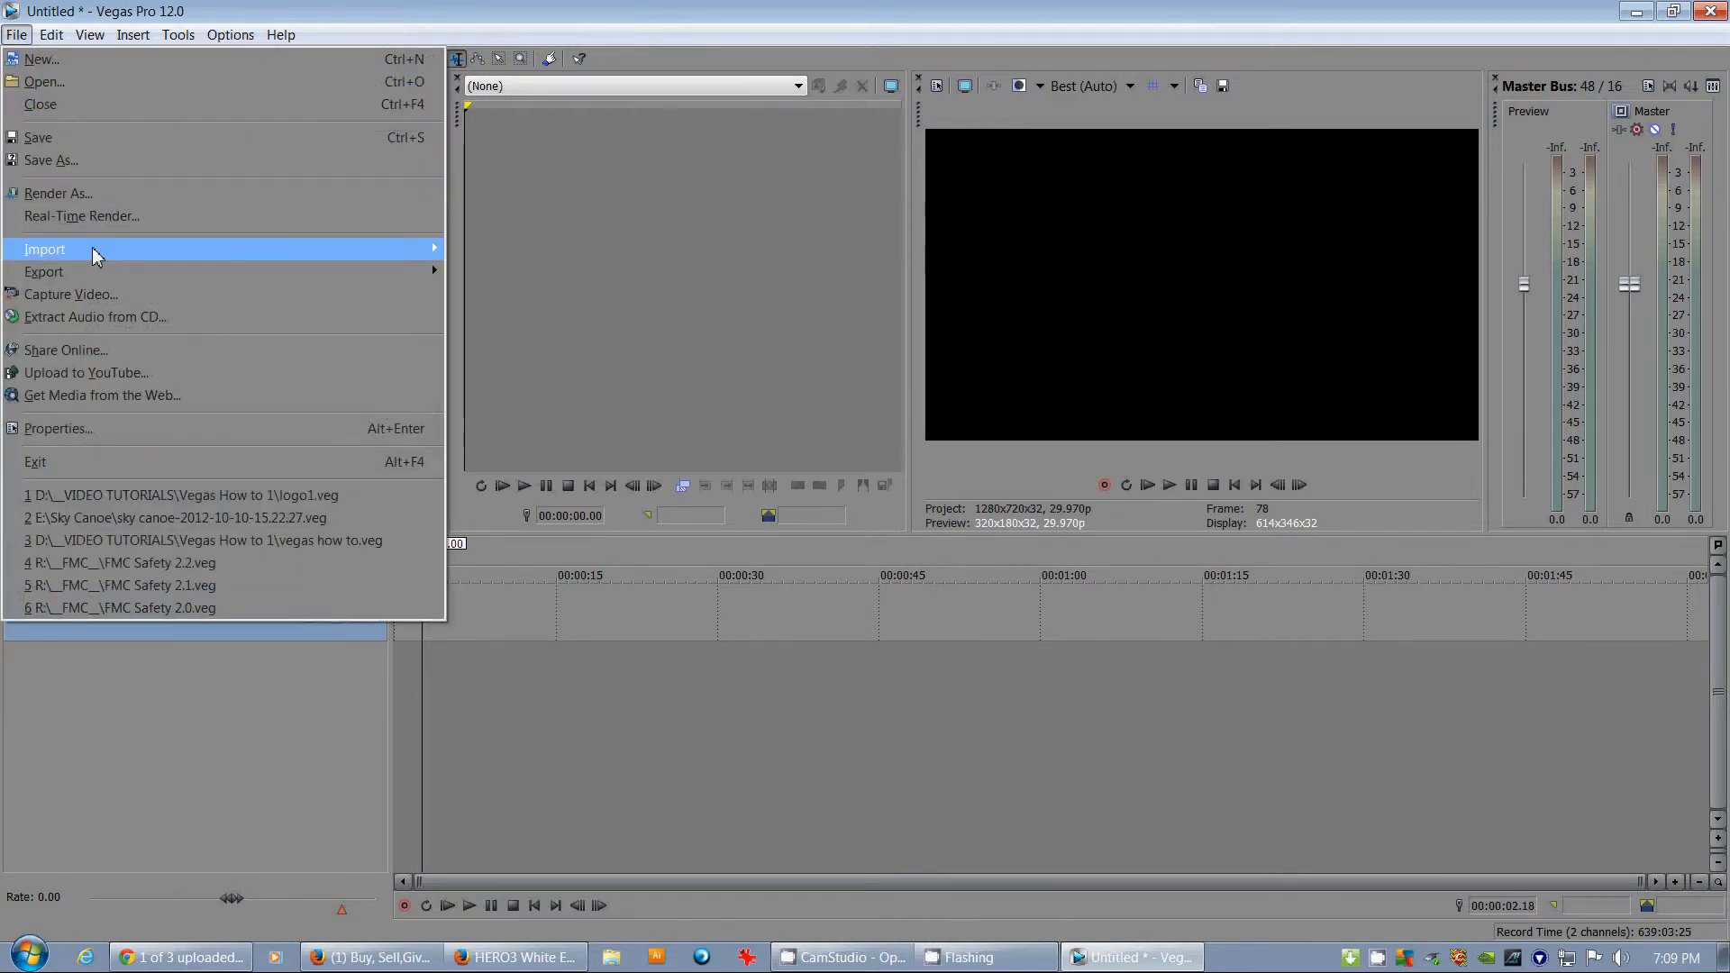
mouse_move(95, 252)
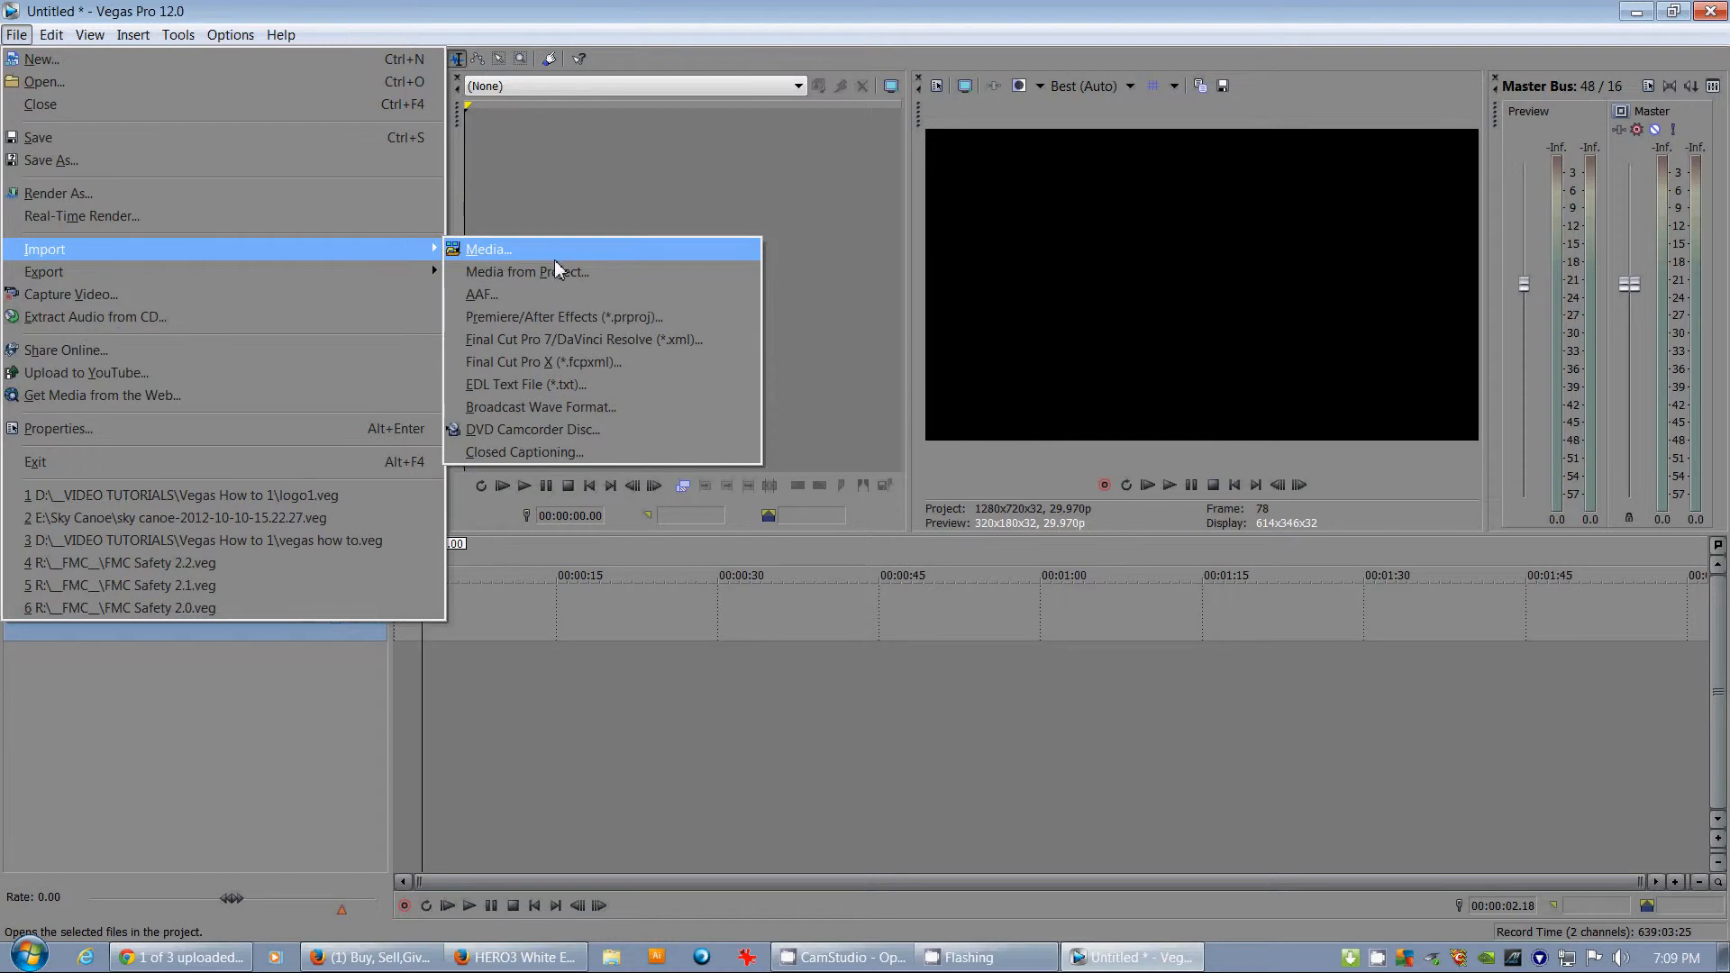
click(496, 252)
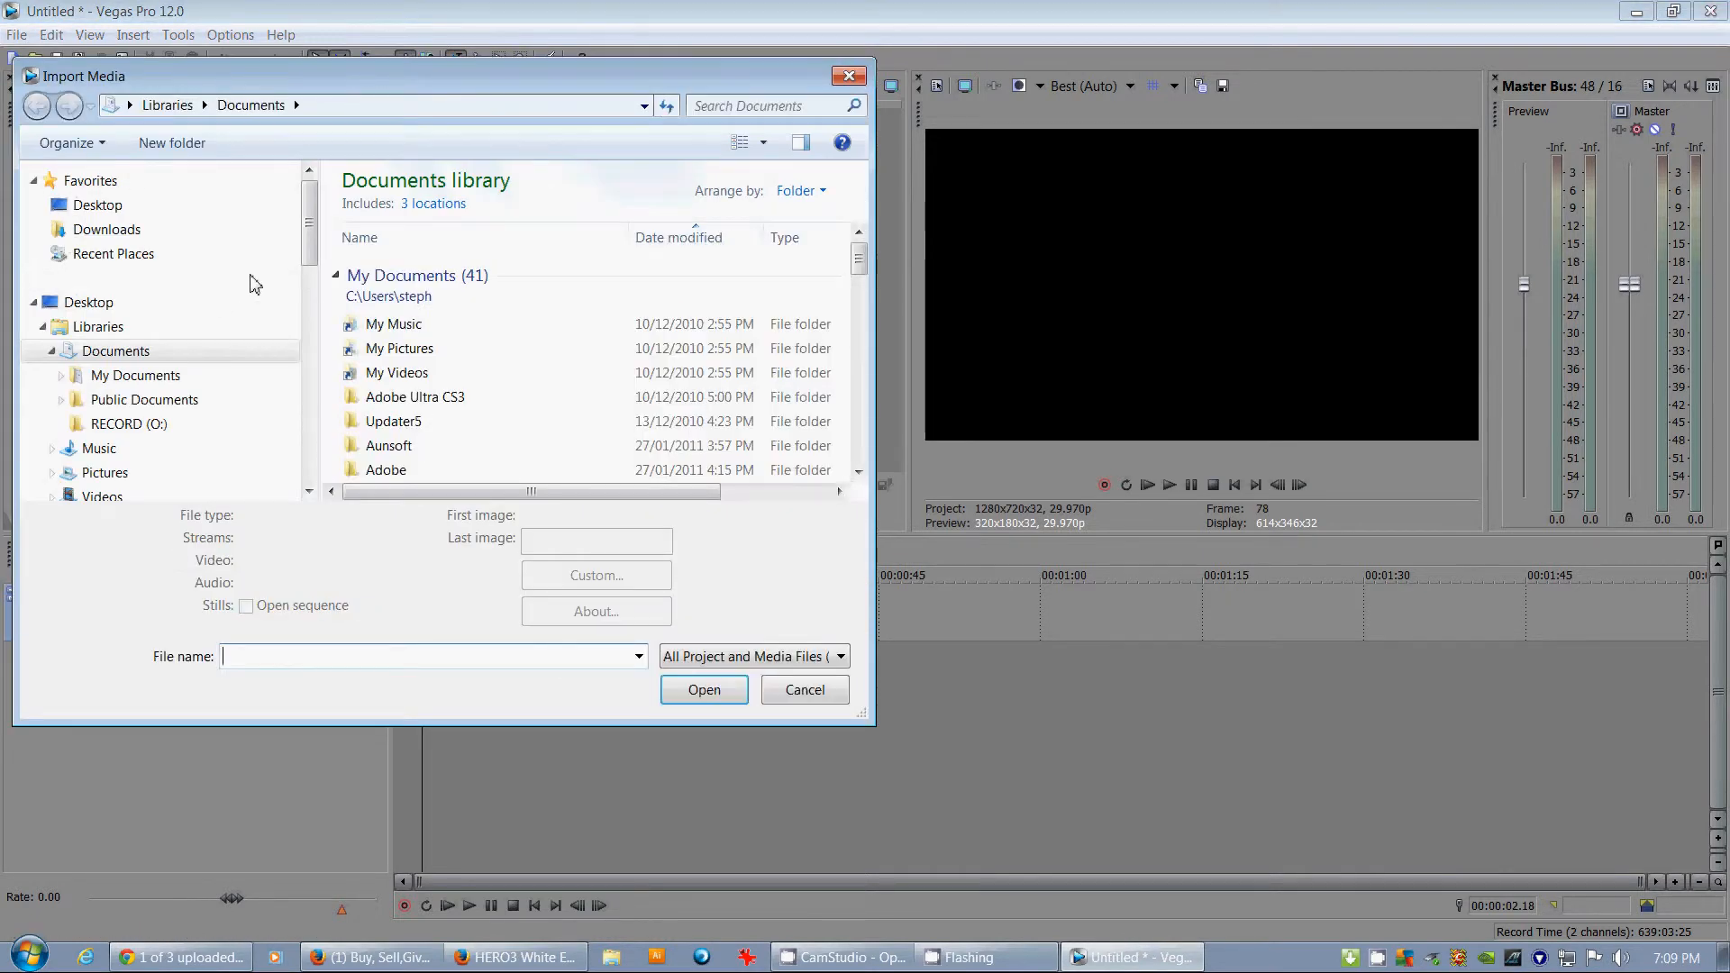
drag(309, 212, 300, 369)
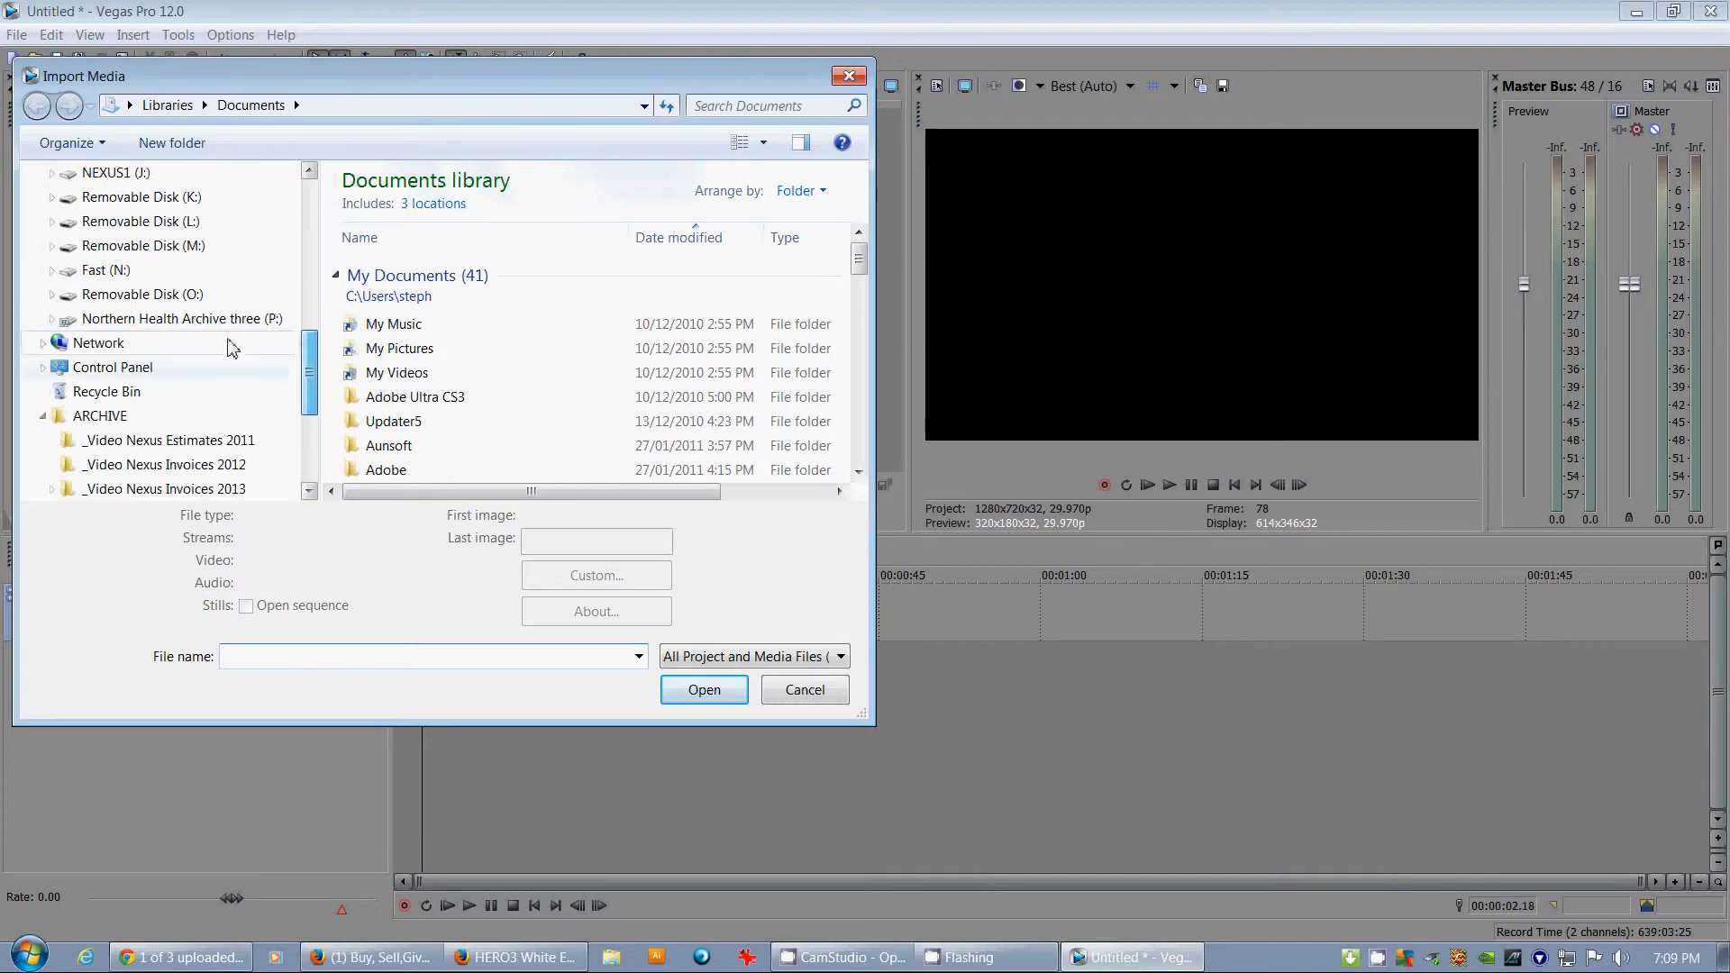
click(189, 319)
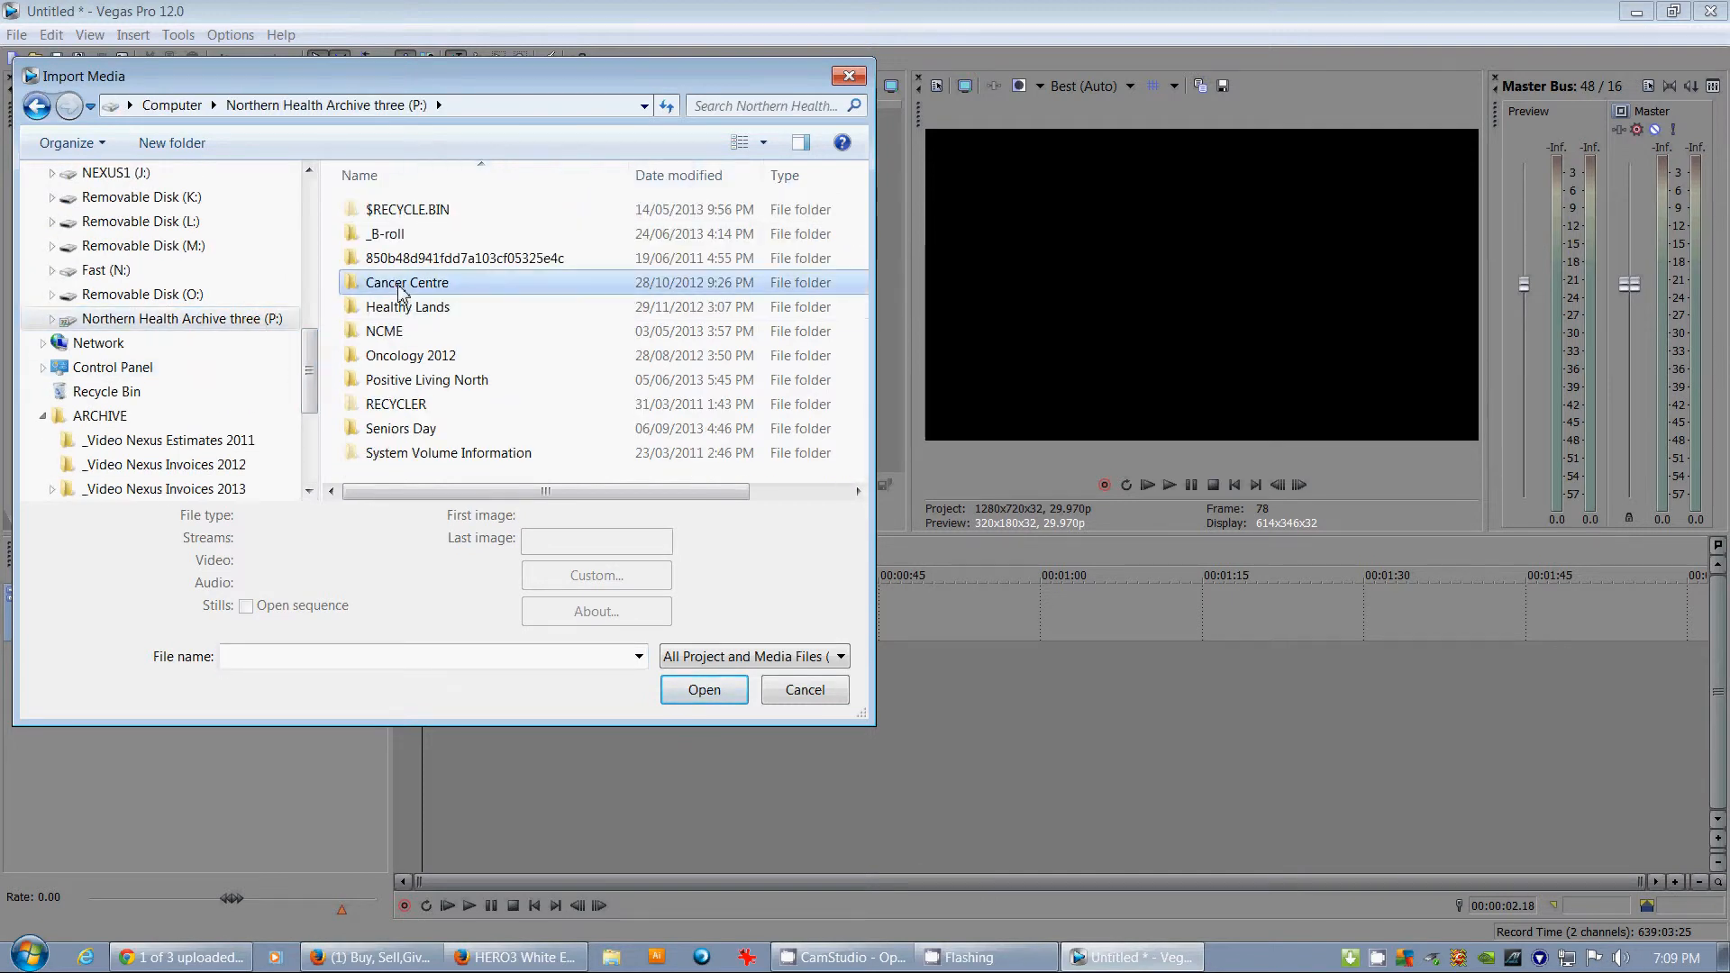
double_click(404, 289)
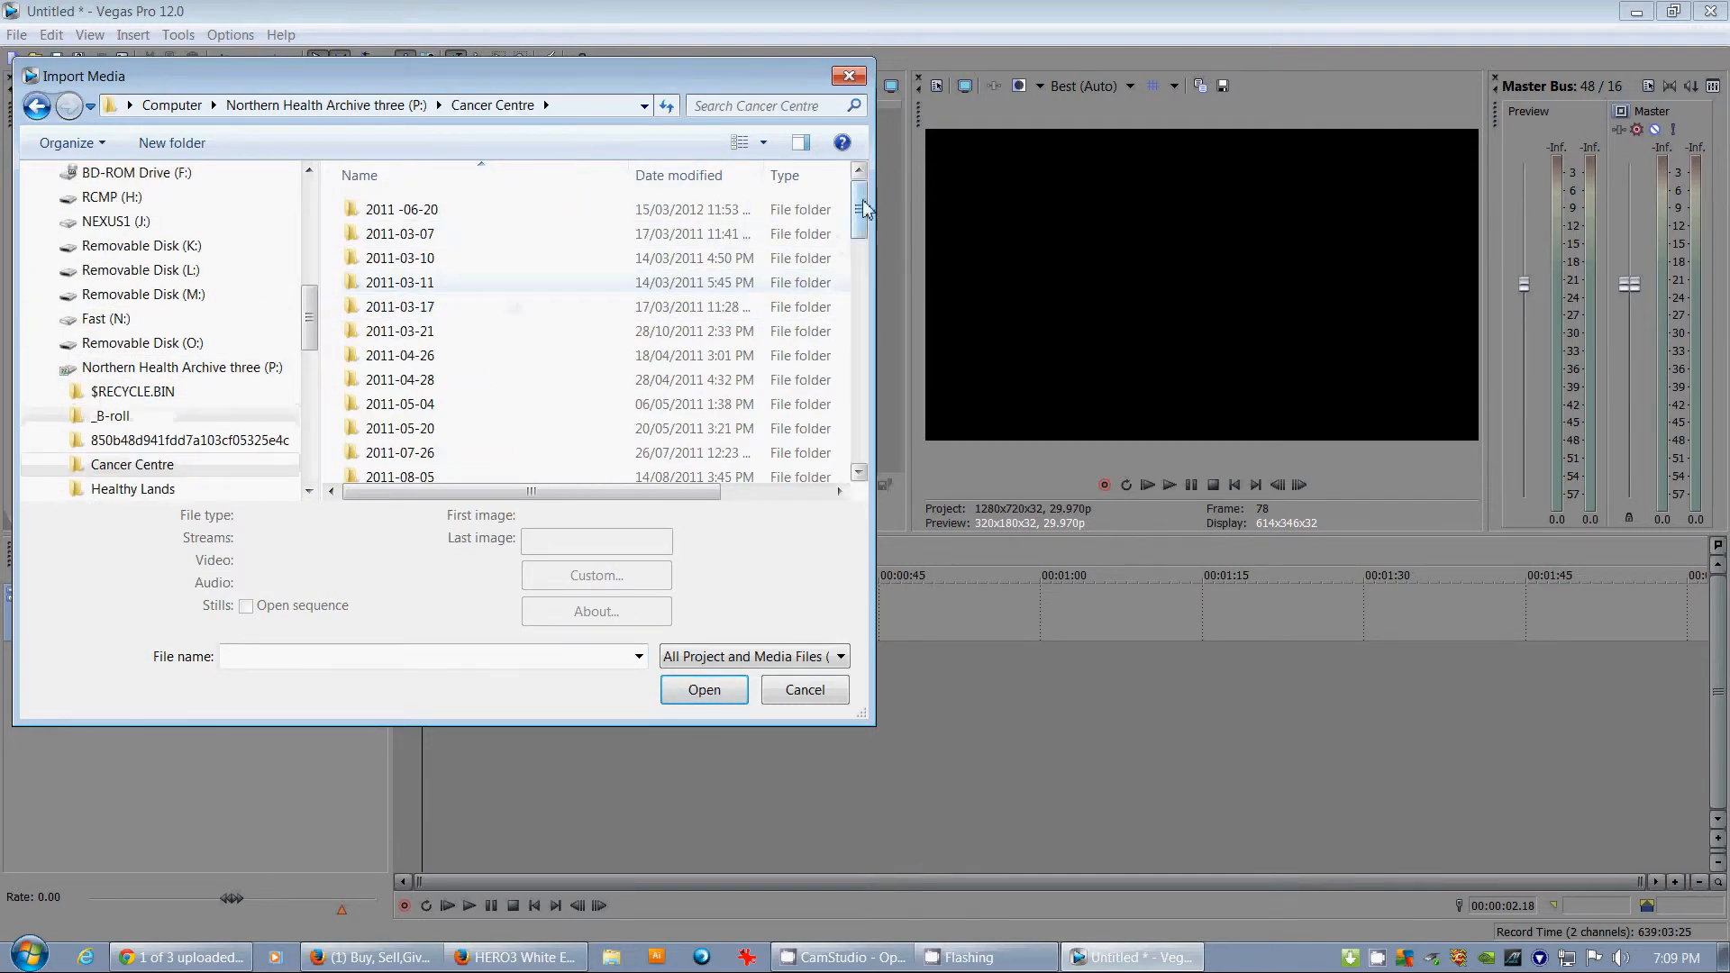
scroll(631, 315, down, 5)
double_click(433, 341)
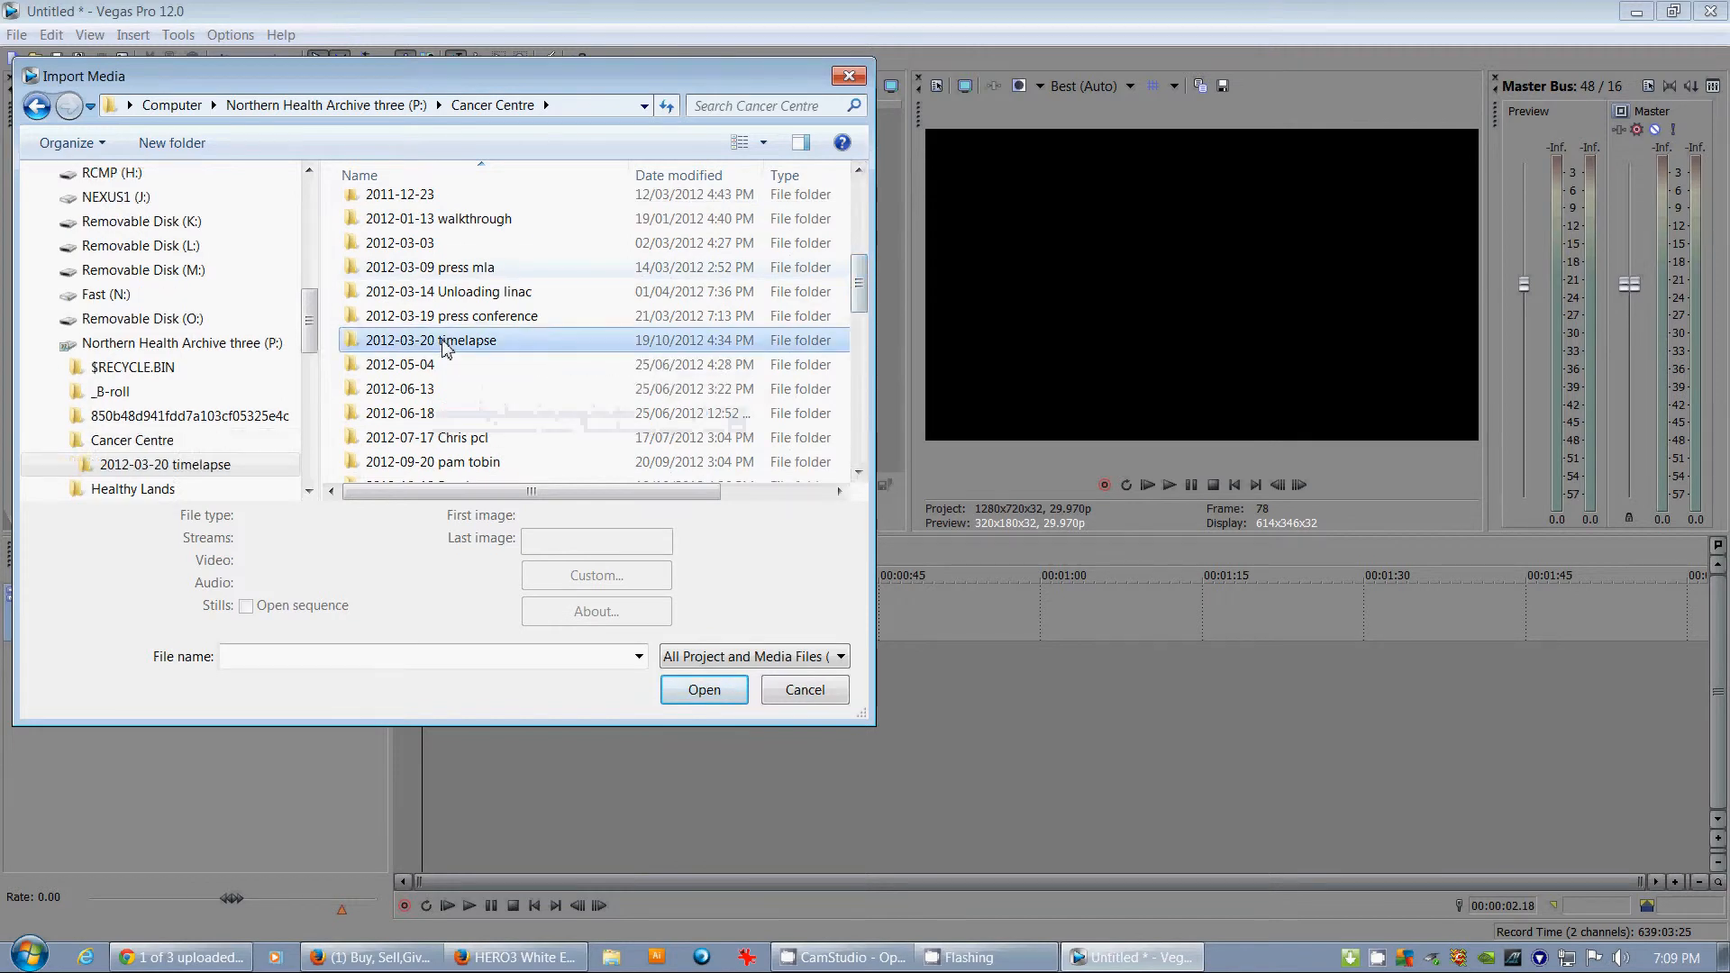
double_click(393, 259)
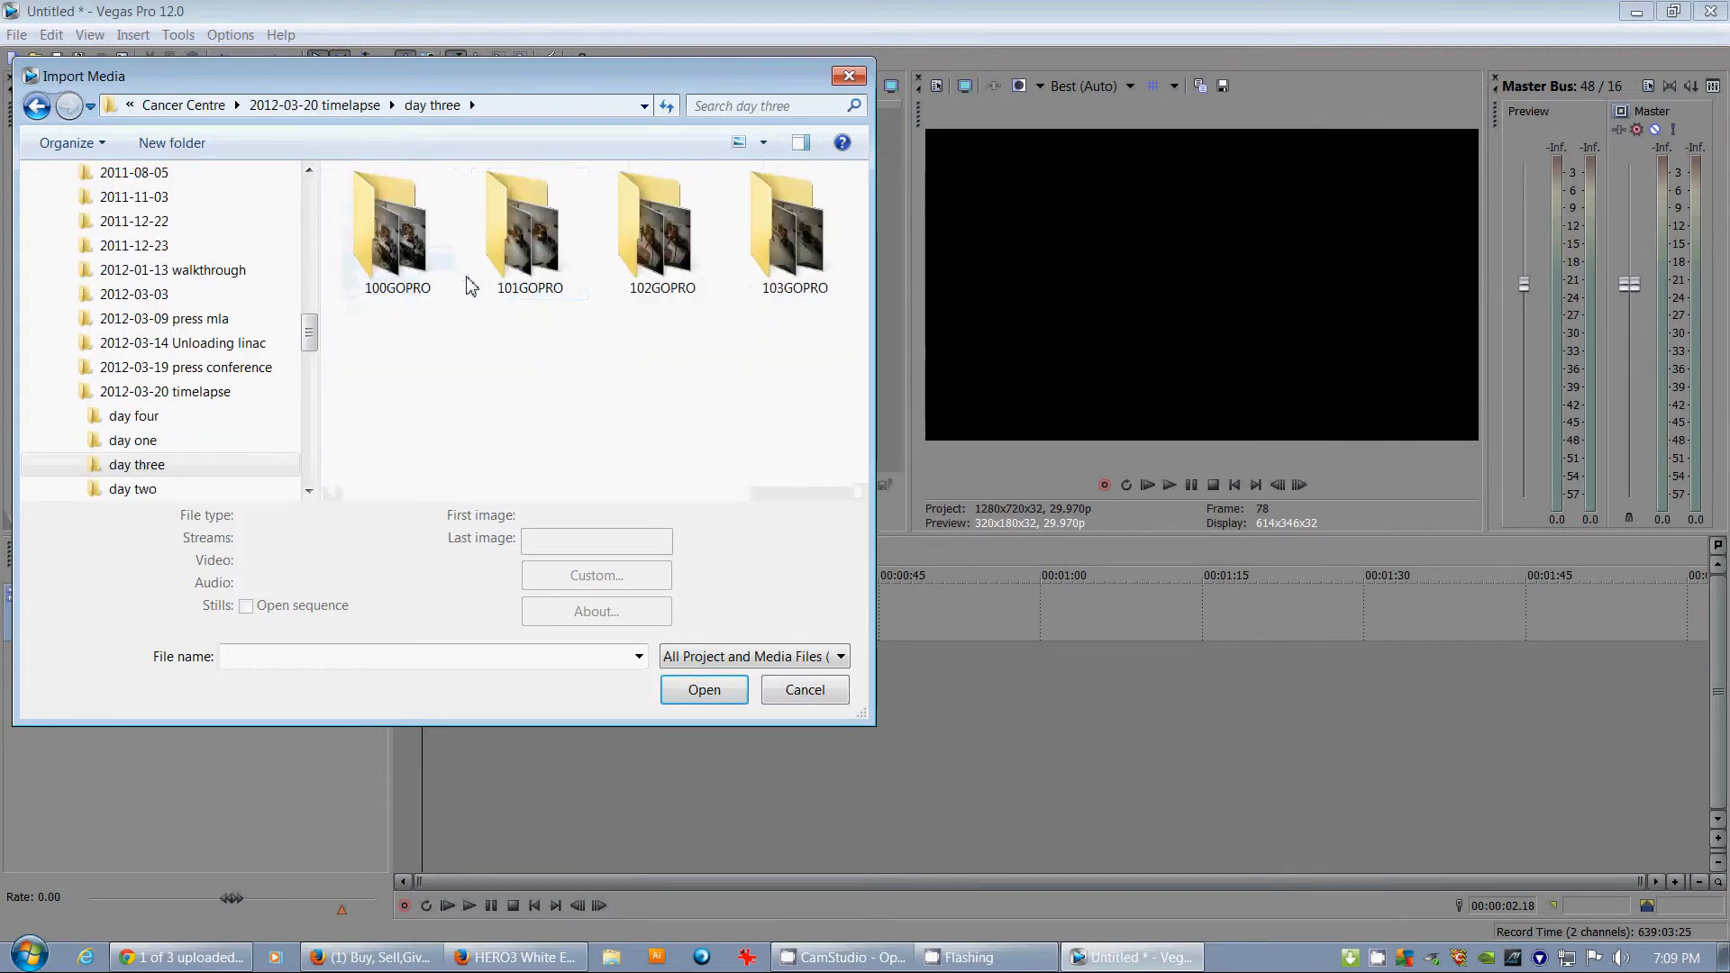
double_click(658, 226)
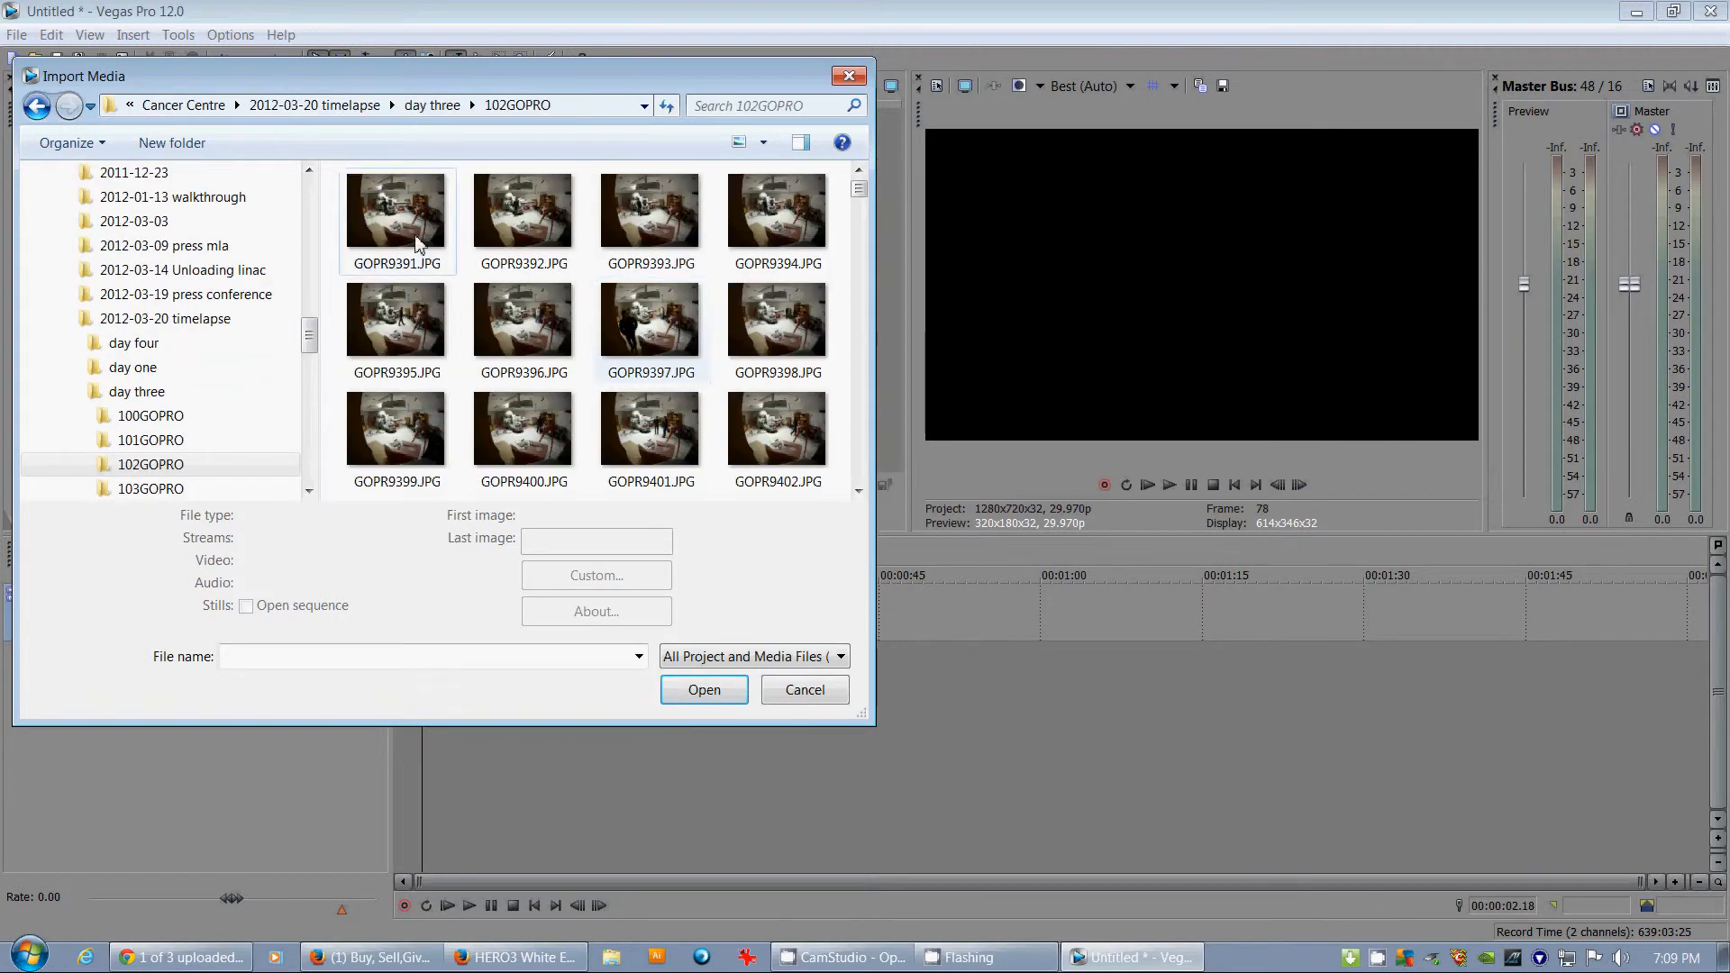
Import the stills as an image sequence starting at GOPR9391.JPG and ending at image 9999
scroll(860, 196, down, 1)
mouse_move(861, 196)
mouse_down()
mouse_move(865, 491)
mouse_move(859, 187)
mouse_up()
click(397, 206)
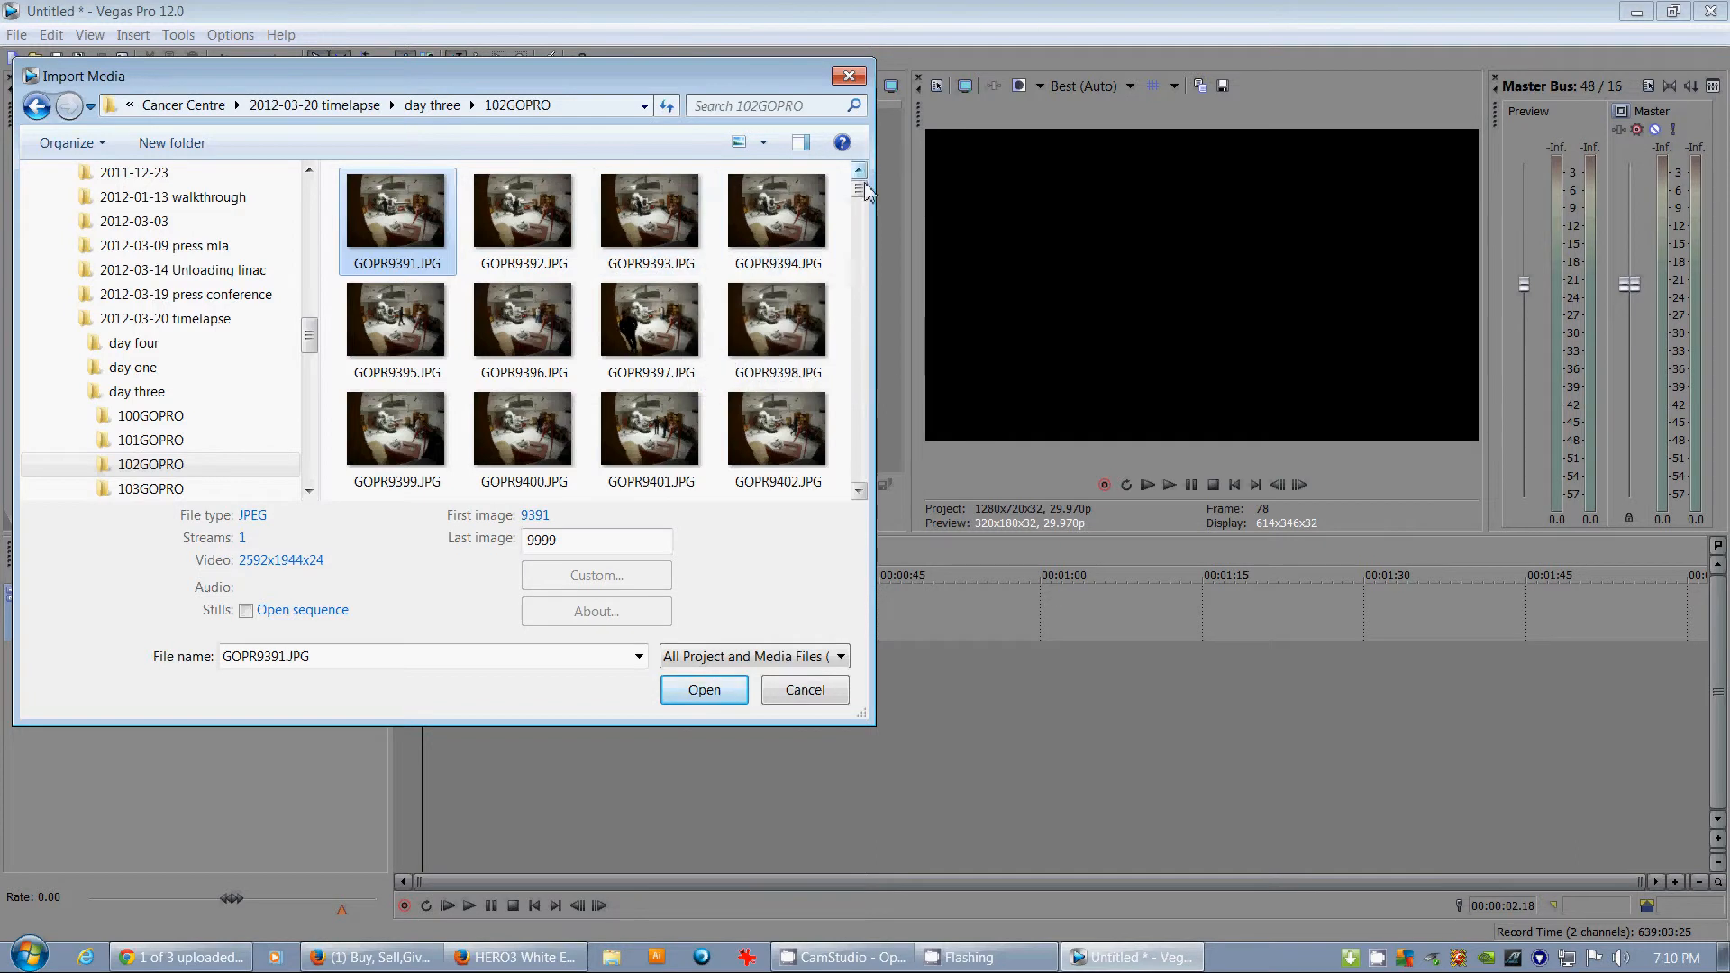
drag(858, 188, 831, 456)
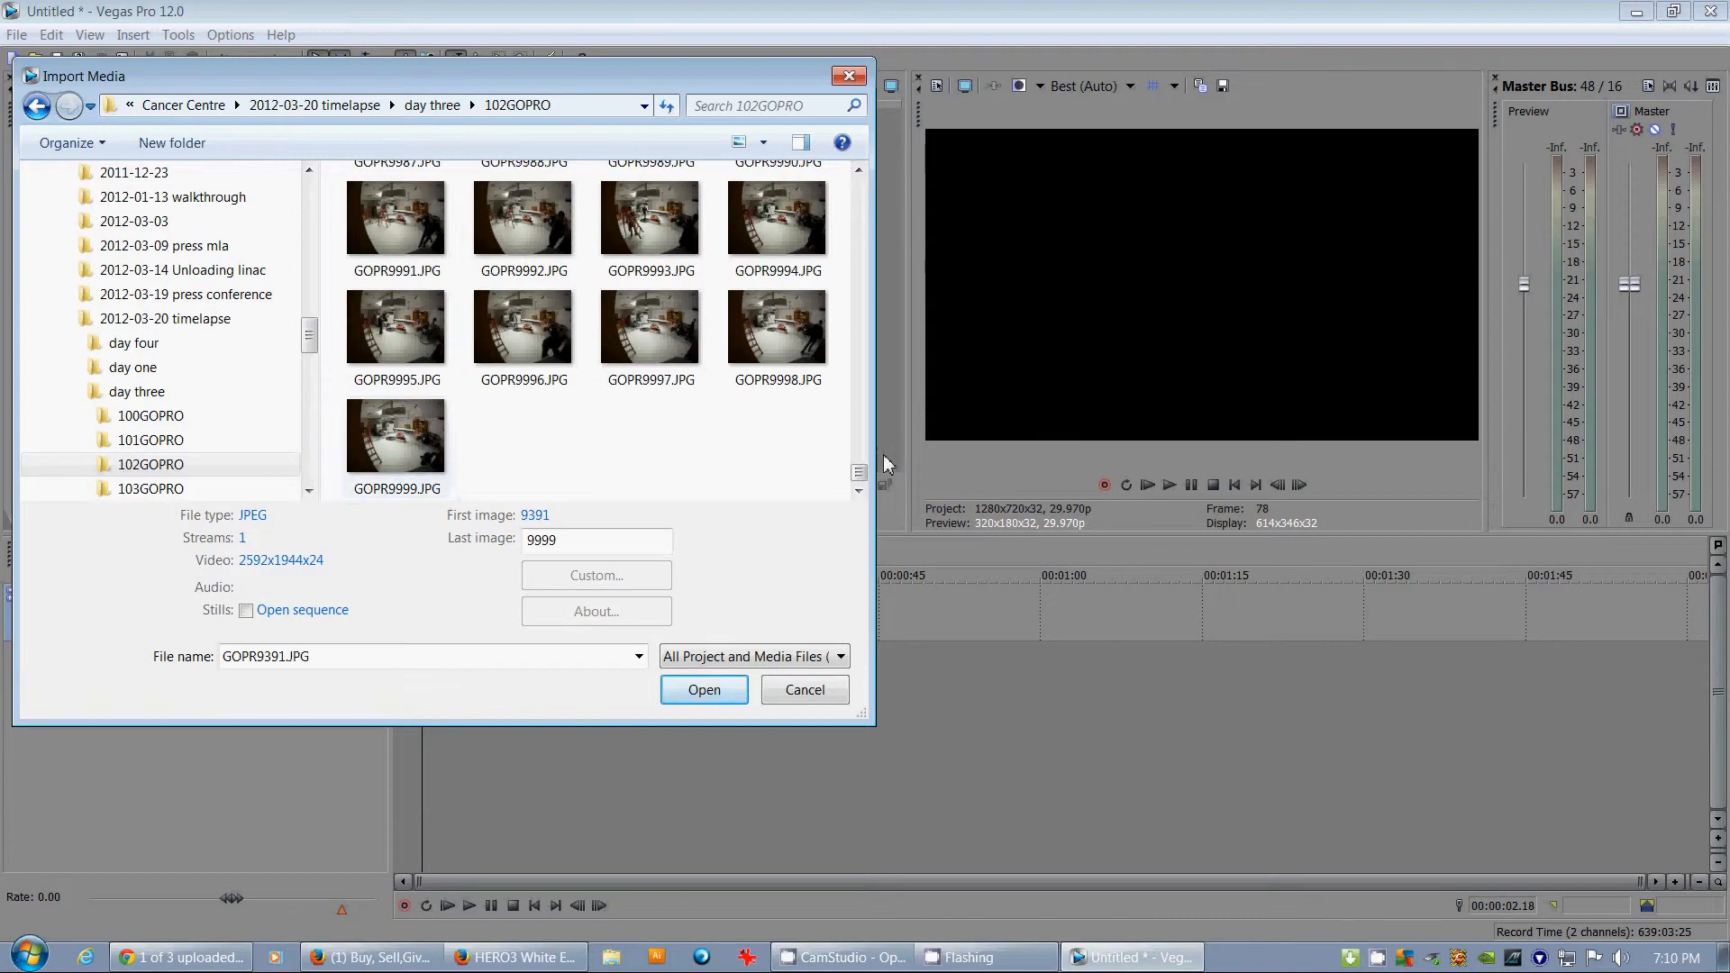
drag(859, 472, 857, 188)
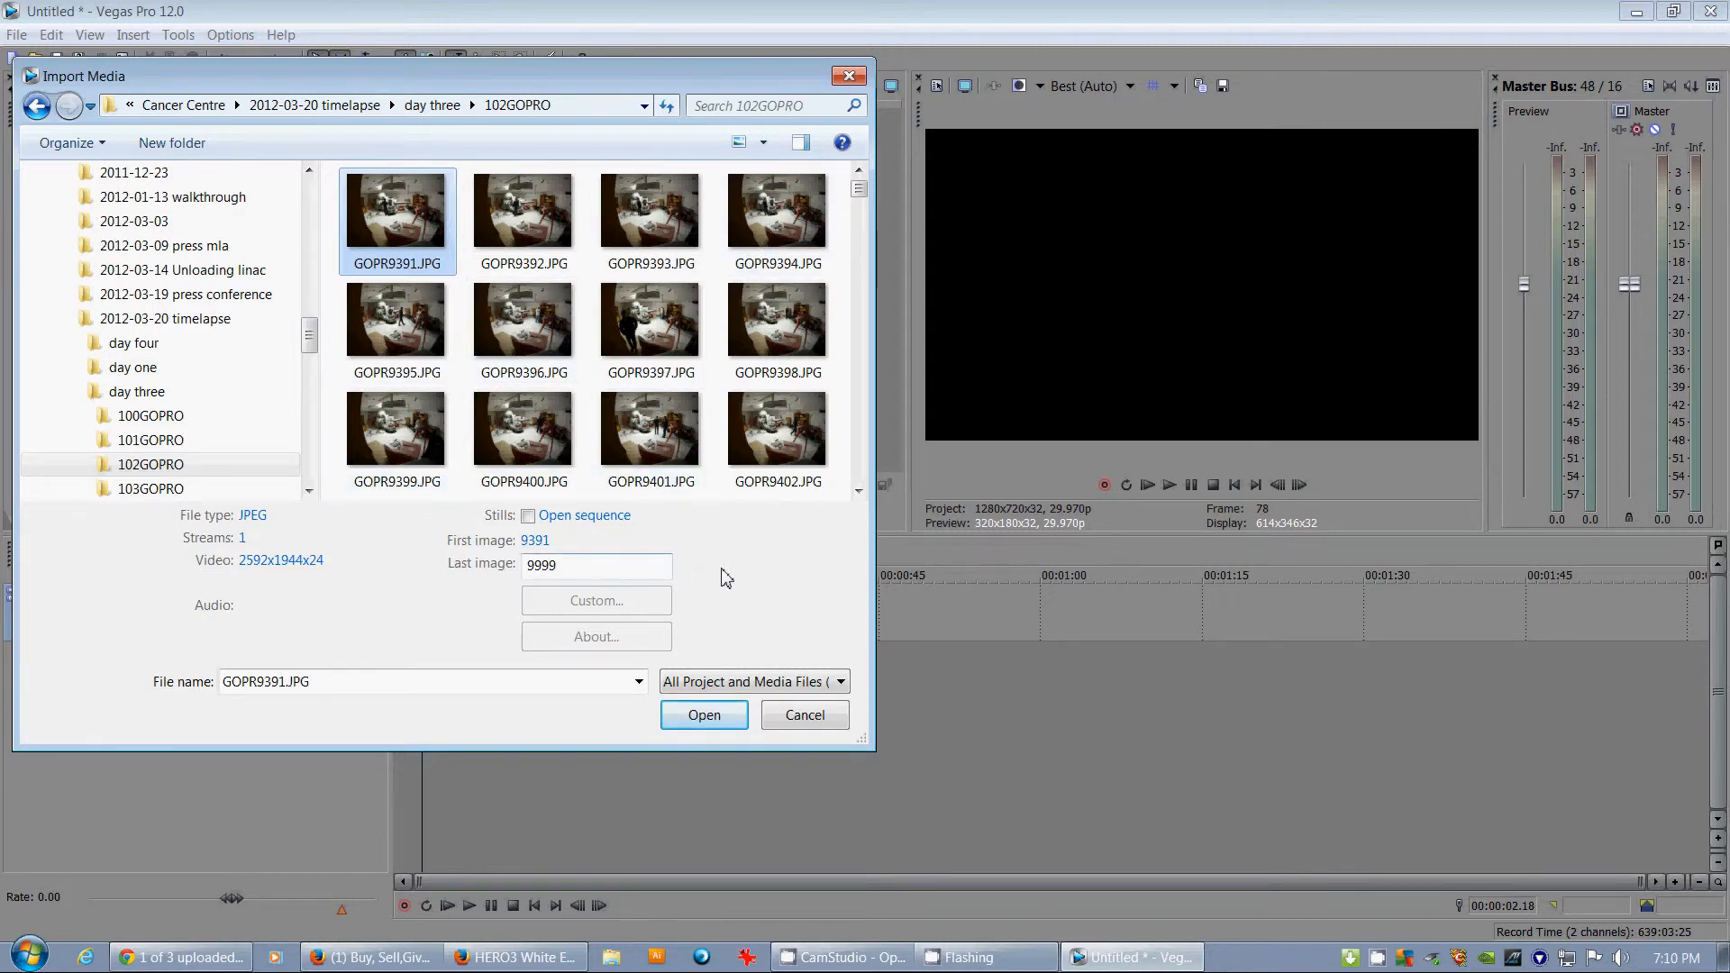
click(528, 517)
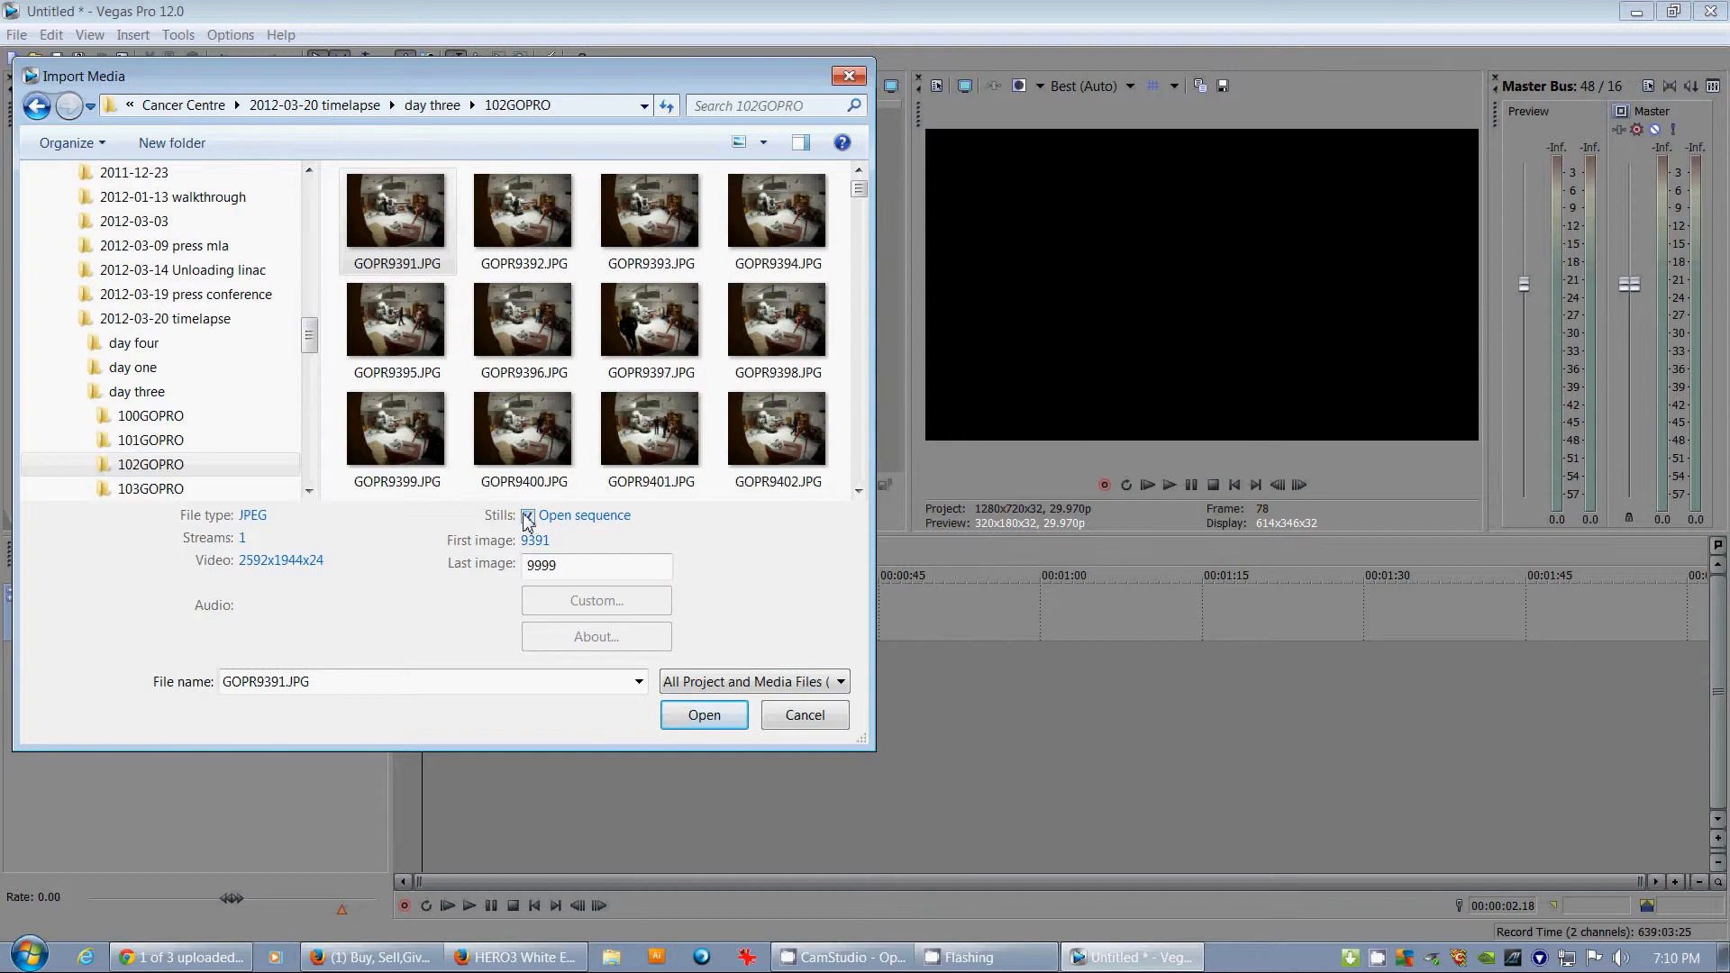
click(697, 721)
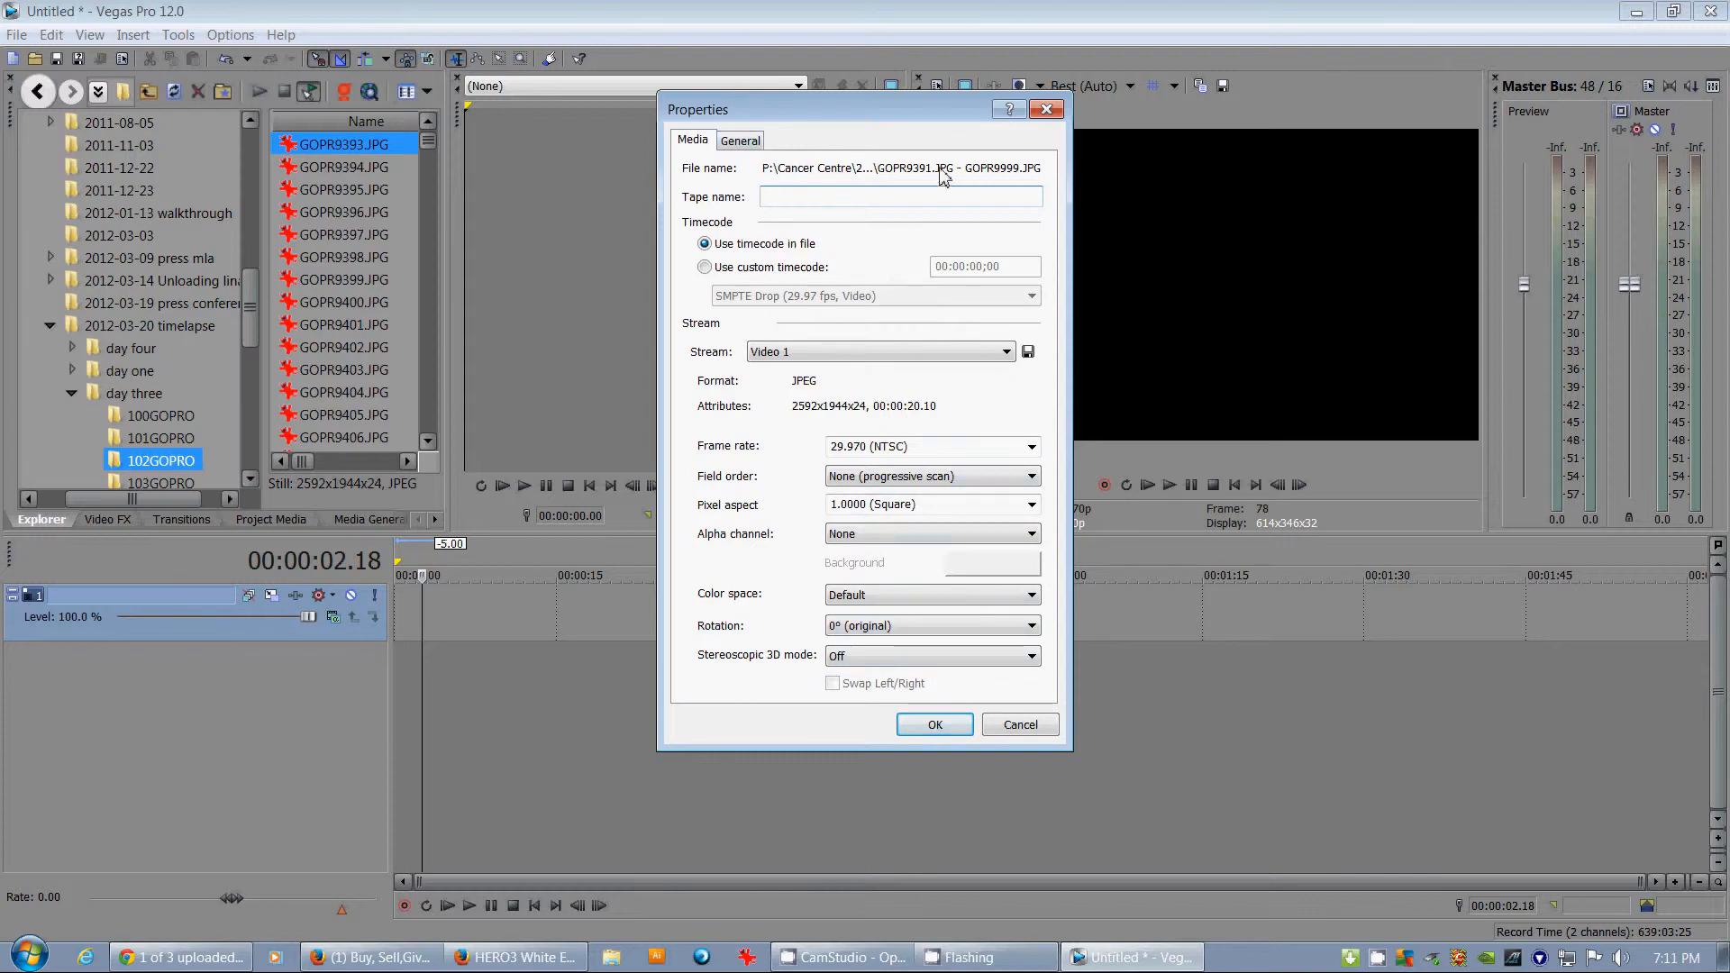
Check the sequence's file range in its media properties and accept the properties with the 29.970 (NTSC) frame rate
drag(883, 173, 1066, 174)
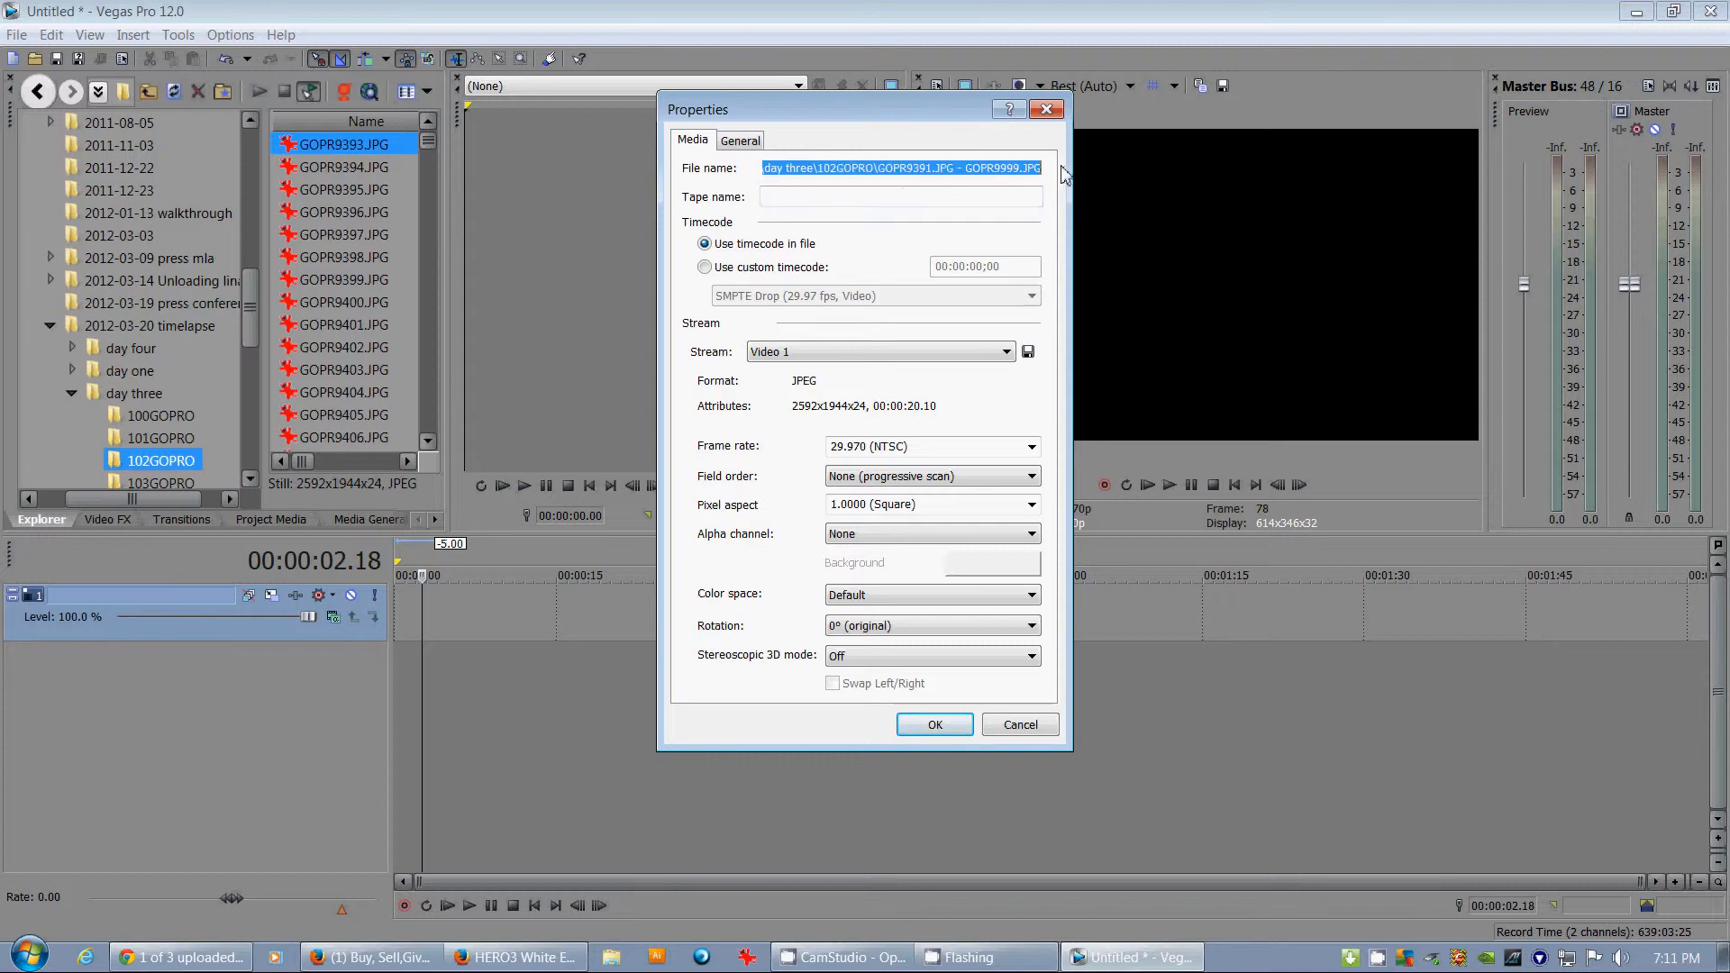
click(942, 172)
drag(879, 170, 1050, 181)
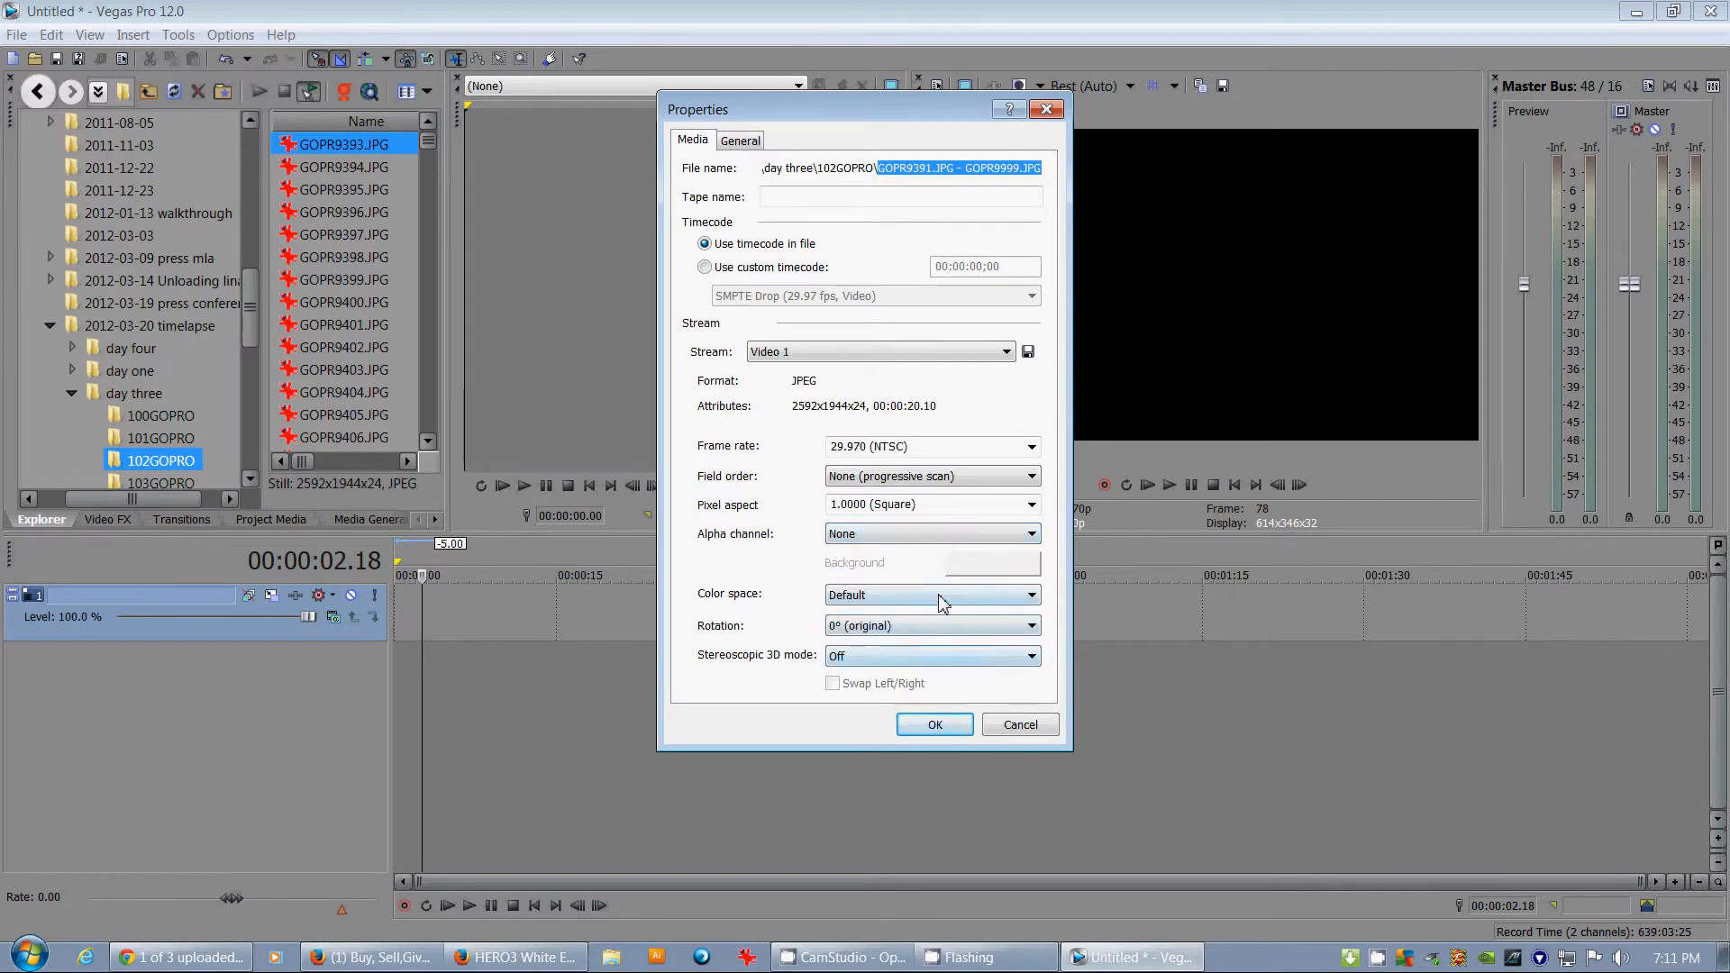
click(937, 725)
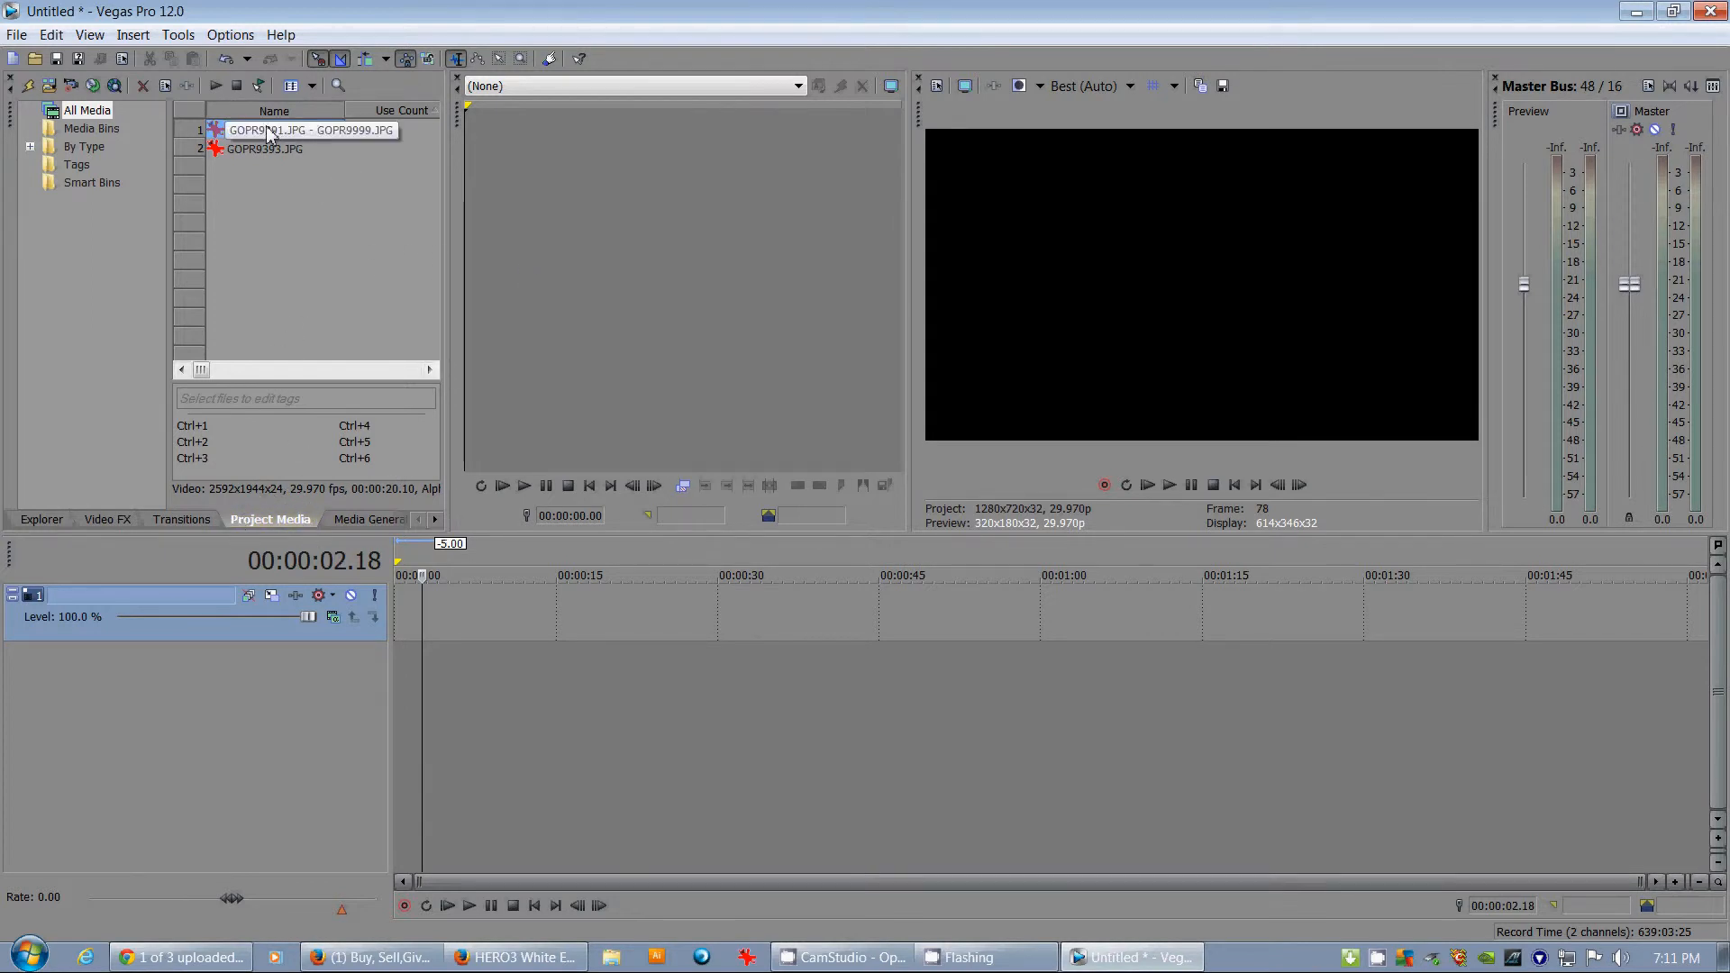
Place the GOPR9391.JPG - GOPR9999.JPG sequence at the start of the timeline and play it from the beginning
drag(345, 111, 410, 113)
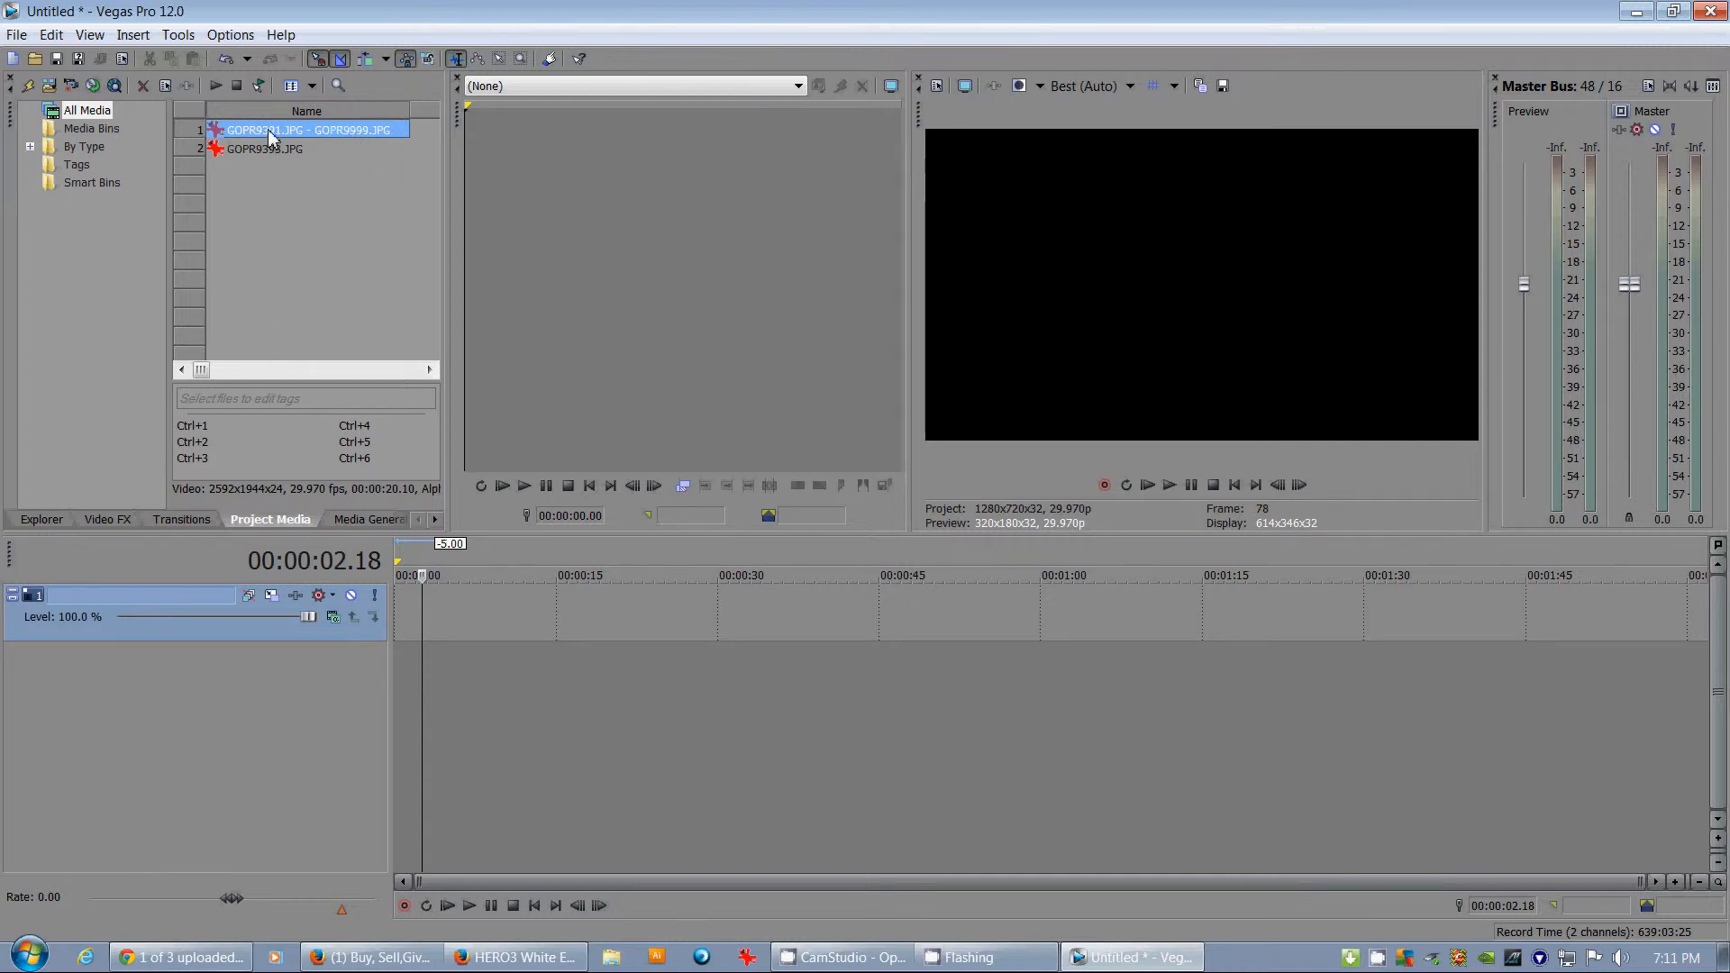
drag(401, 586, 420, 622)
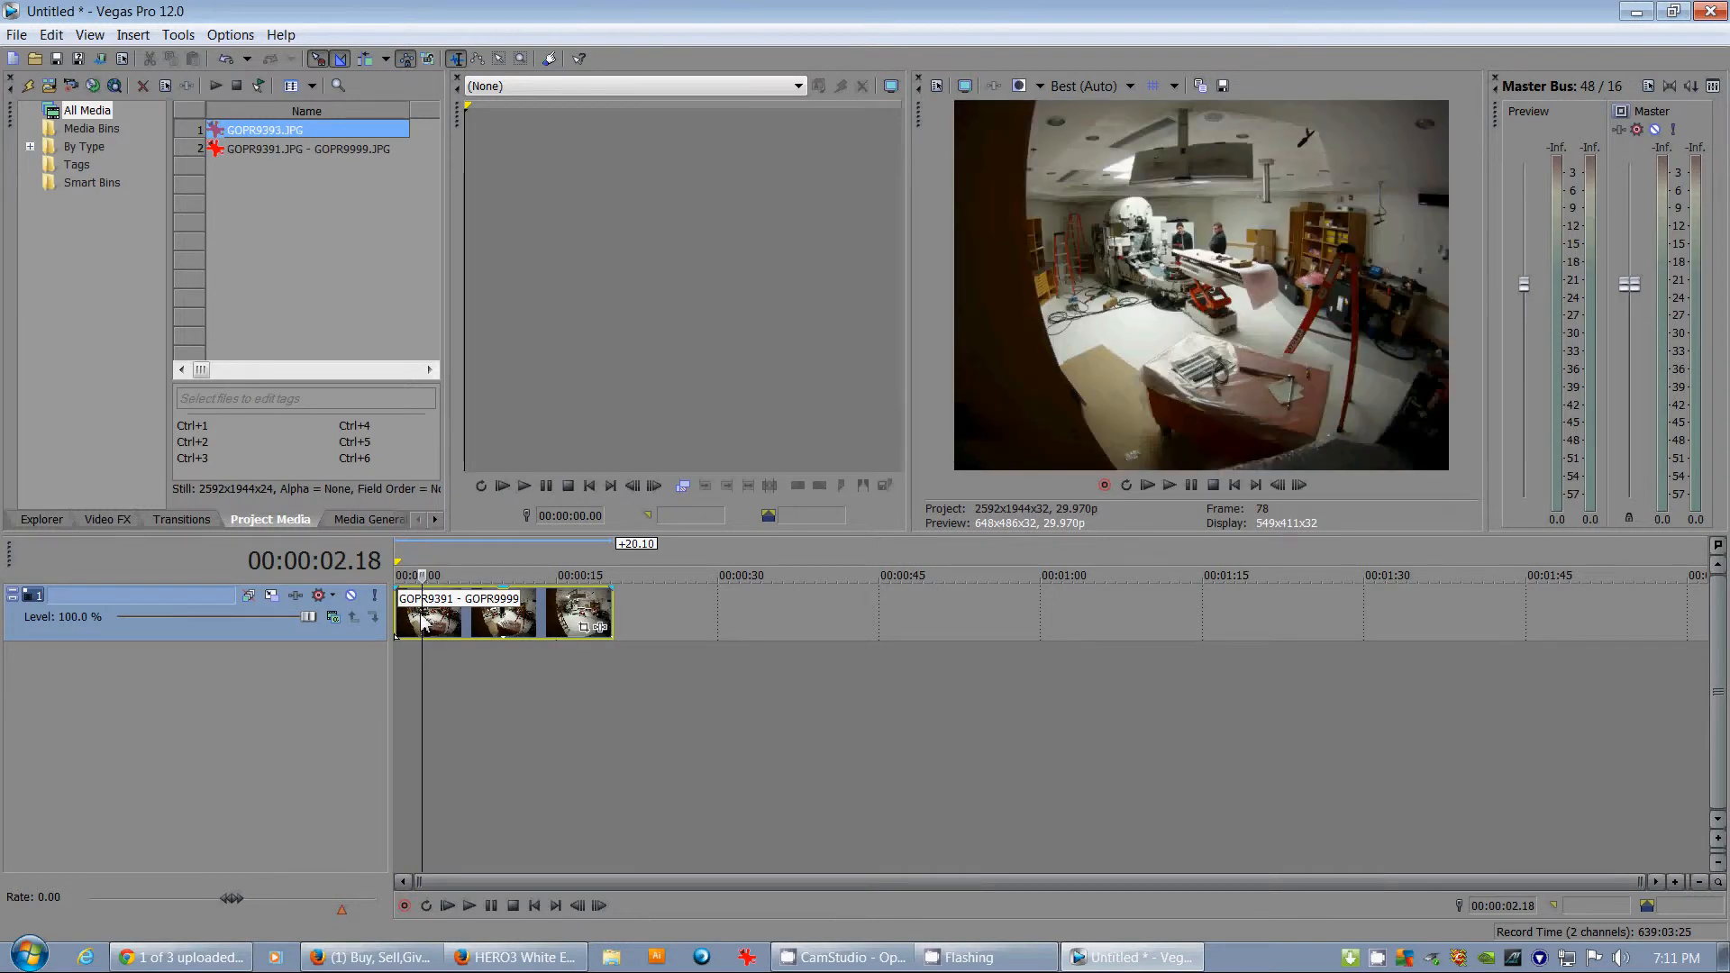
click(399, 618)
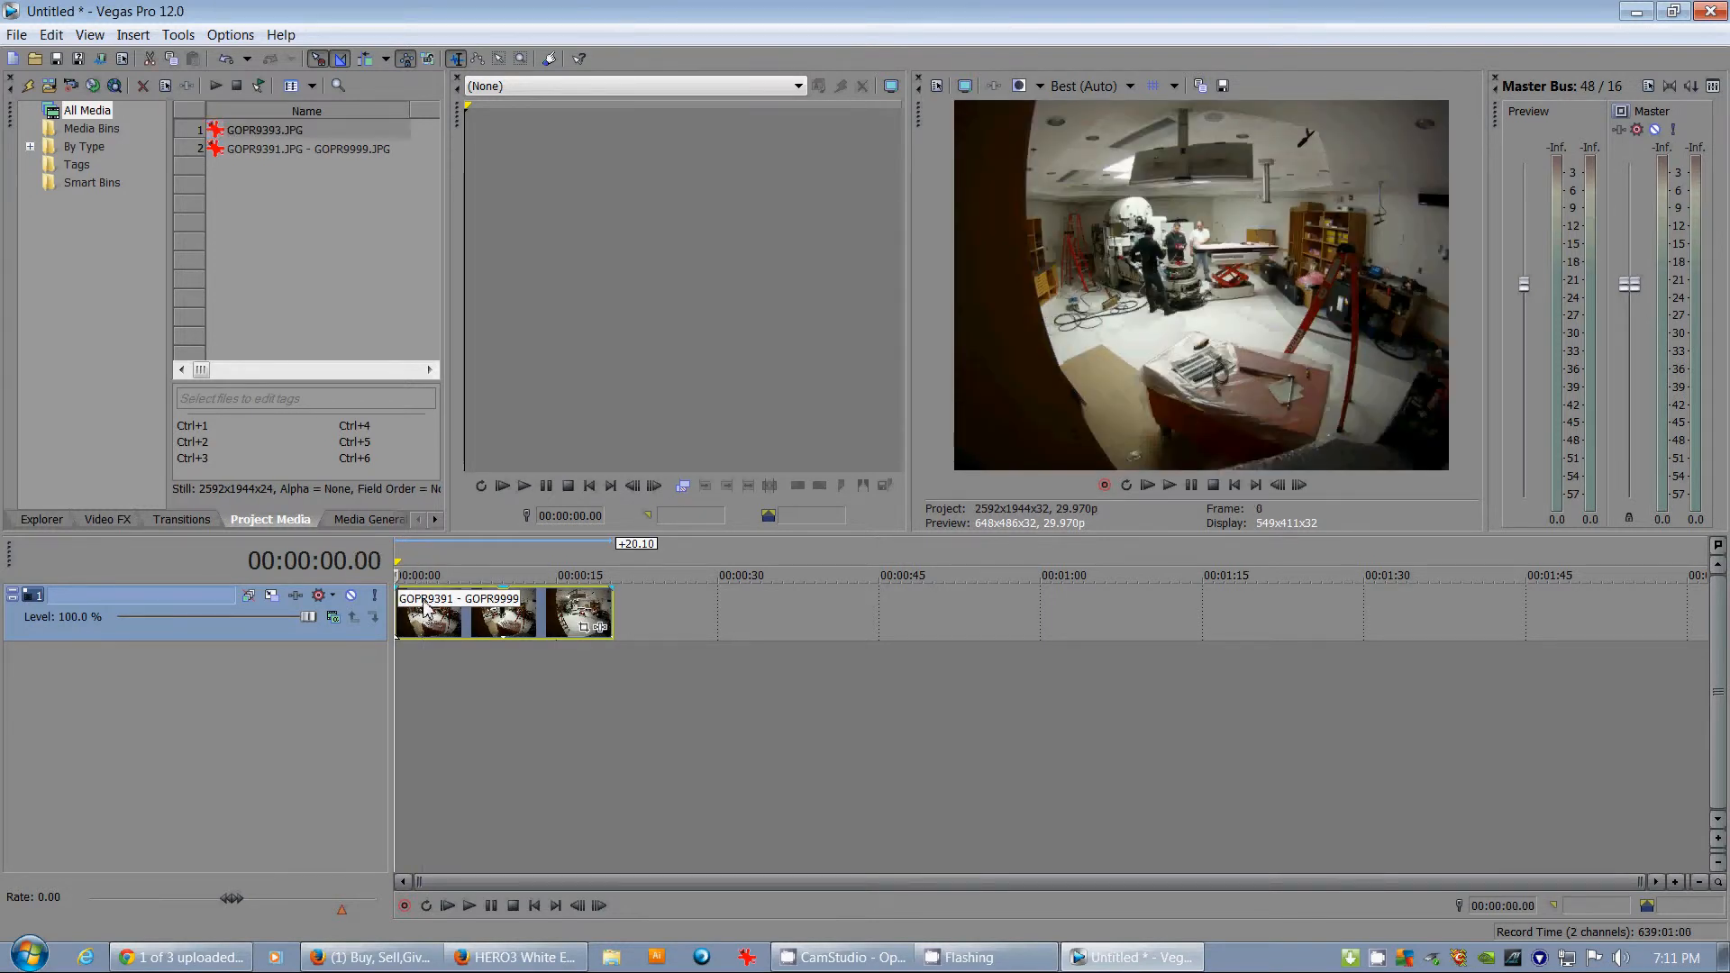
key(space)
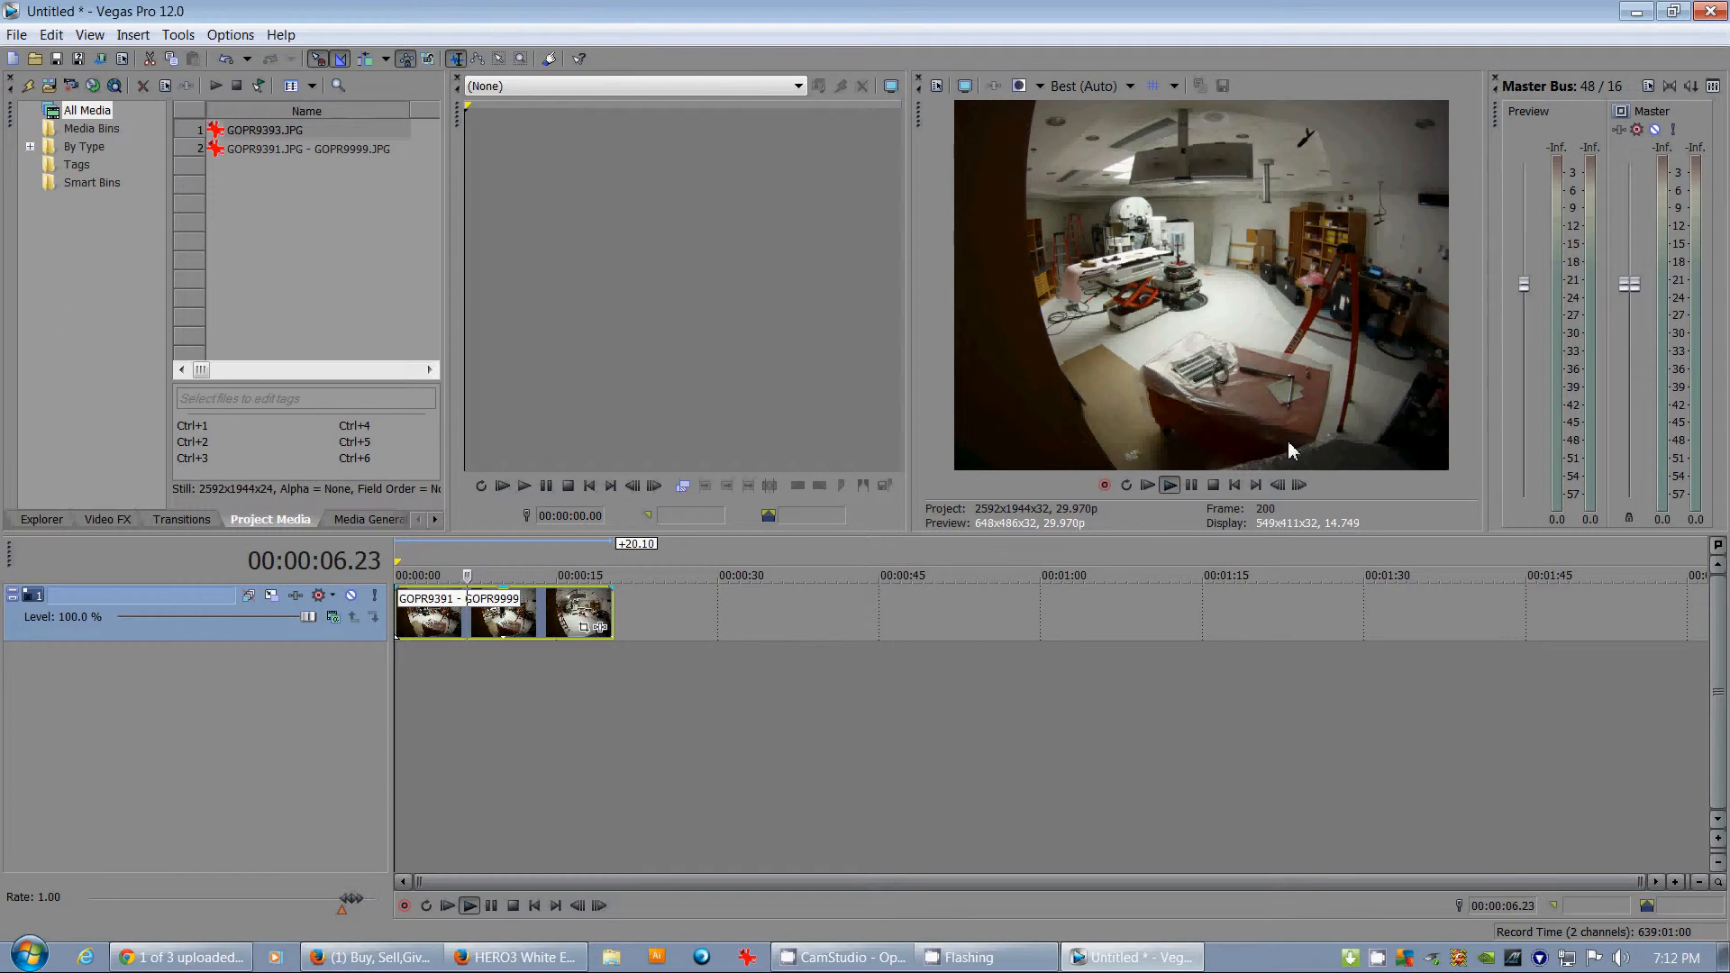
key(Return)
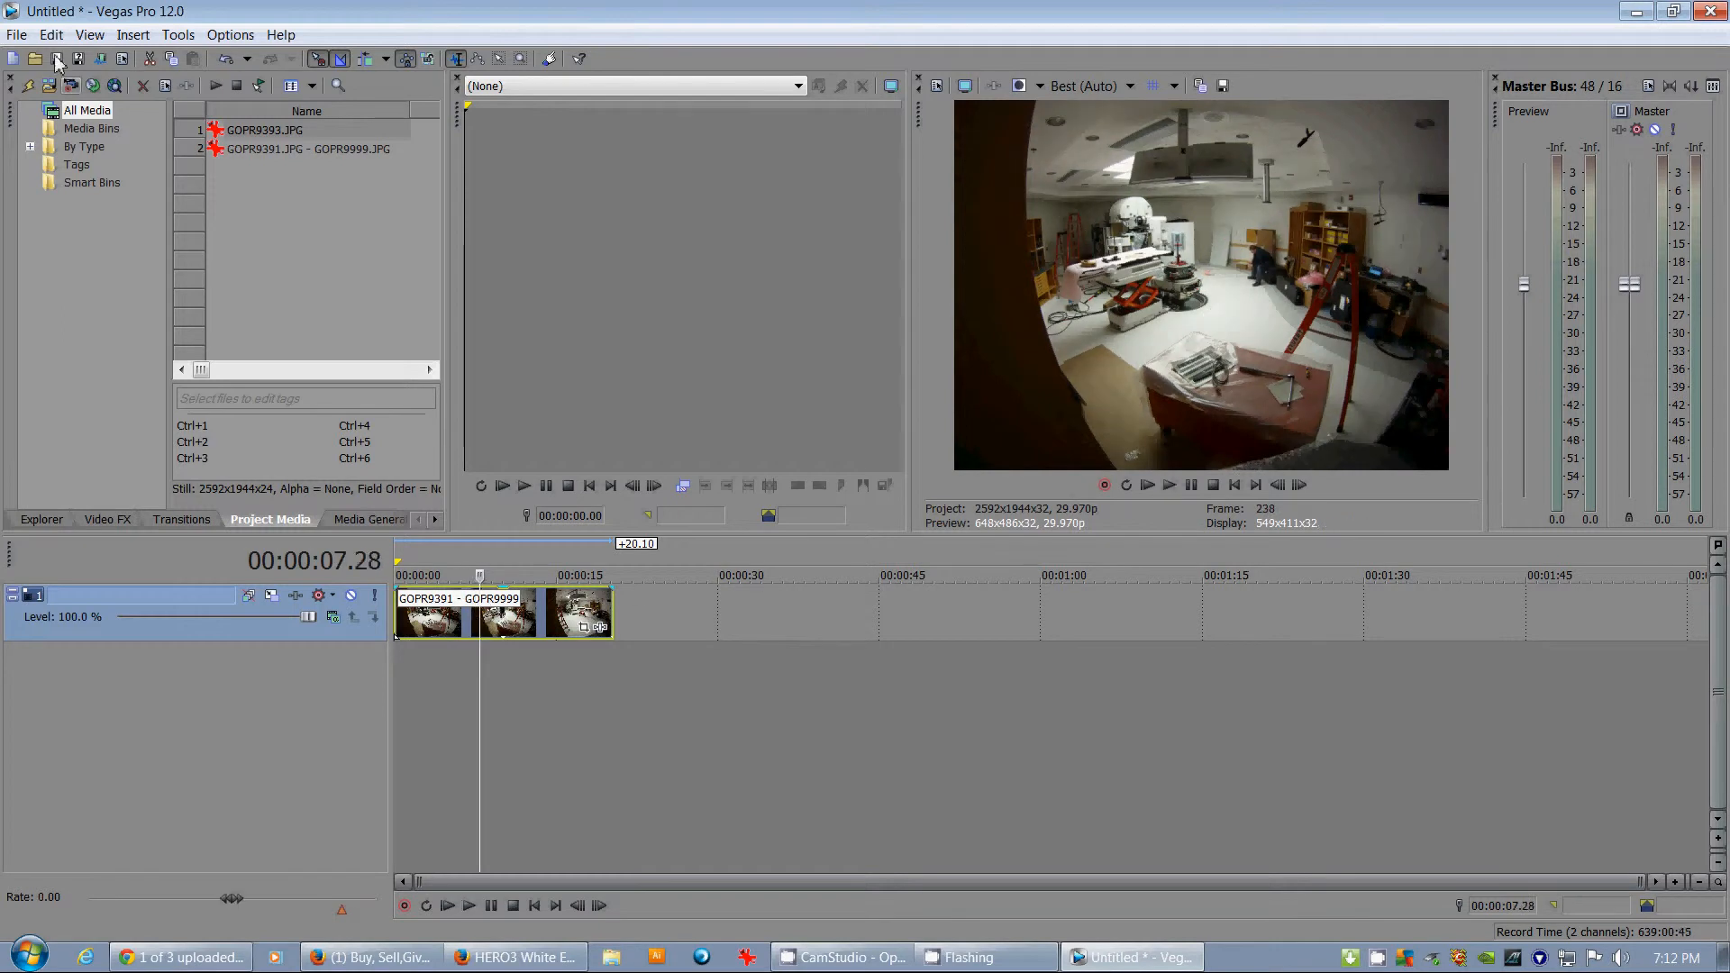
Set the project's video template to HDV 720-30p (1280x720, 29.970 fps) and apply it
click(17, 34)
click(59, 429)
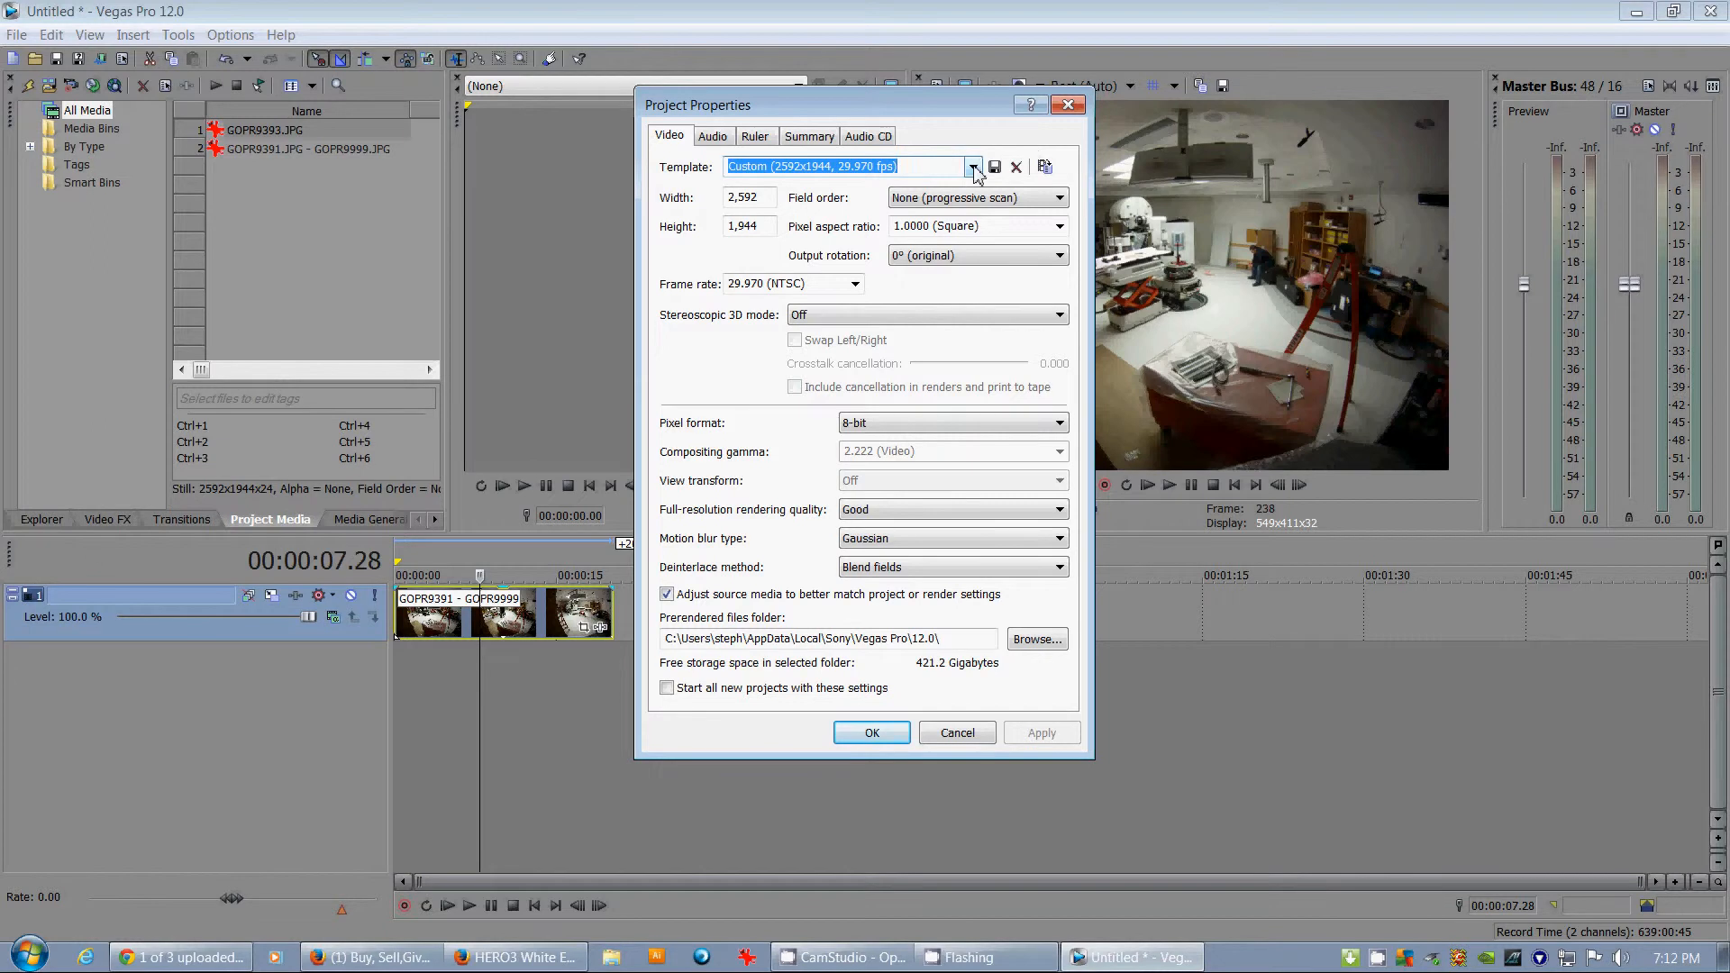
click(973, 168)
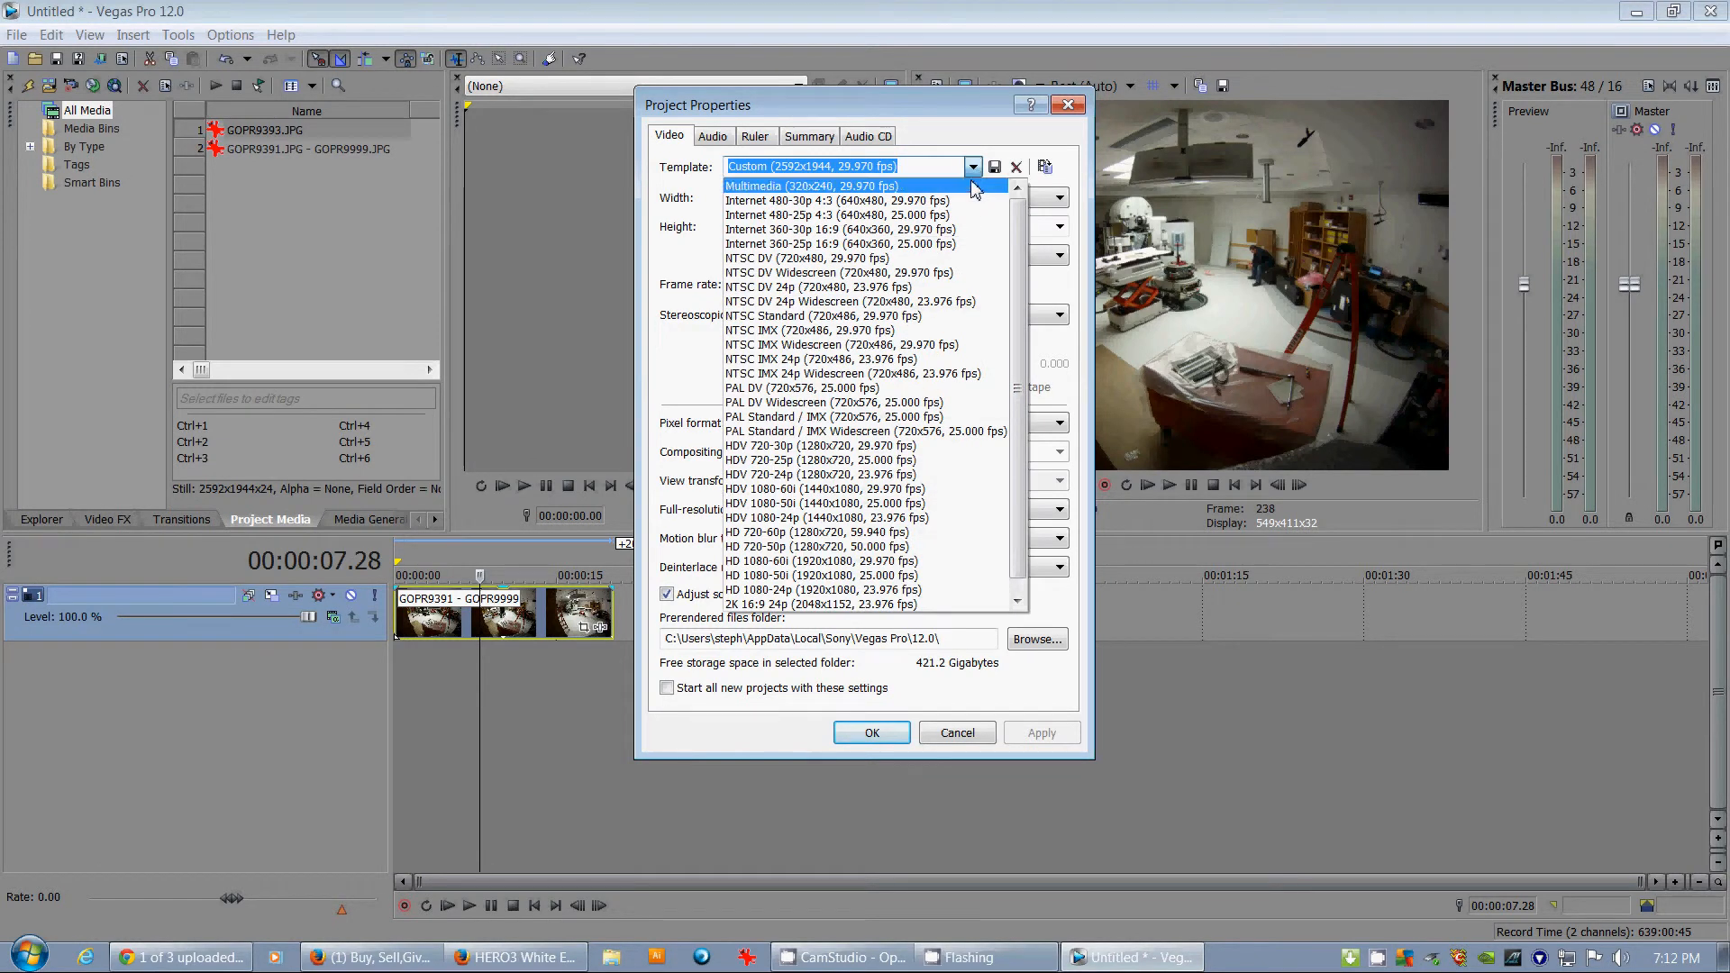
click(912, 446)
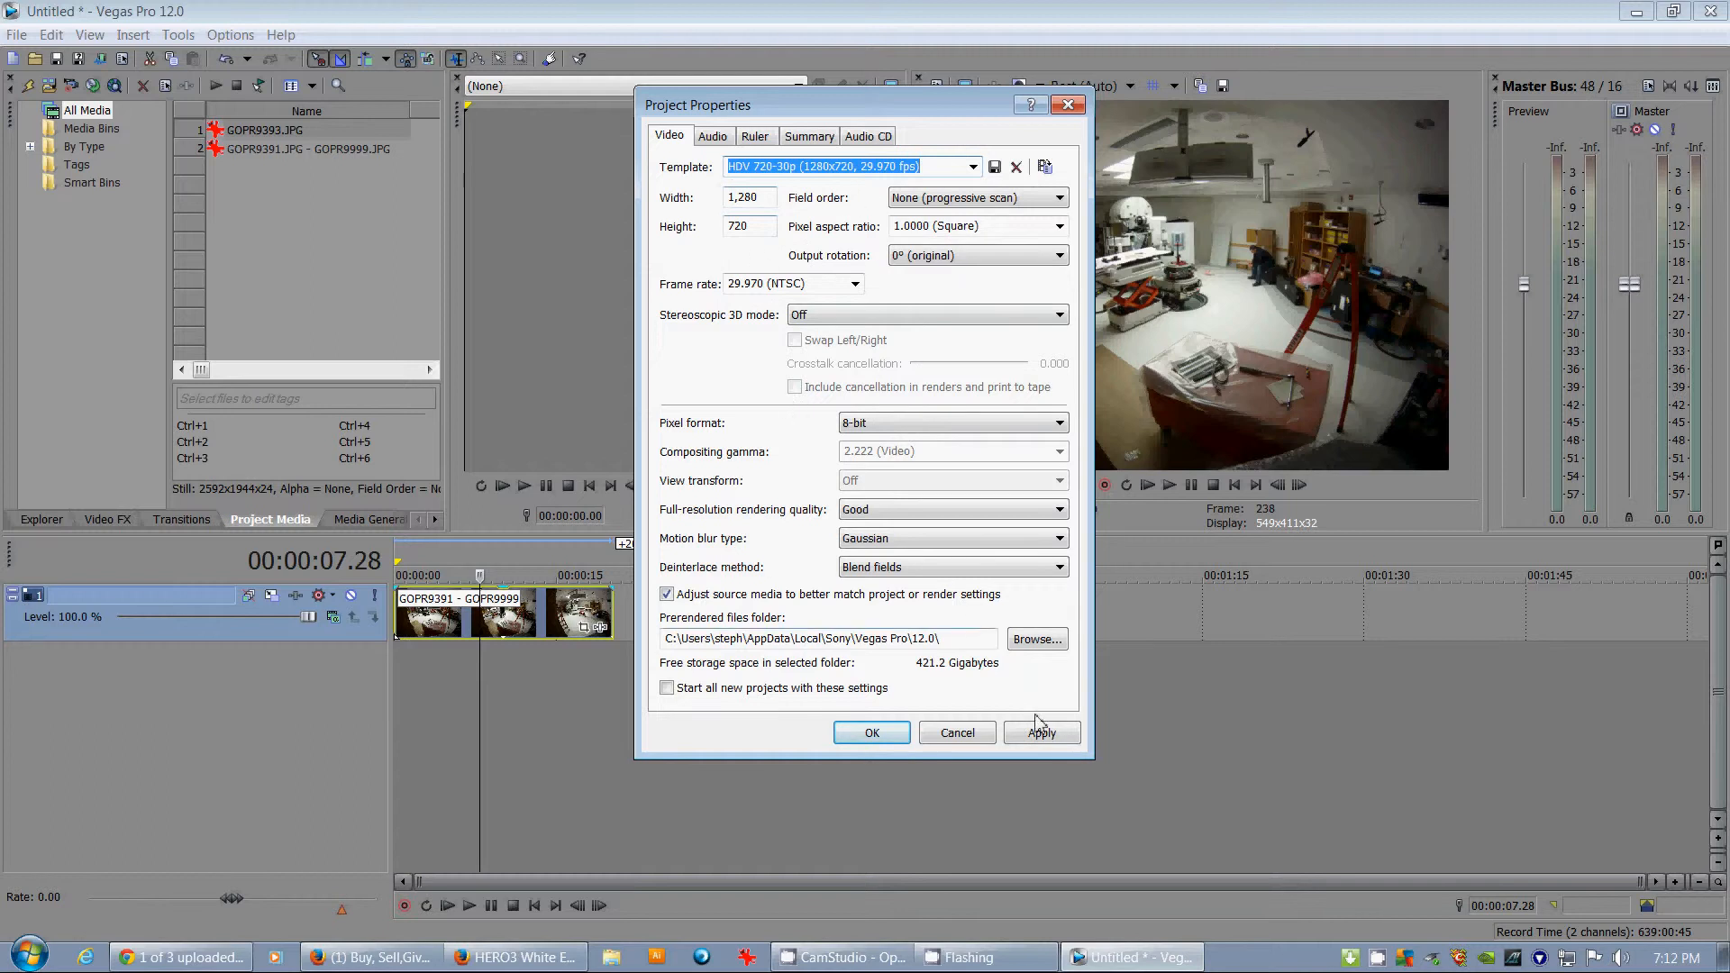
click(1065, 733)
click(871, 733)
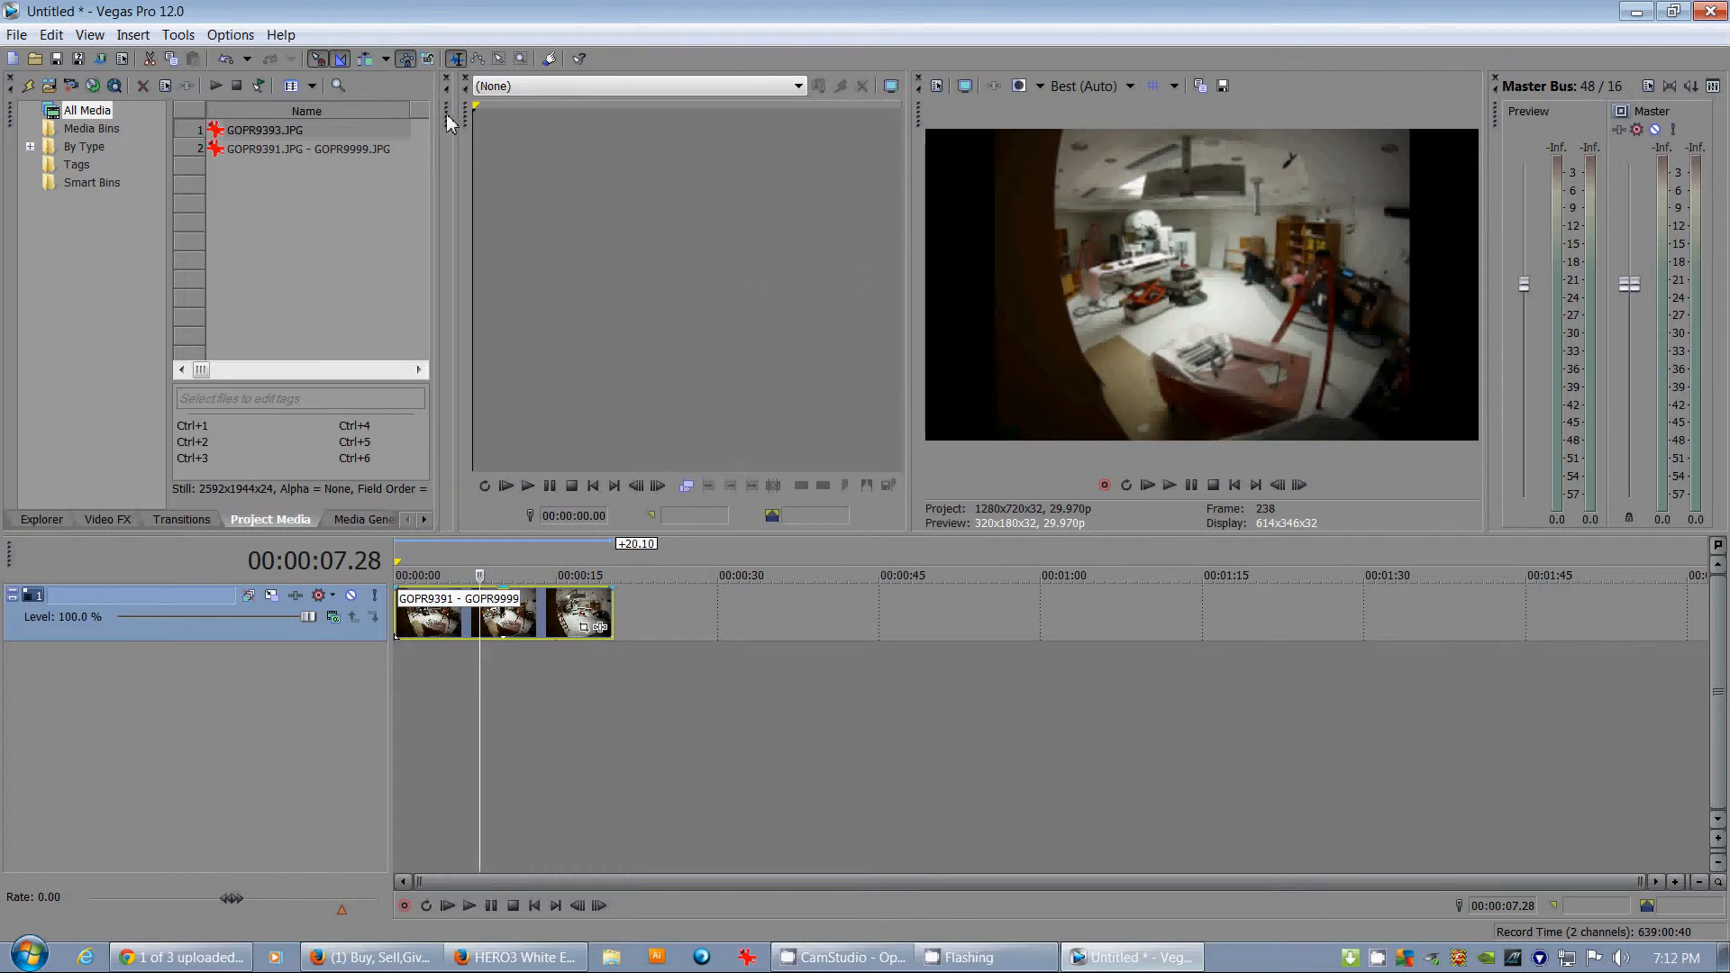
Open the pan/crop settings of the sequence clip and match its crop frame to the output aspect
drag(447, 121, 483, 128)
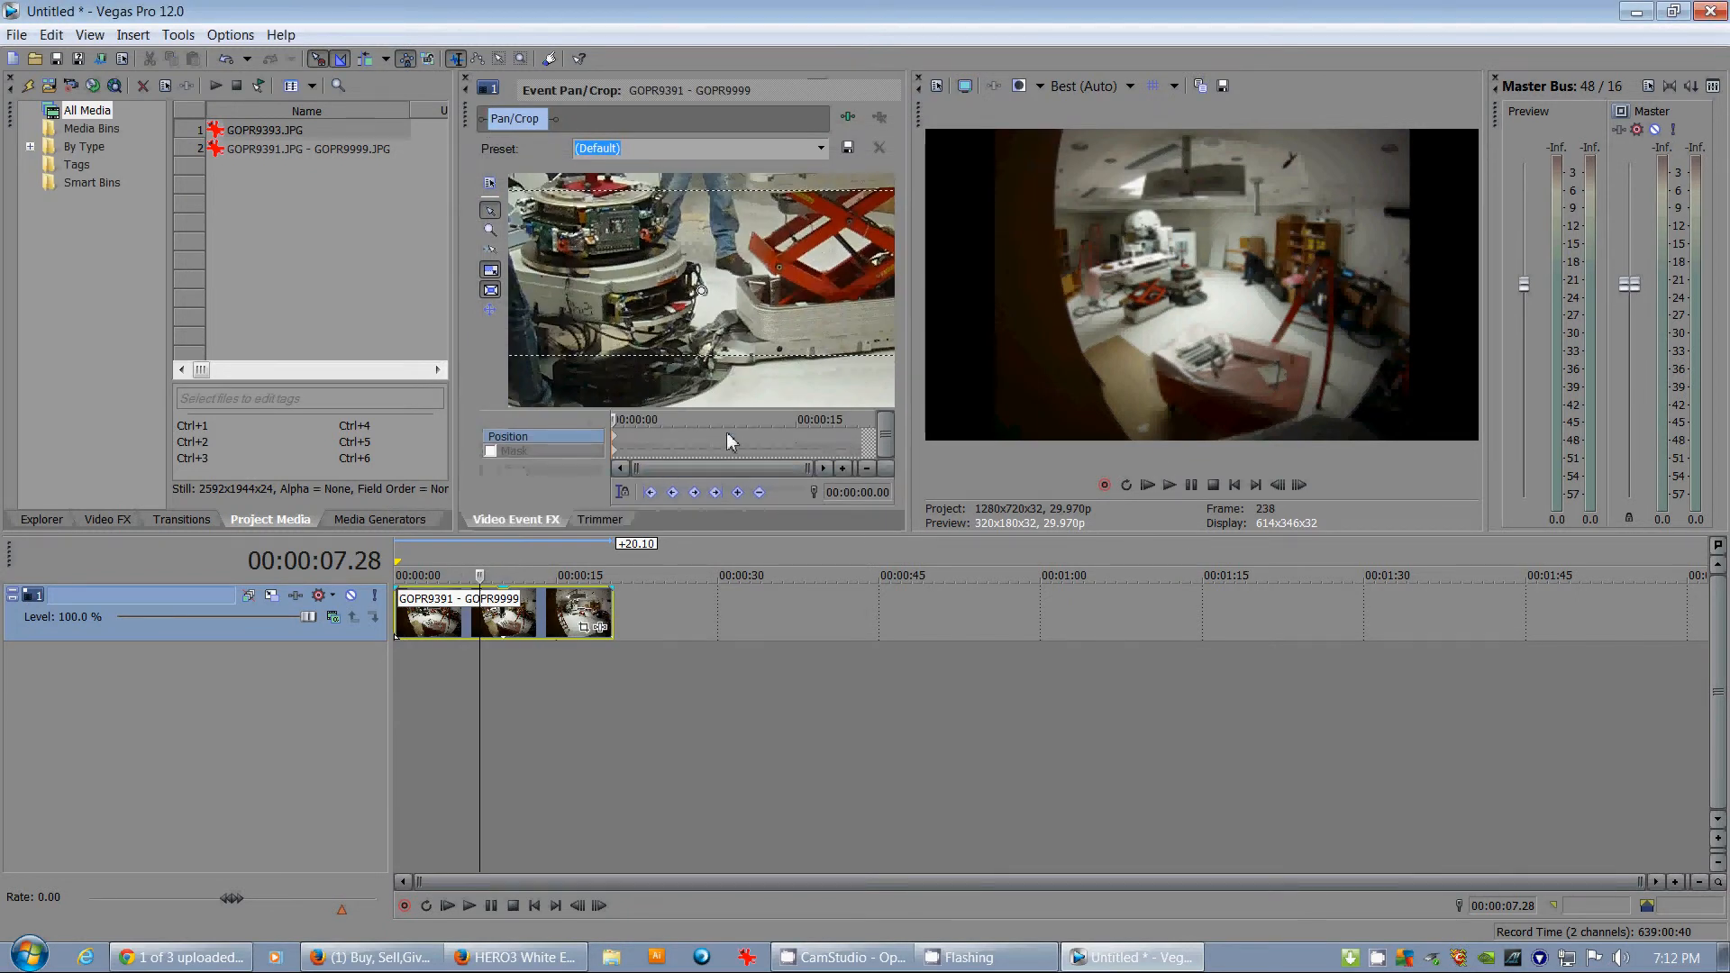
scroll(781, 288, down, 4)
scroll(778, 304, down, 5)
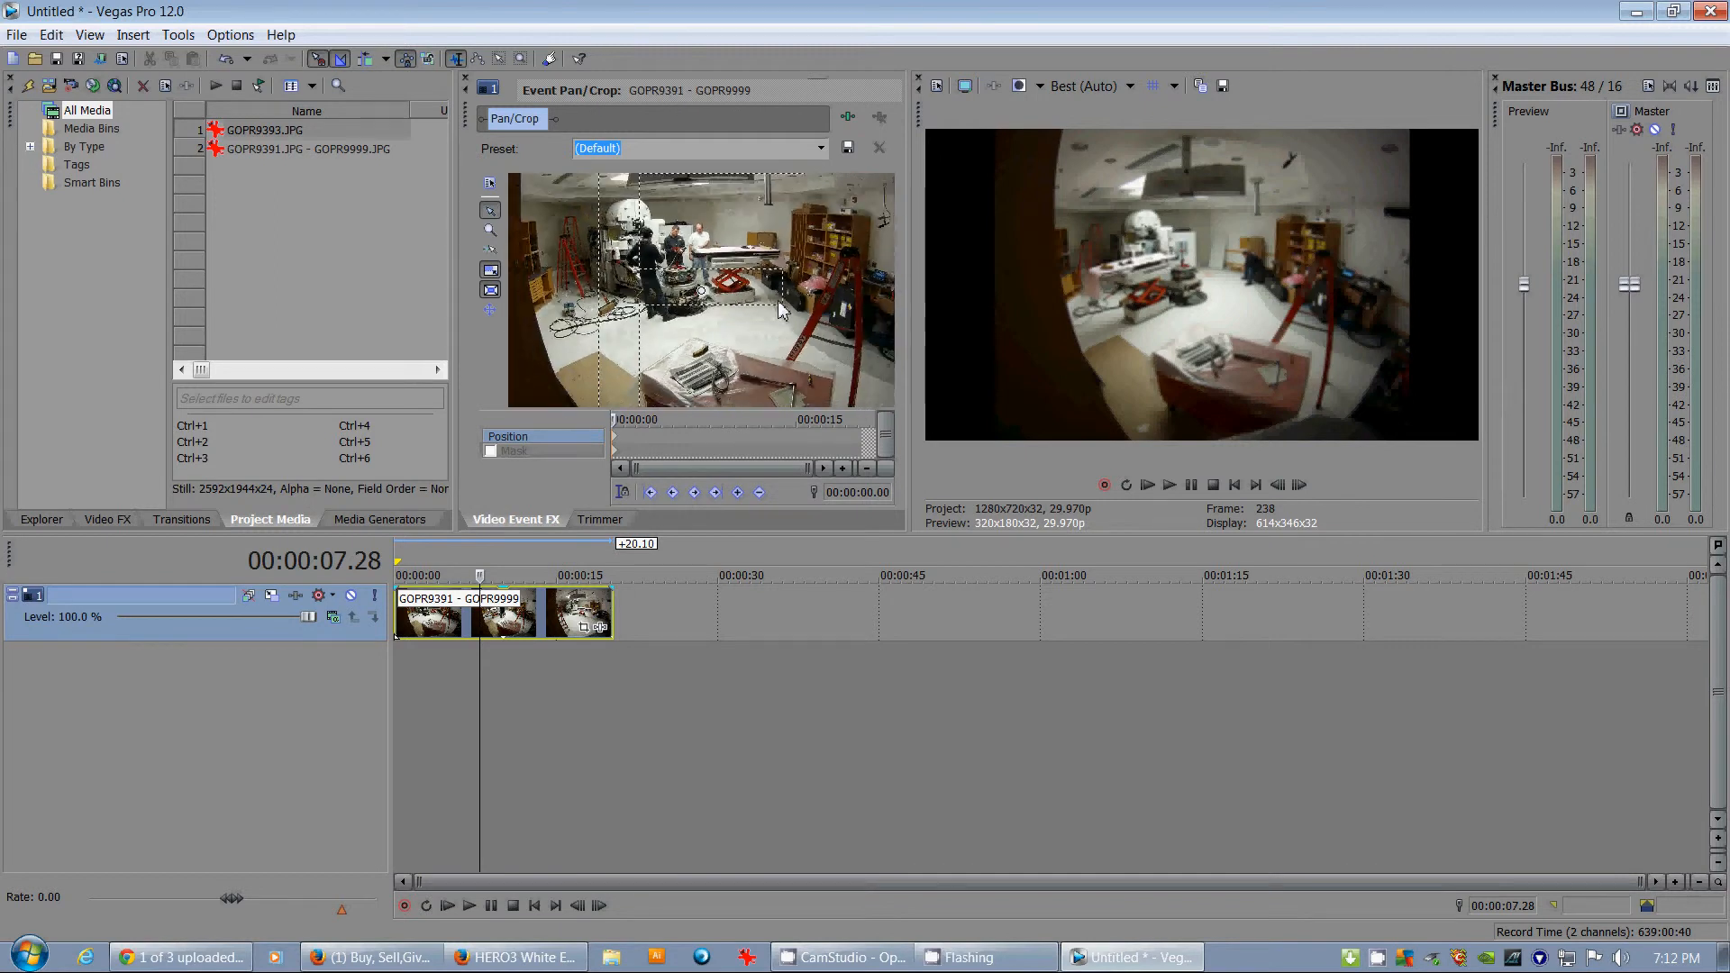
right_click(747, 278)
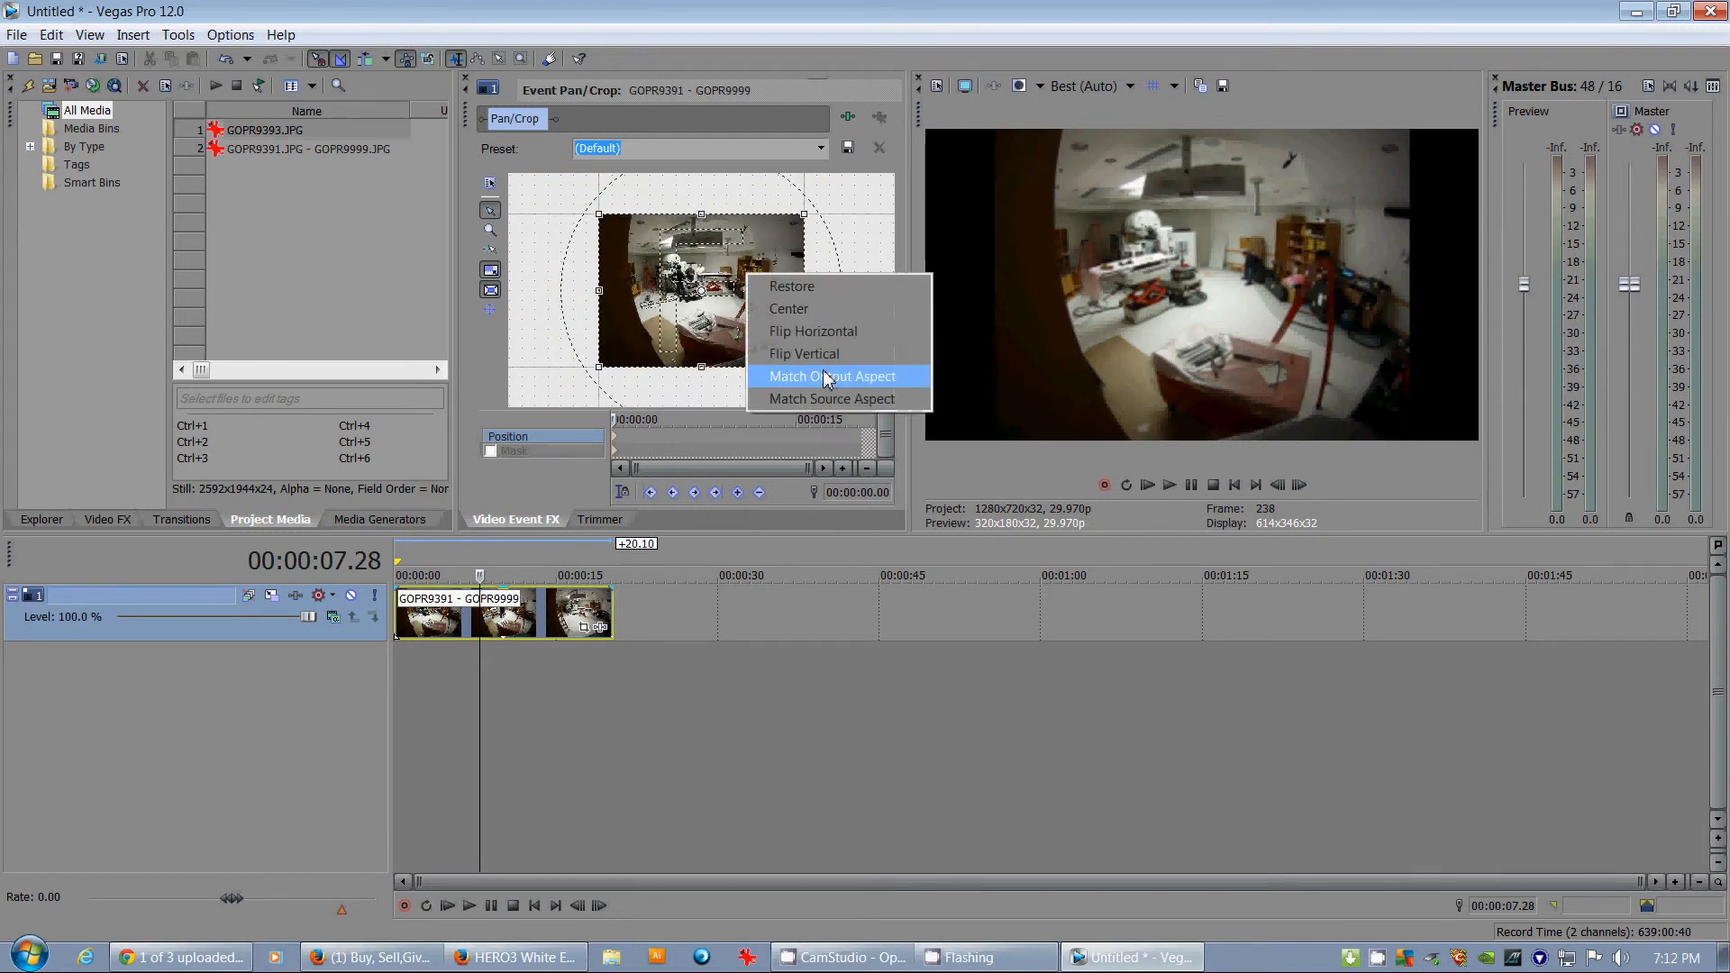
click(831, 376)
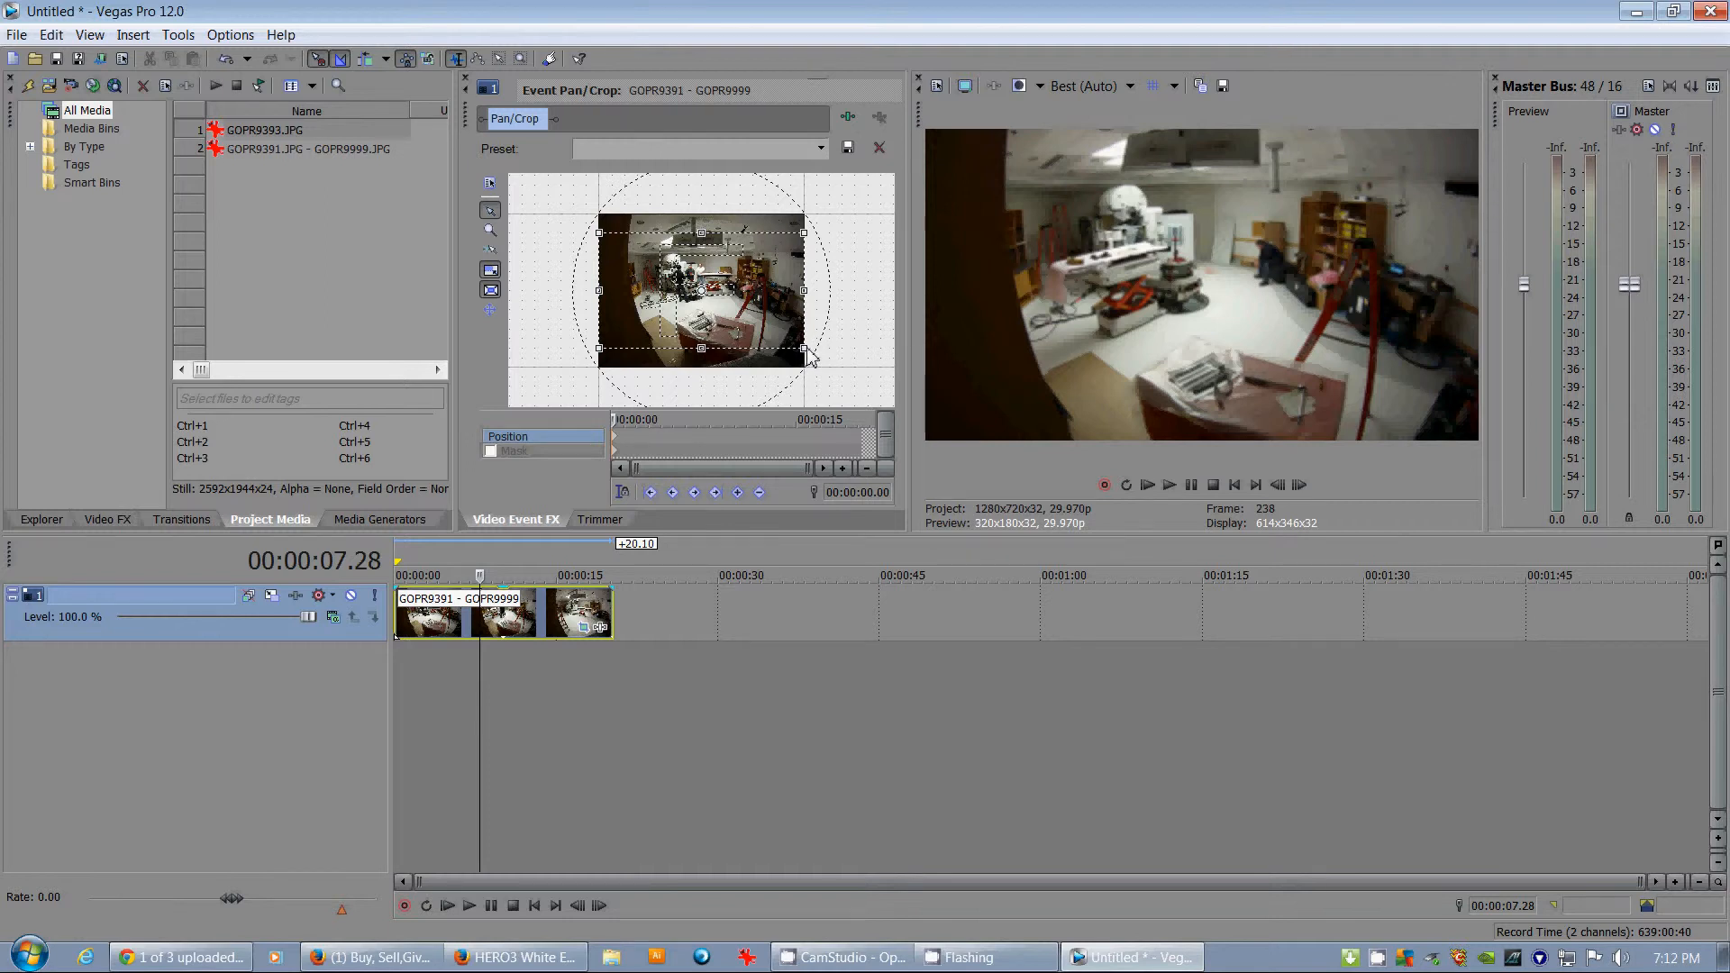
Shrink the crop frame to a close-up and adjust it around the machine and red scissor lift in the middle of the room
drag(807, 352, 721, 303)
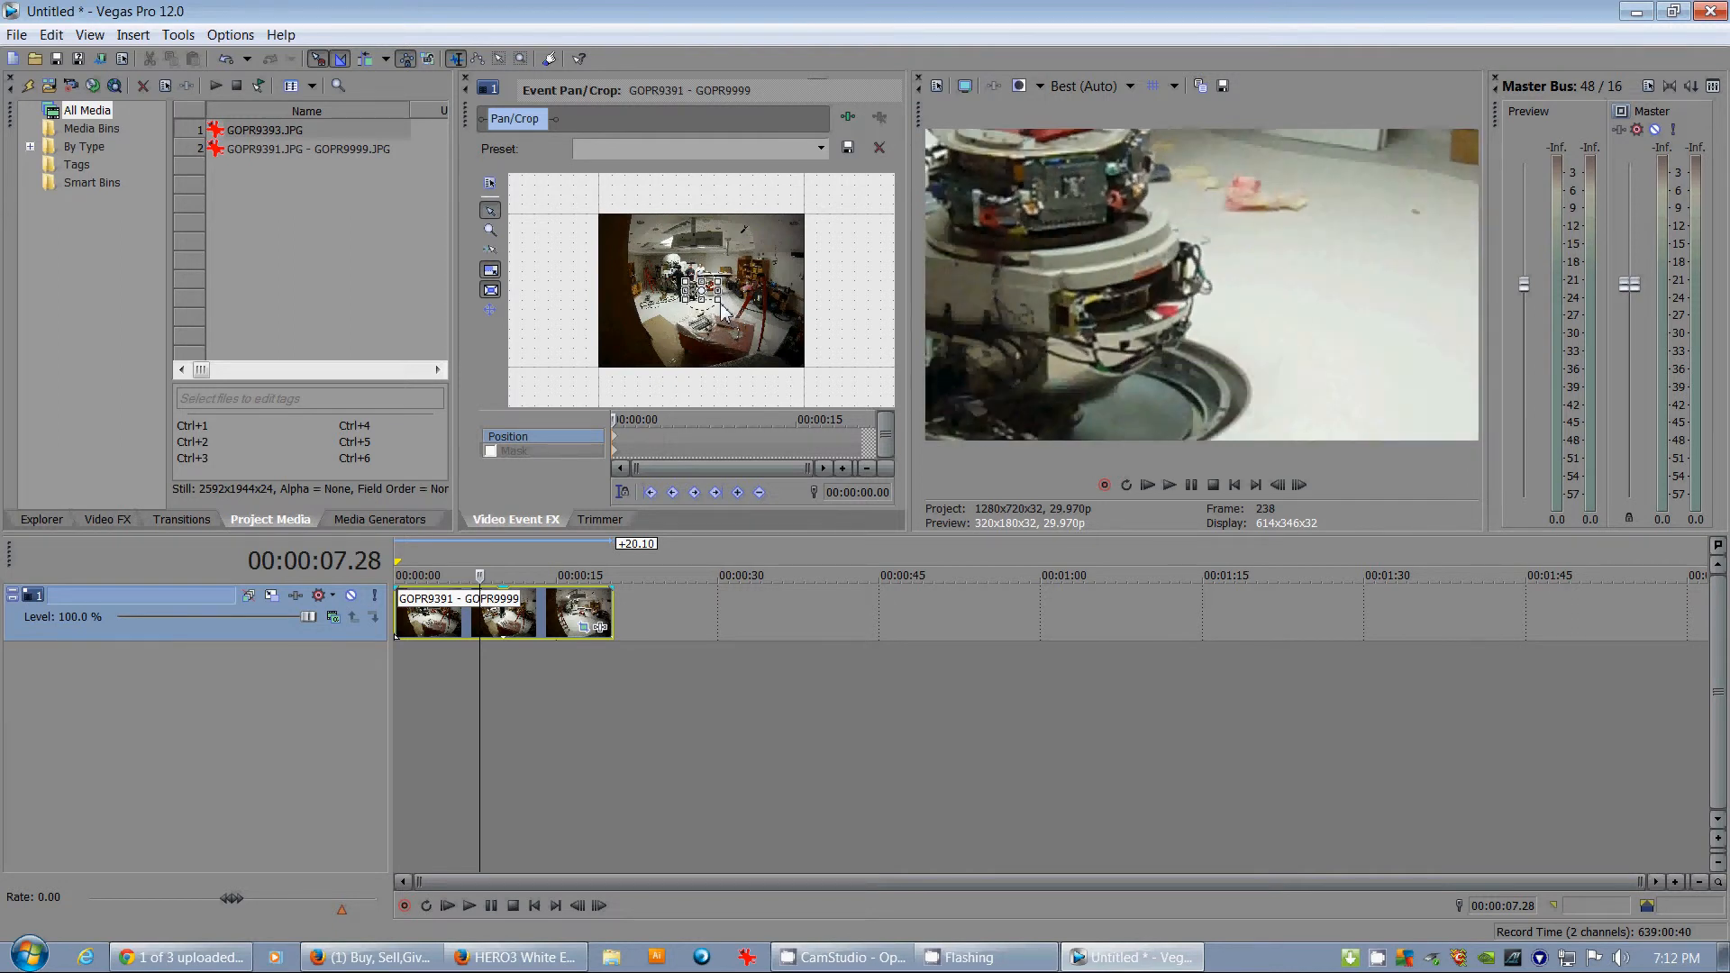
scroll(741, 307, up, 5)
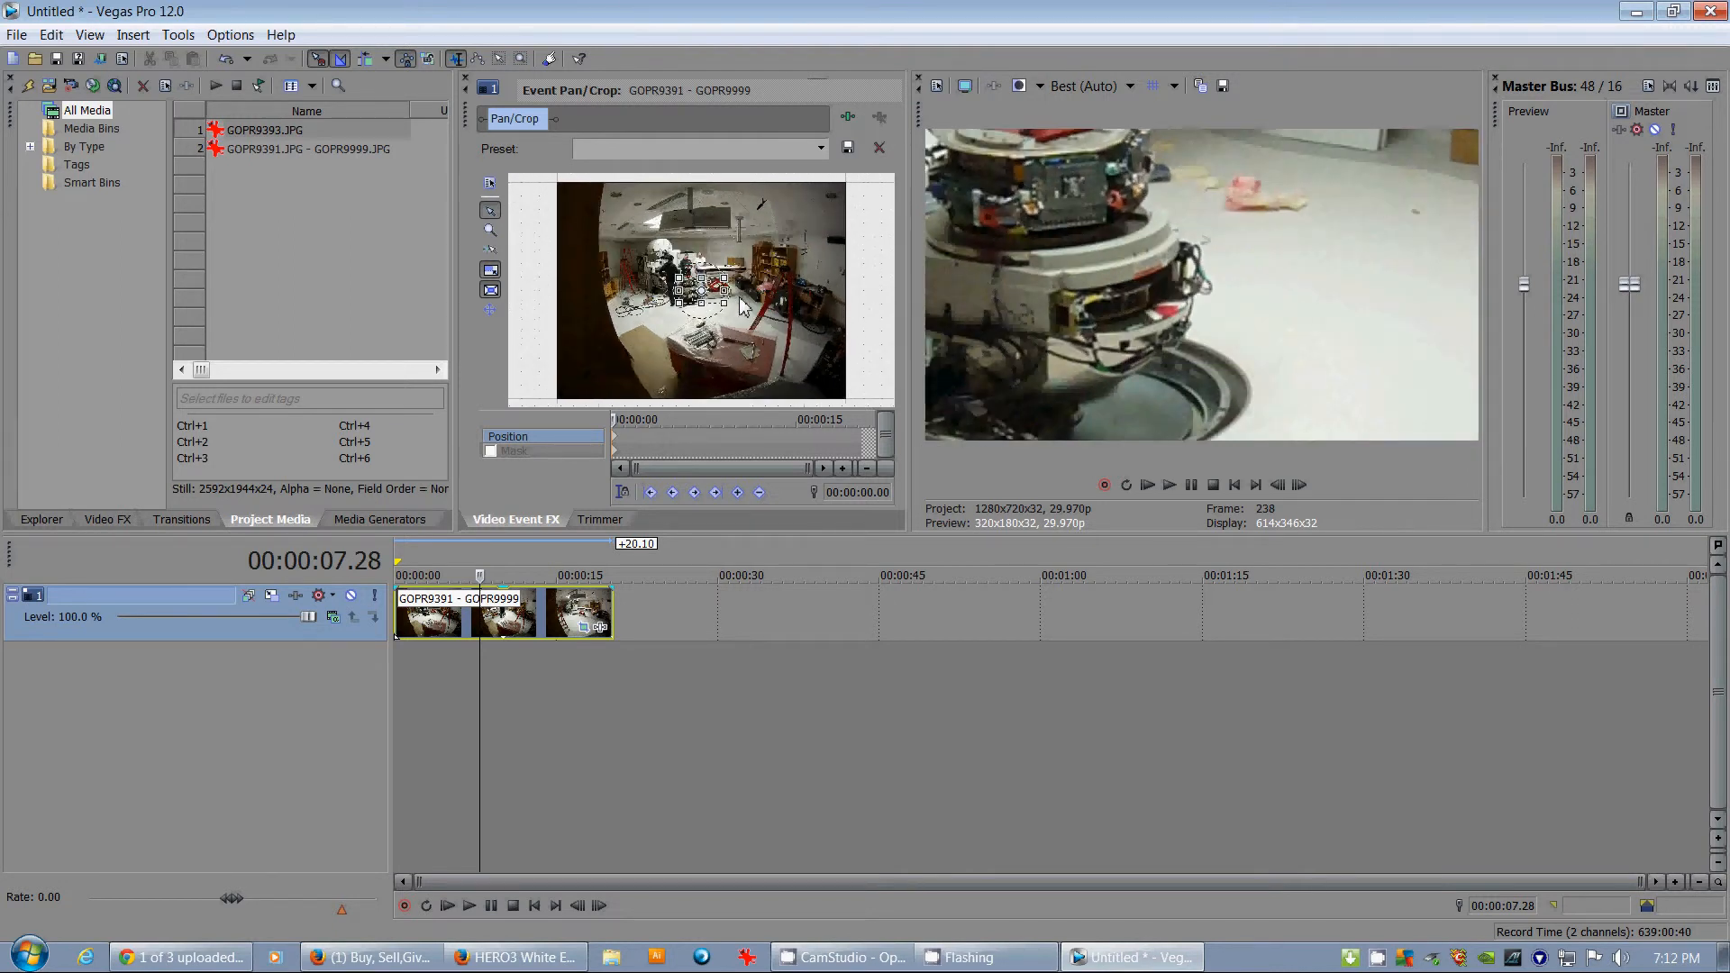
scroll(753, 303, up, 3)
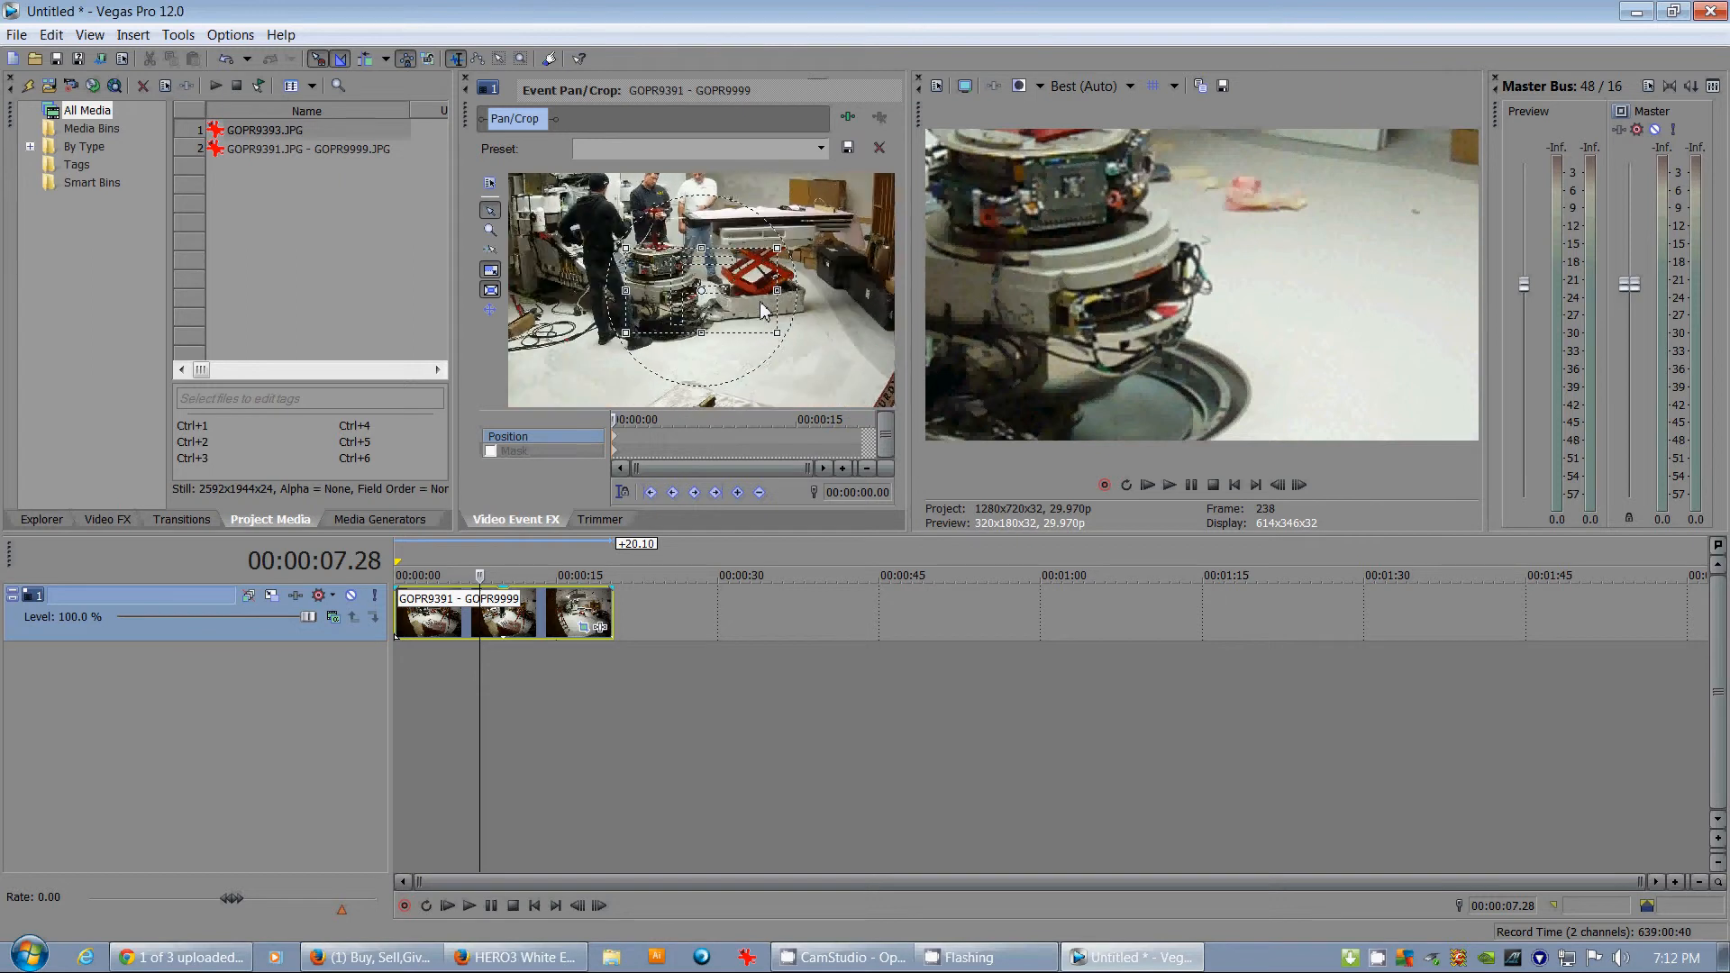
drag(754, 304, 841, 382)
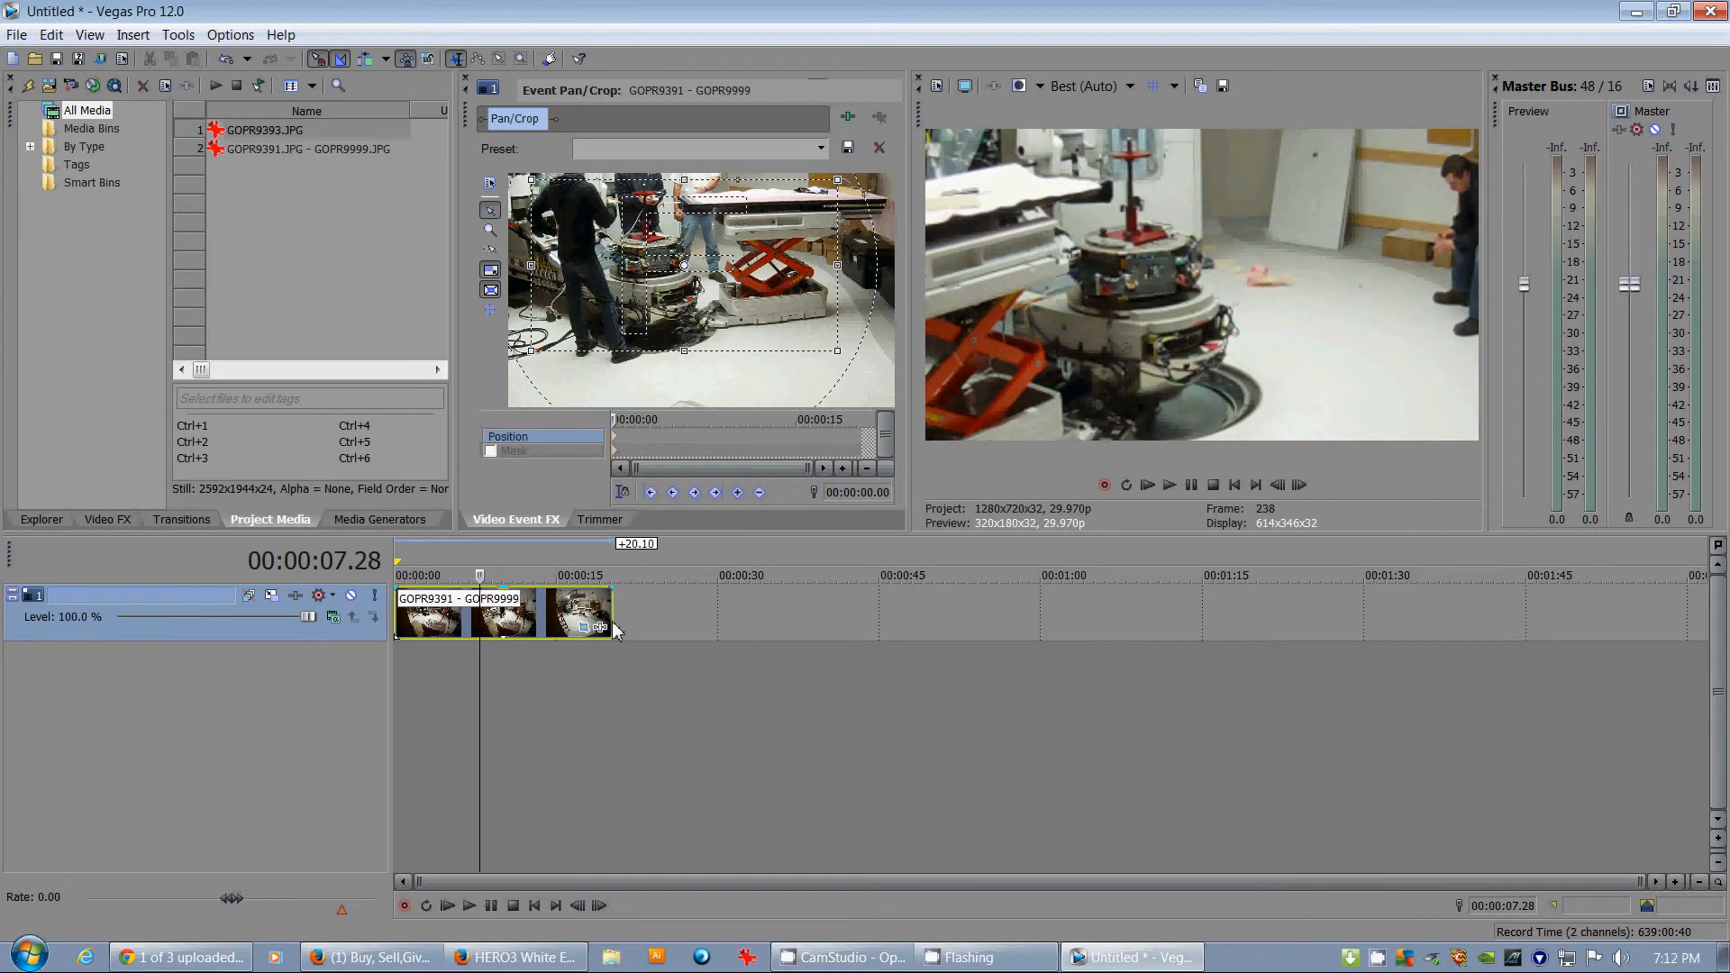
scroll(758, 287, down, 2)
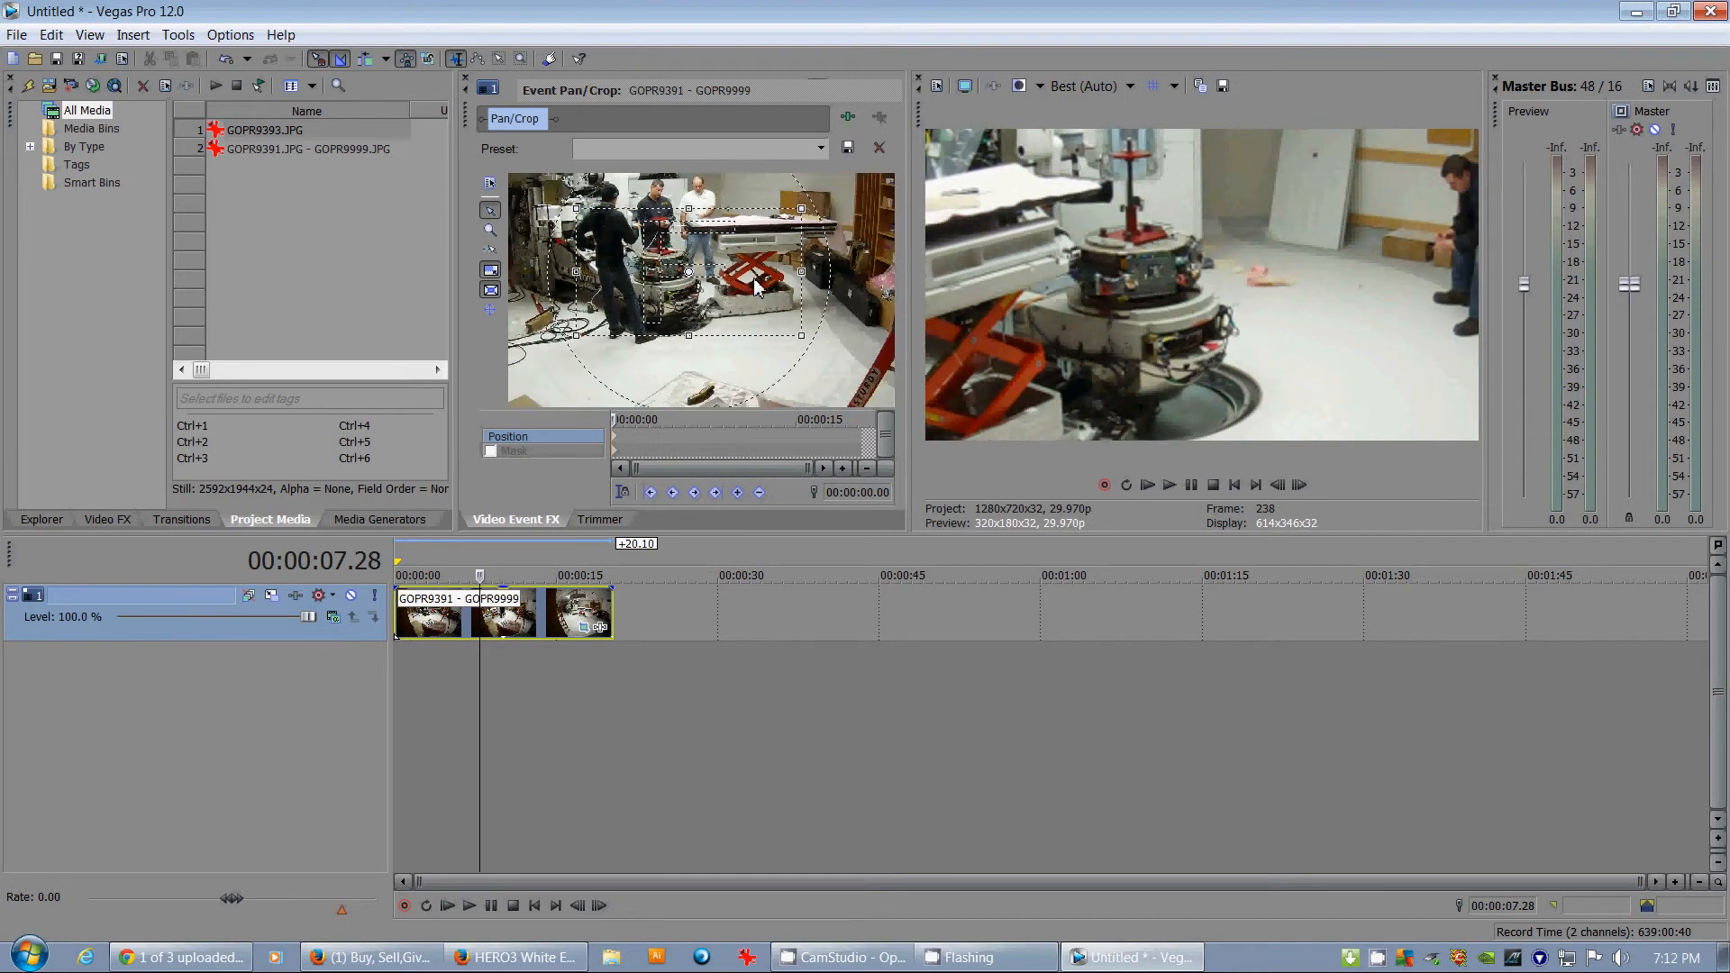
Reposition the crop frame so the machine, red scissor lift and people stay in view, checking the framing near the clip's start
scroll(758, 286, down, 1)
scroll(757, 287, down, 3)
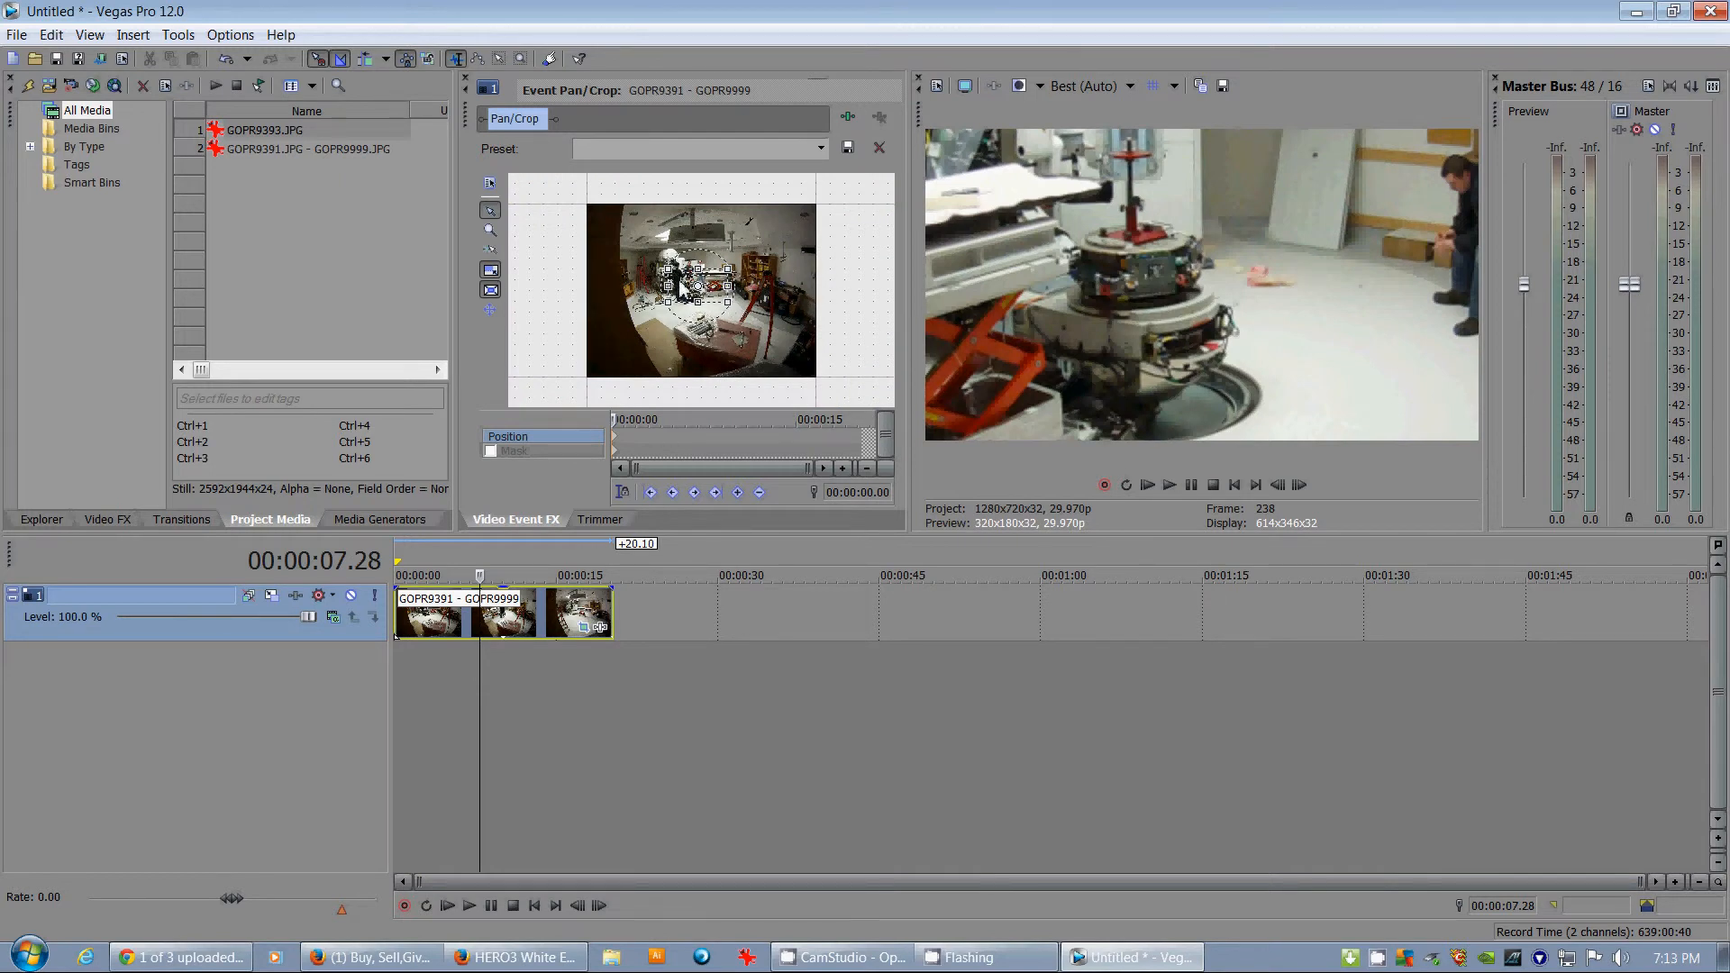
drag(729, 309, 707, 302)
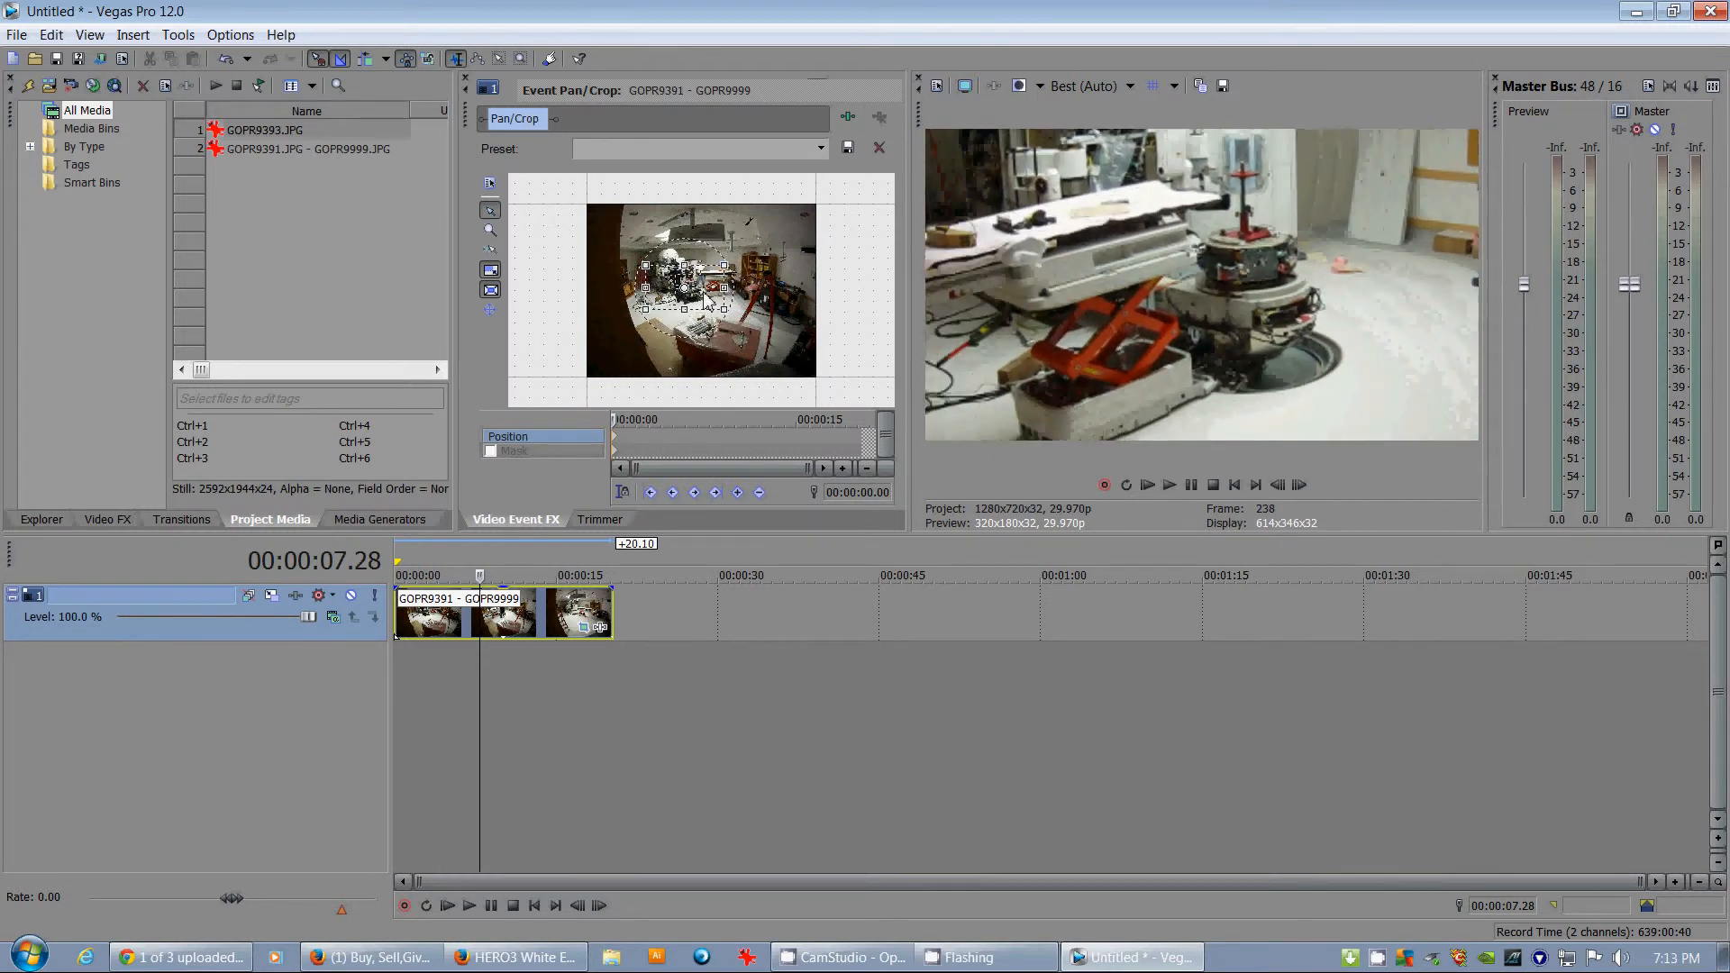
click(407, 559)
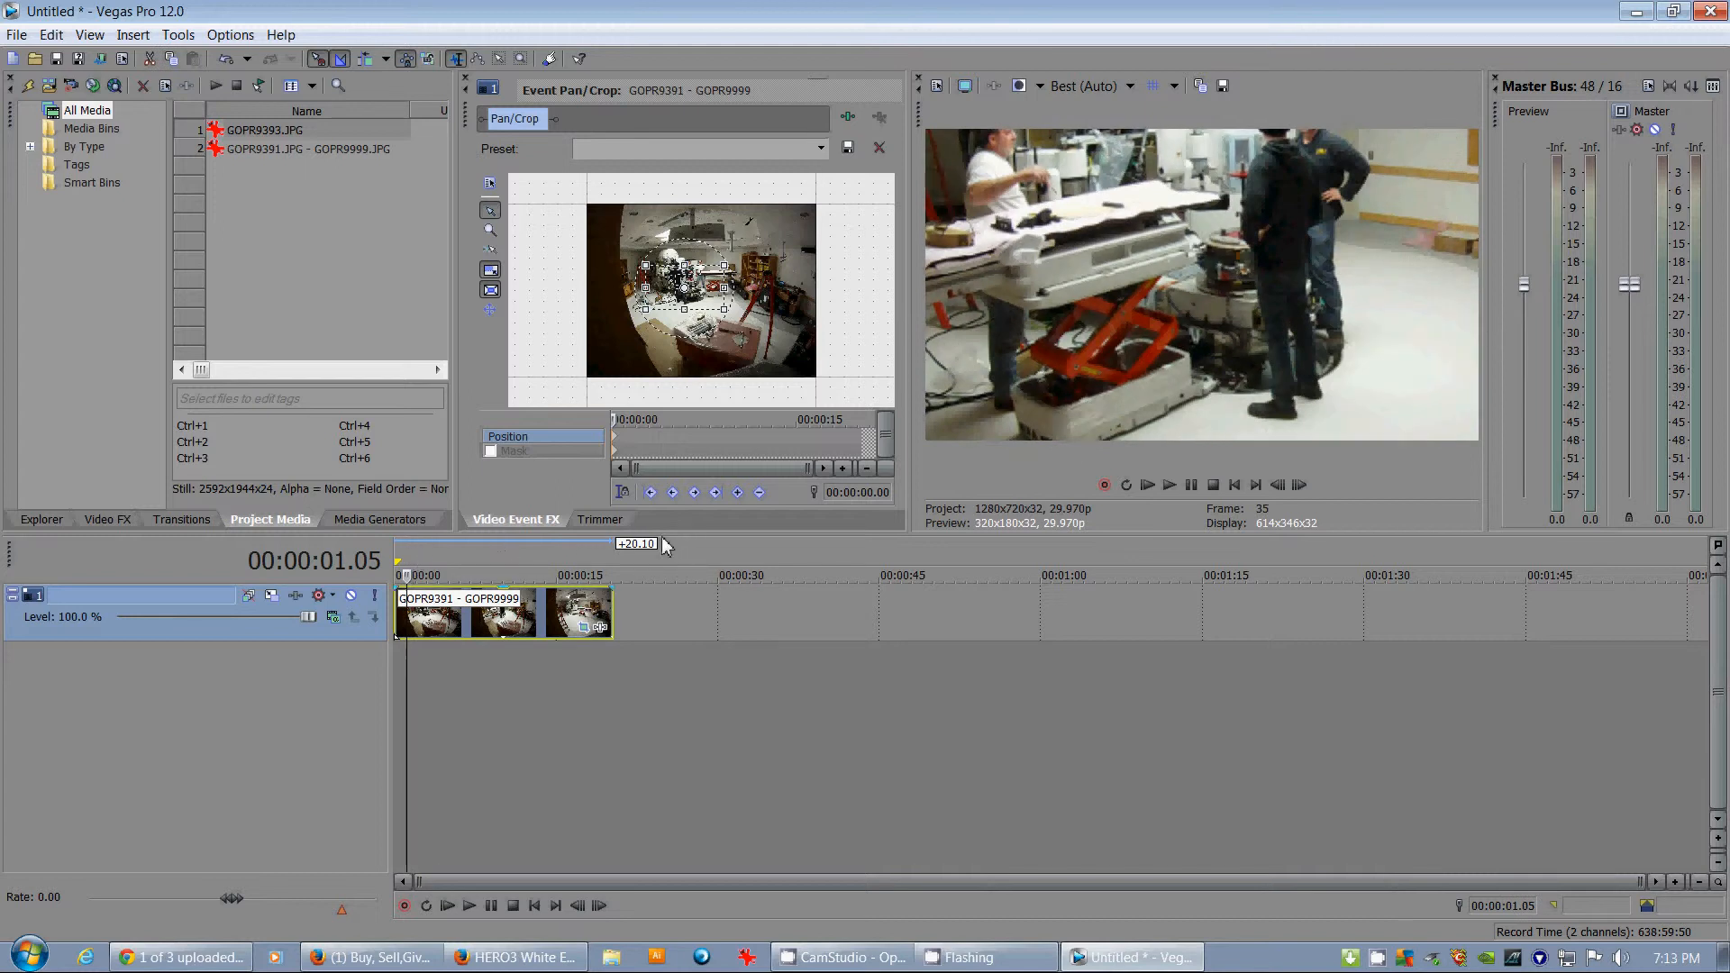
drag(712, 289, 712, 283)
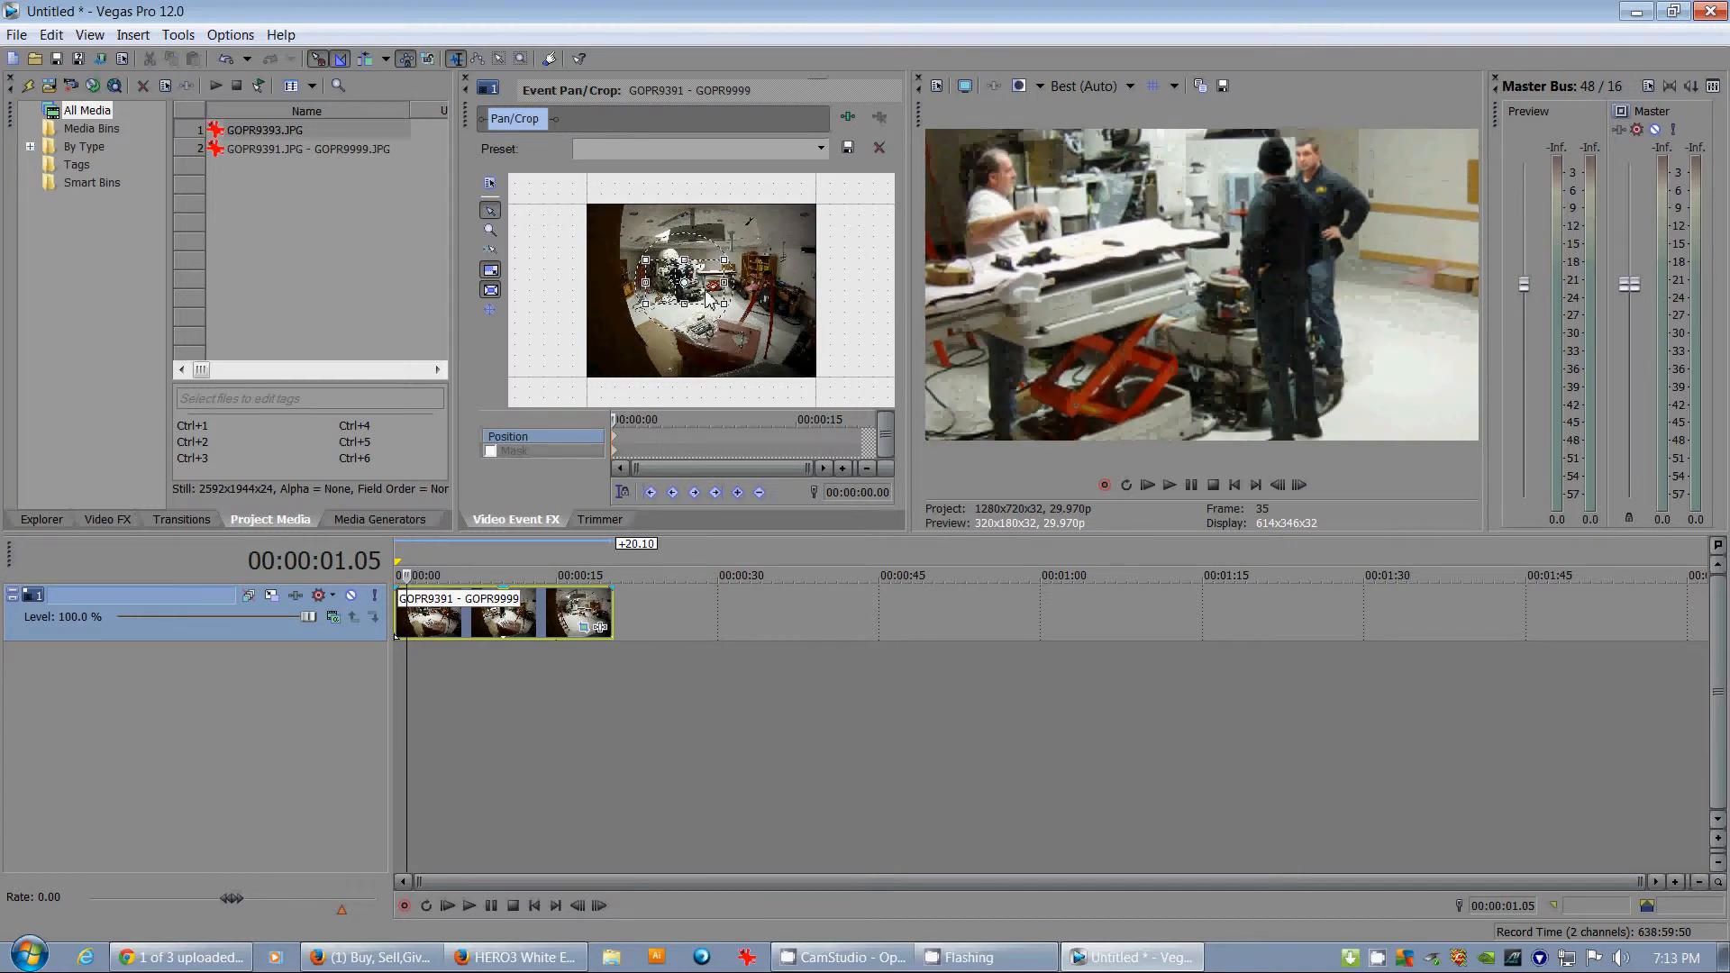
Play the cropped sequence from the beginning to review its framing, pausing around 11 seconds
click(394, 556)
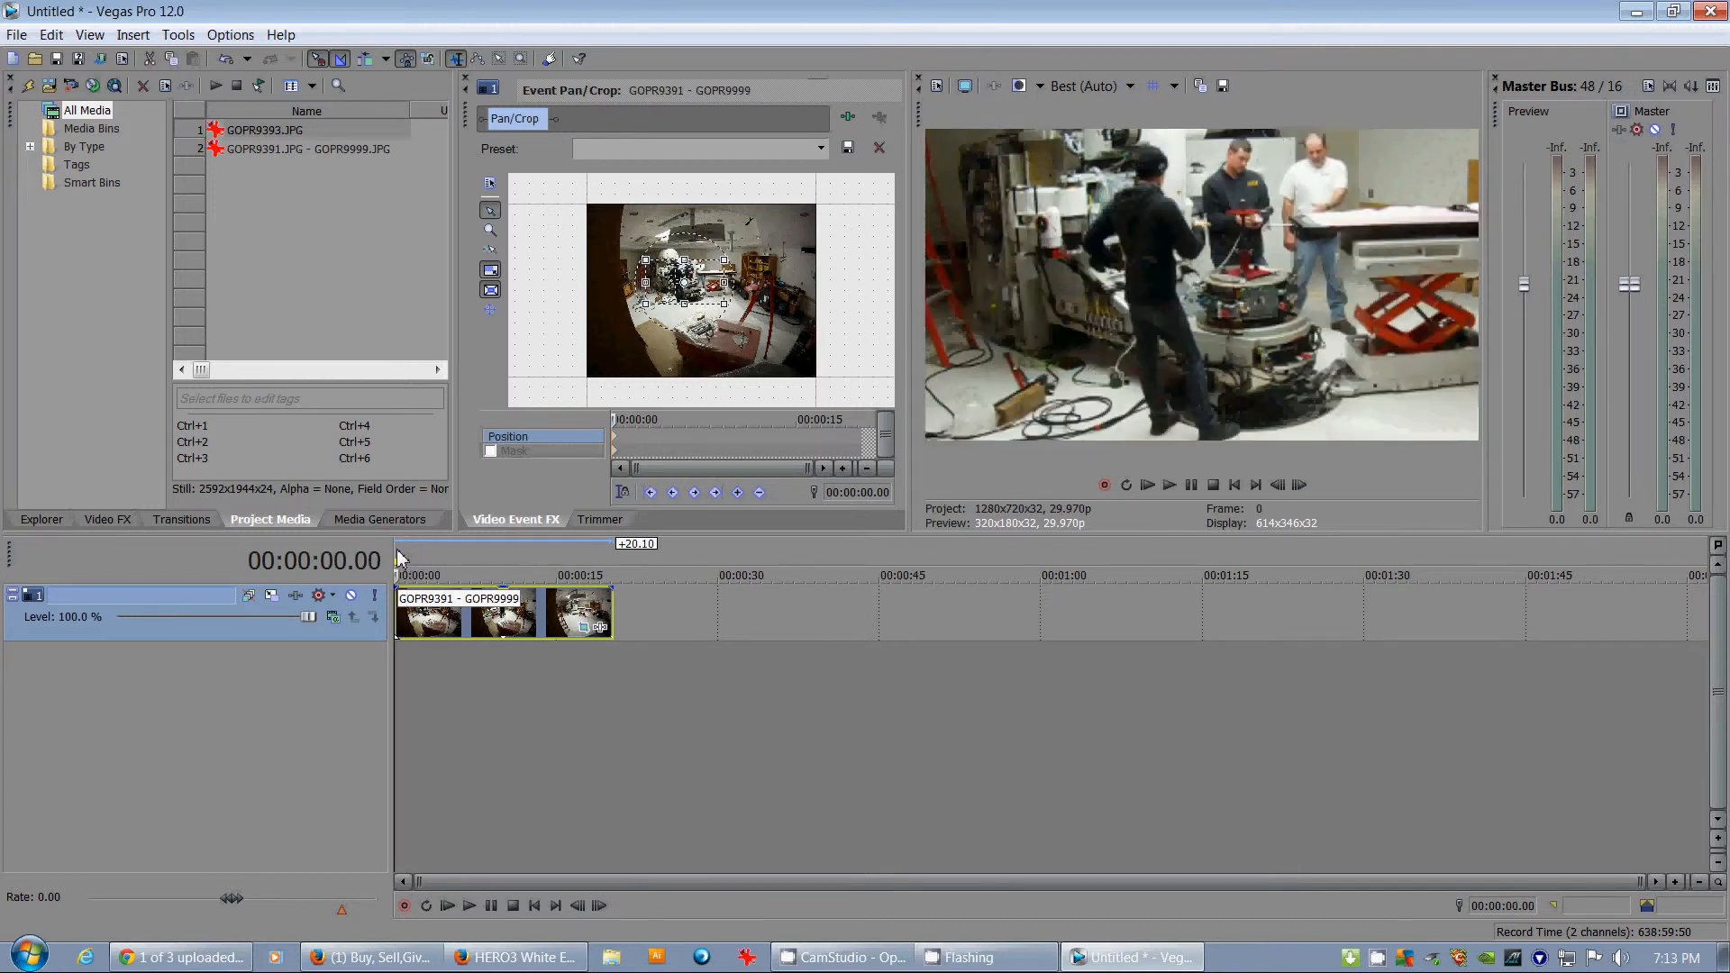
key(space)
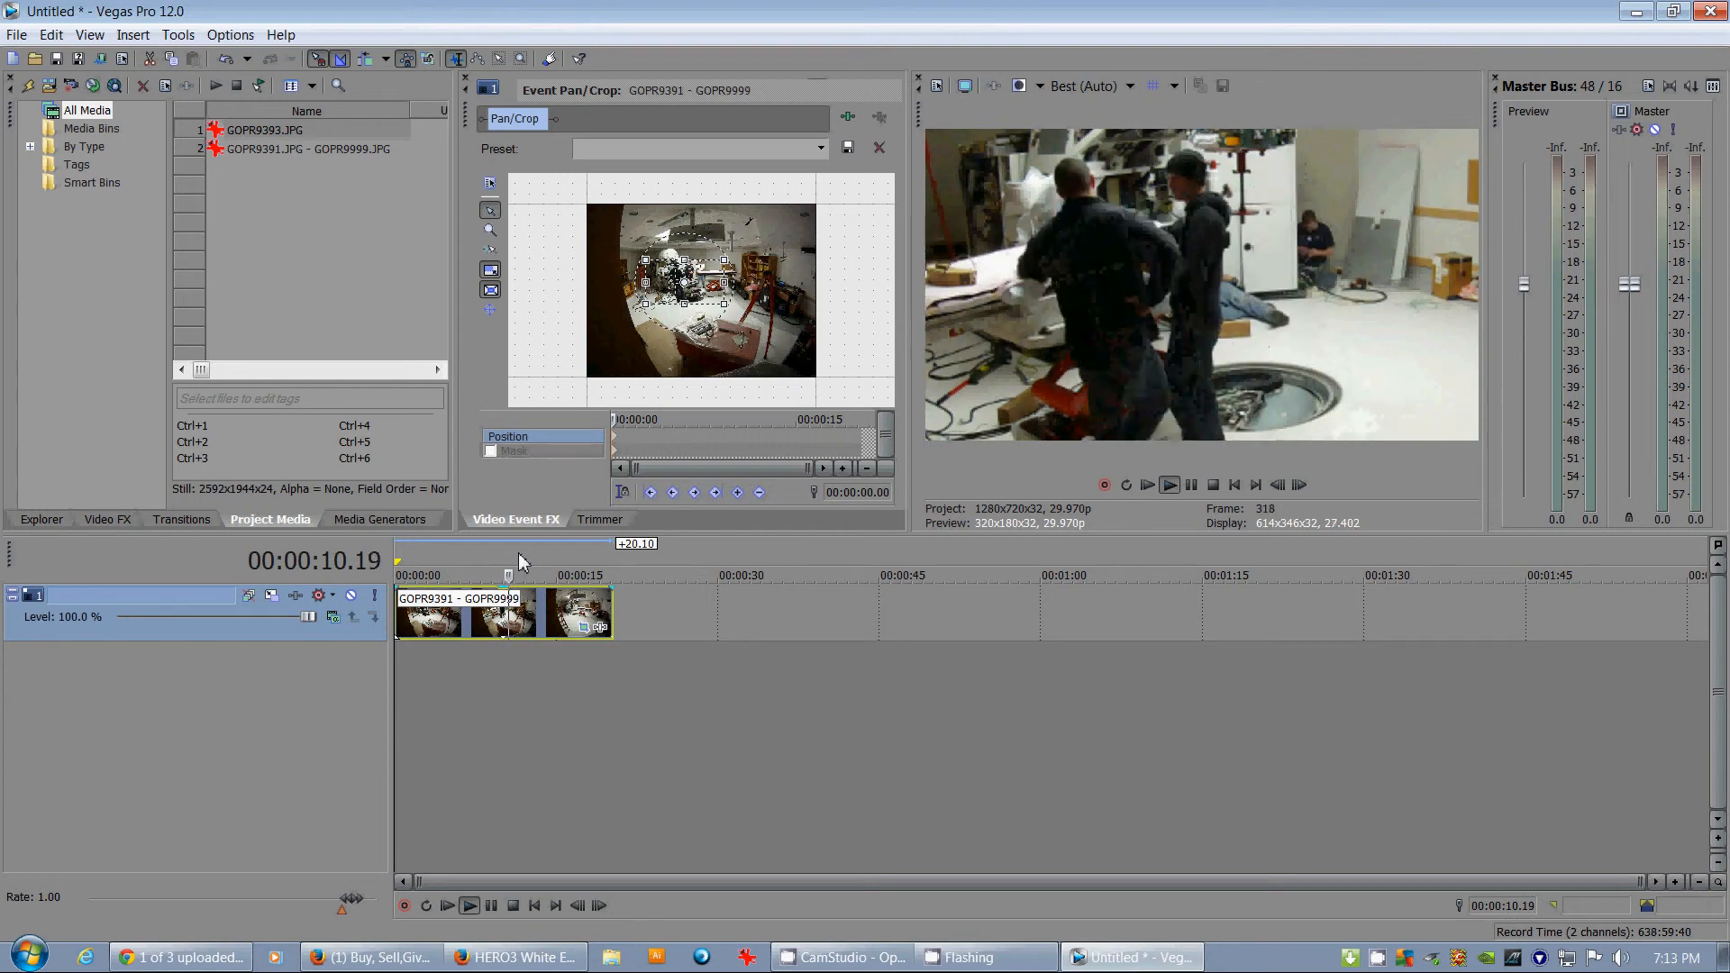
key(space)
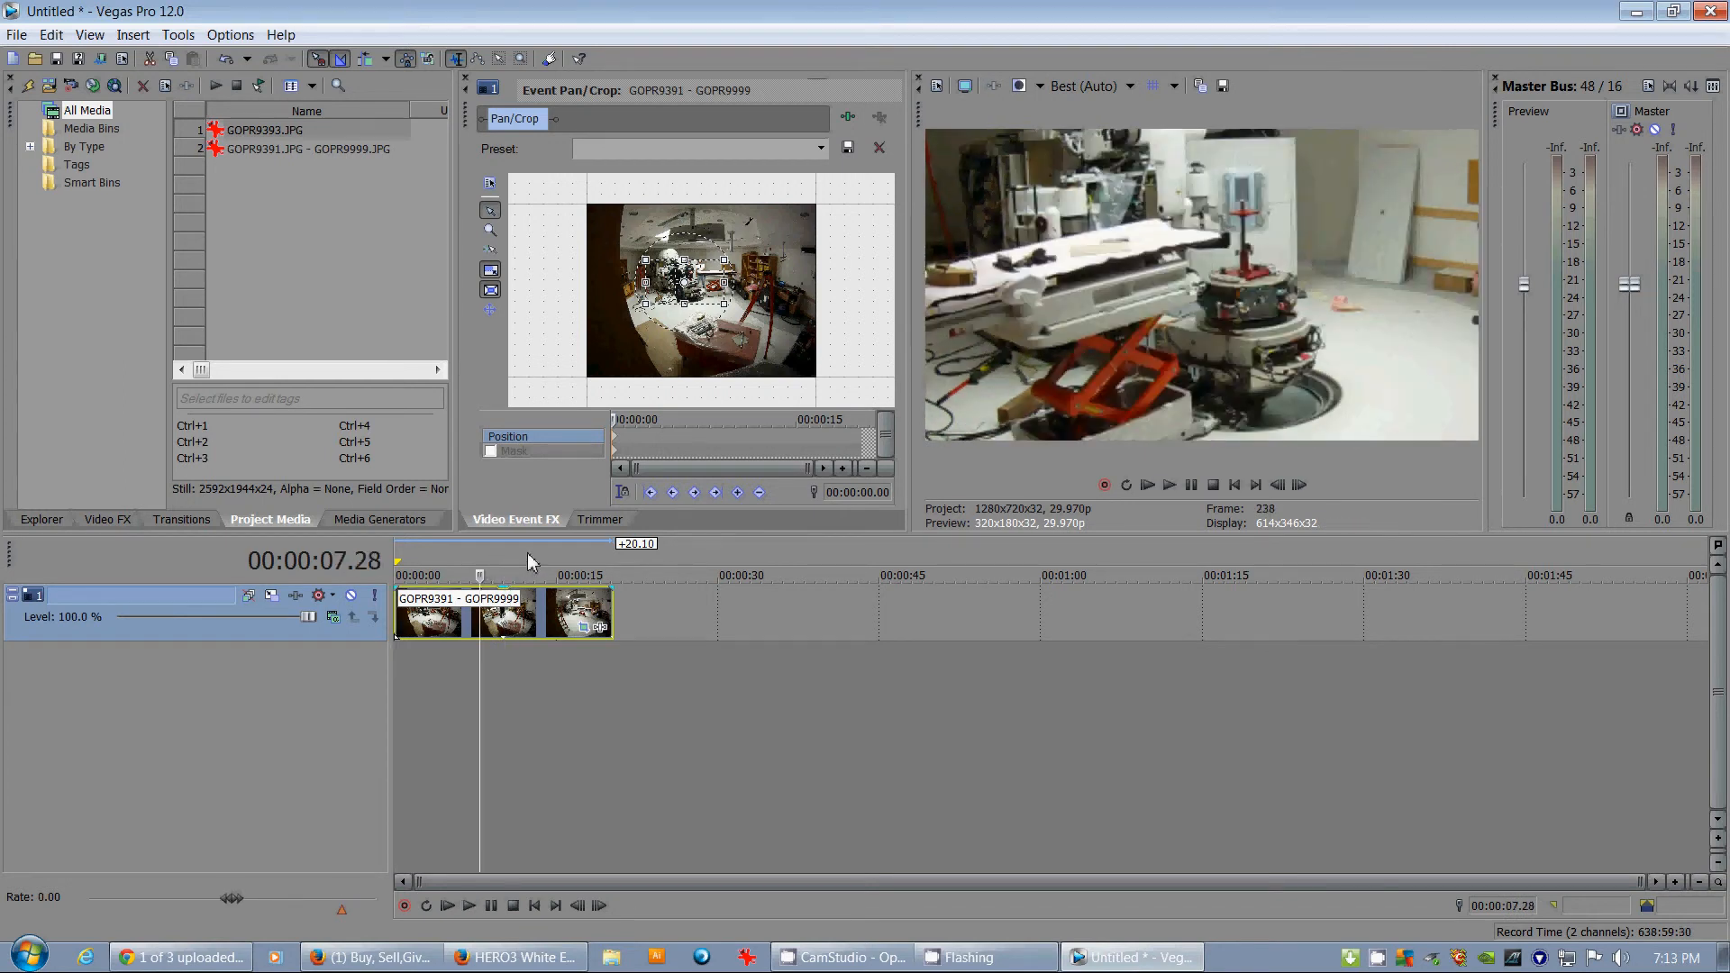
key(space)
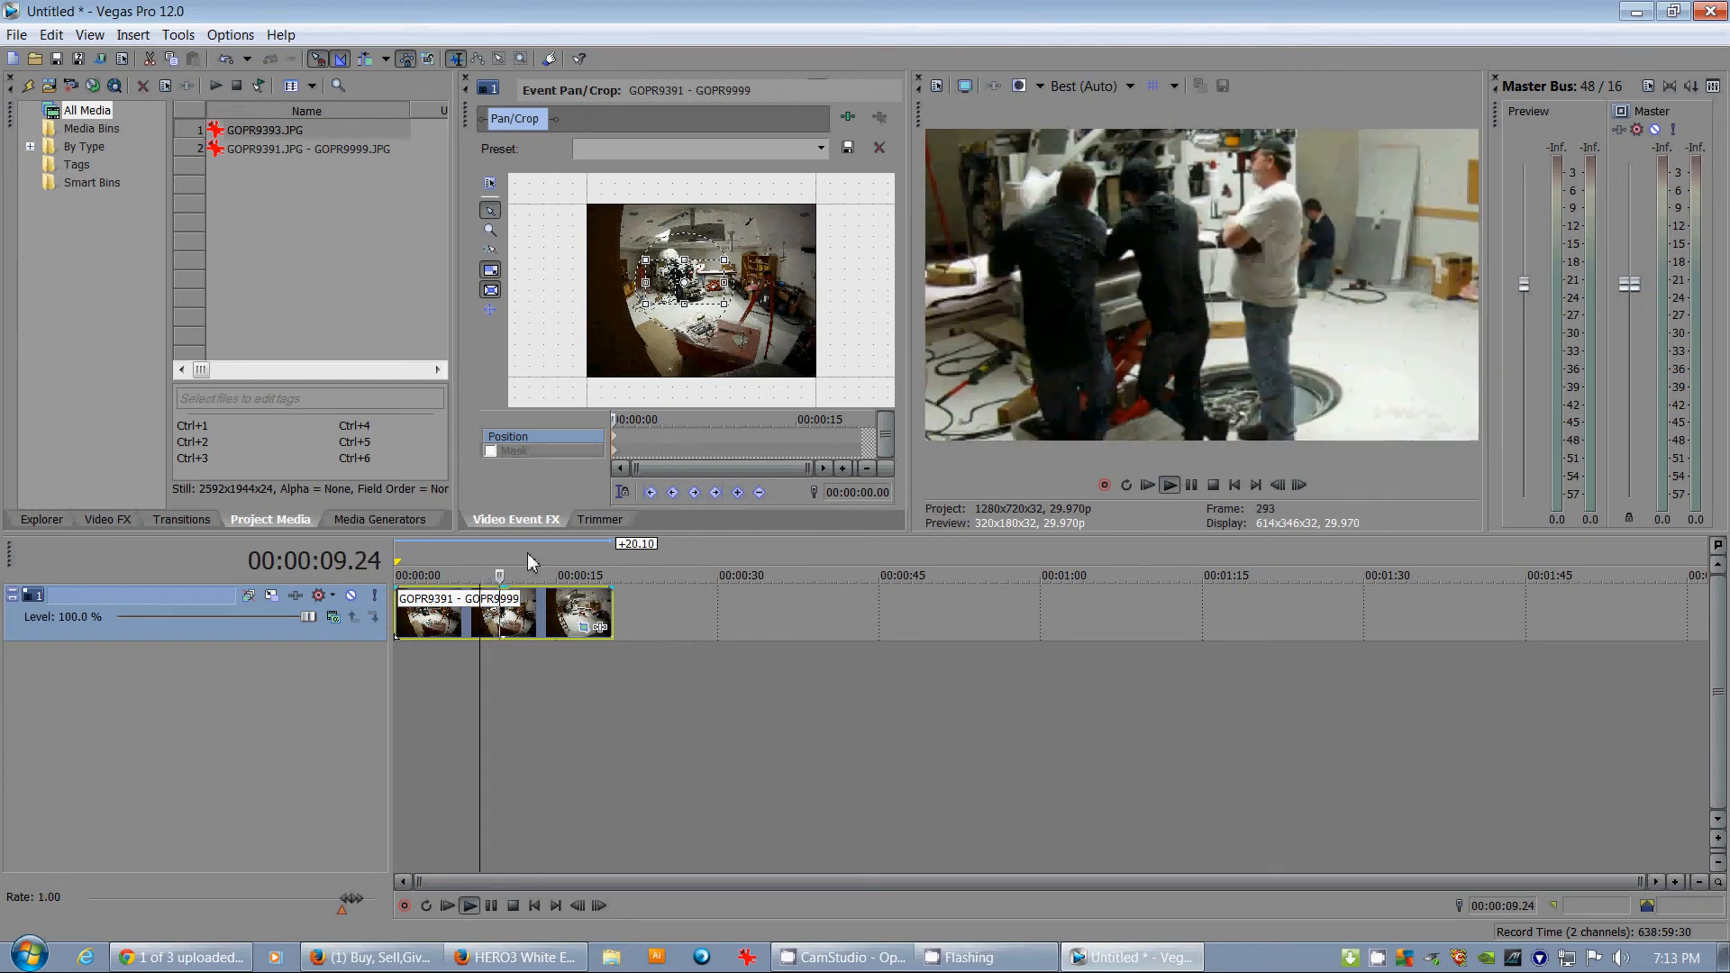
key(Return)
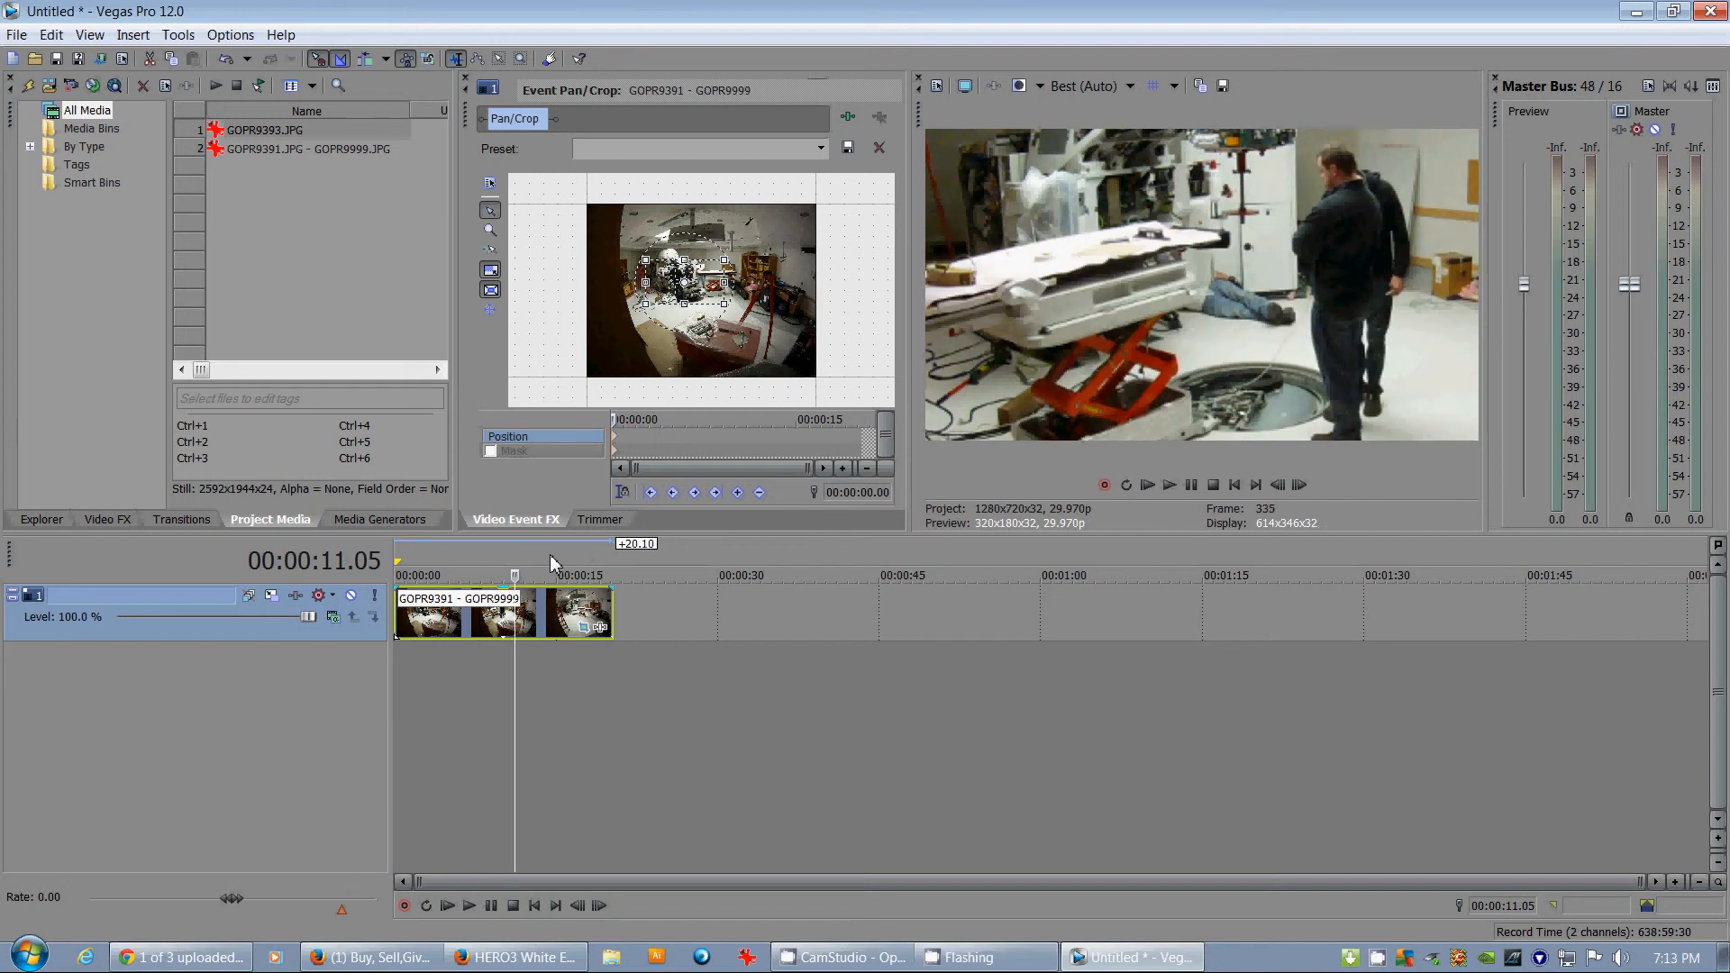
Try the Sony Black and White effect on the sequence clip with a reduced blend amount, and remove it
click(582, 628)
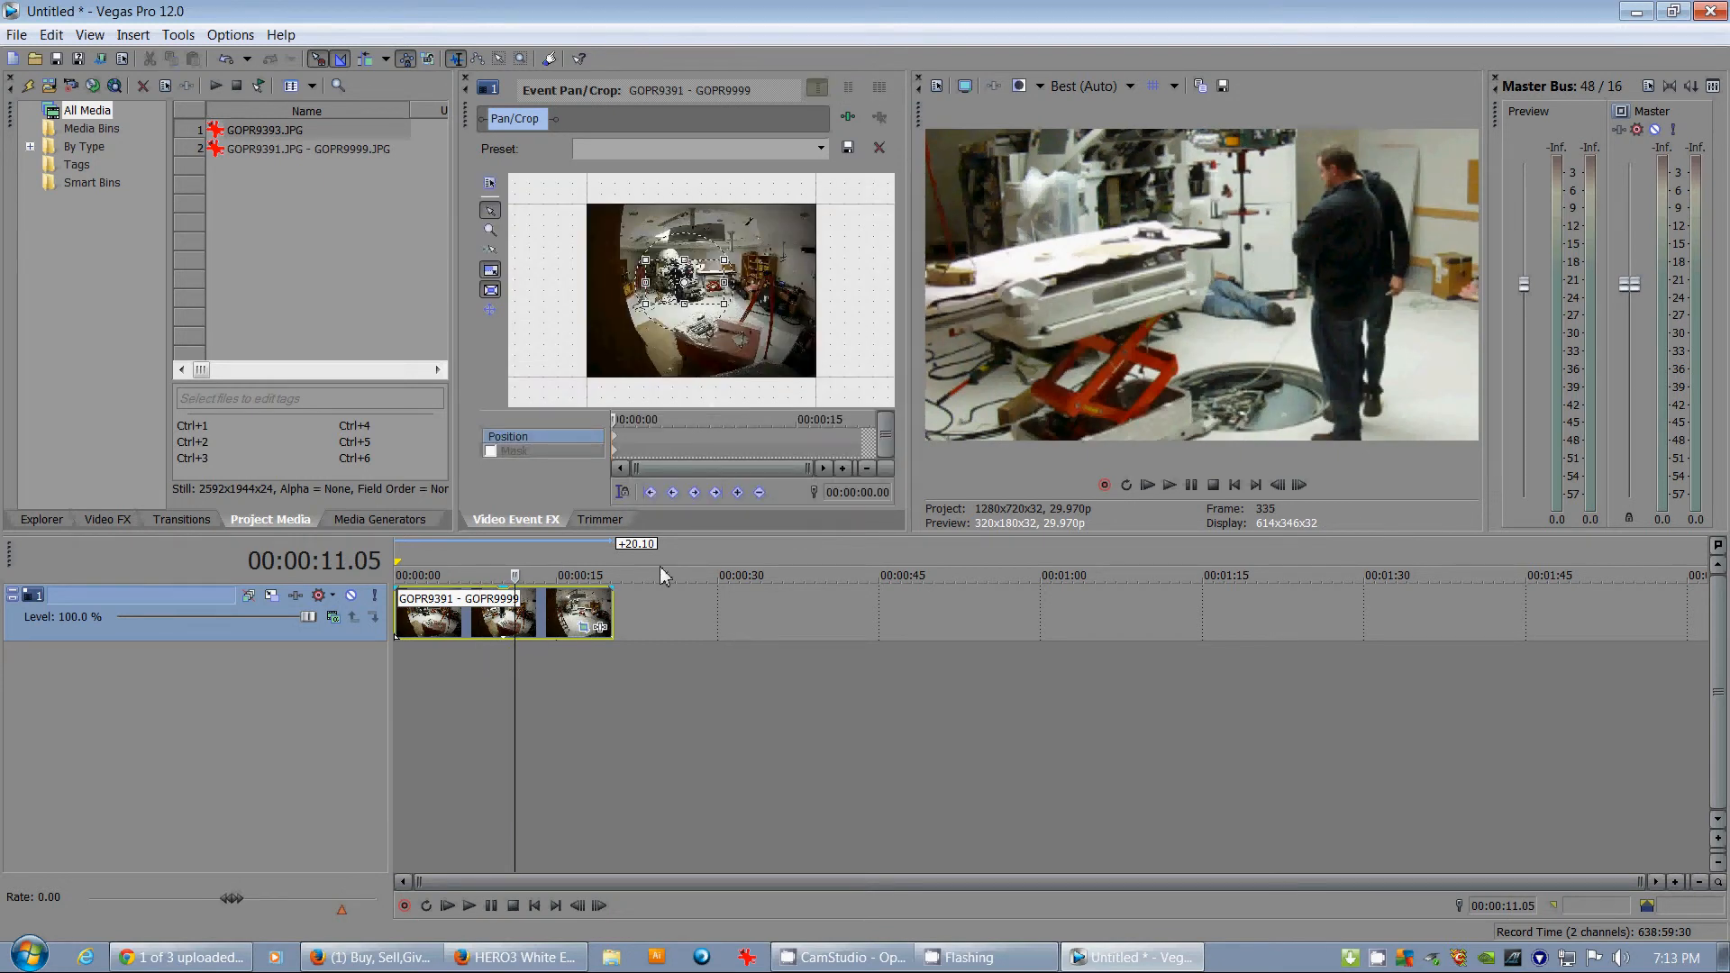
click(601, 628)
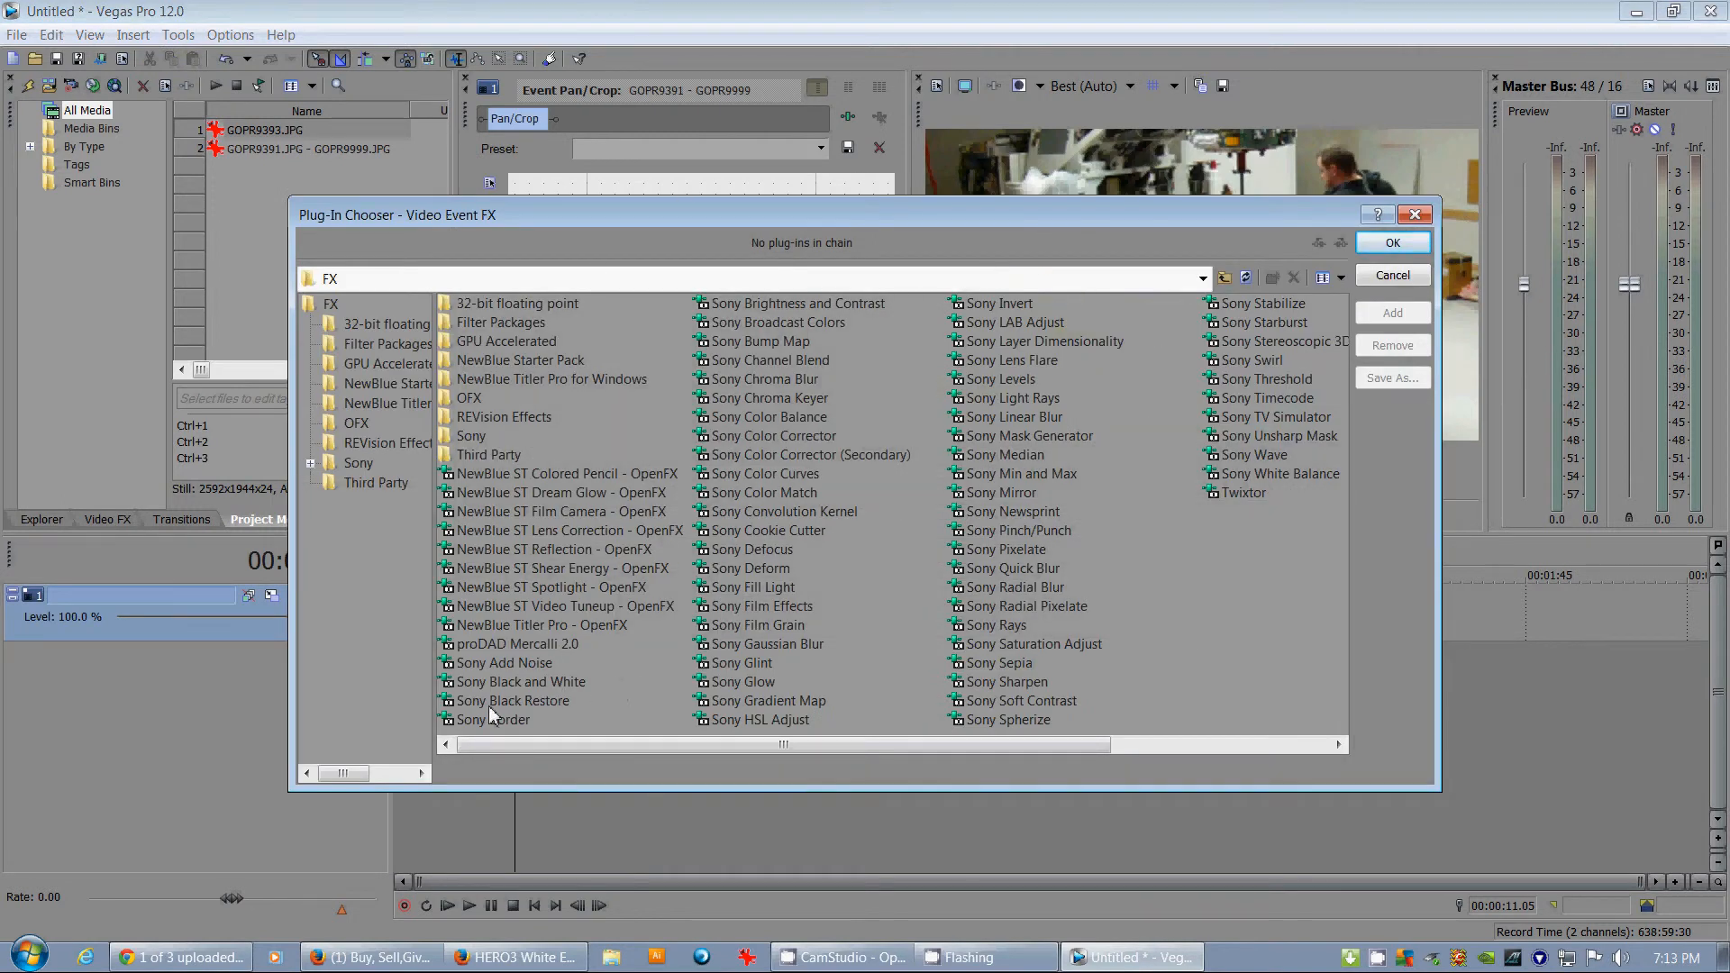
double_click(554, 681)
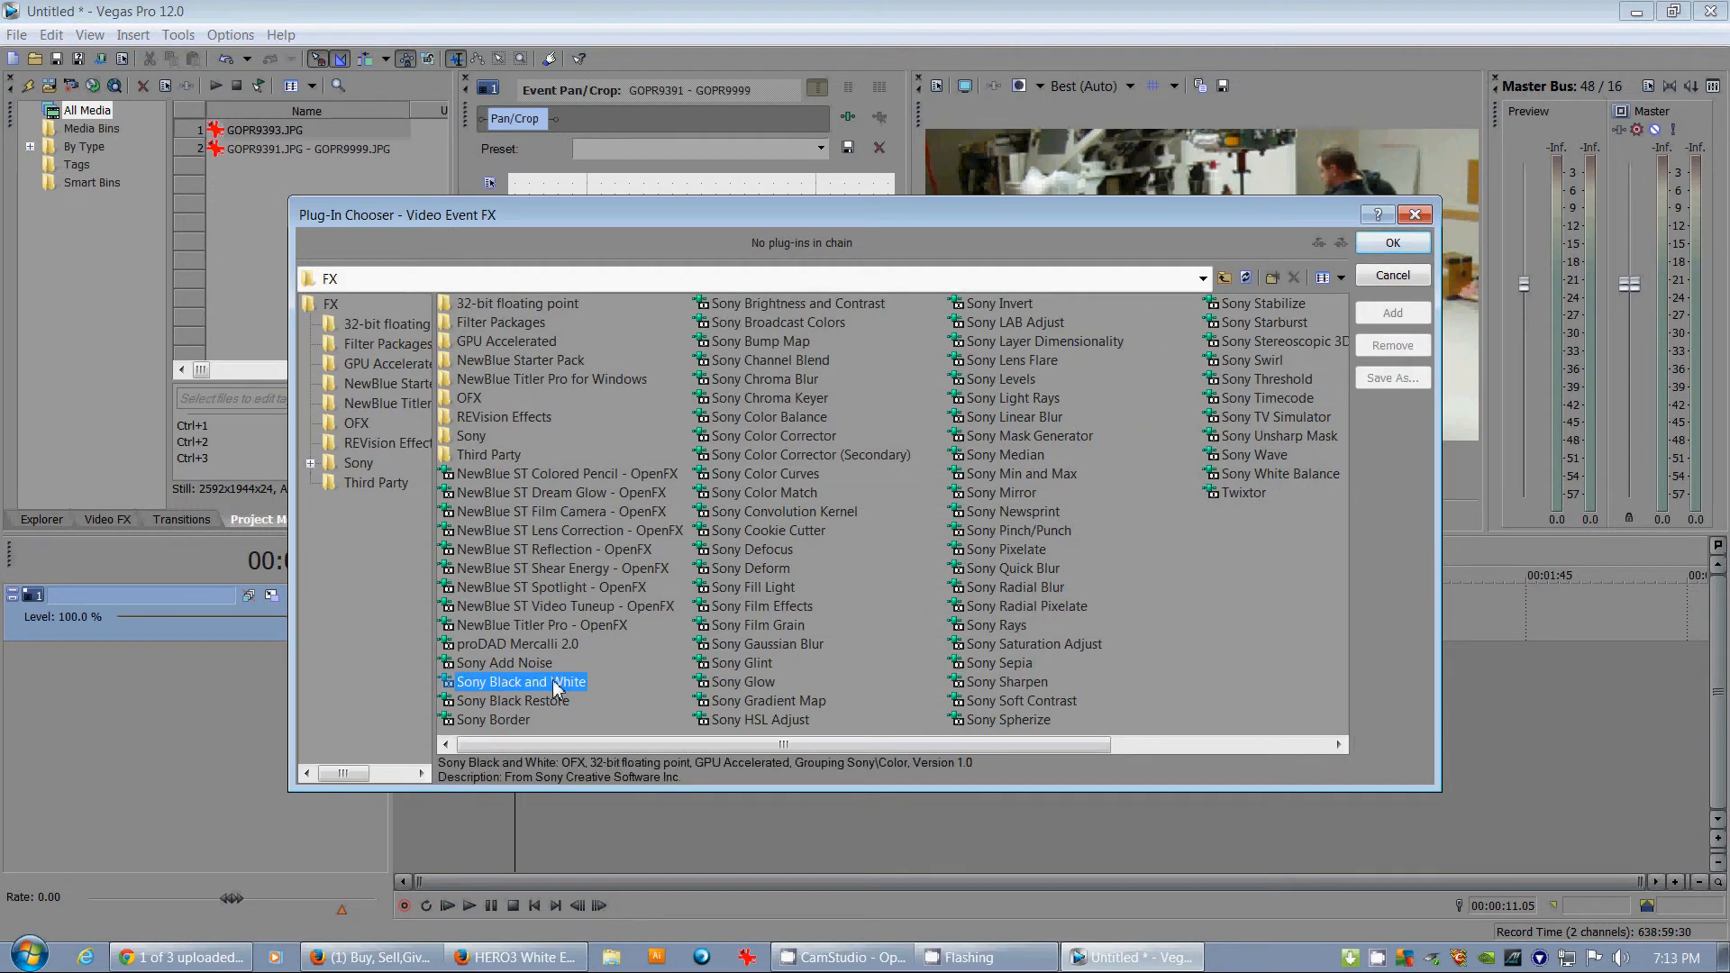
click(1393, 242)
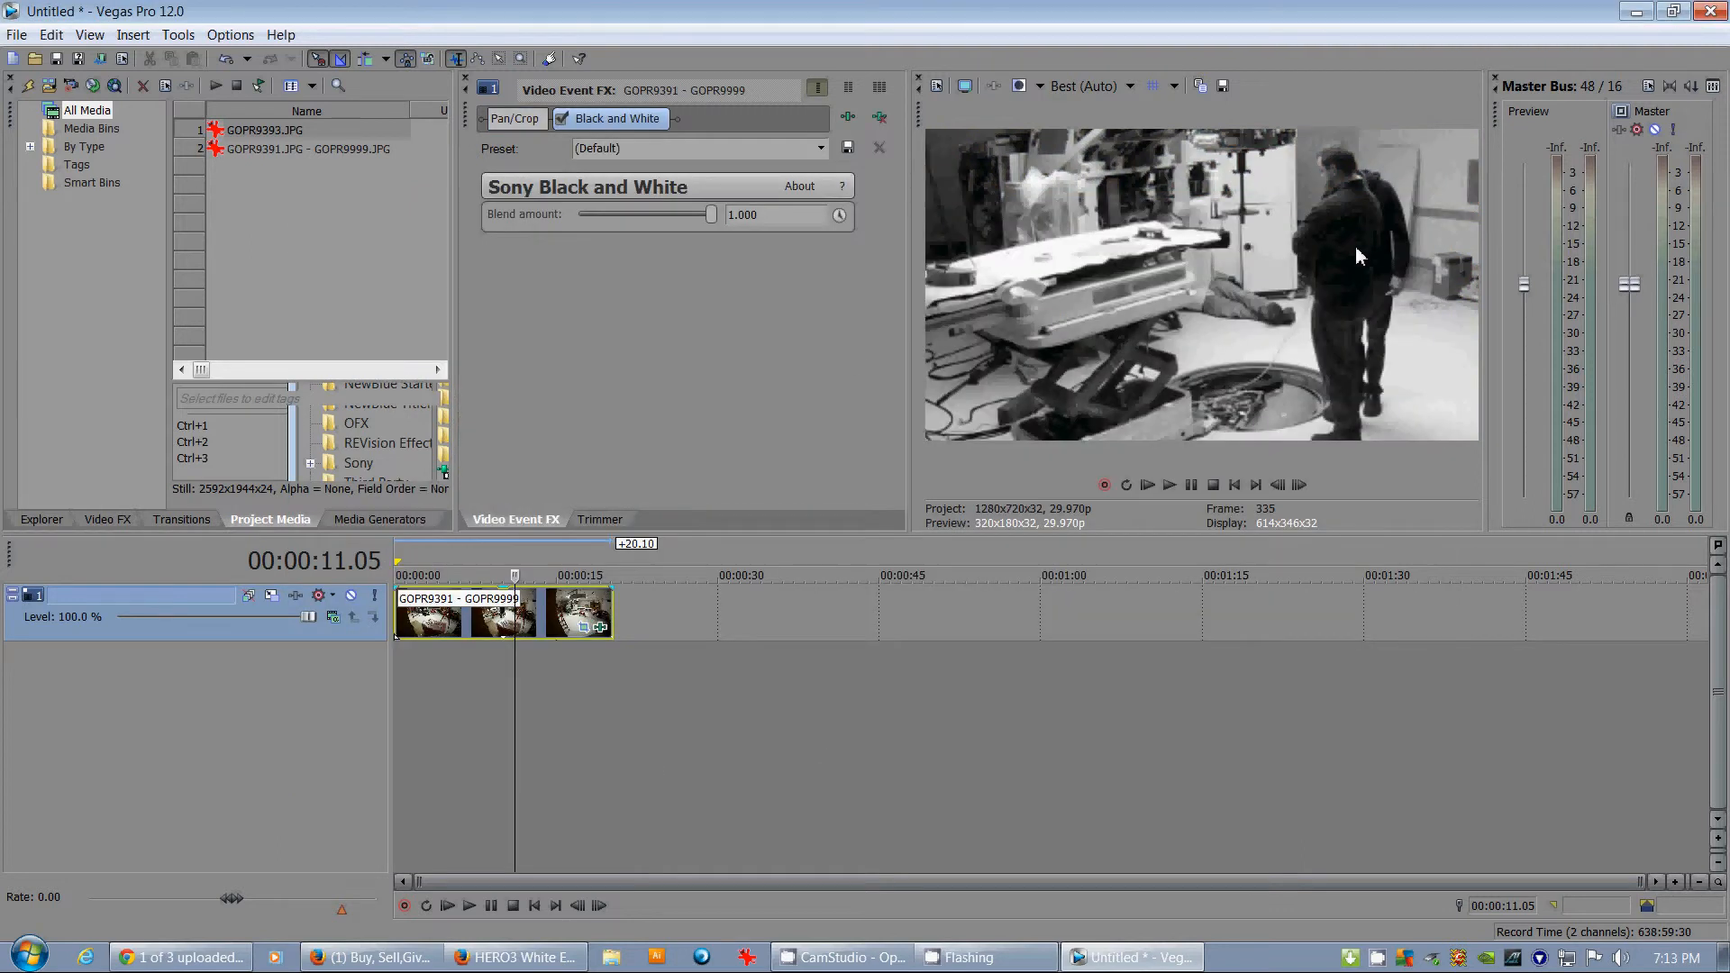
drag(711, 214, 642, 214)
click(880, 118)
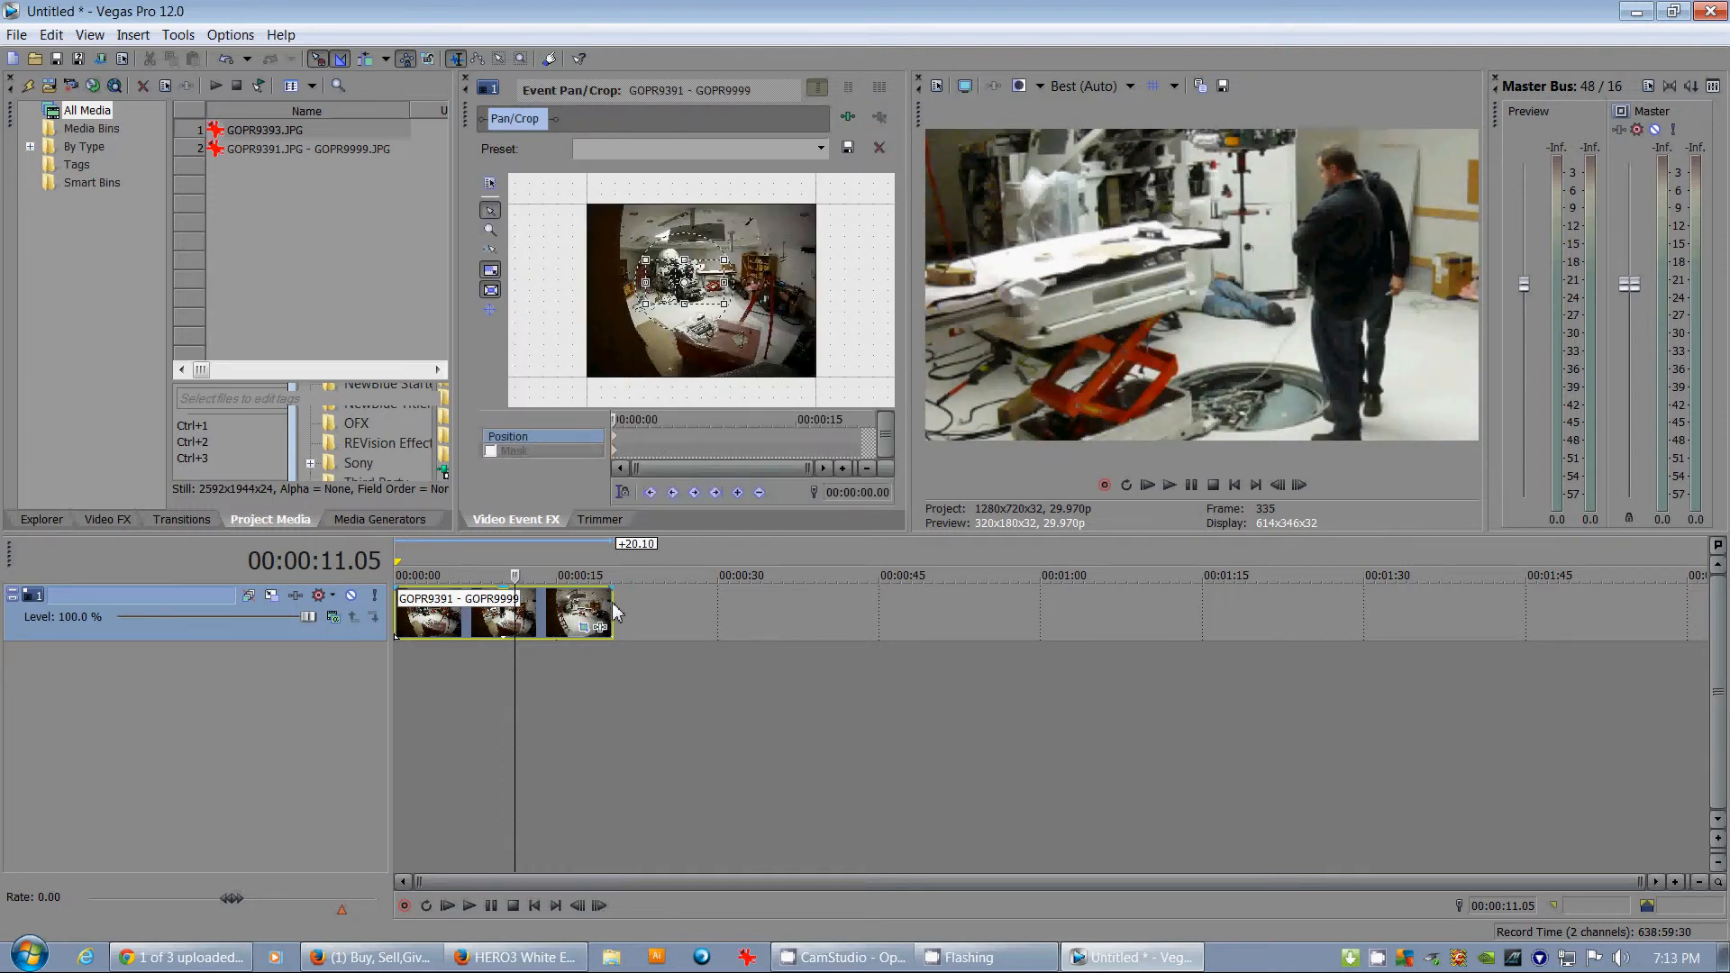
Try extending the sequence clip's end by about 7 seconds, and bring it back to the original length
drag(615, 613, 690, 602)
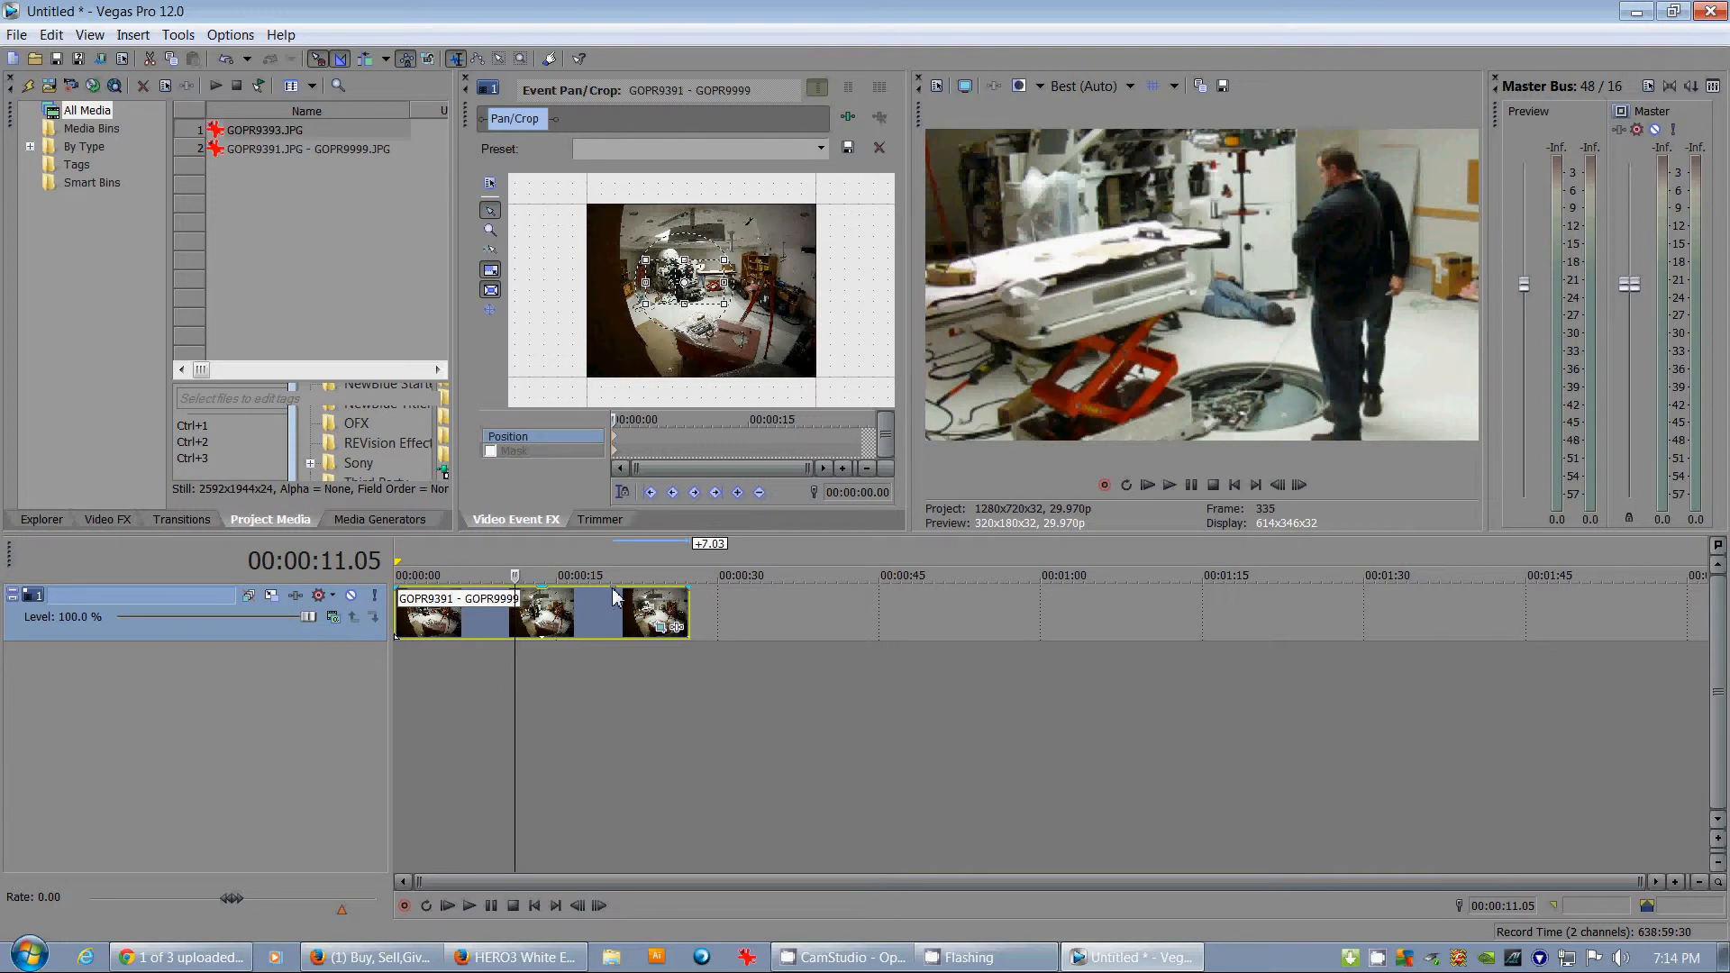
drag(690, 606, 613, 606)
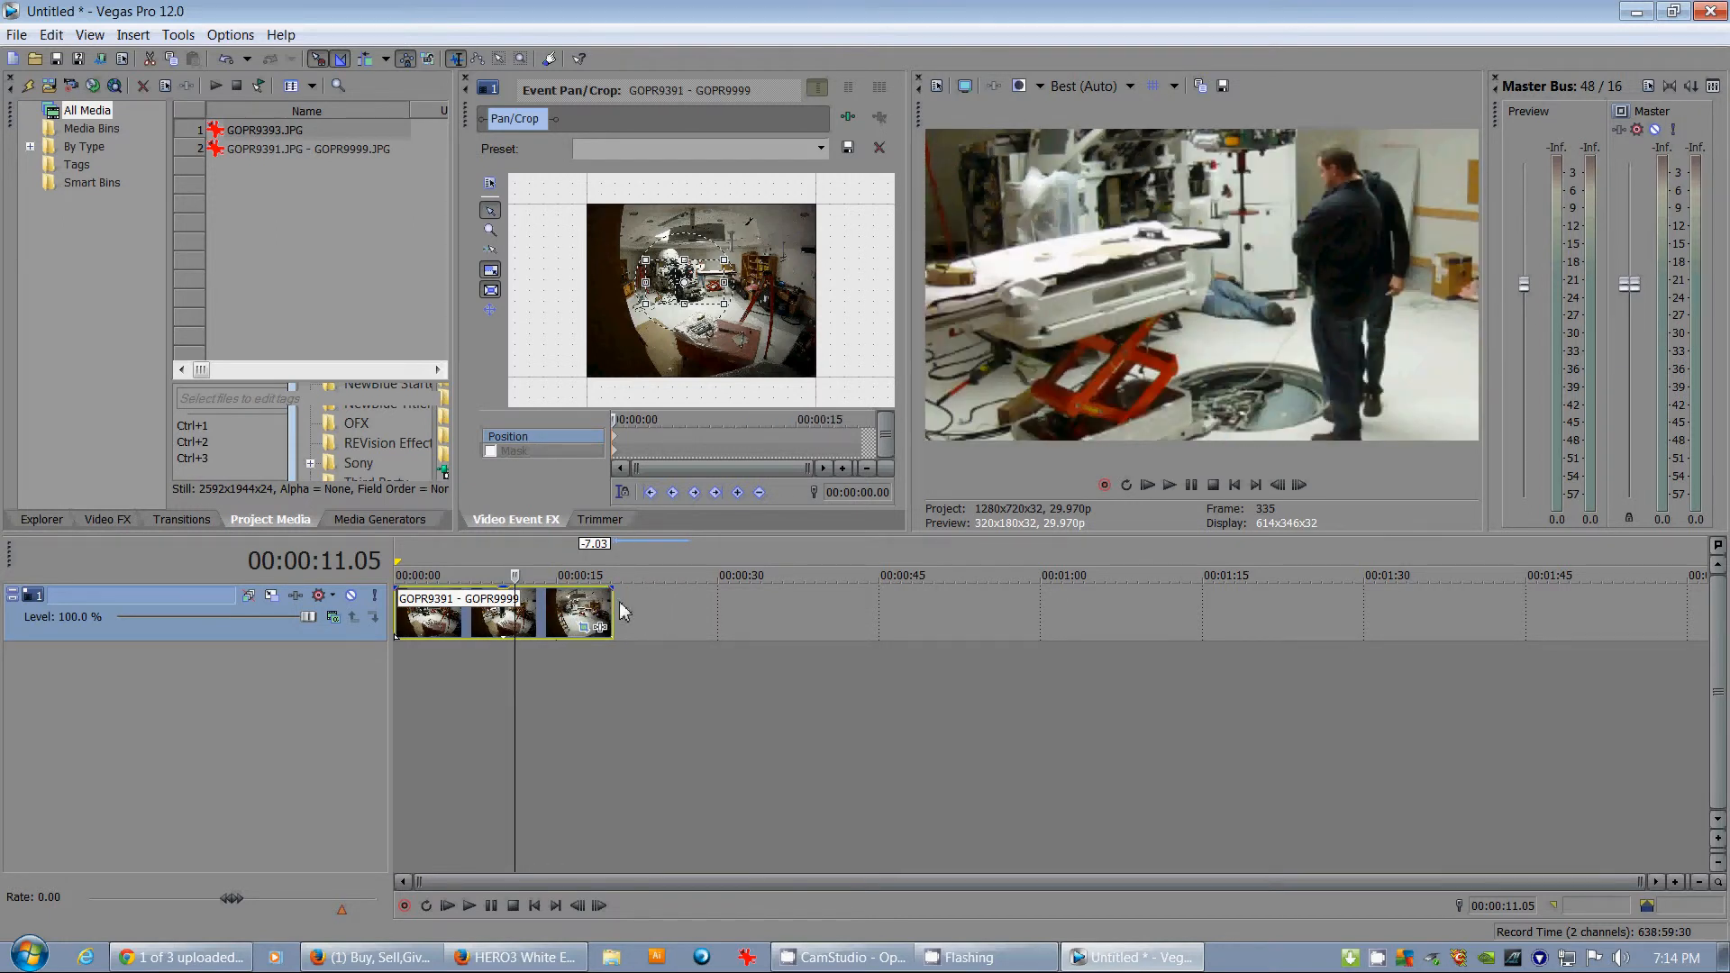
click(534, 619)
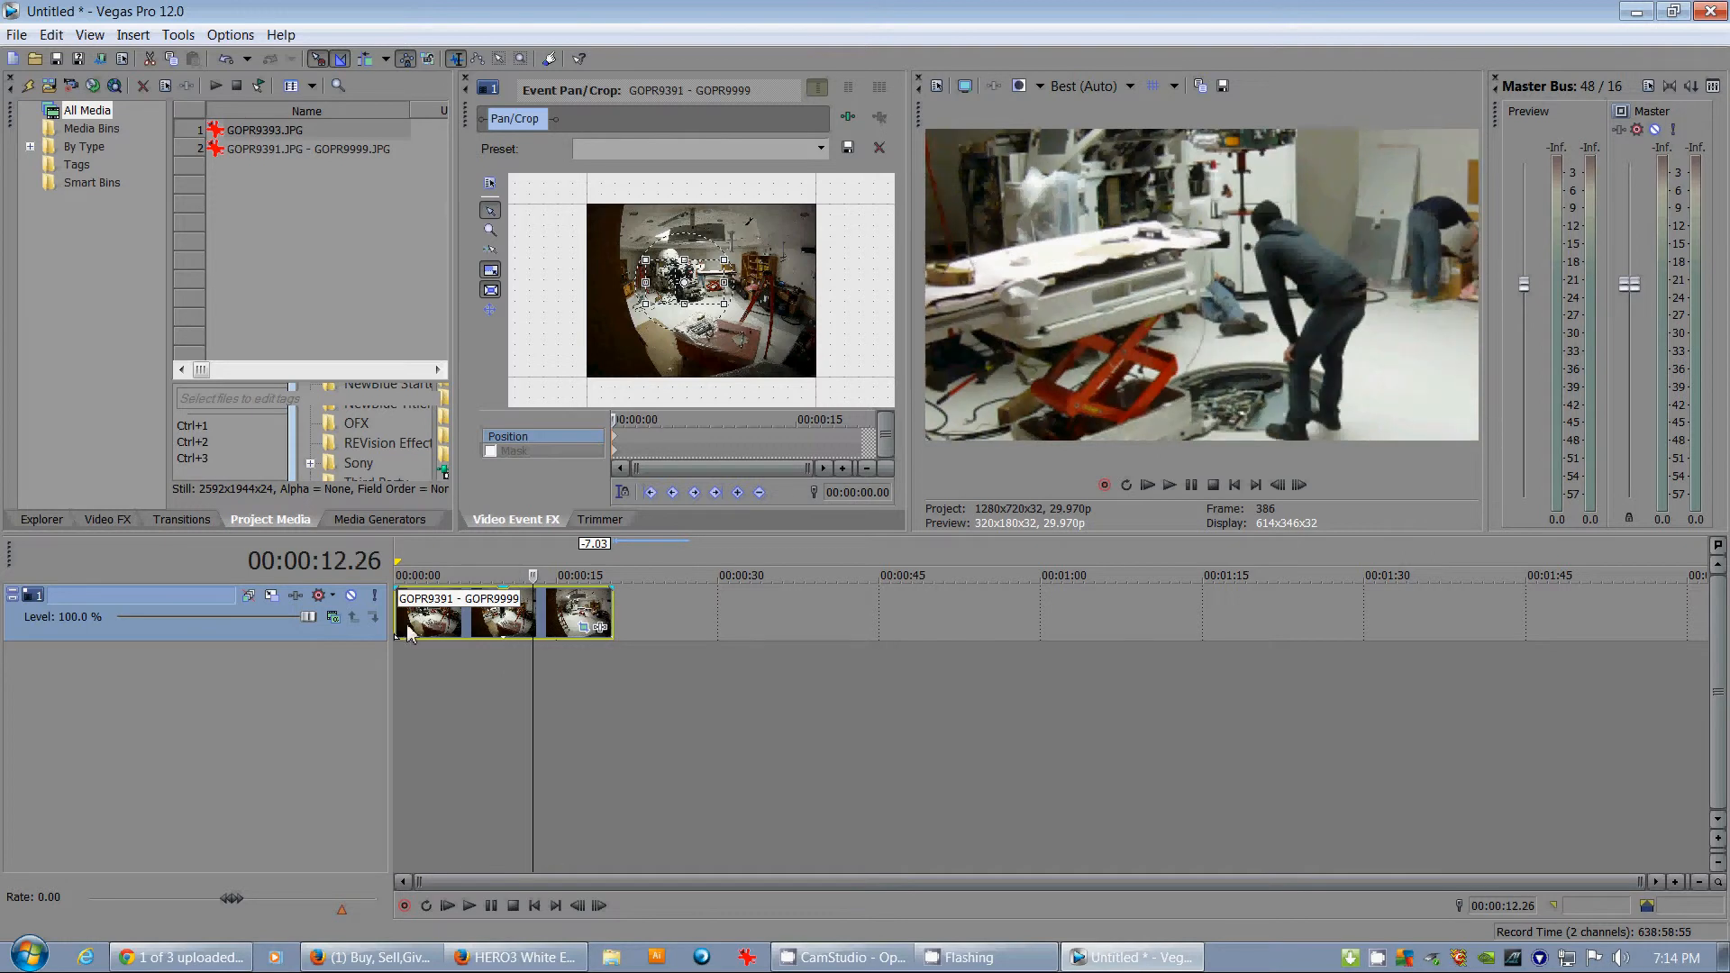
click(550, 620)
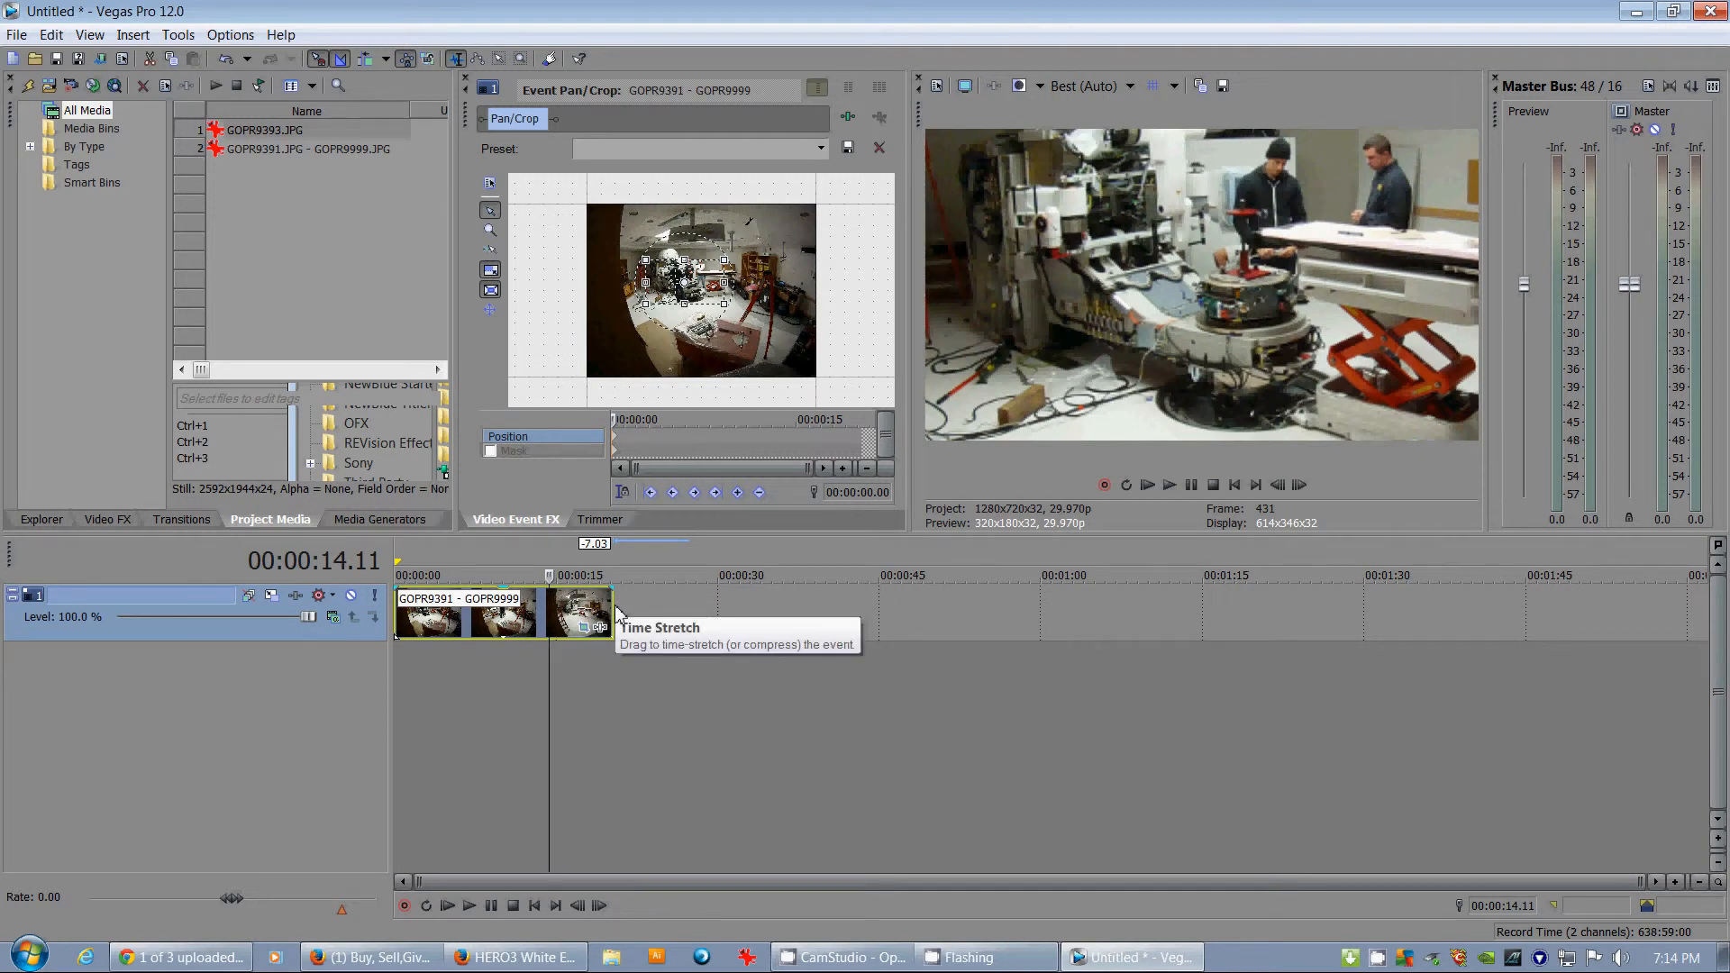
Time-compress the sequence clip by about 15 seconds and play it from the start to judge the faster speed
drag(618, 613, 433, 606)
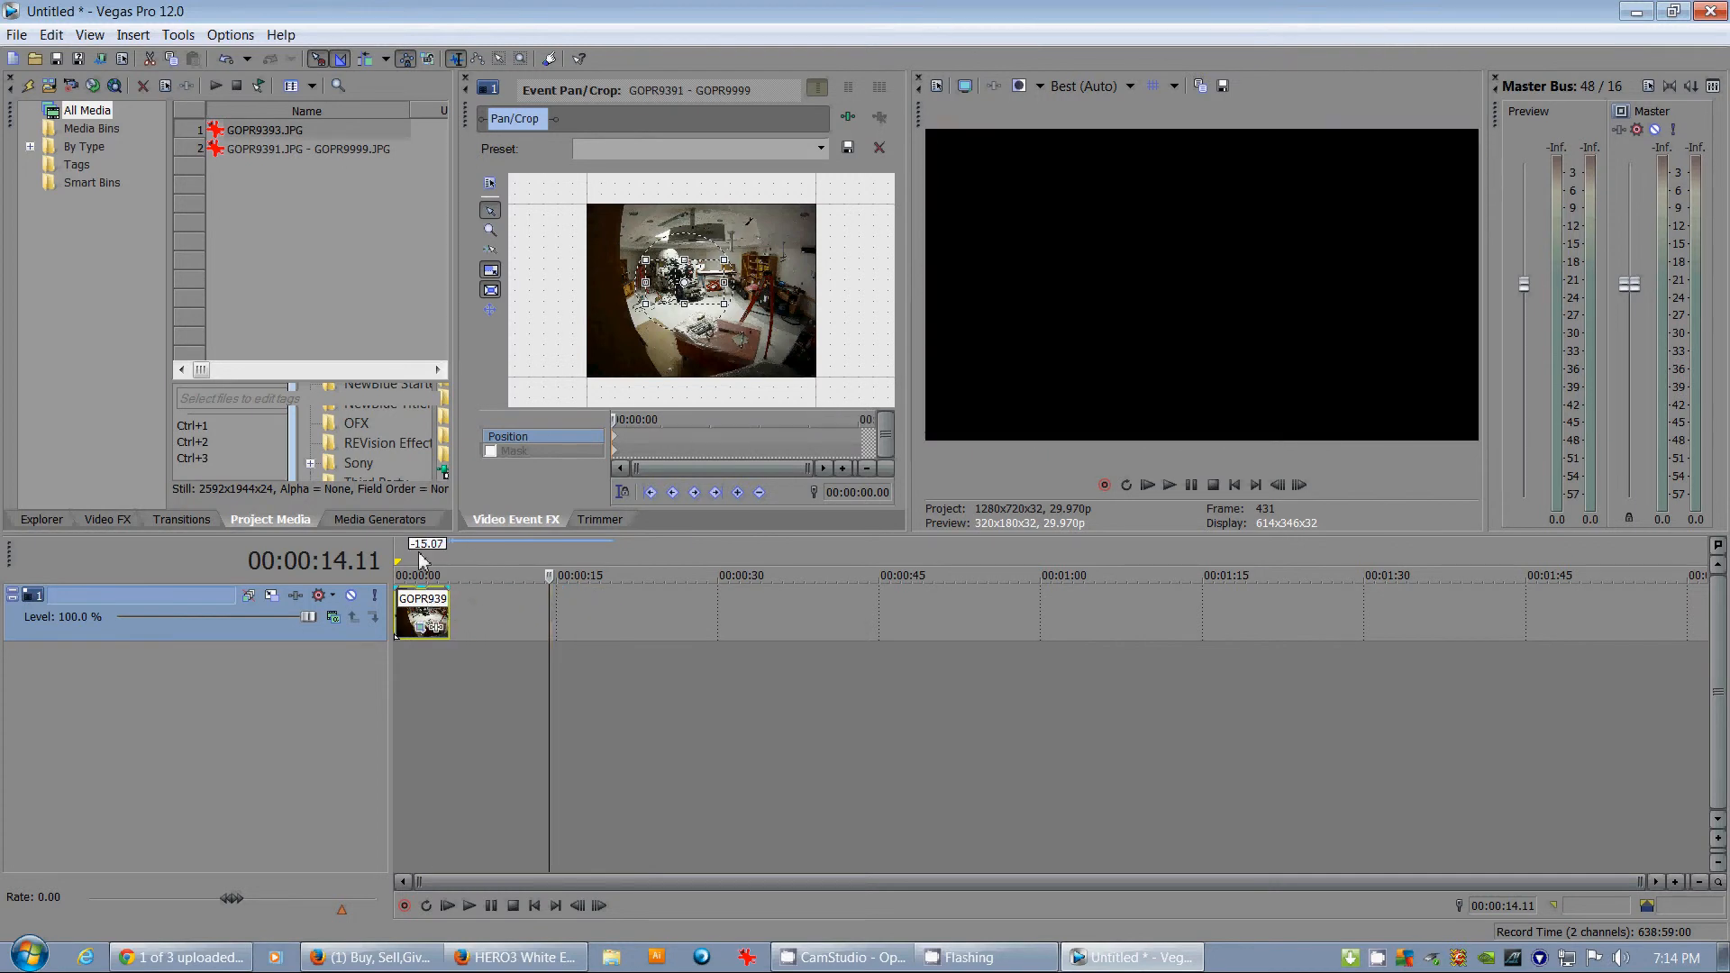
key(Home)
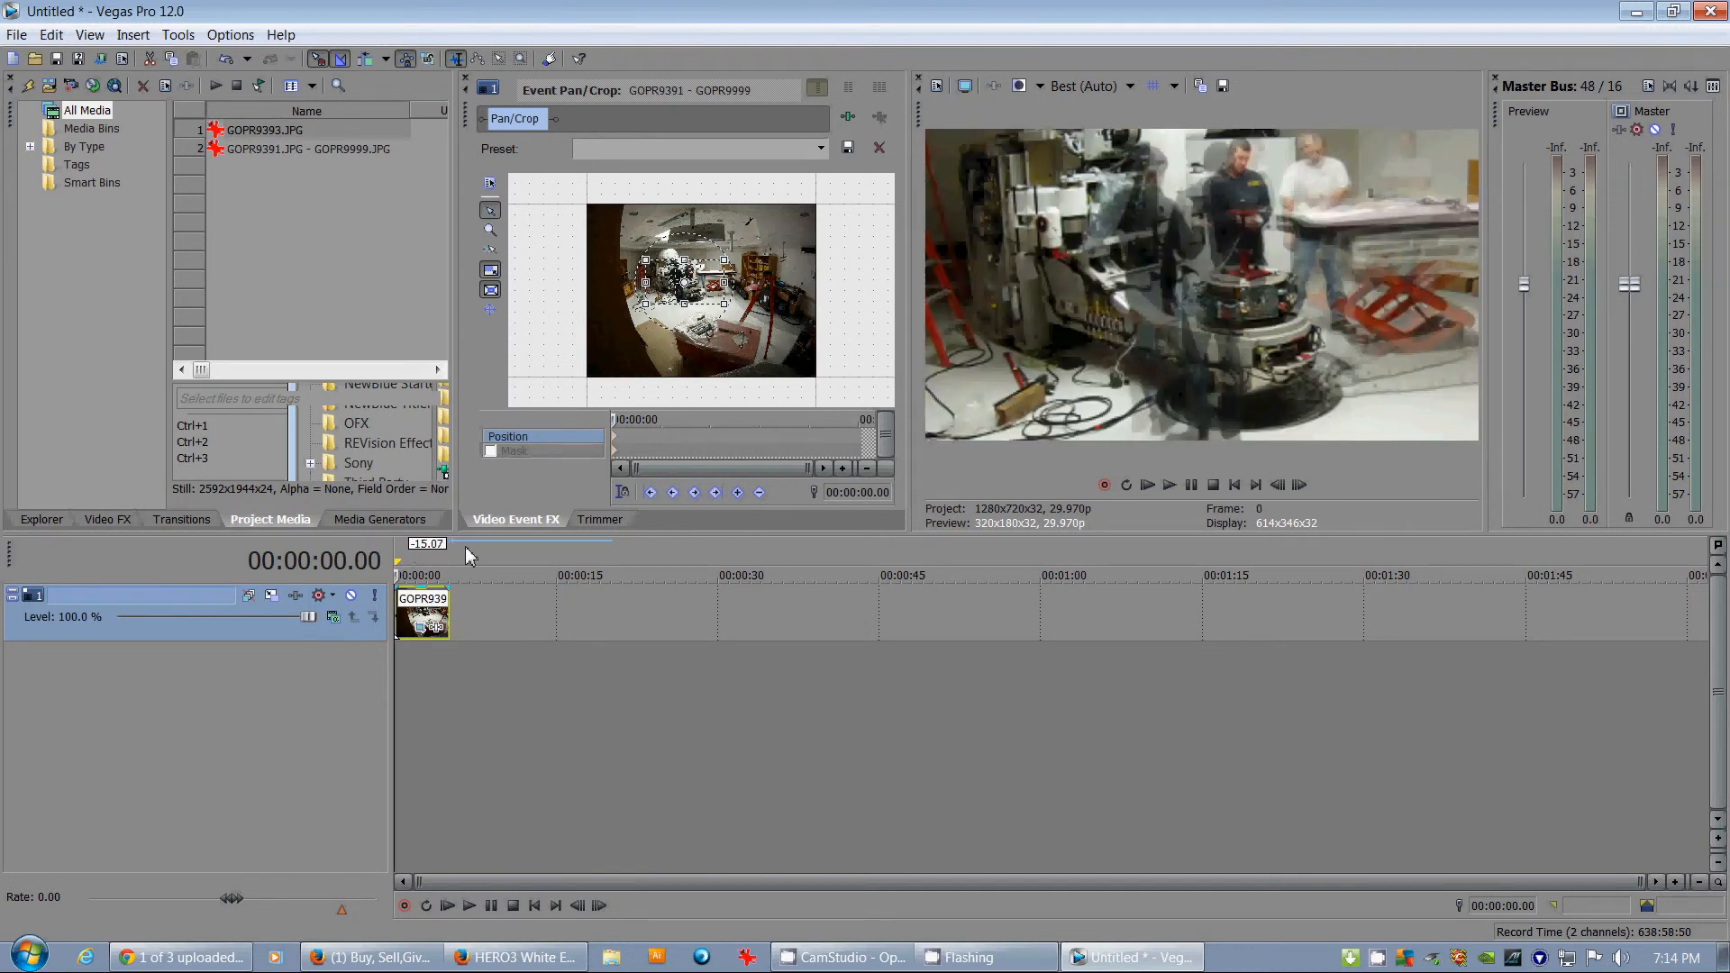
key(space)
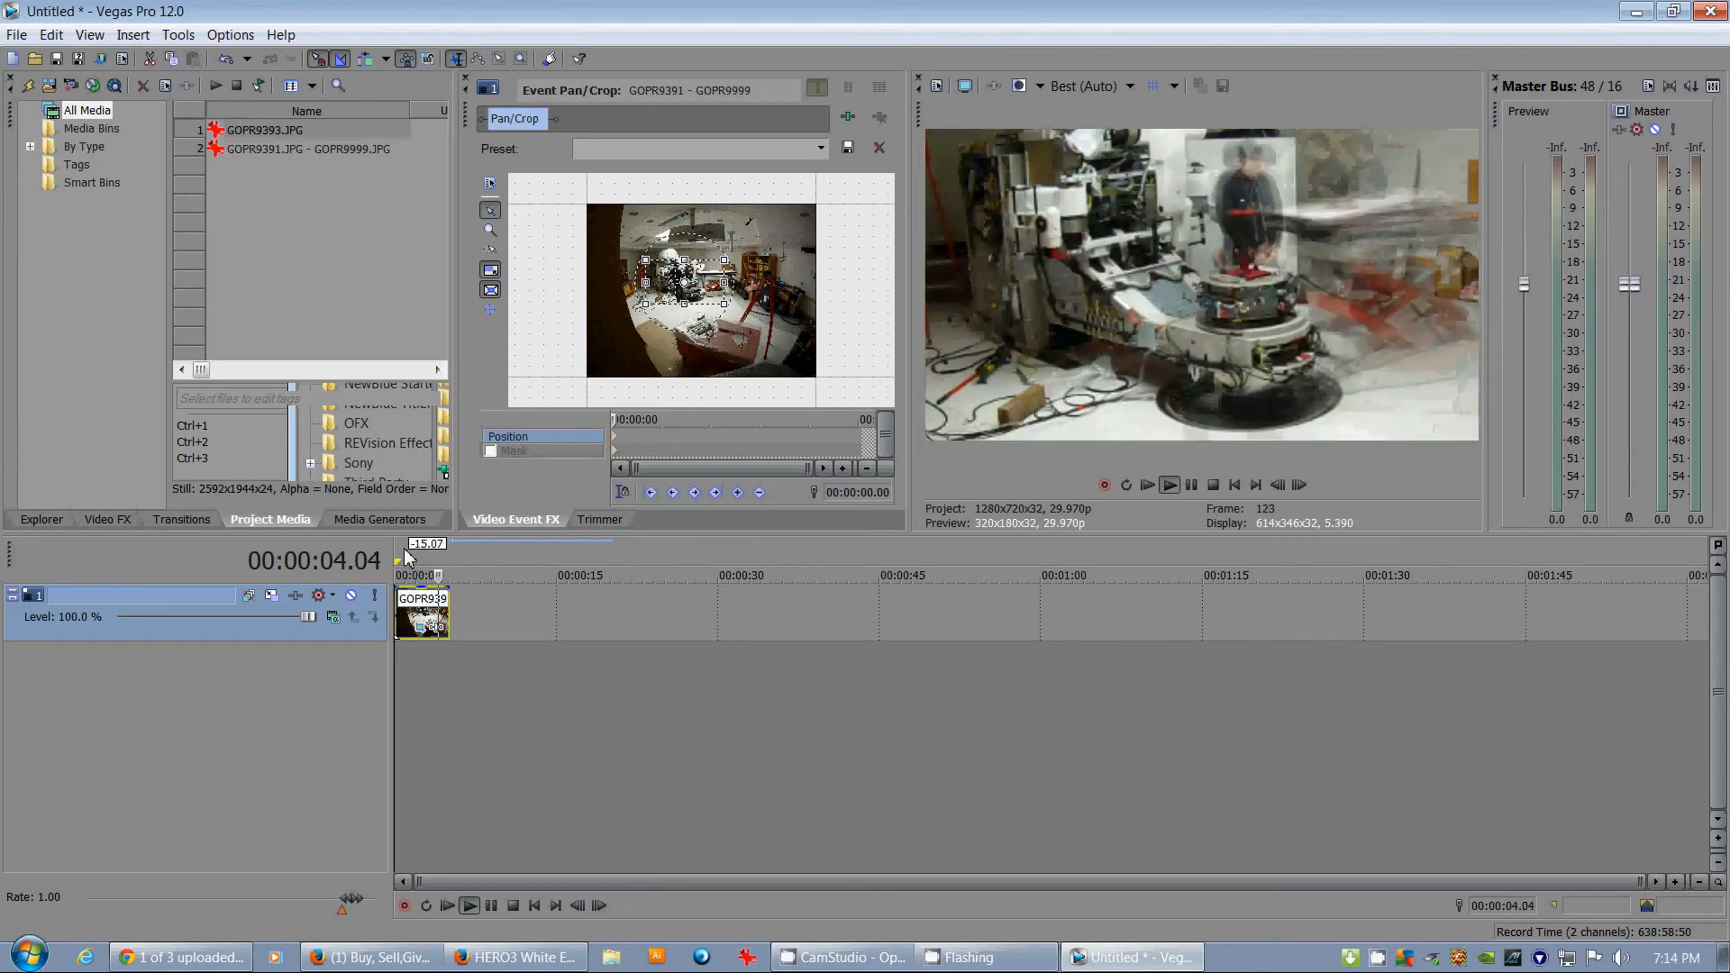
click(403, 556)
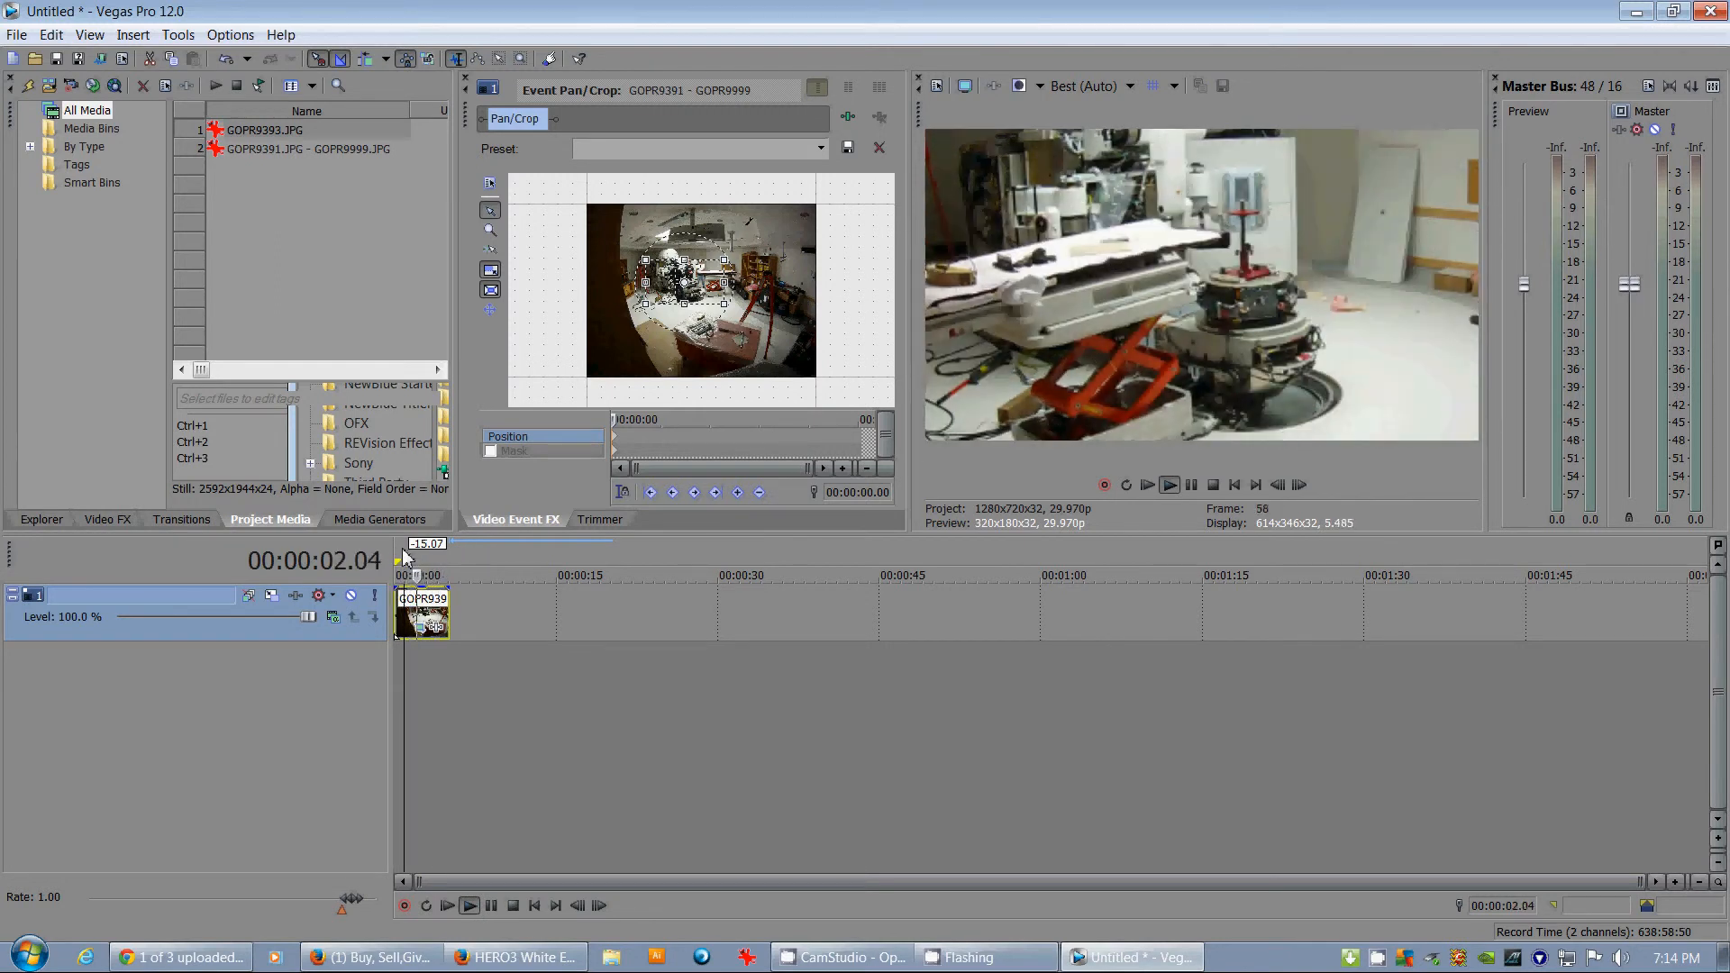
key(space)
click(408, 552)
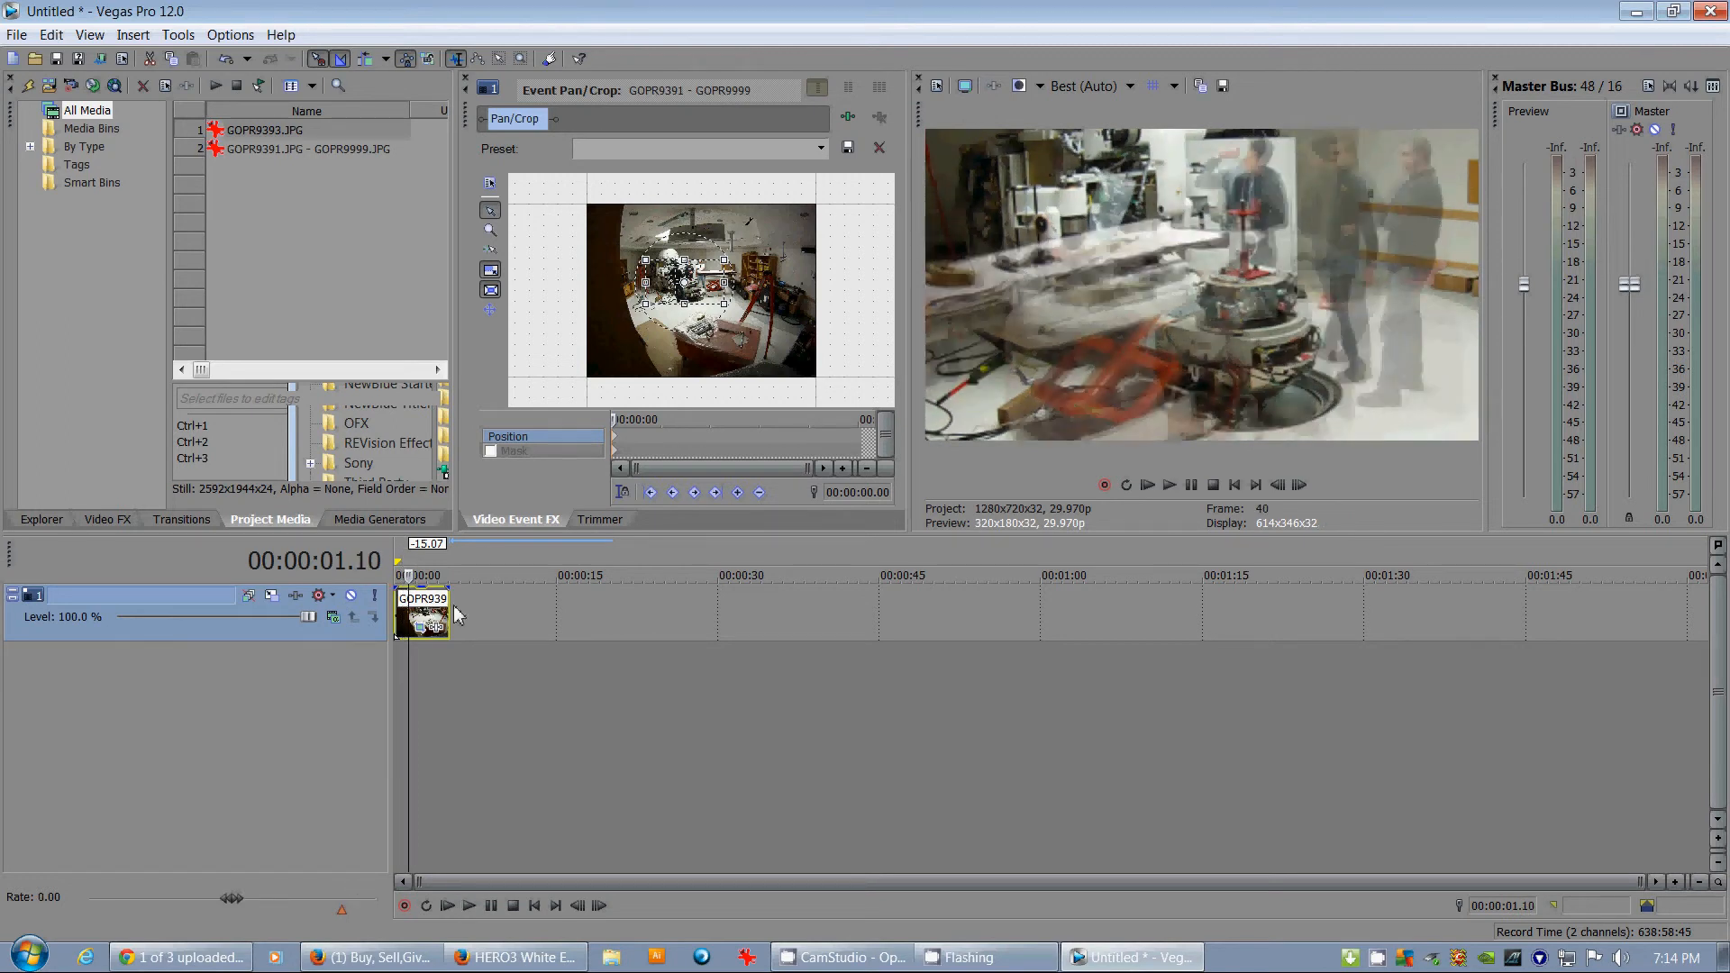
Set the sequence media's frame rate to 59.940 (Double NTSC) in the clip's properties
right_click(425, 613)
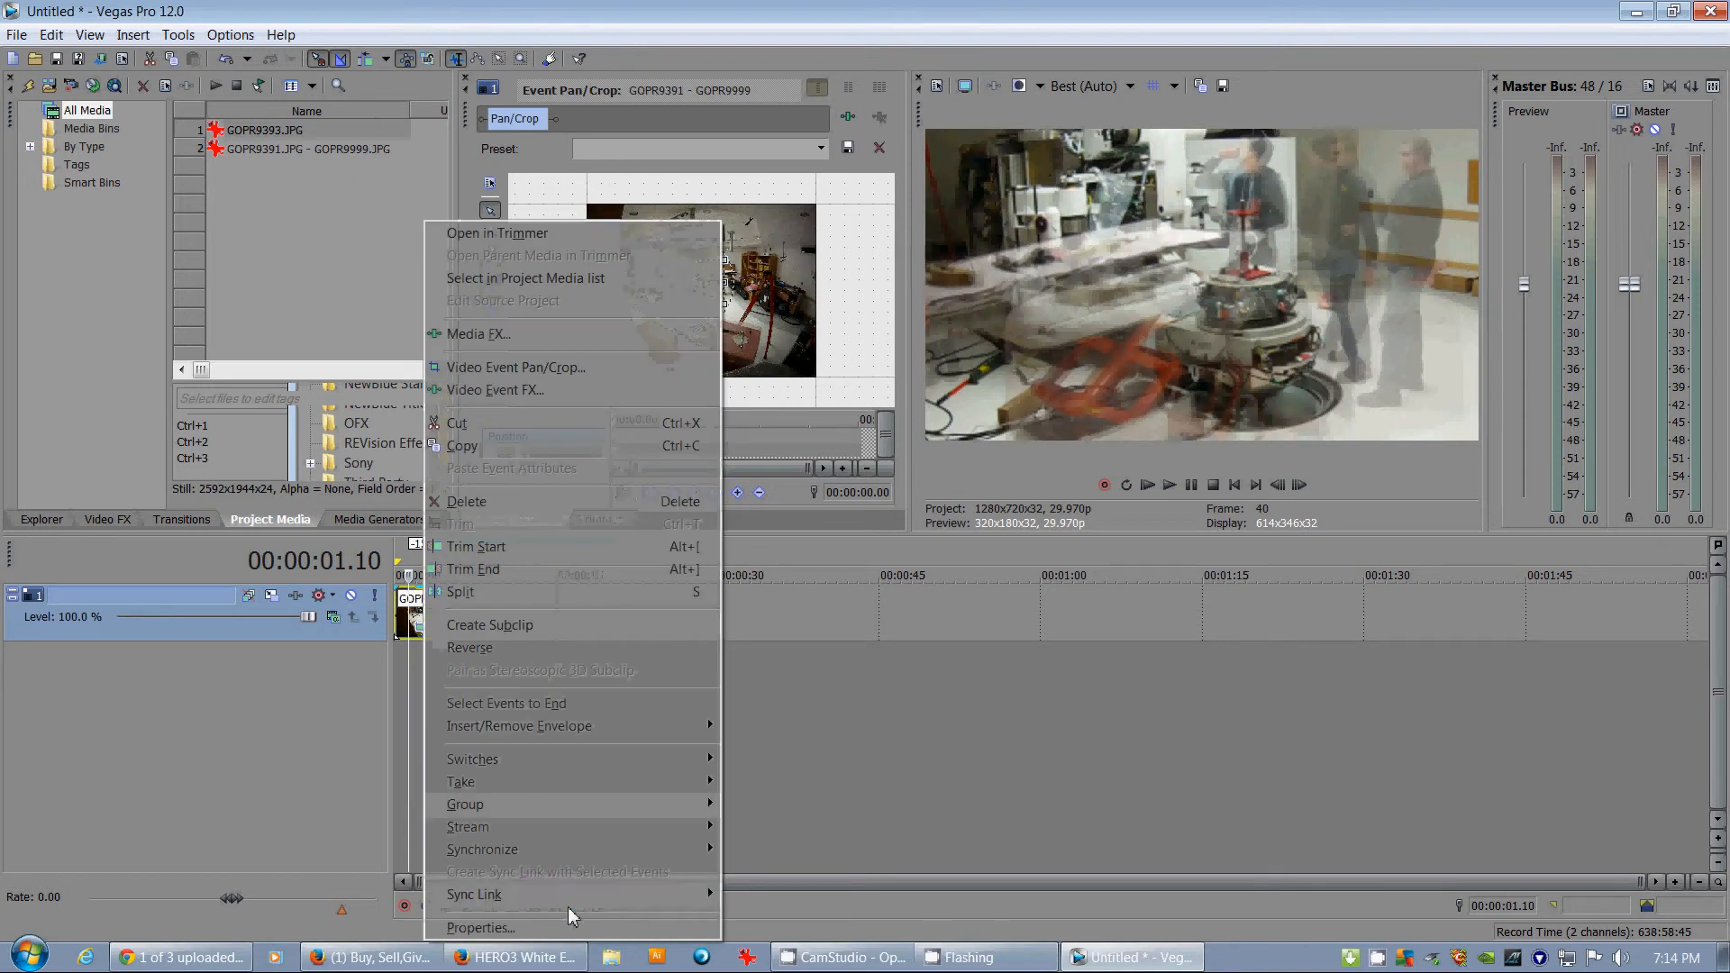
click(556, 928)
click(764, 140)
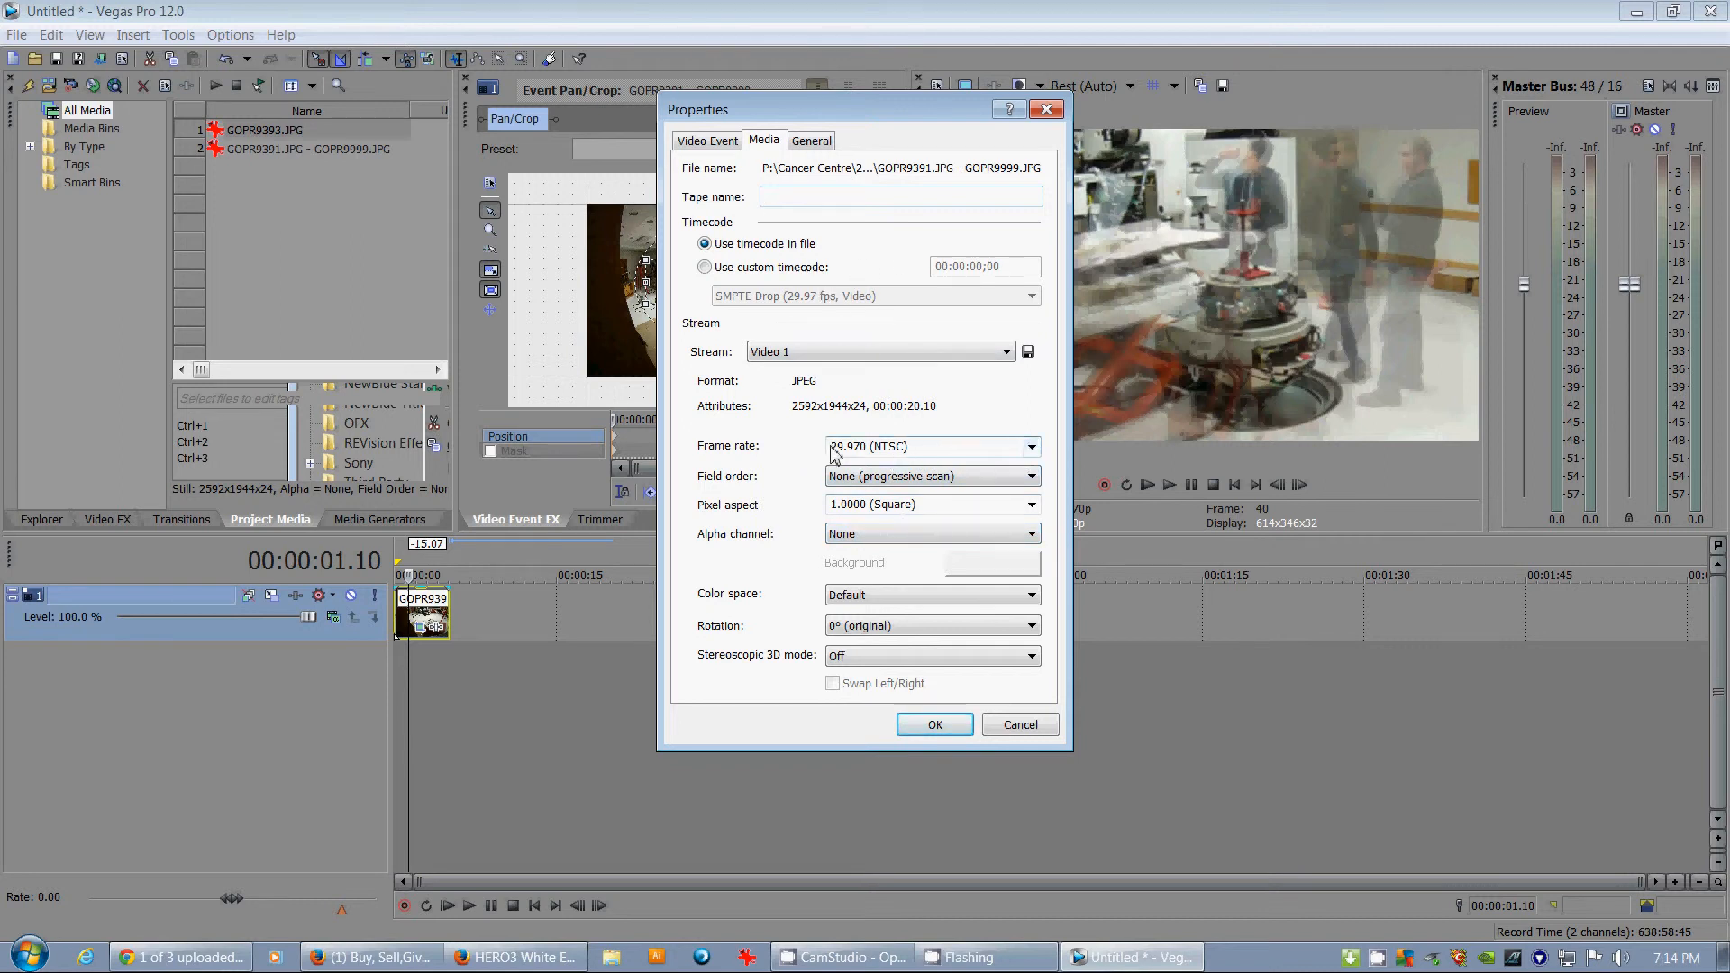
click(1032, 448)
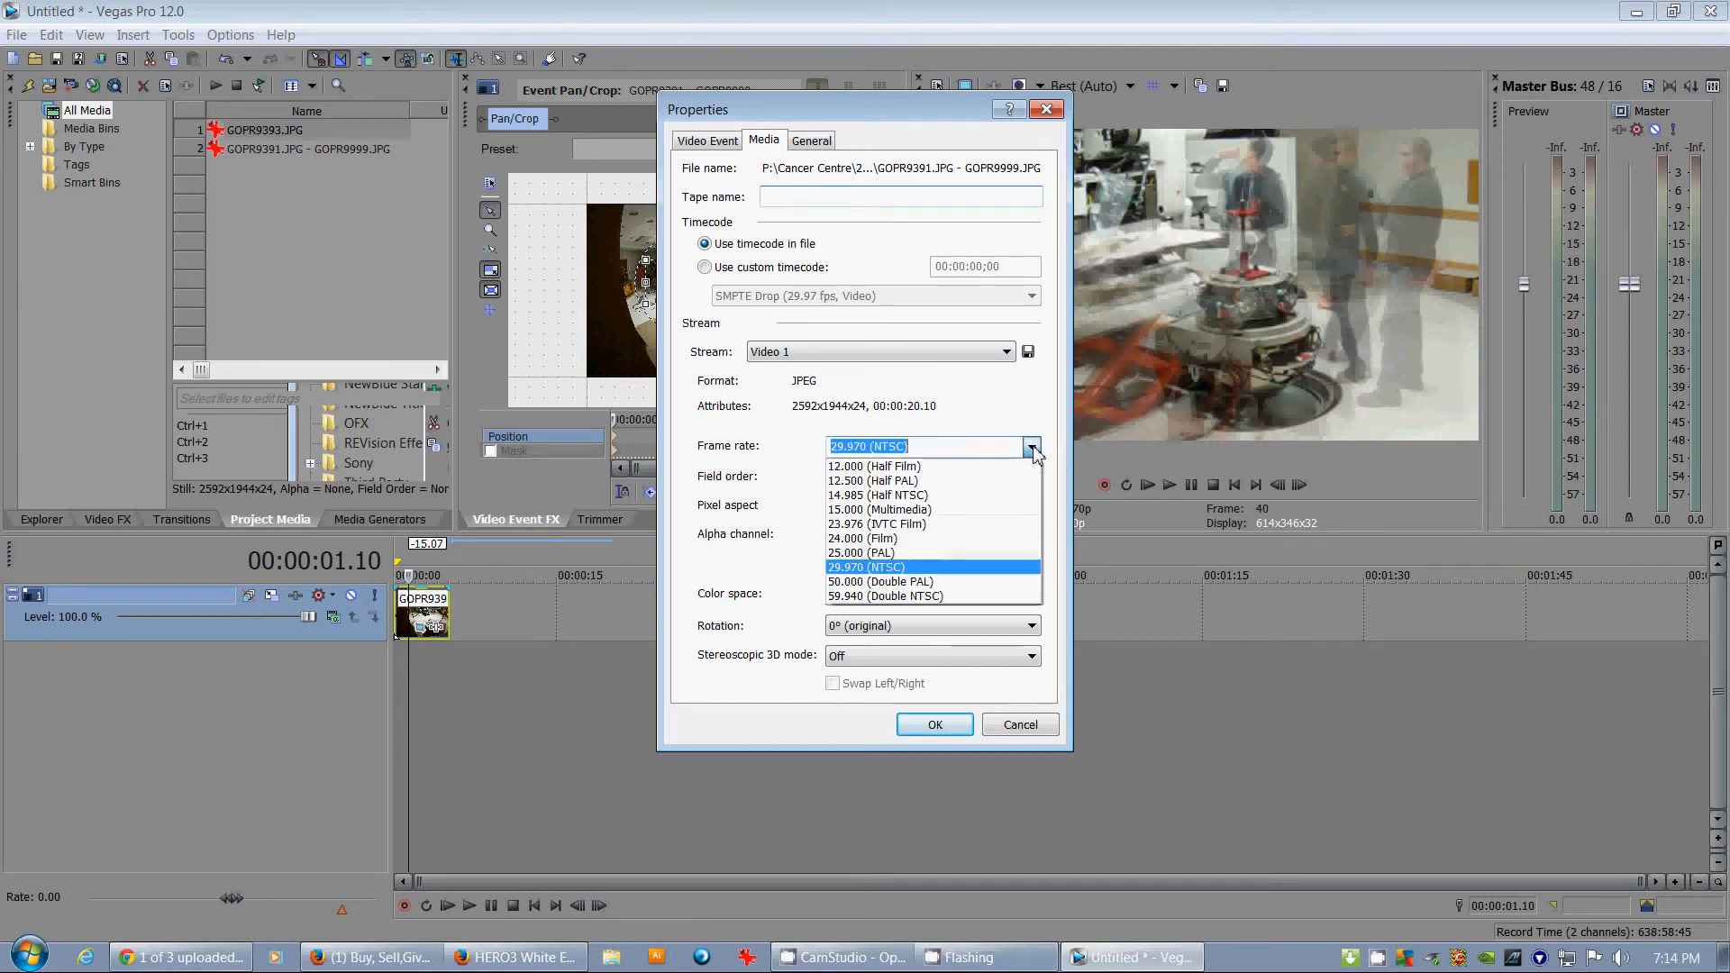
click(941, 597)
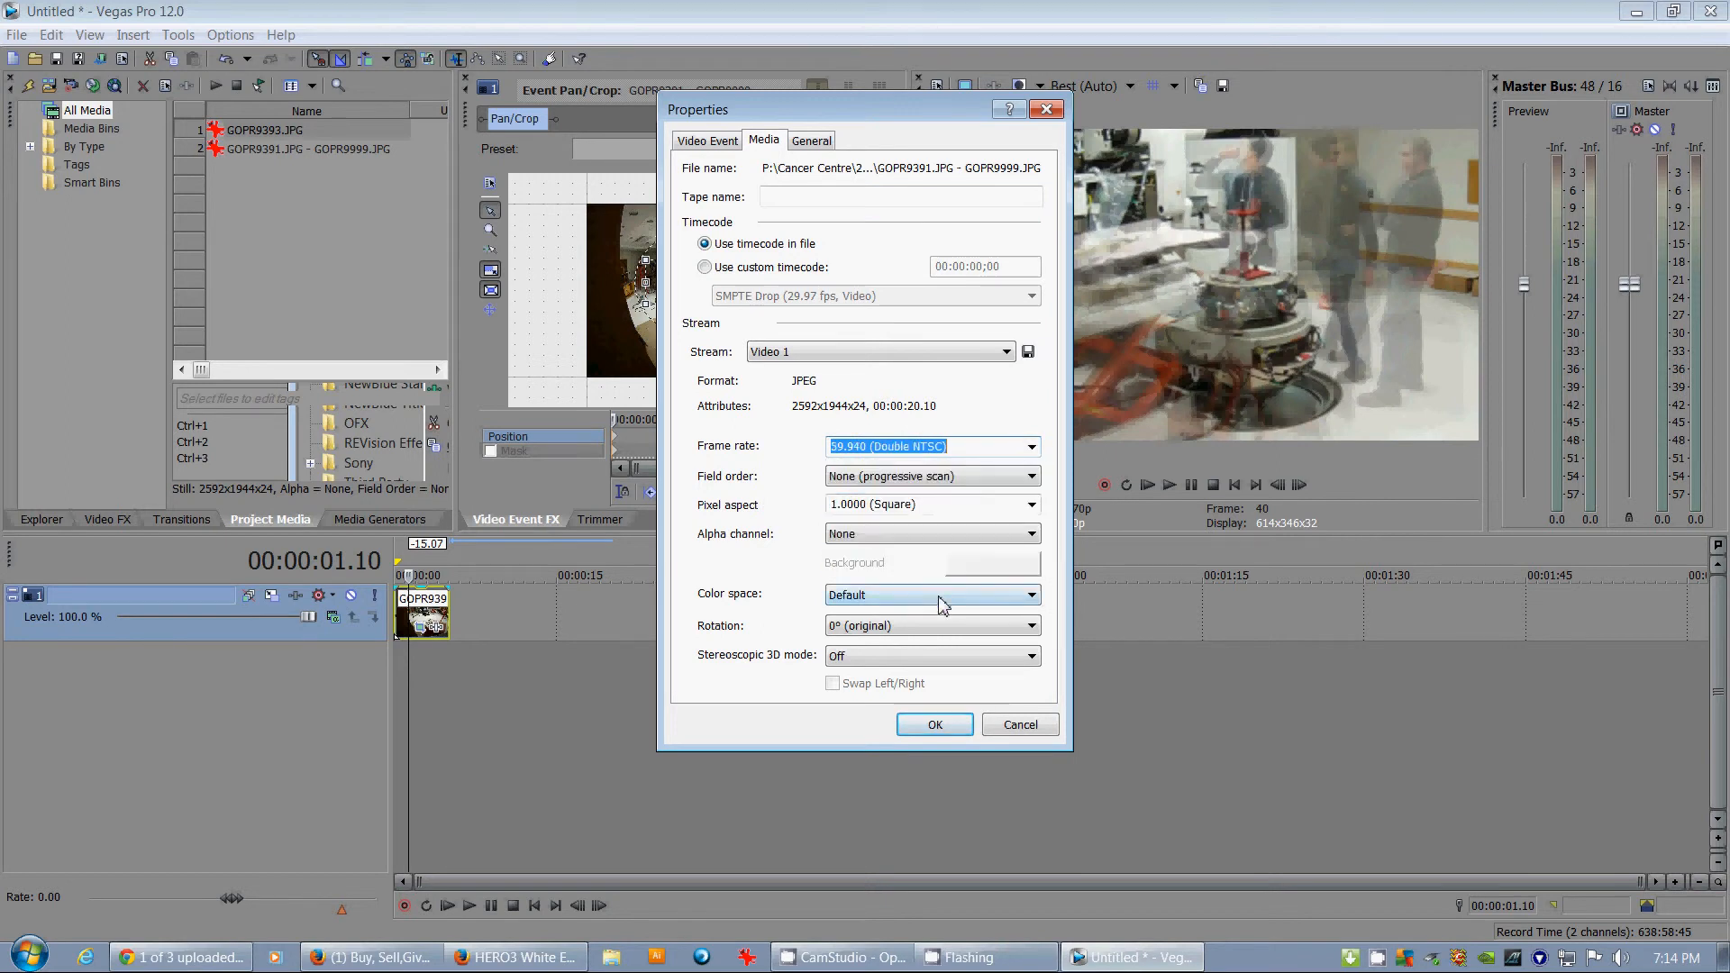
click(935, 726)
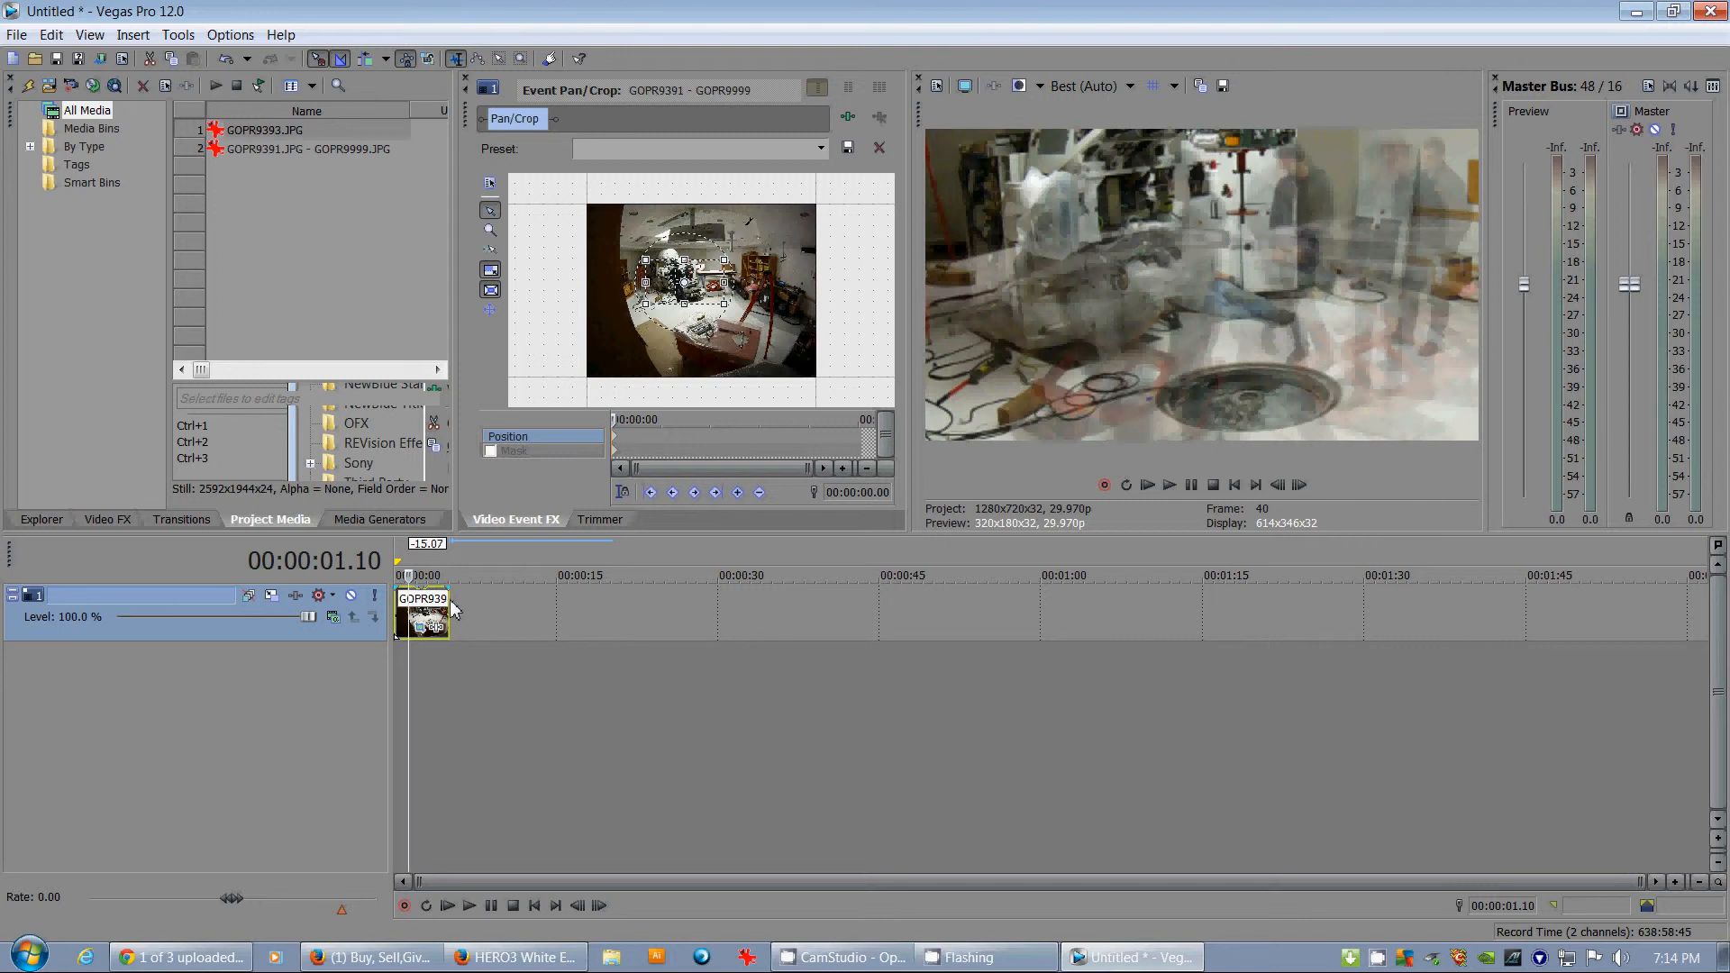
Time-stretch the compressed clip by about 17 seconds, and undo the recent speed changes
drag(451, 611, 631, 635)
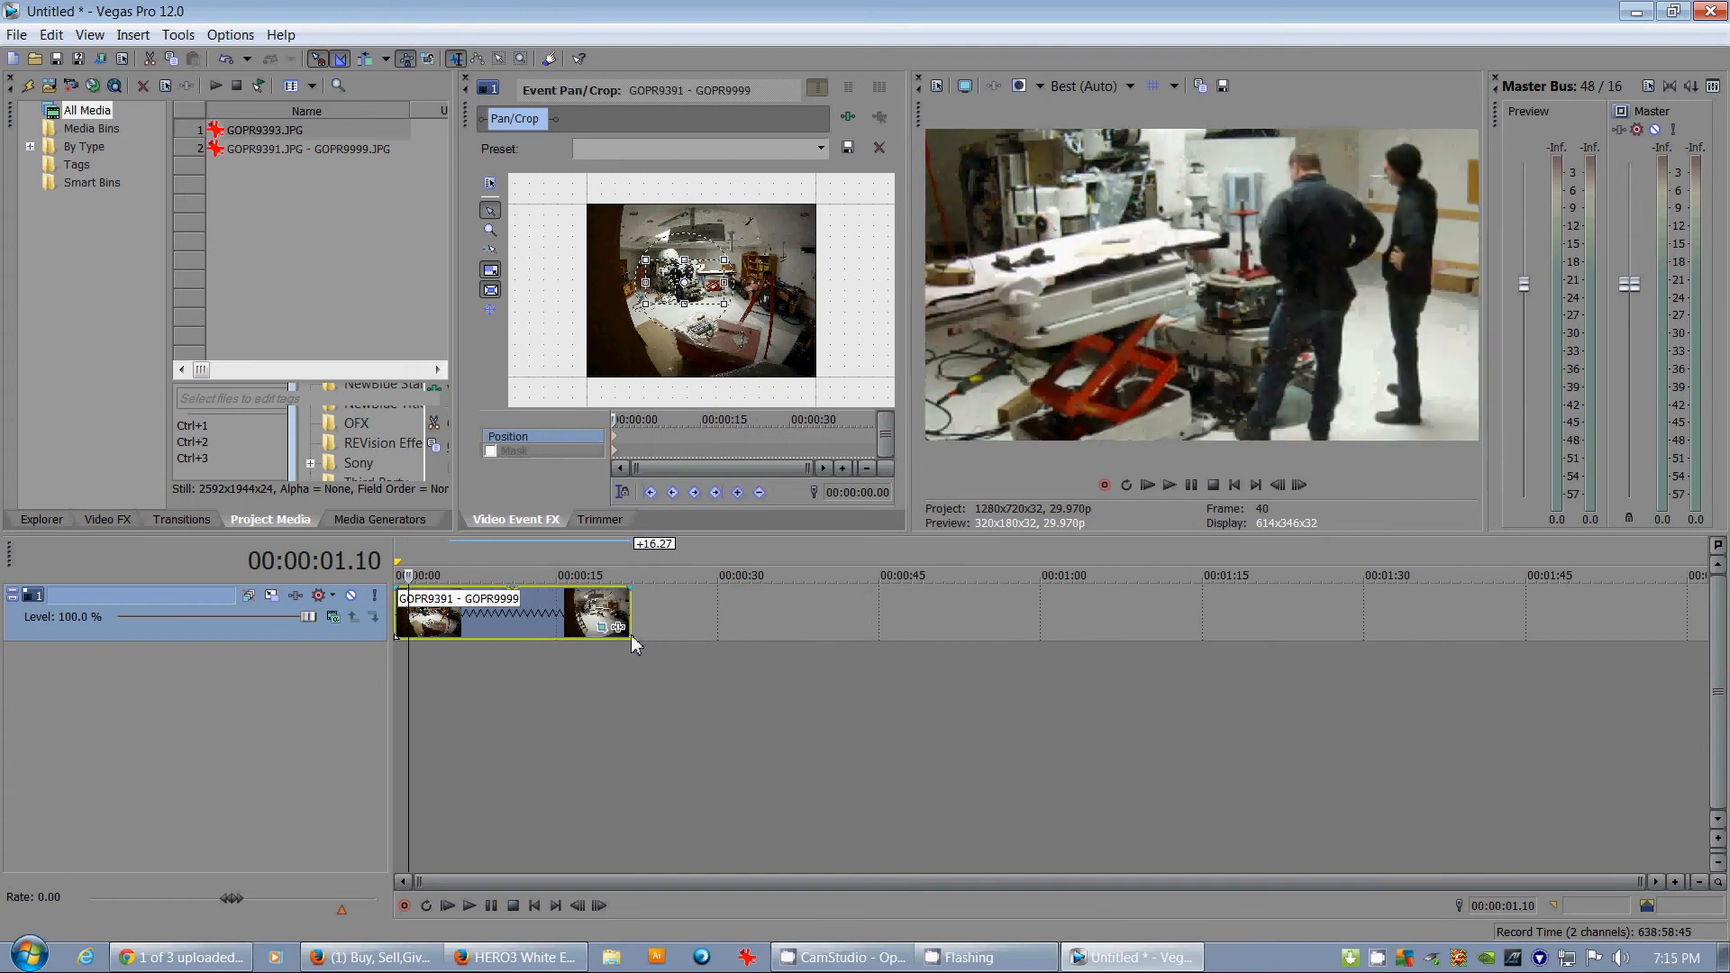
key(ctrl+z)
key(ctrl+z)
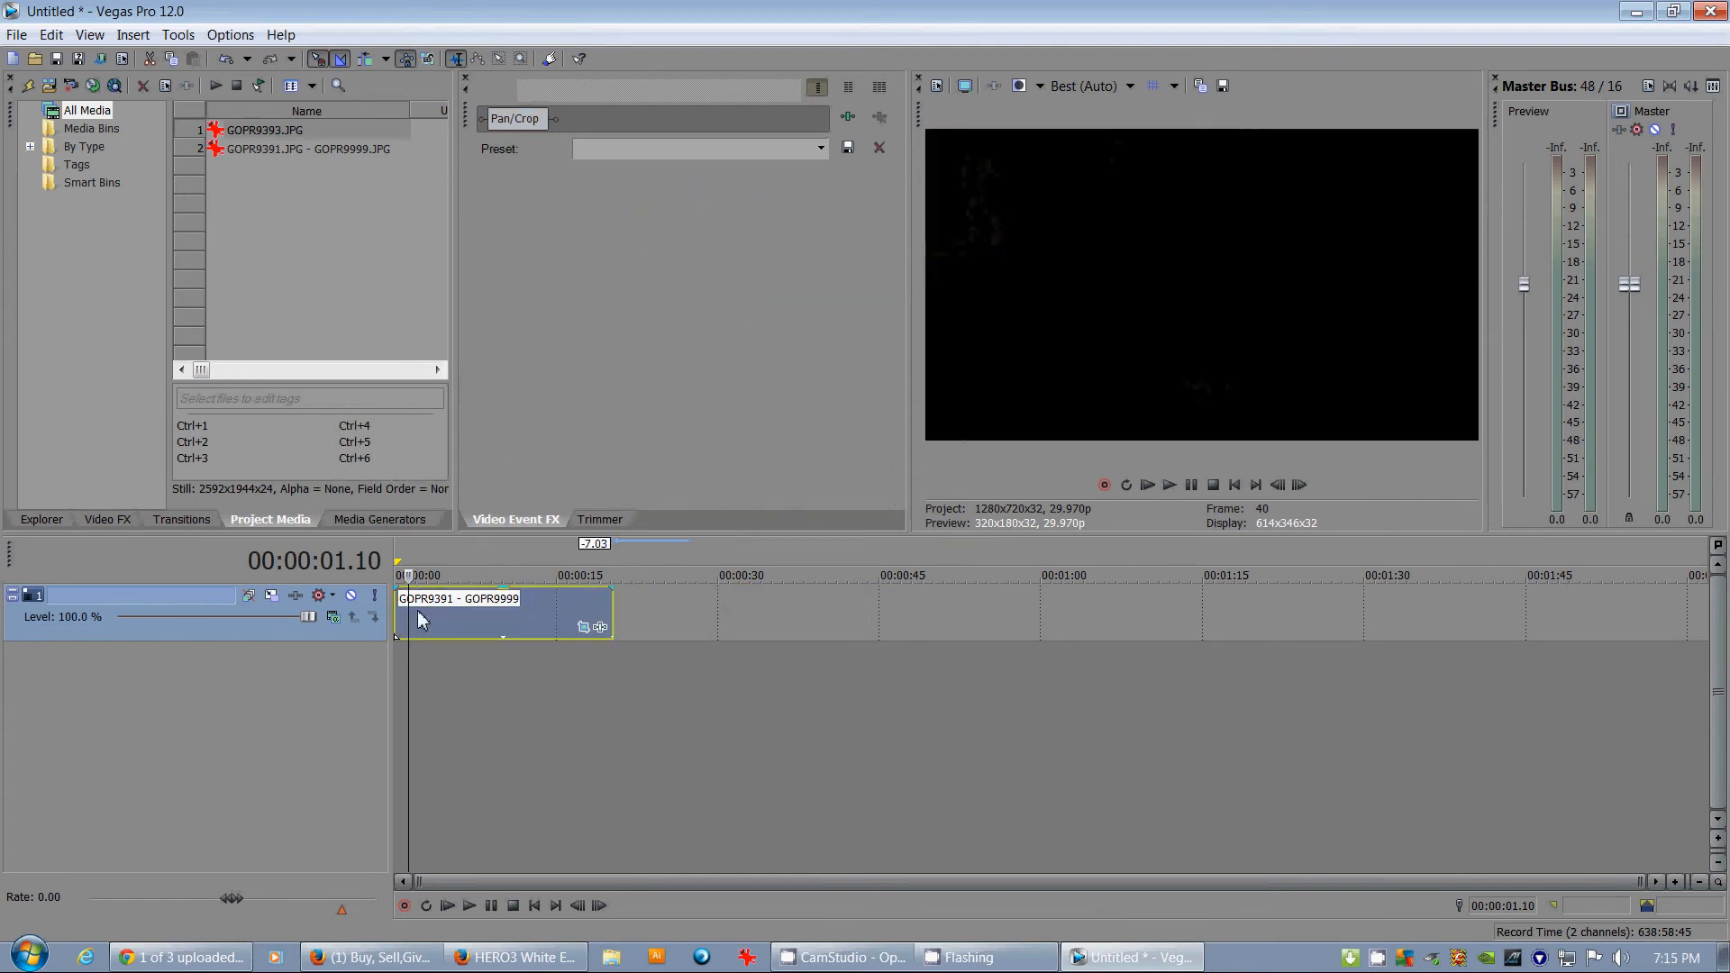
Play the restored sequence clip from about its middle to review the original speed
click(520, 611)
key(space)
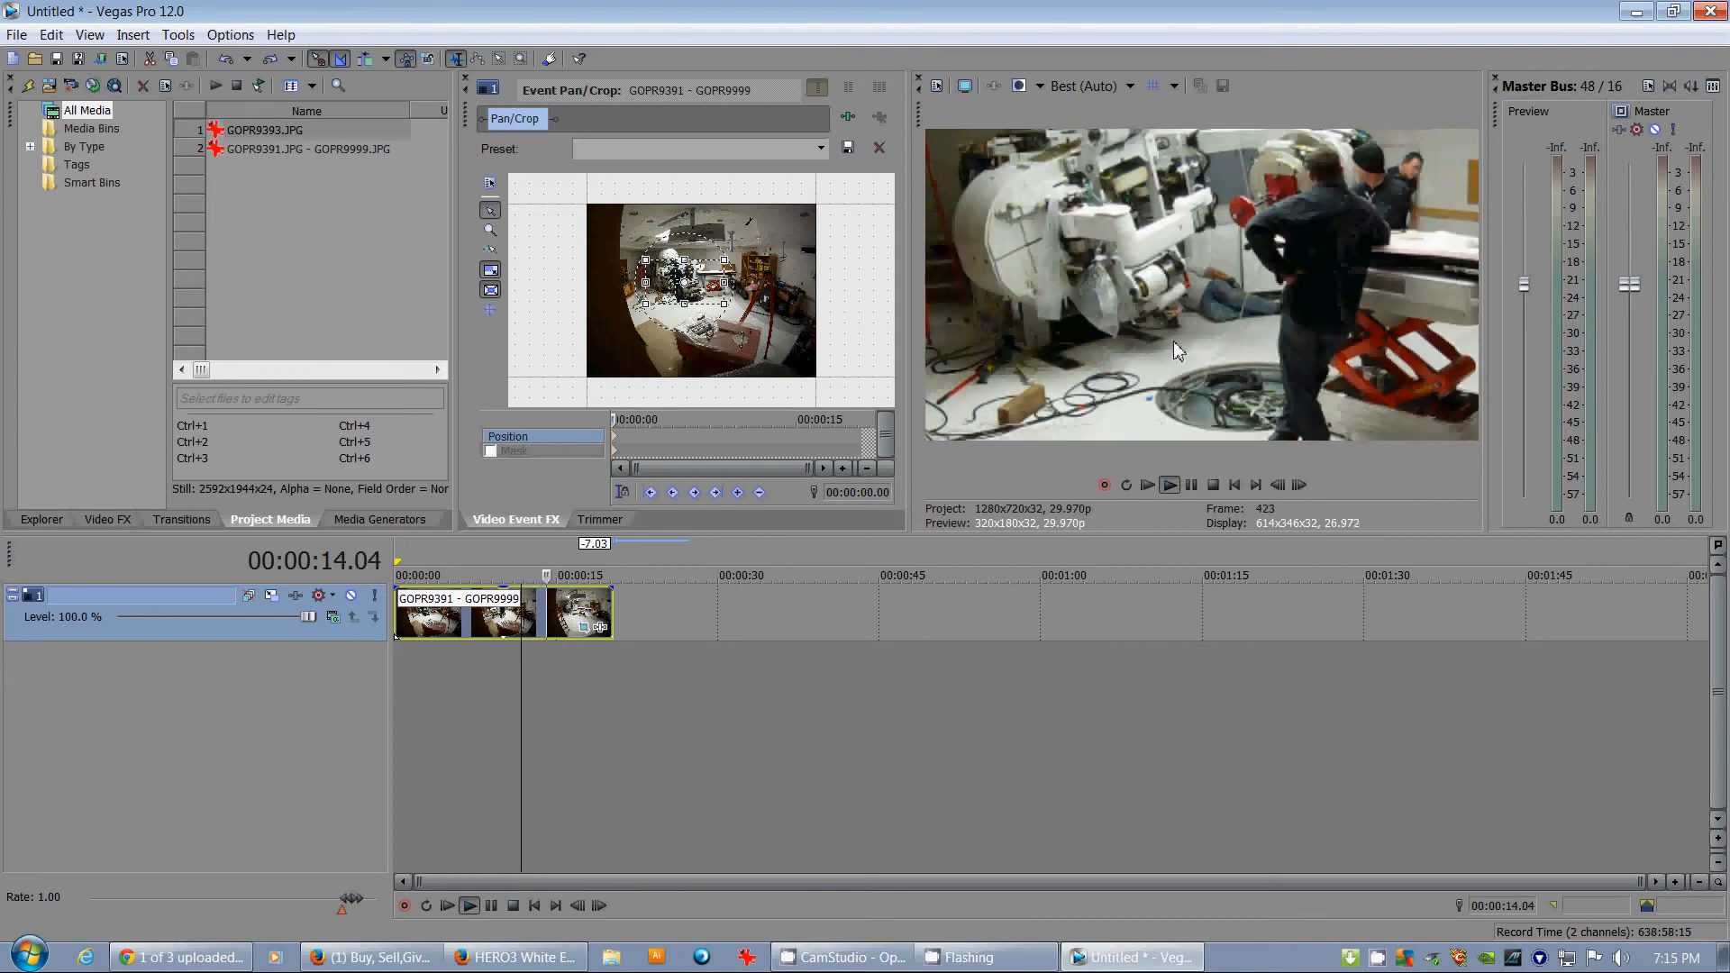
click(489, 548)
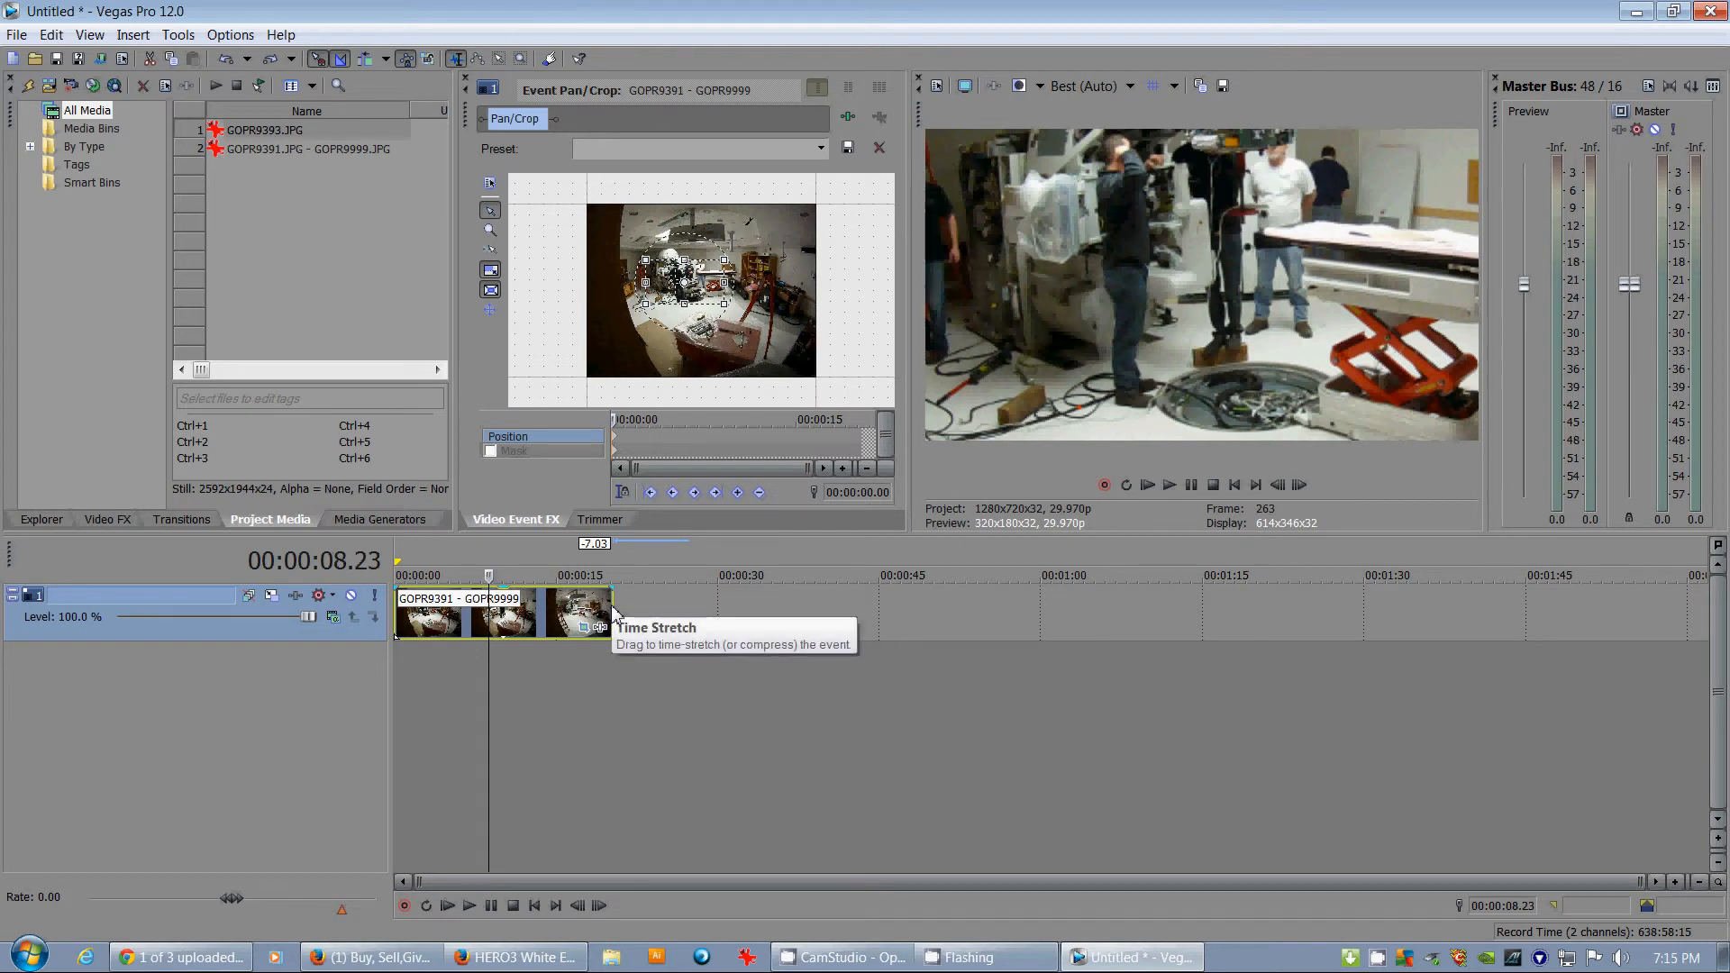
Time-stretch the sequence clip by about 12.5 seconds, play the slowed footage, and undo the stretch
drag(613, 613, 750, 624)
click(474, 550)
key(space)
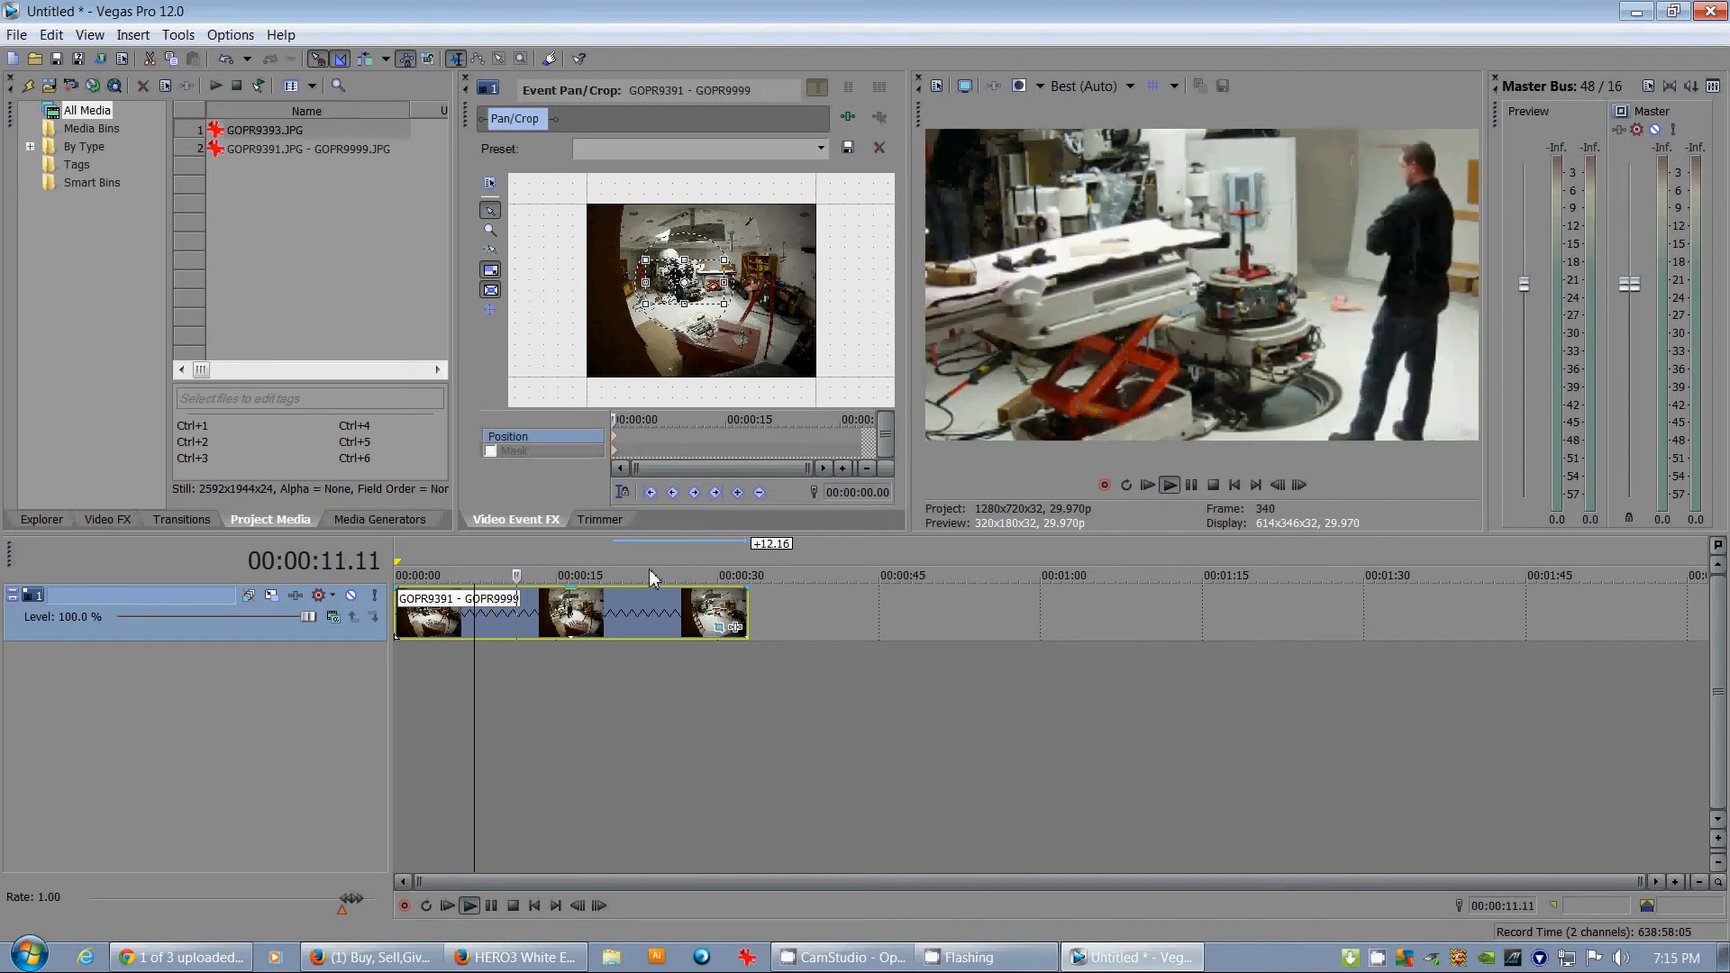
key(Return)
key(ctrl+z)
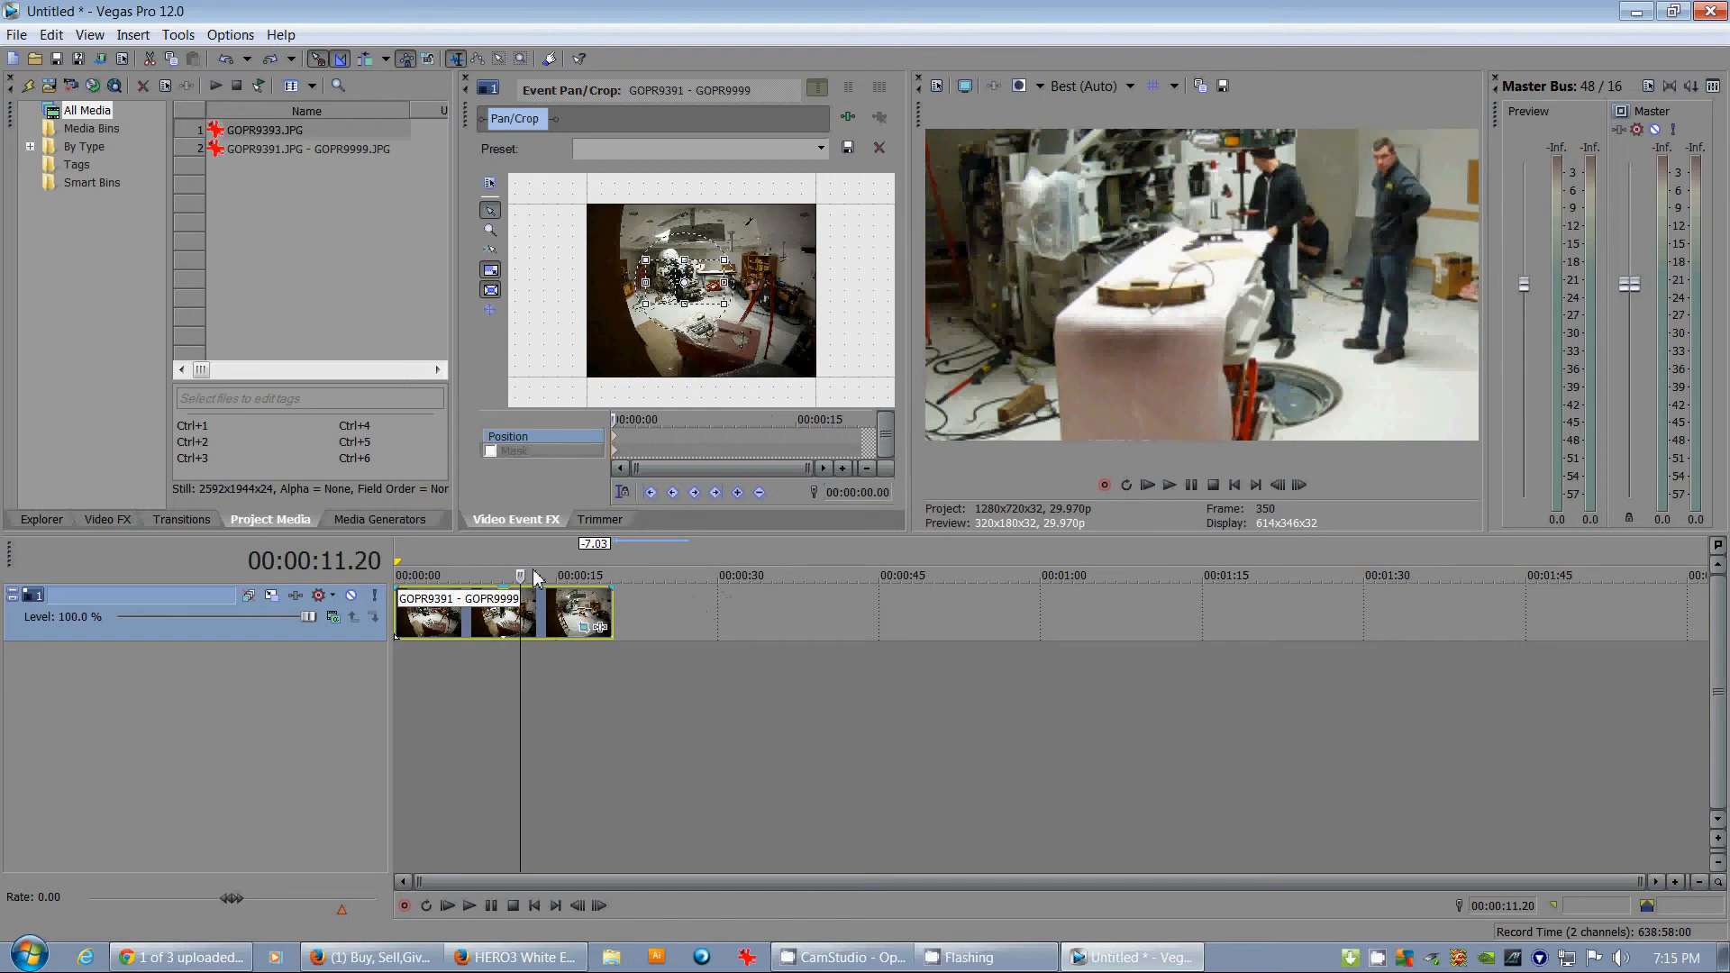
click(493, 557)
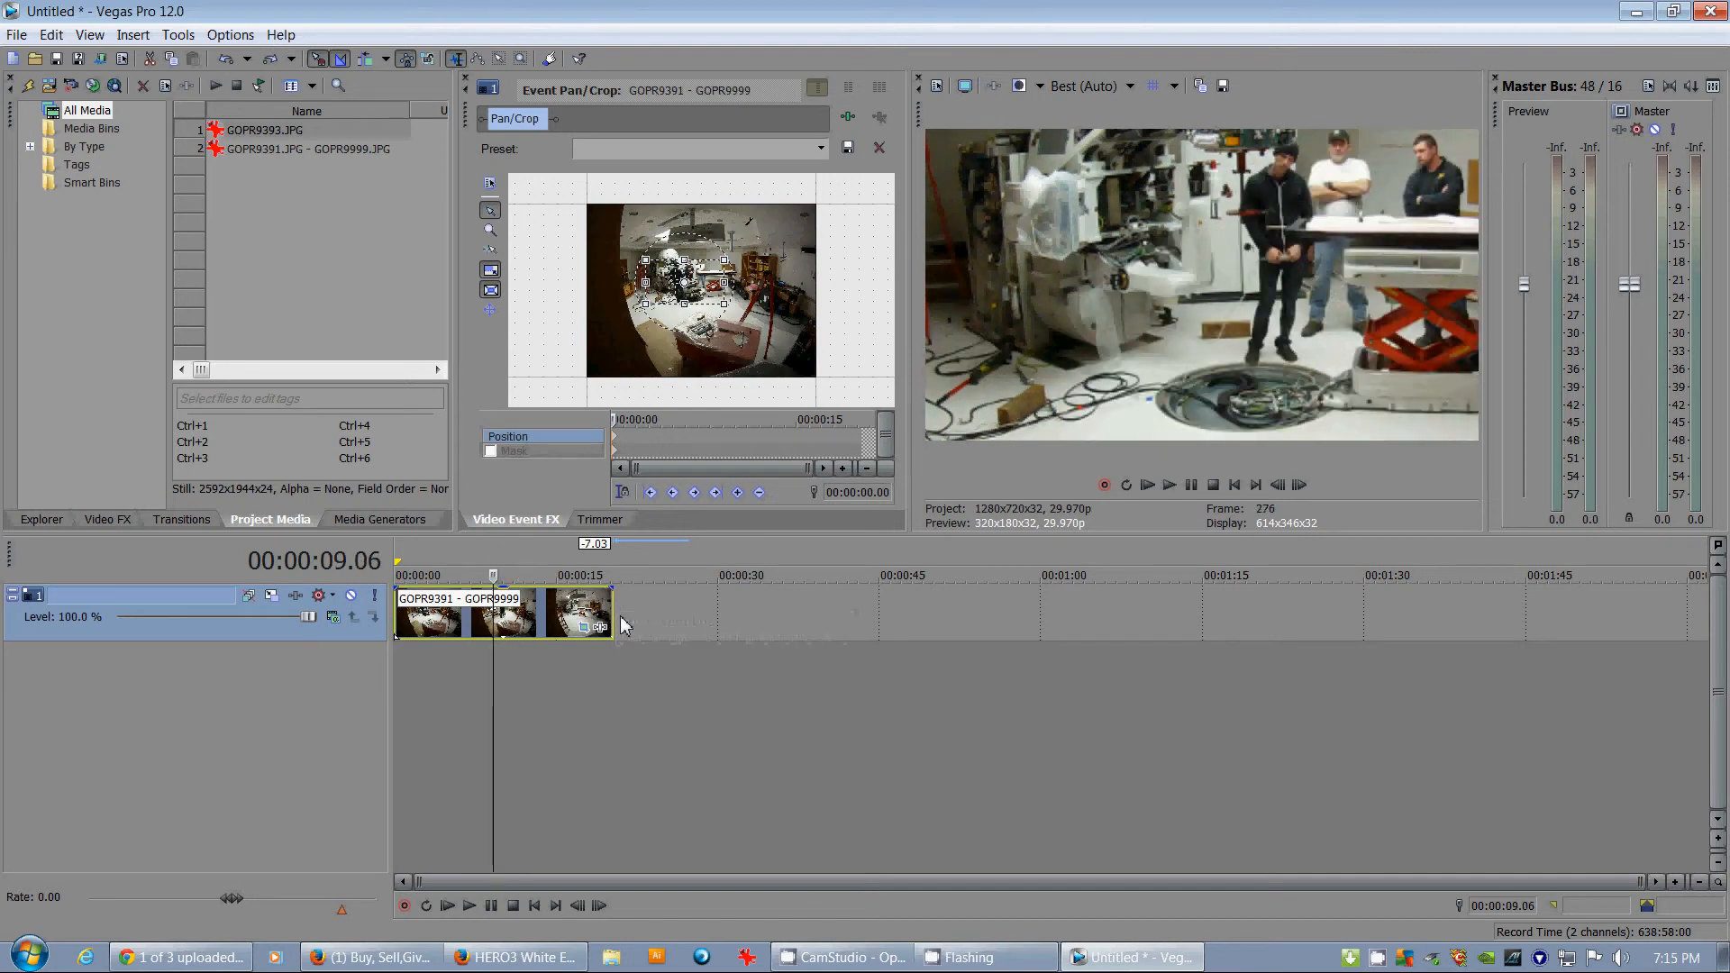
Scrub back and forth through the second half of the sequence clip to examine the reframed footage
click(525, 613)
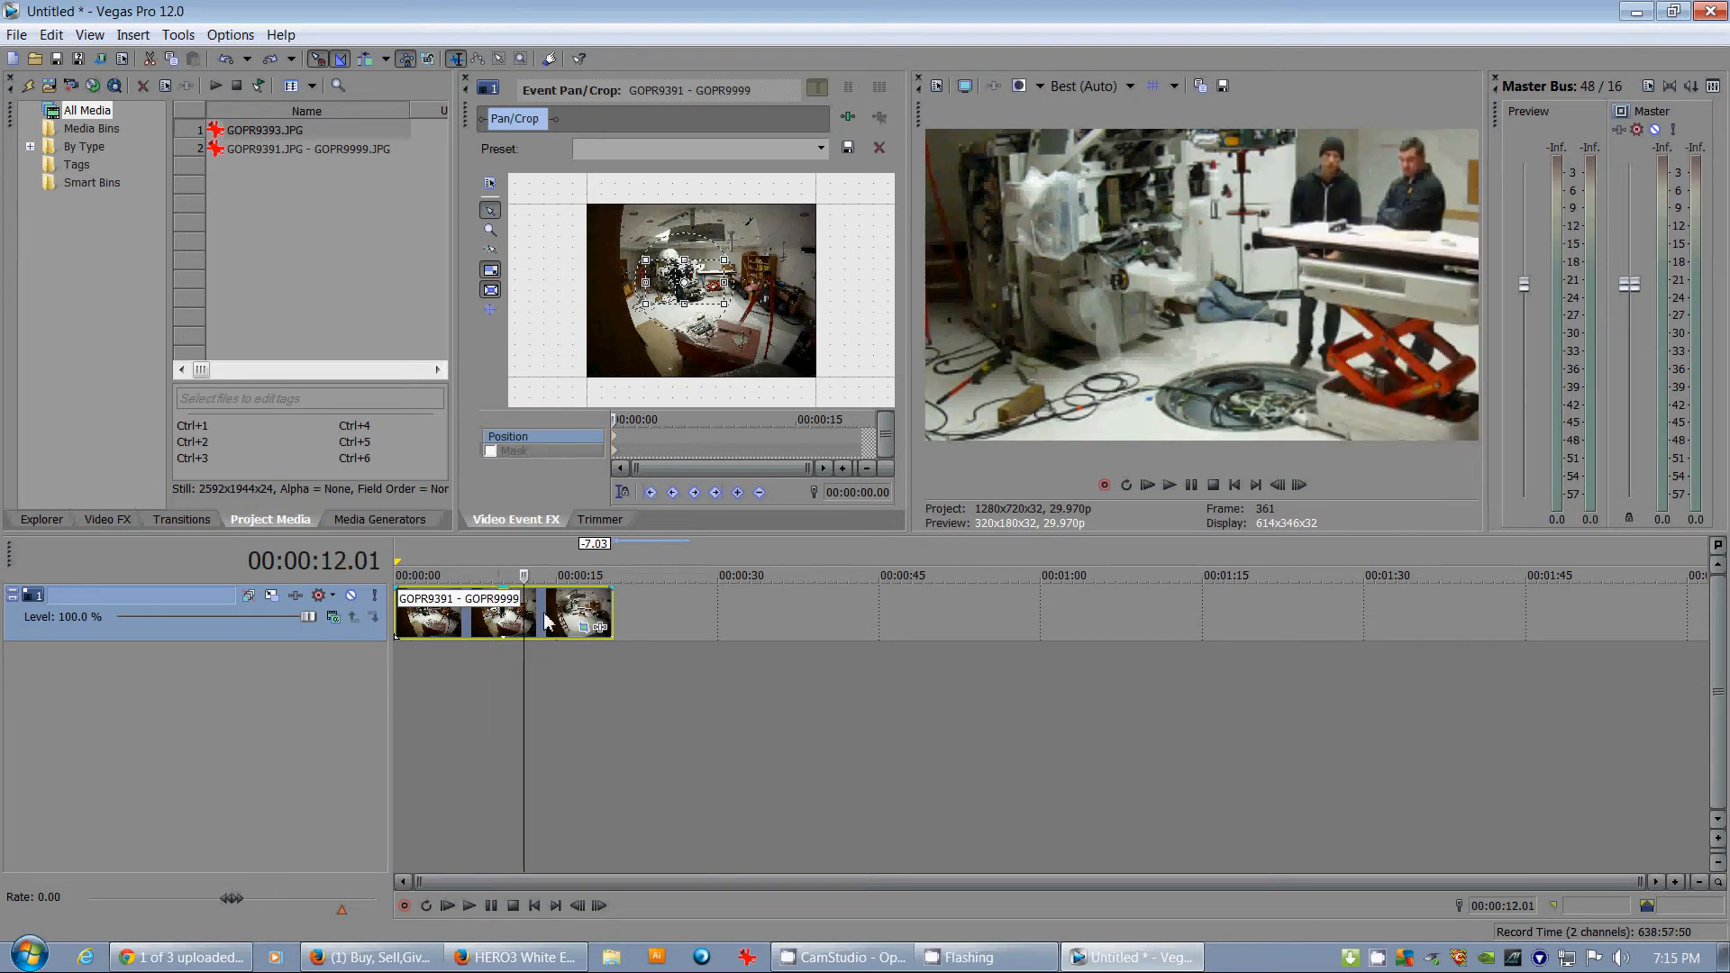
click(554, 549)
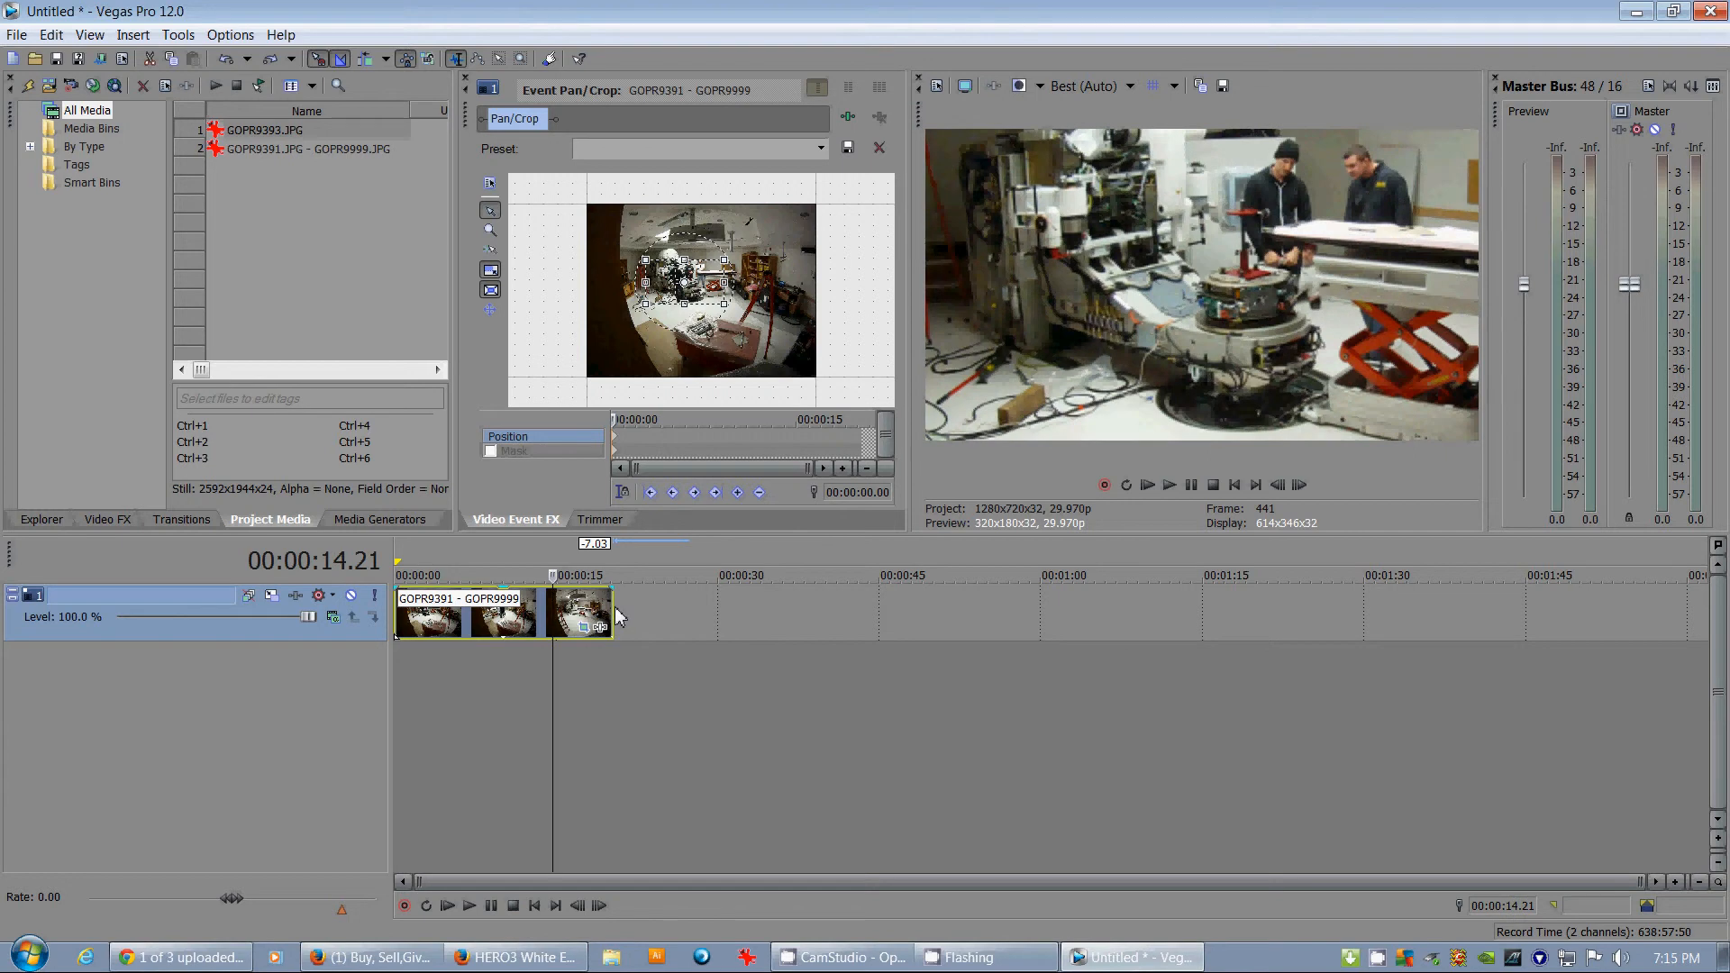
click(589, 615)
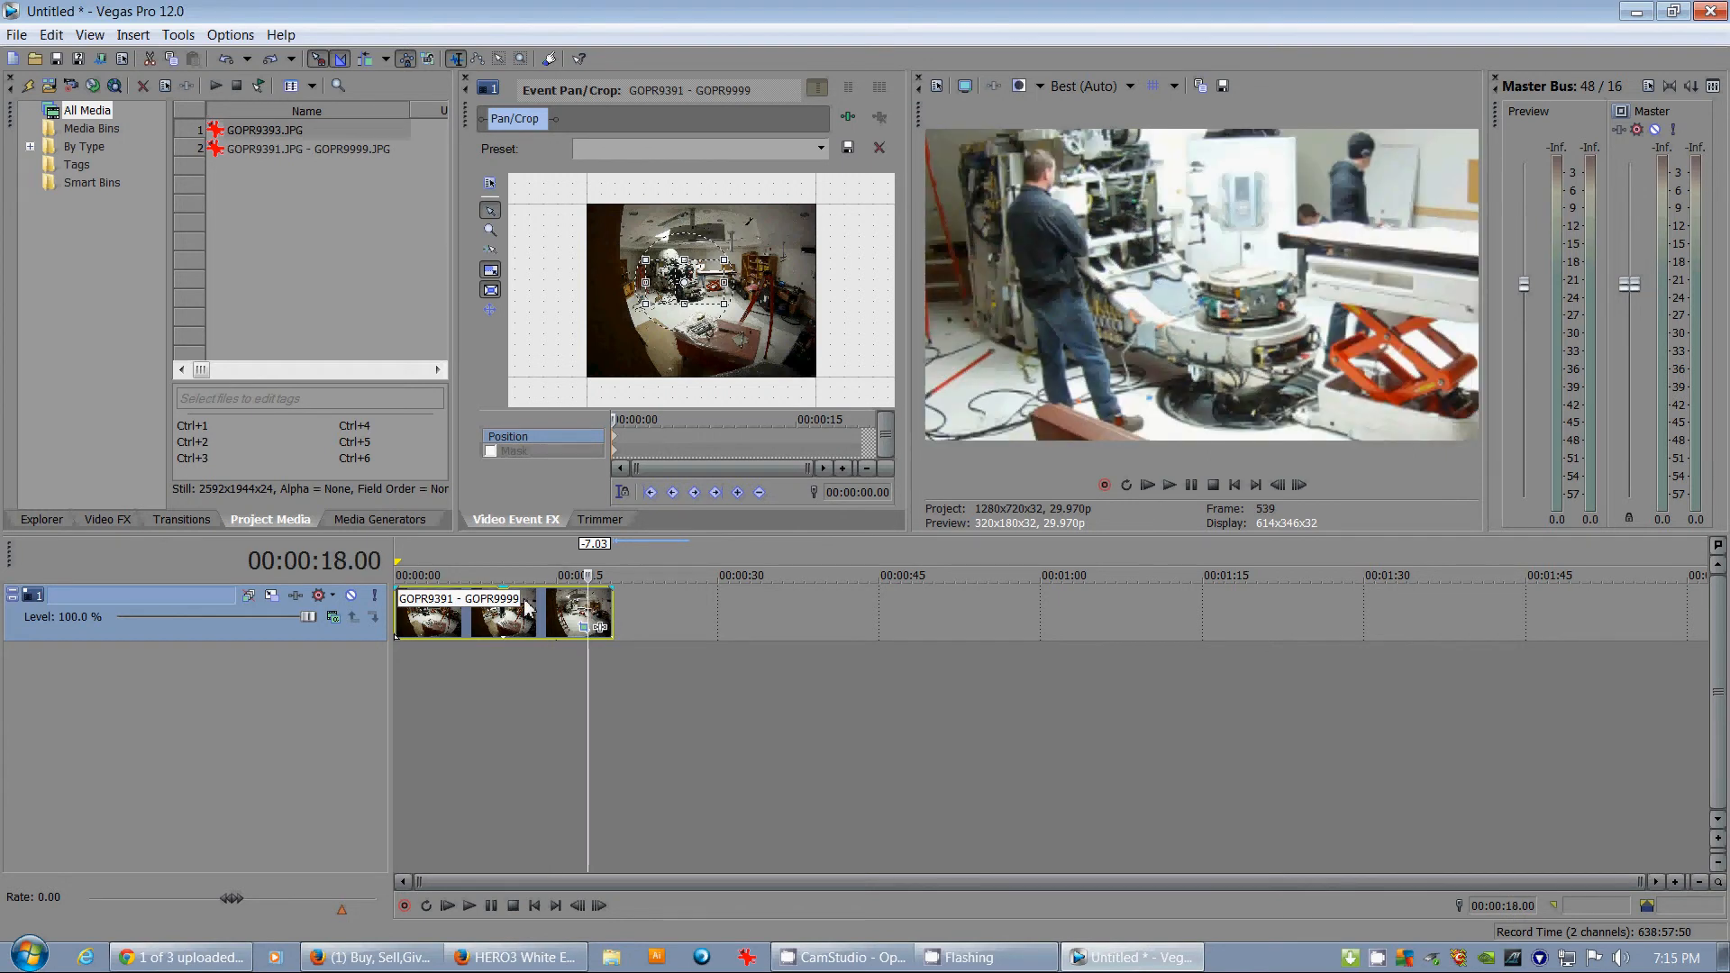
click(525, 618)
click(596, 608)
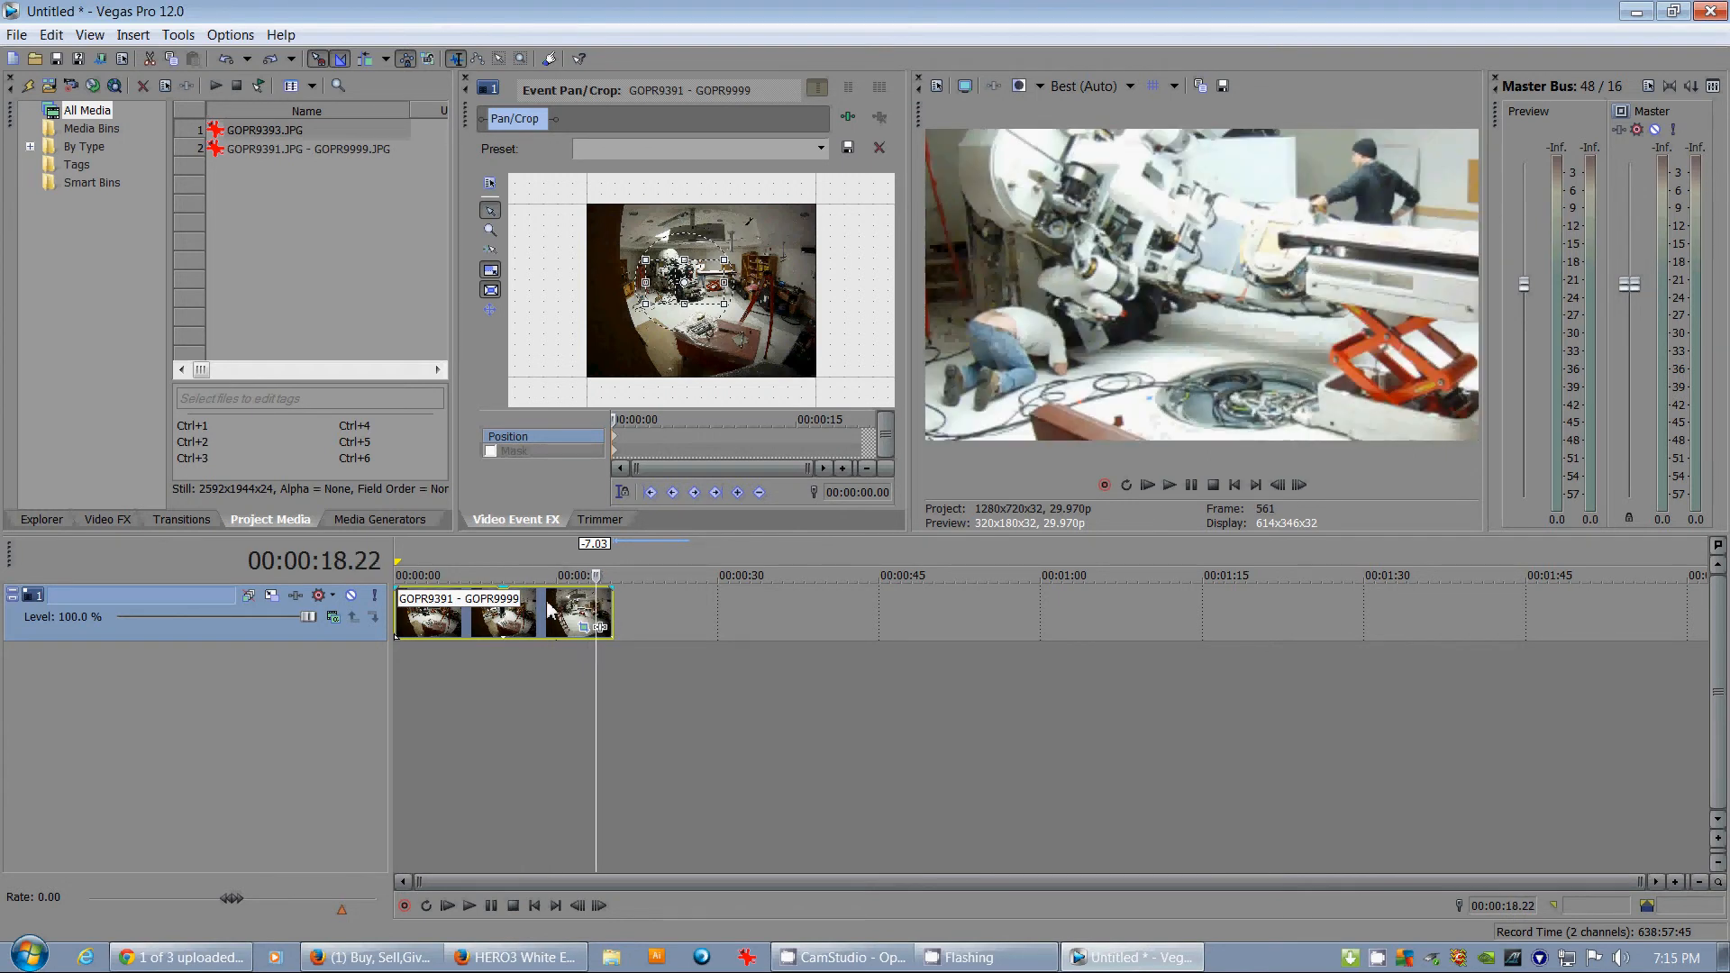
click(528, 607)
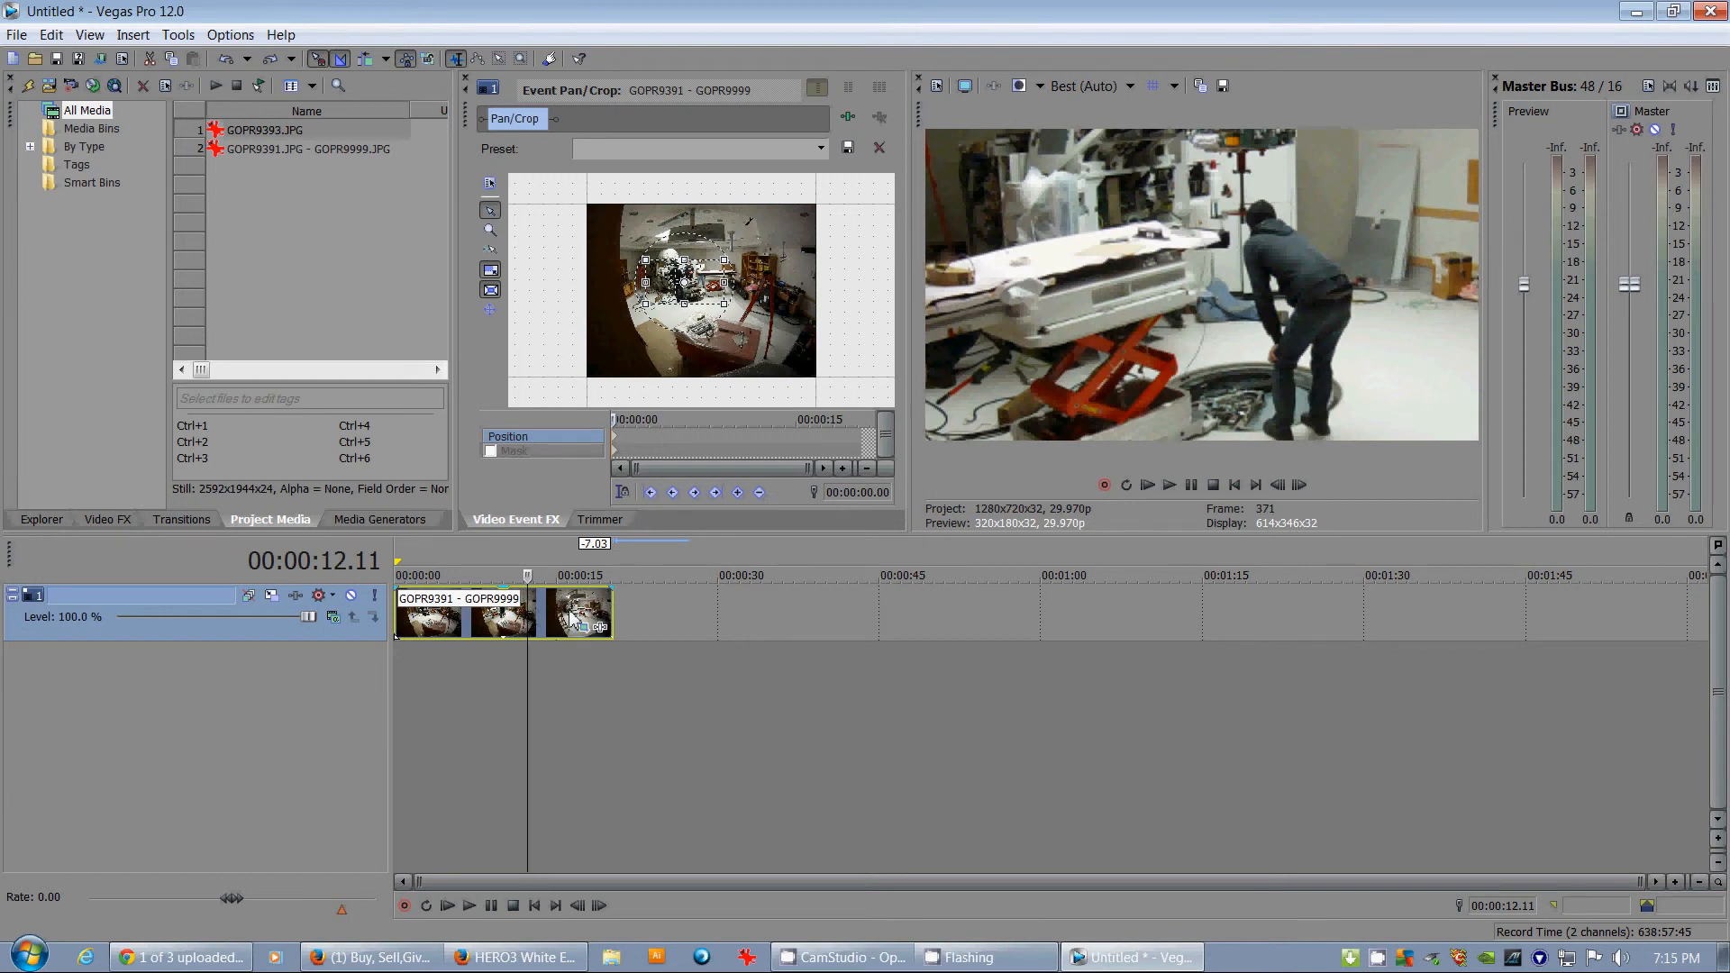
click(569, 615)
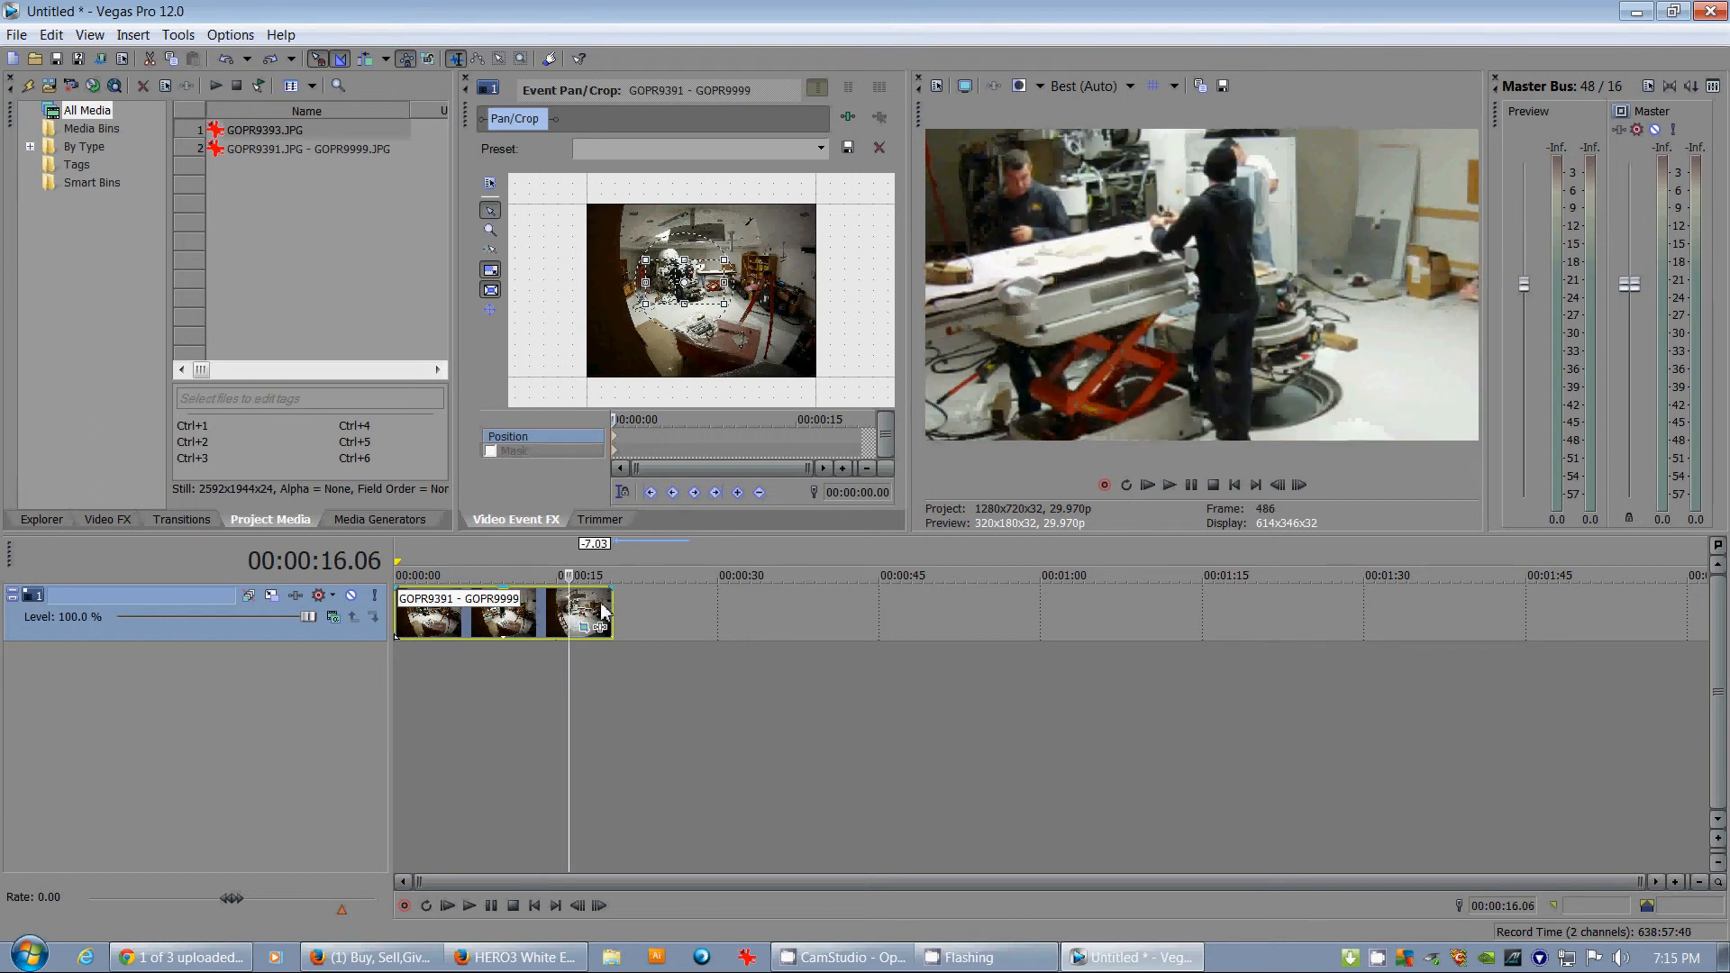
Widen the clip's starting pan/crop frame, add a tighter crop keyframe at 00:00:20.10, and play the resulting zoom
click(466, 555)
key(space)
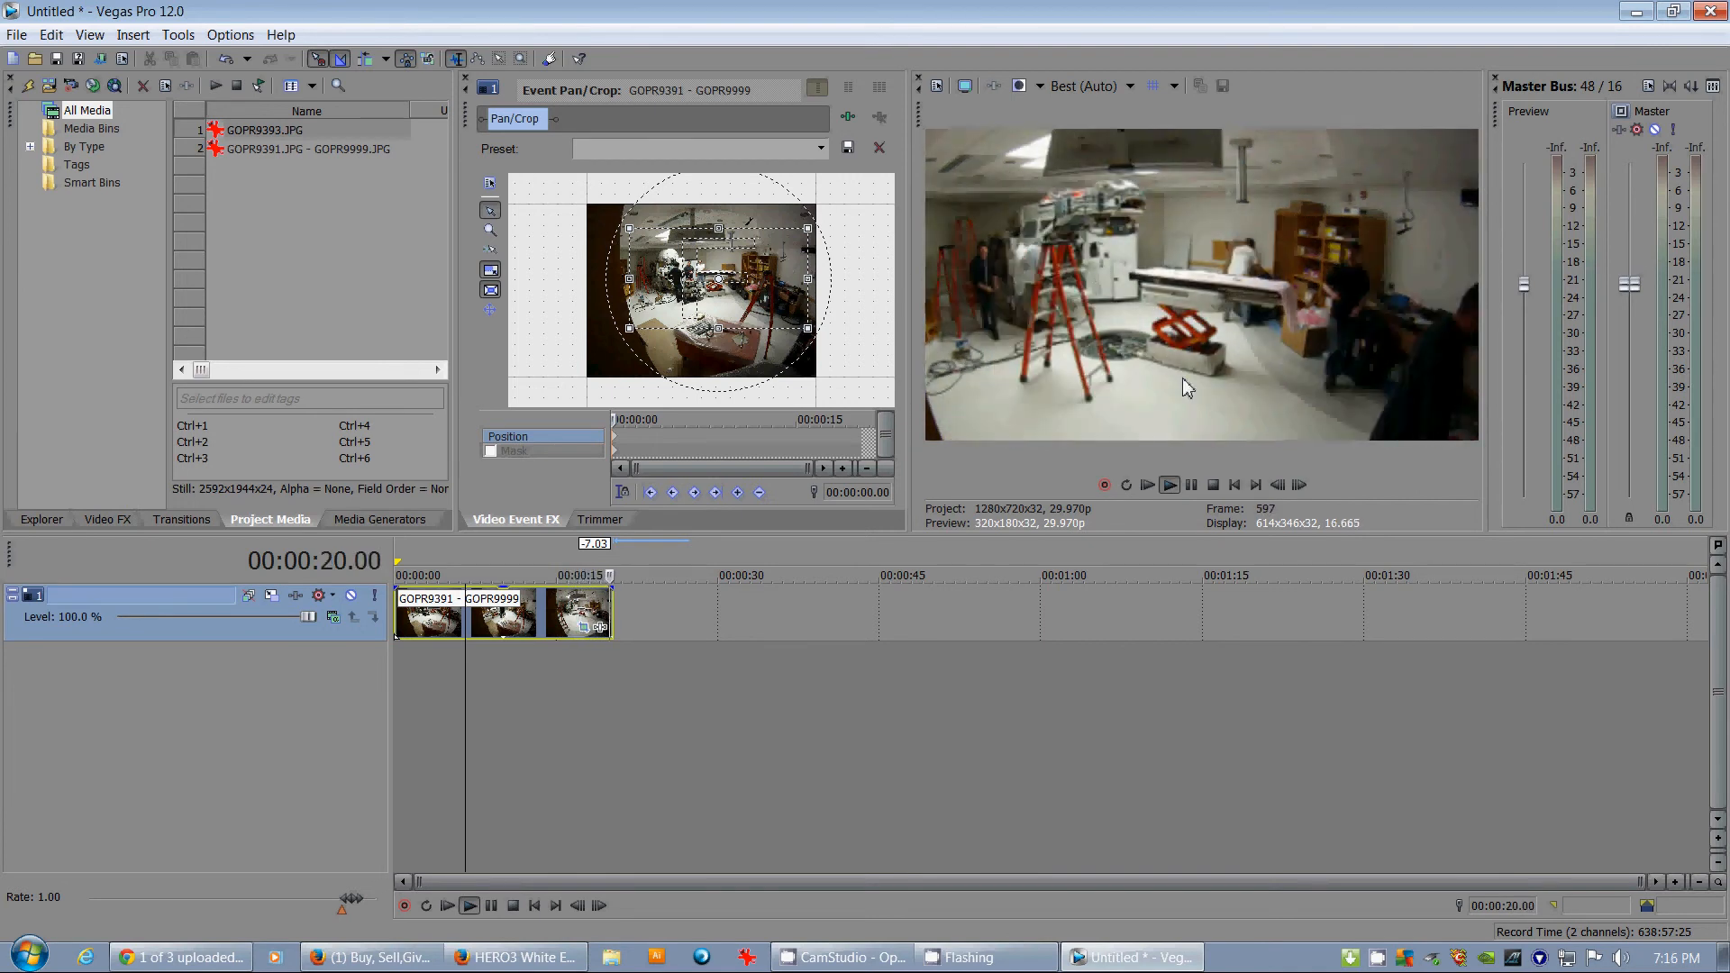
click(432, 544)
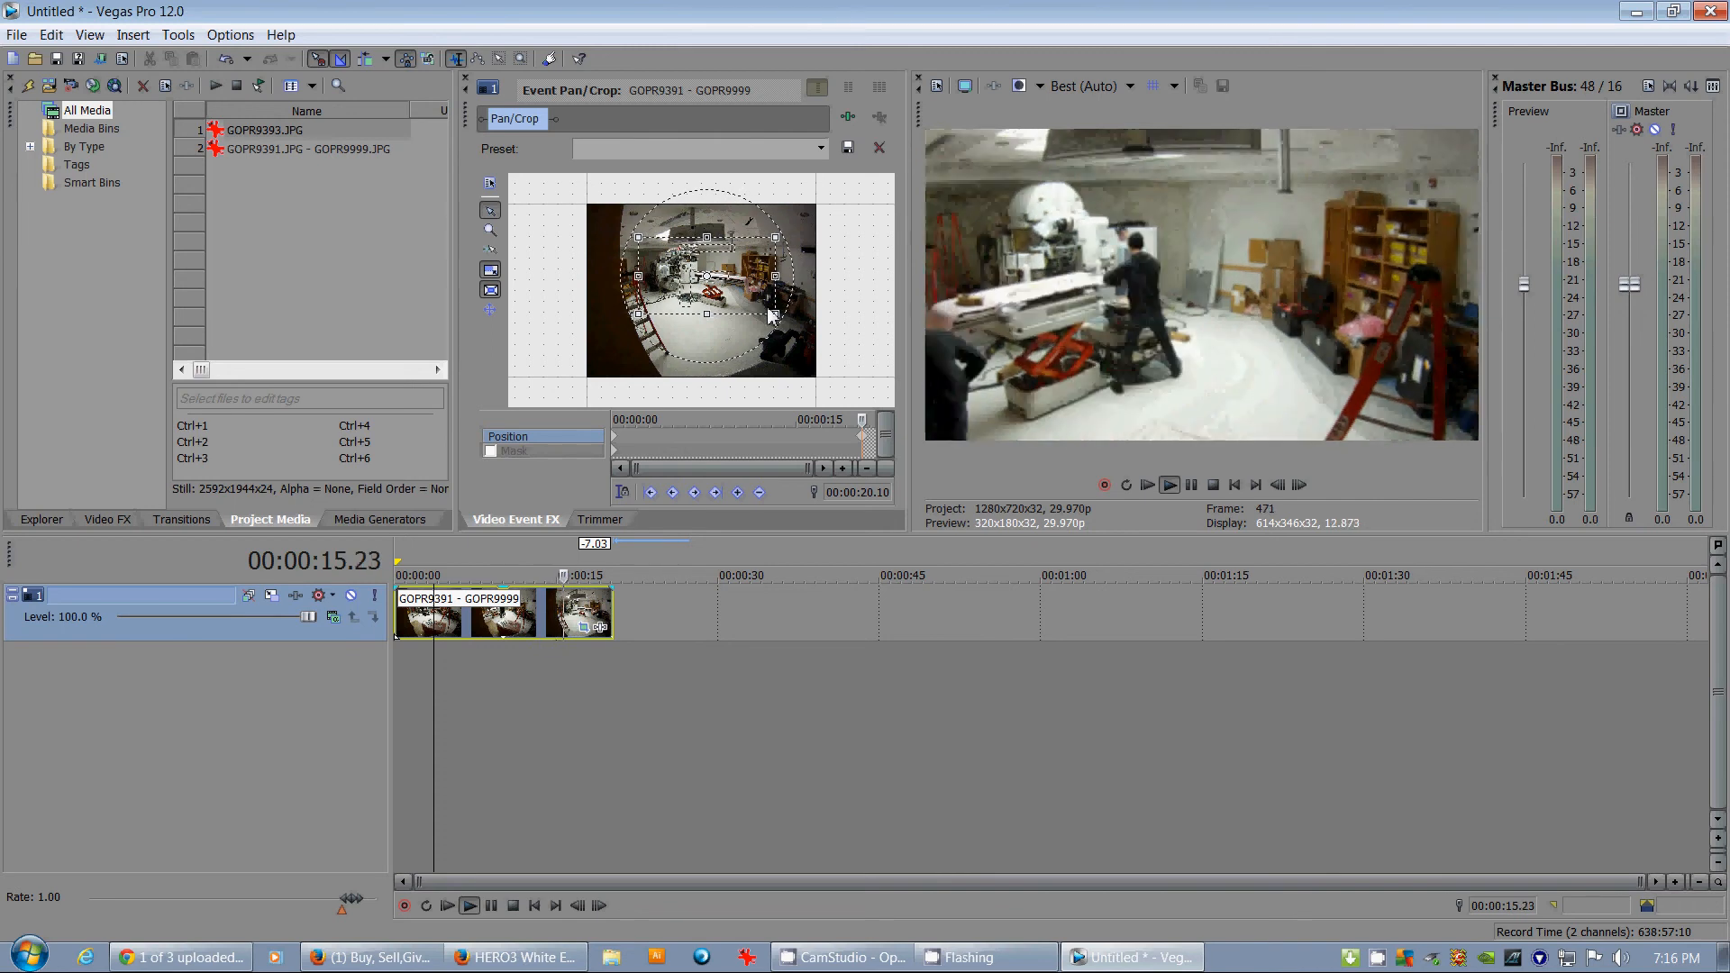
click(442, 544)
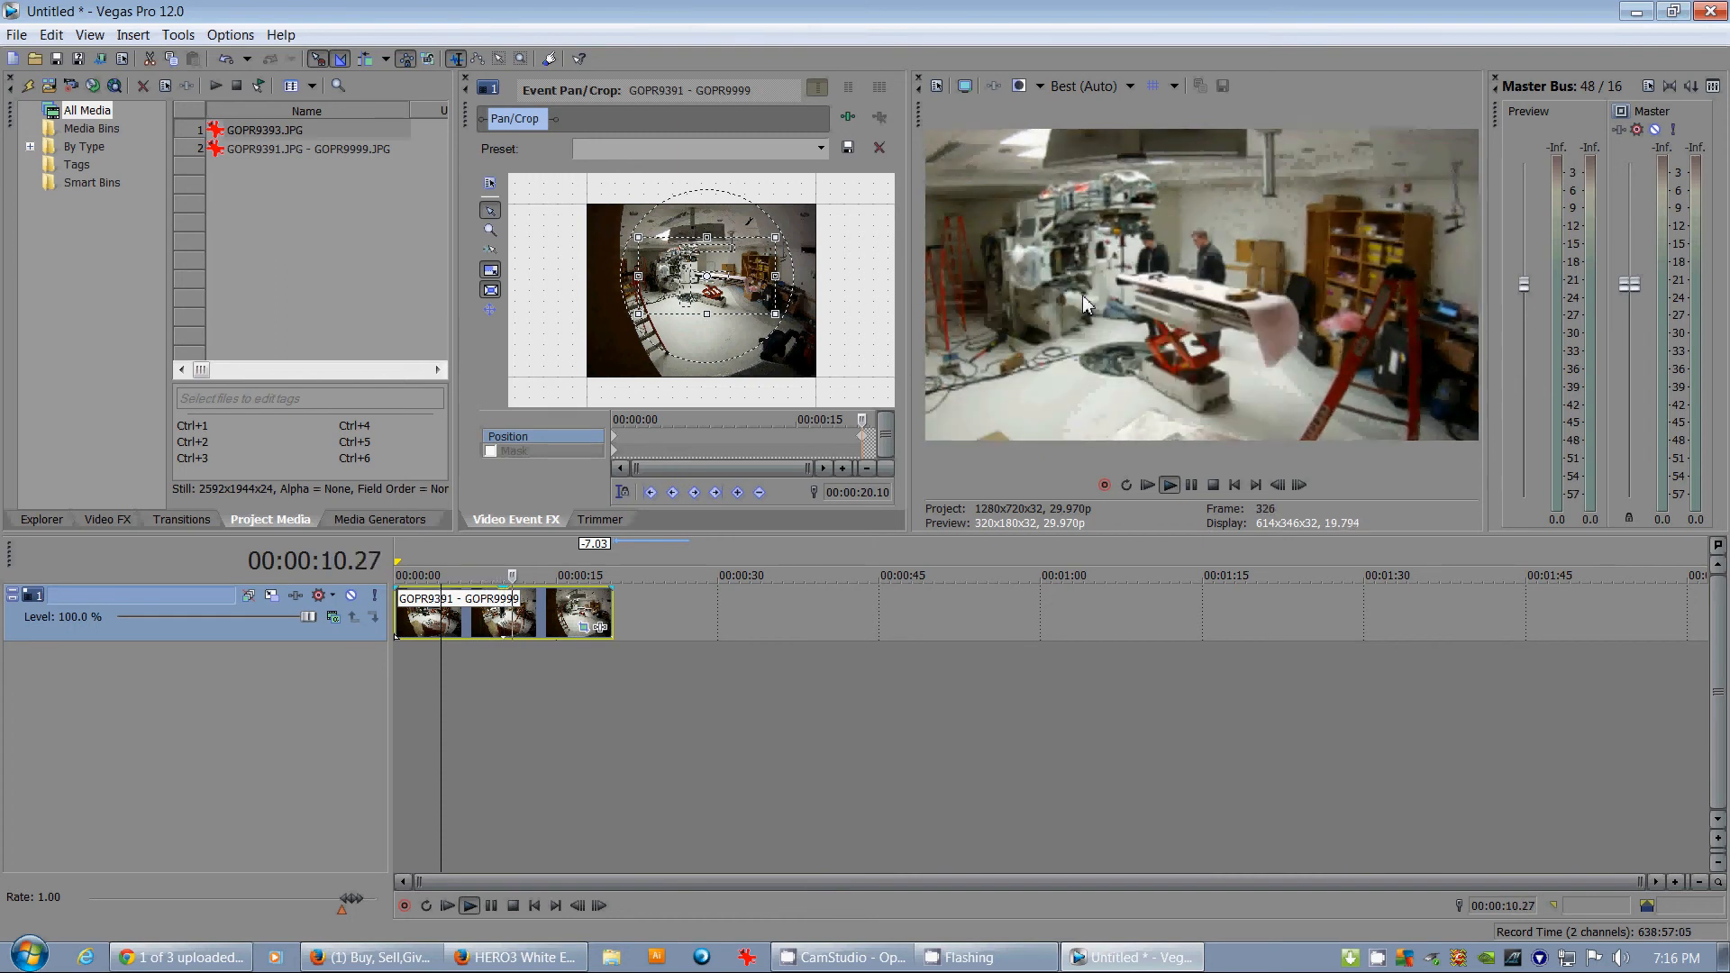
click(1191, 485)
Rotate the end keyframe's crop frame slightly counterclockwise, and preview the tilt by playing and scrubbing the clip
click(480, 553)
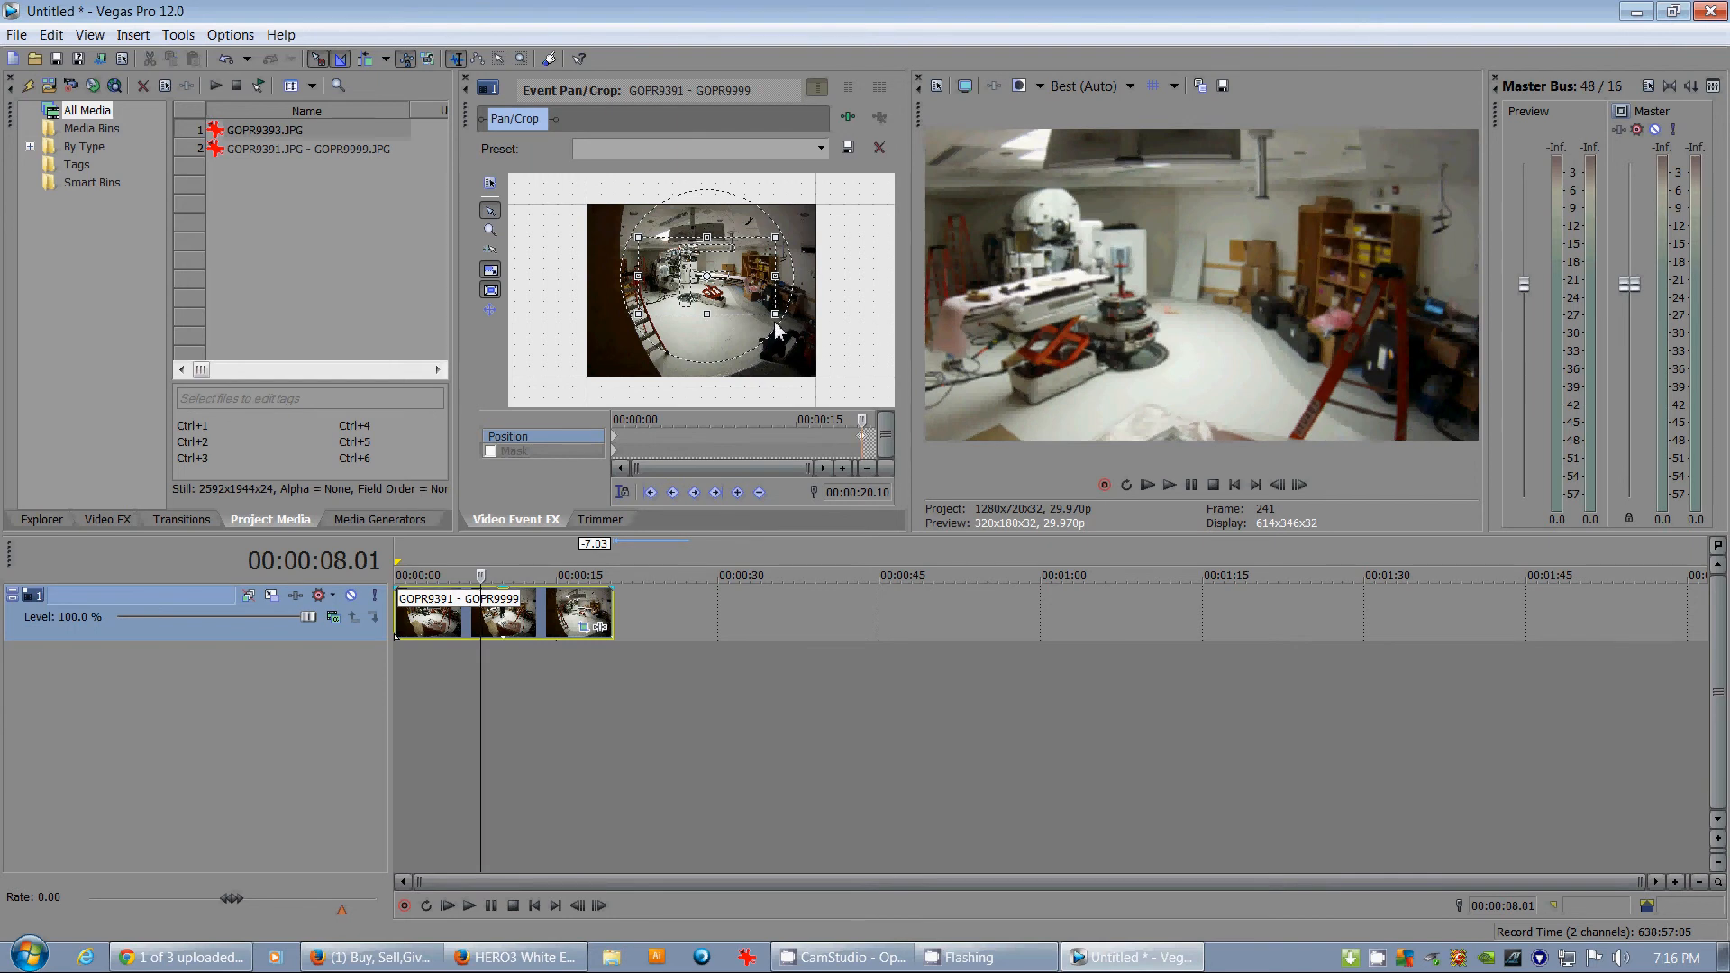
drag(777, 332, 791, 312)
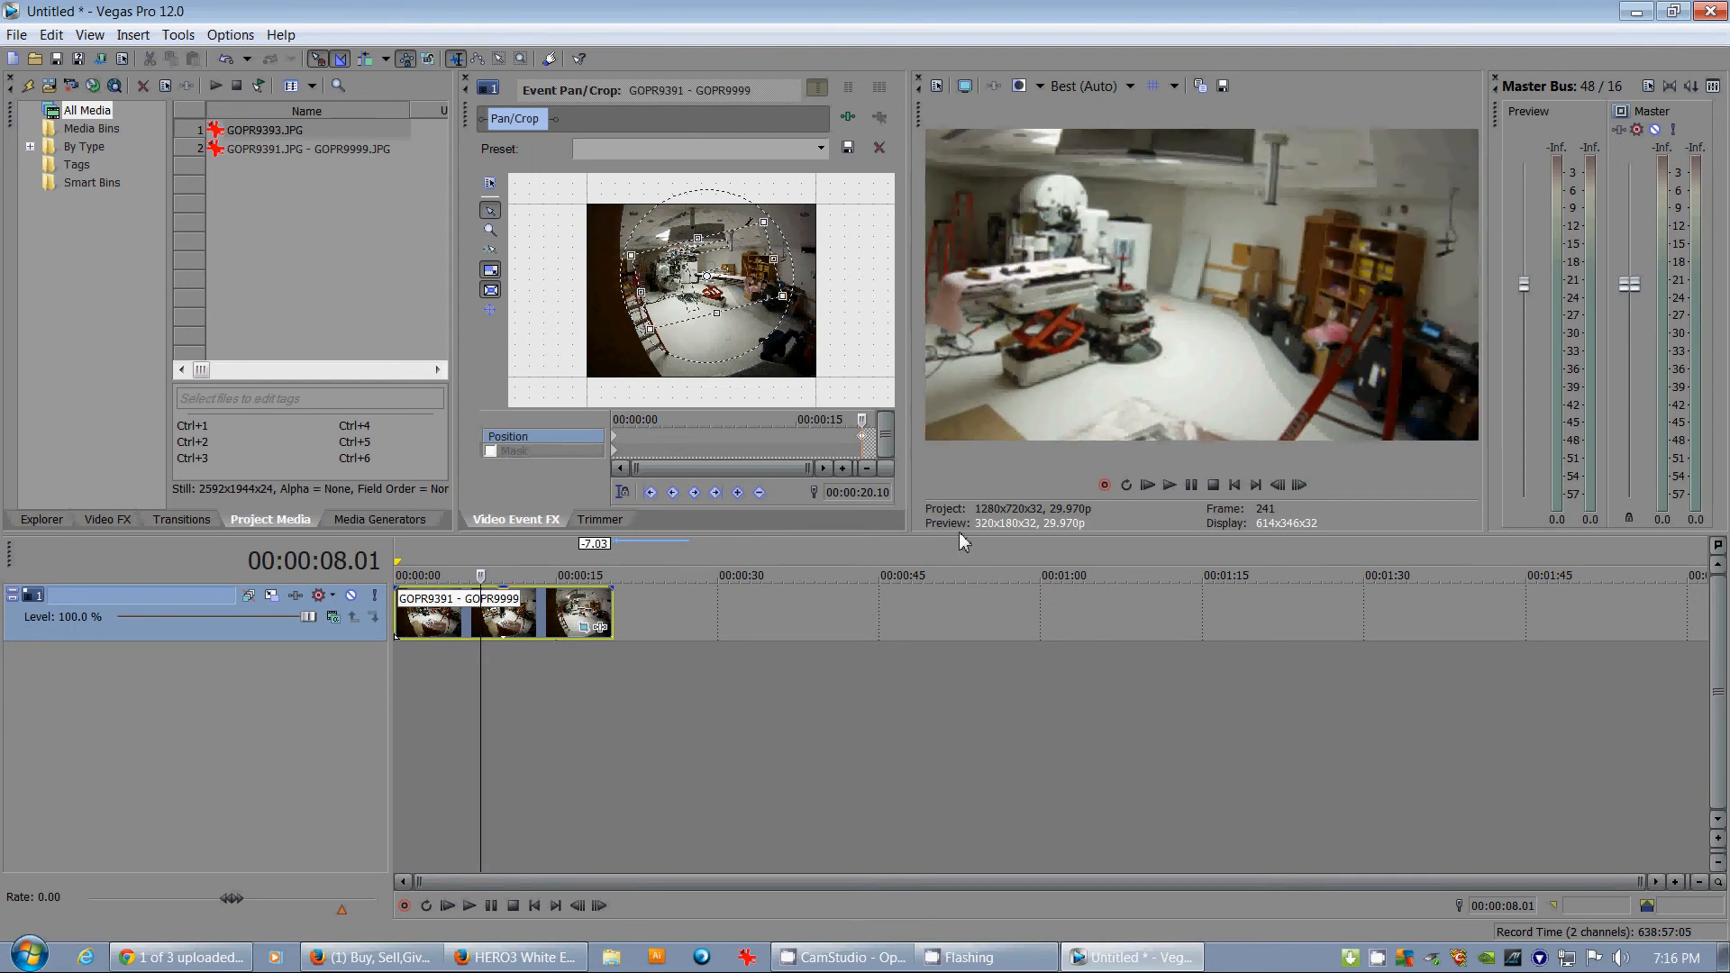
key(space)
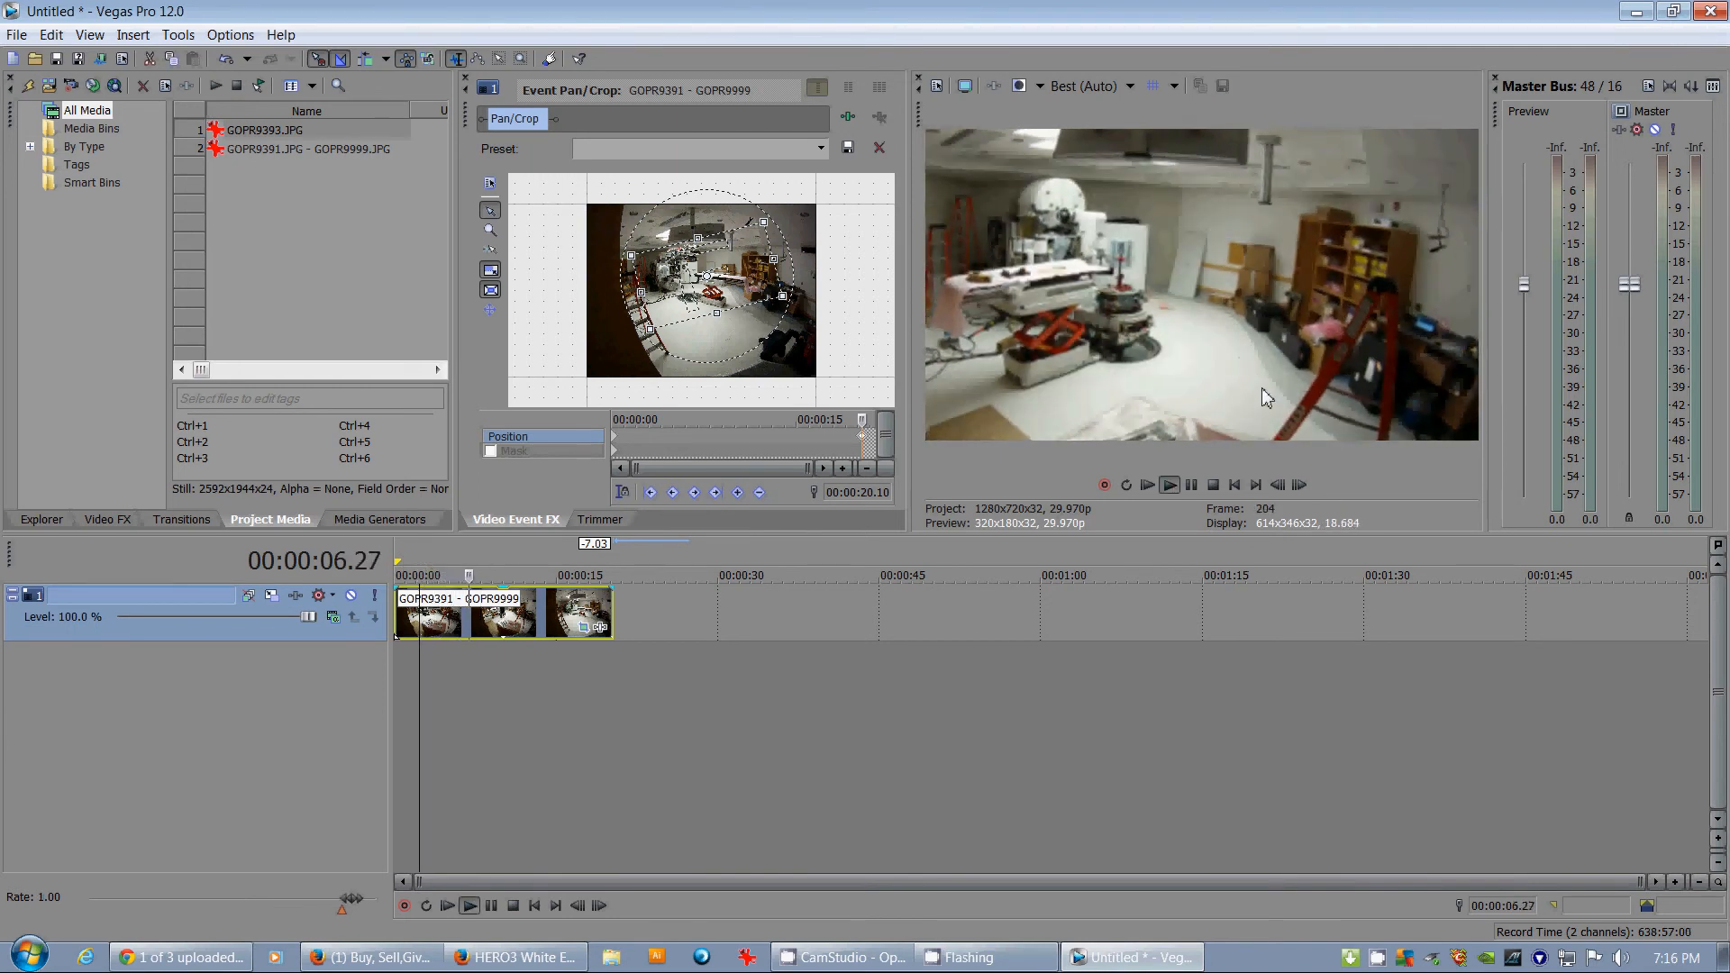
click(450, 548)
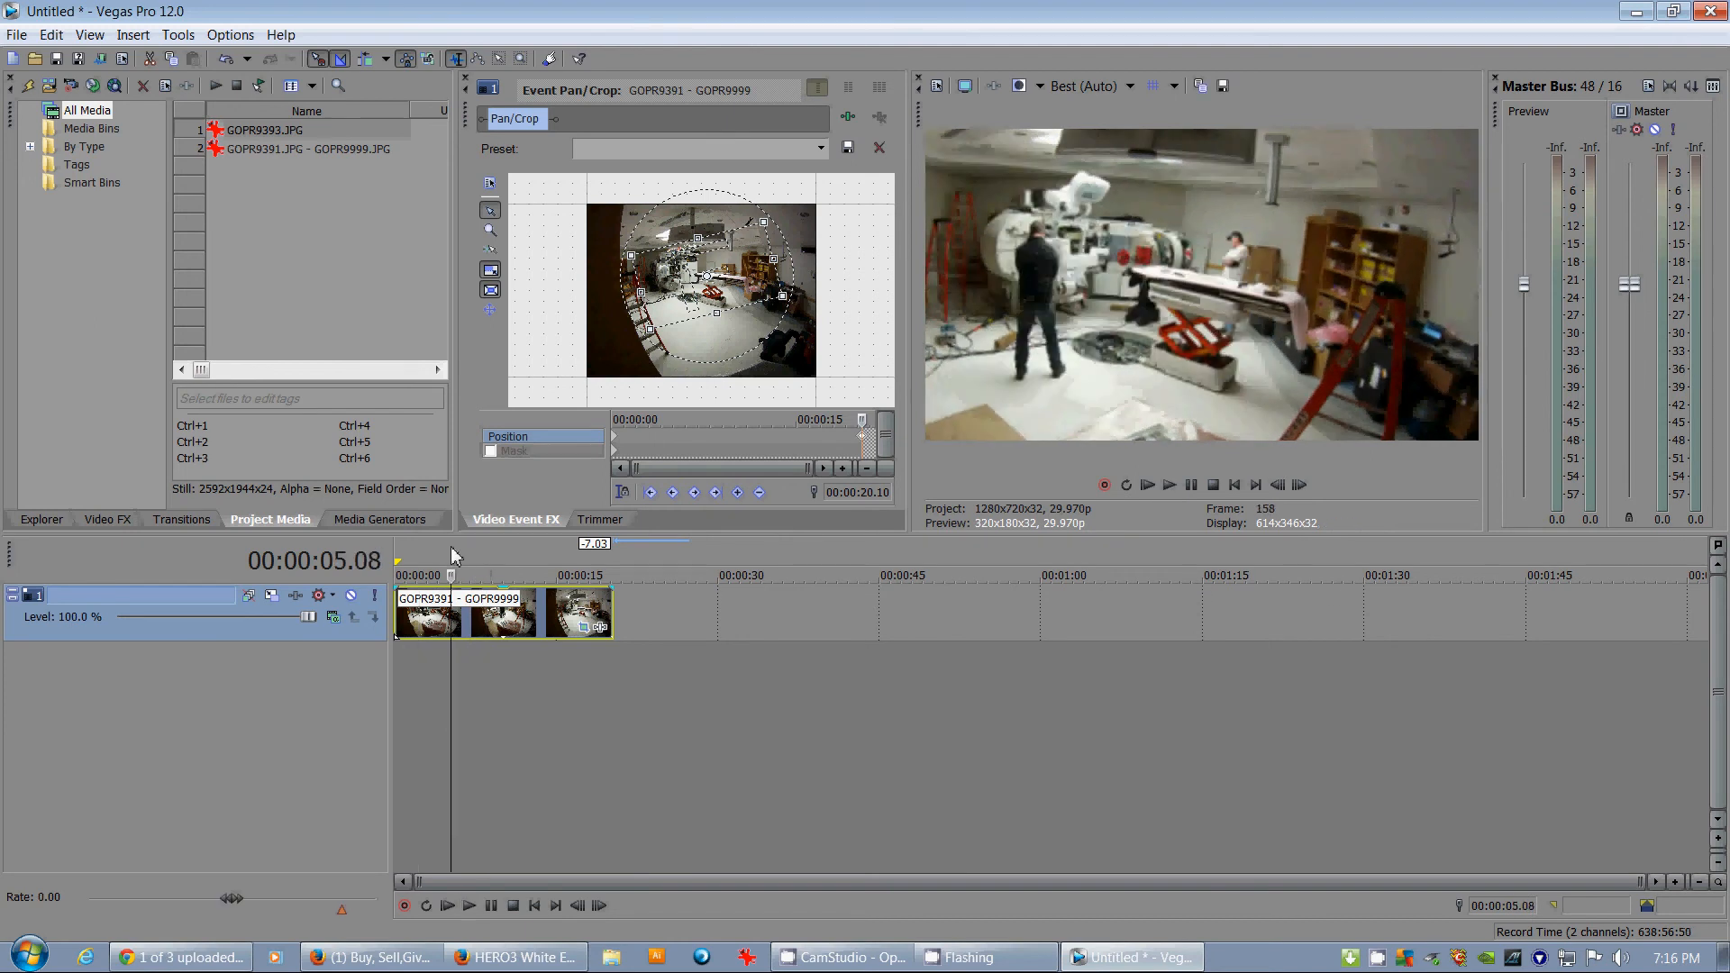
click(509, 553)
click(532, 559)
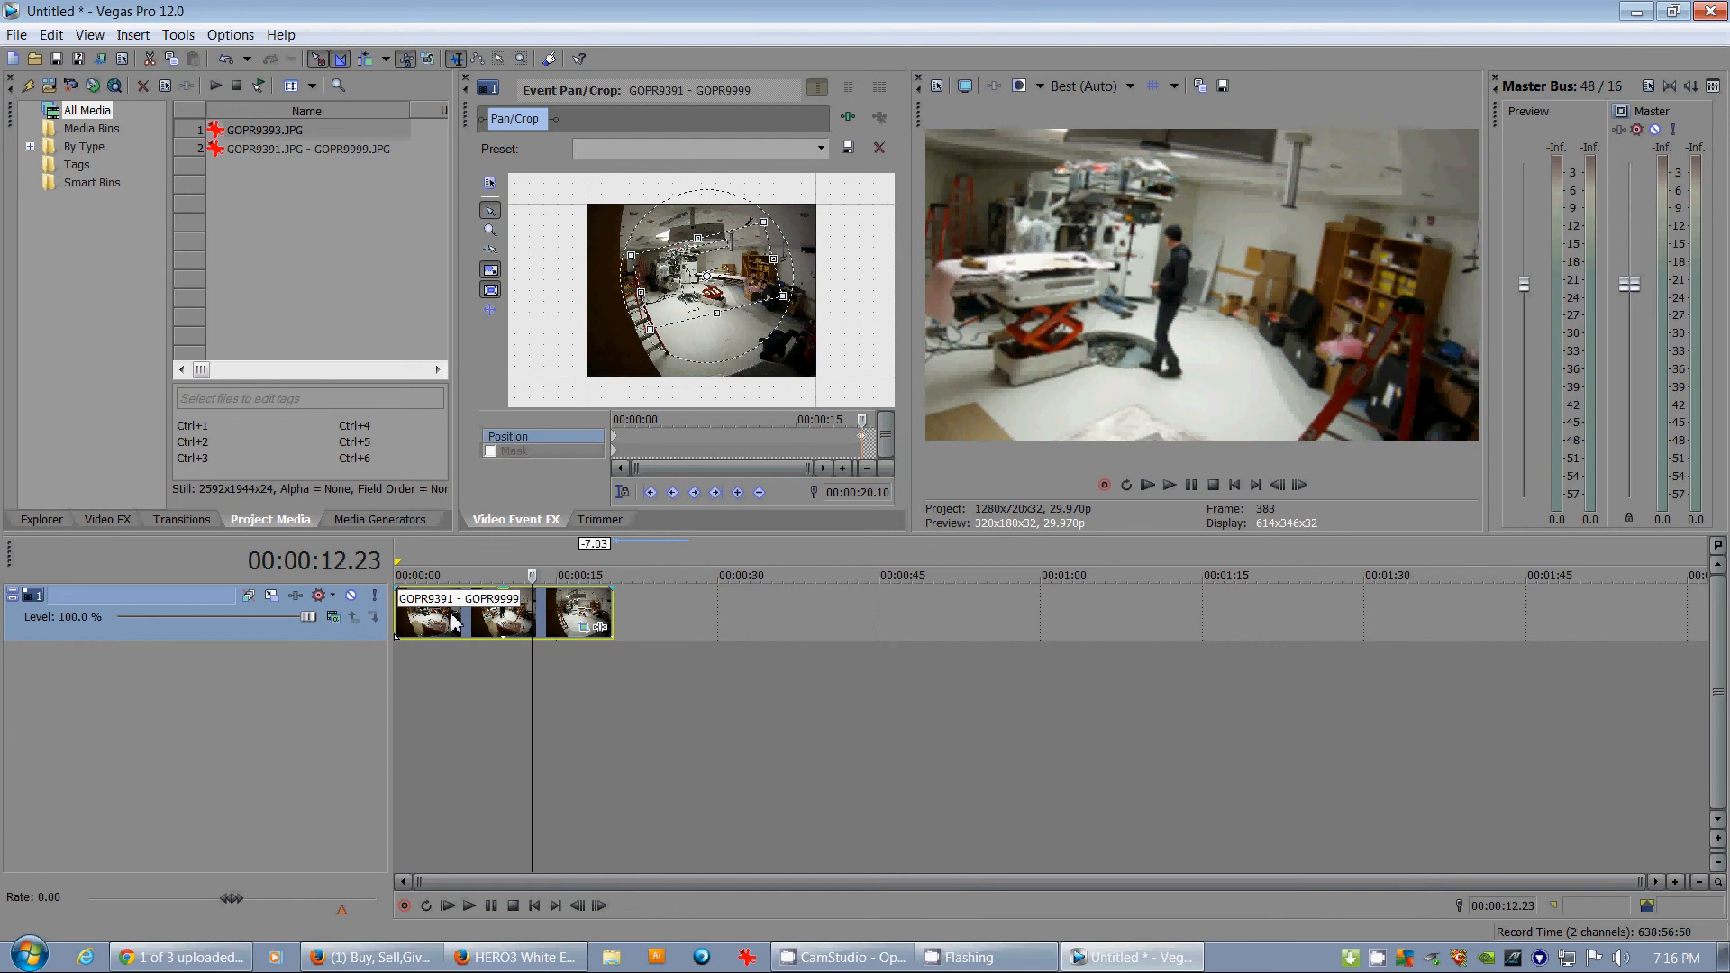
click(452, 551)
key(space)
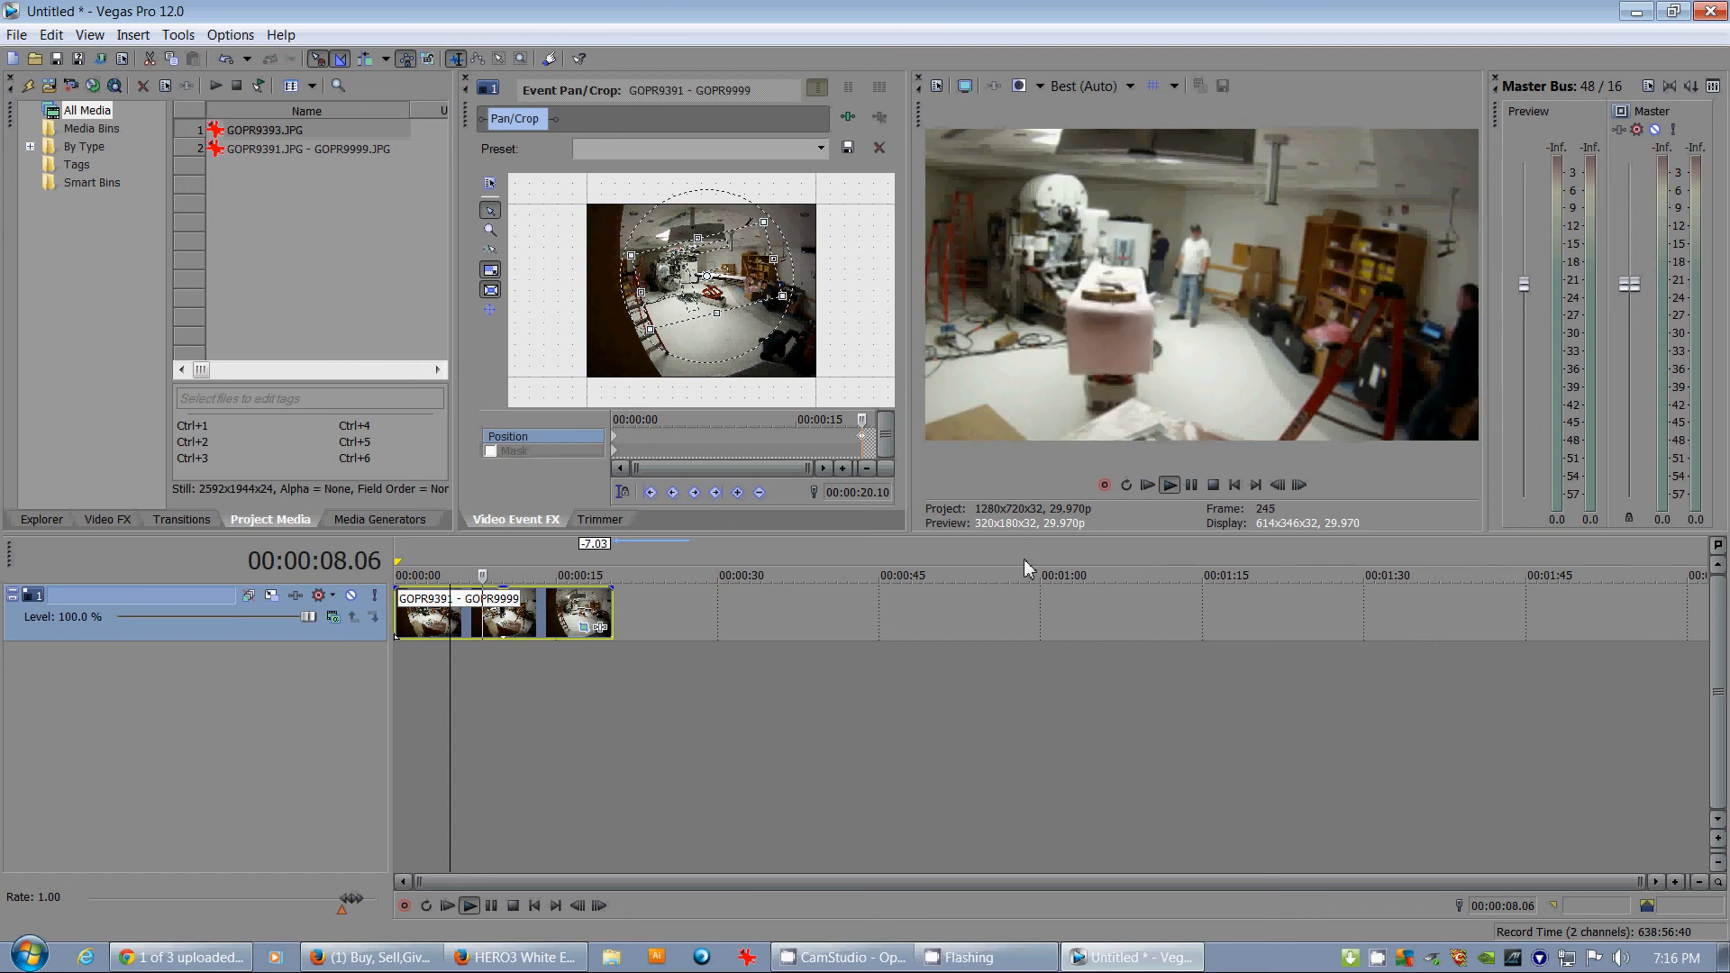
key(Return)
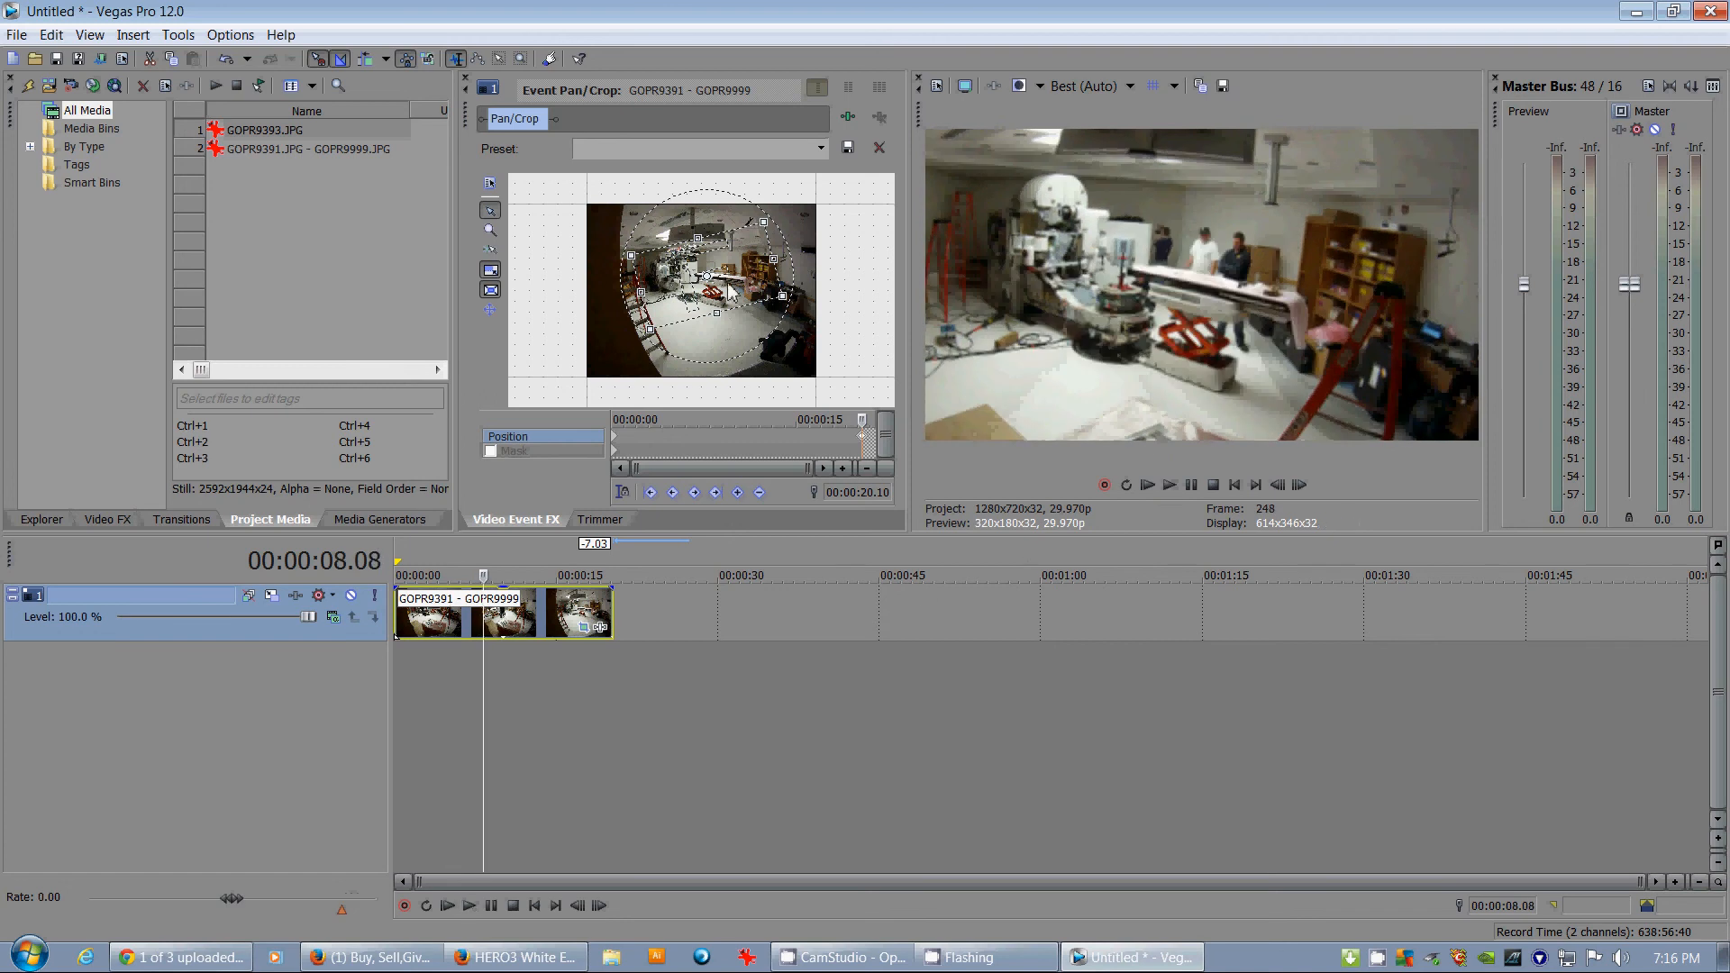
Move the crop frame of the starting pan/crop keyframe lower in the picture and play the clip from about 2 seconds
click(612, 437)
drag(756, 311, 755, 323)
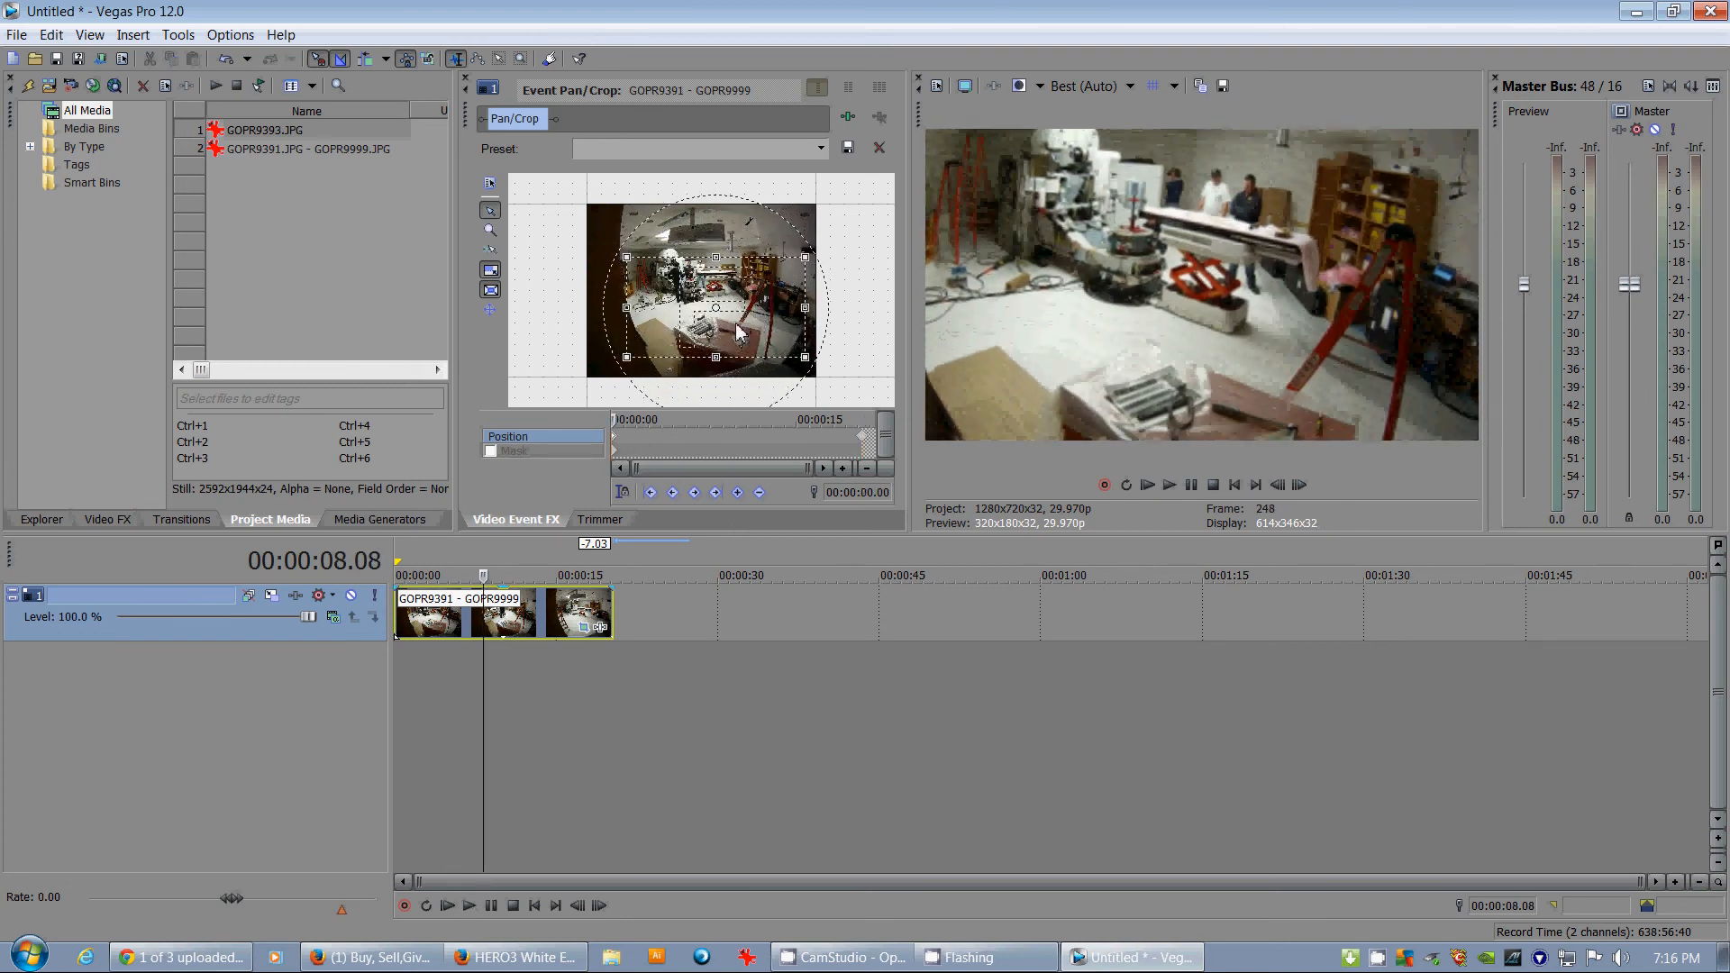
click(420, 554)
key(space)
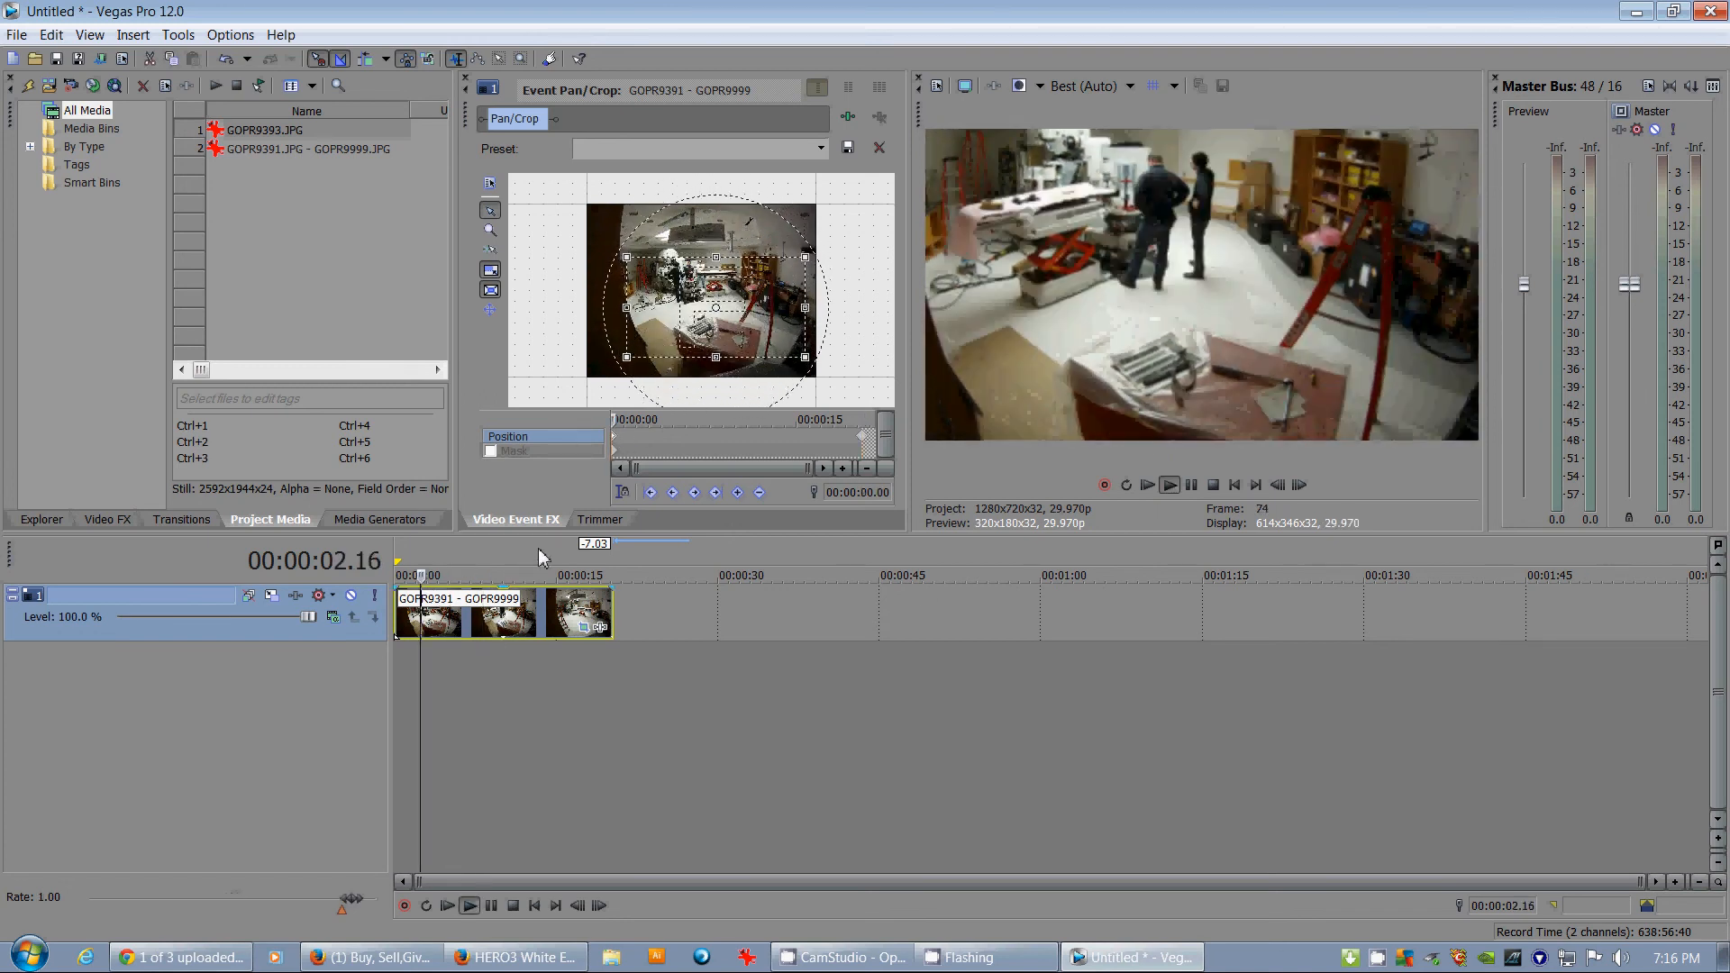
Shift the end keyframe's crop frame slightly up and left in the picture, and scrub the clip to review the camera move
click(861, 436)
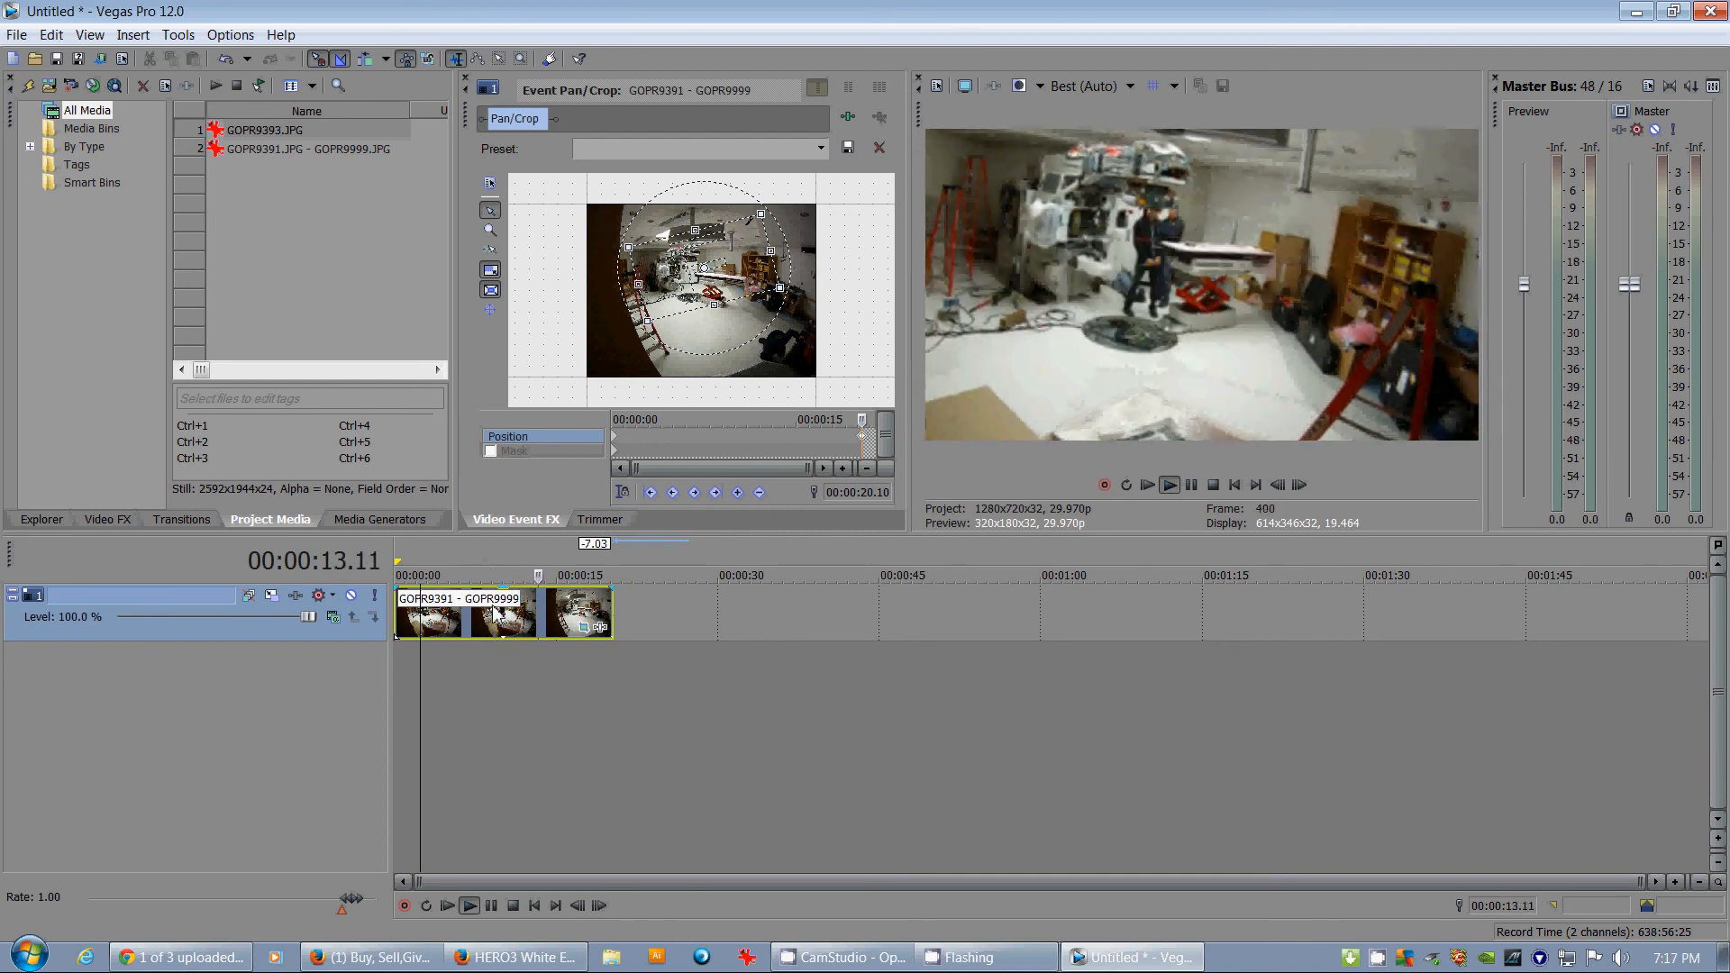
key(Return)
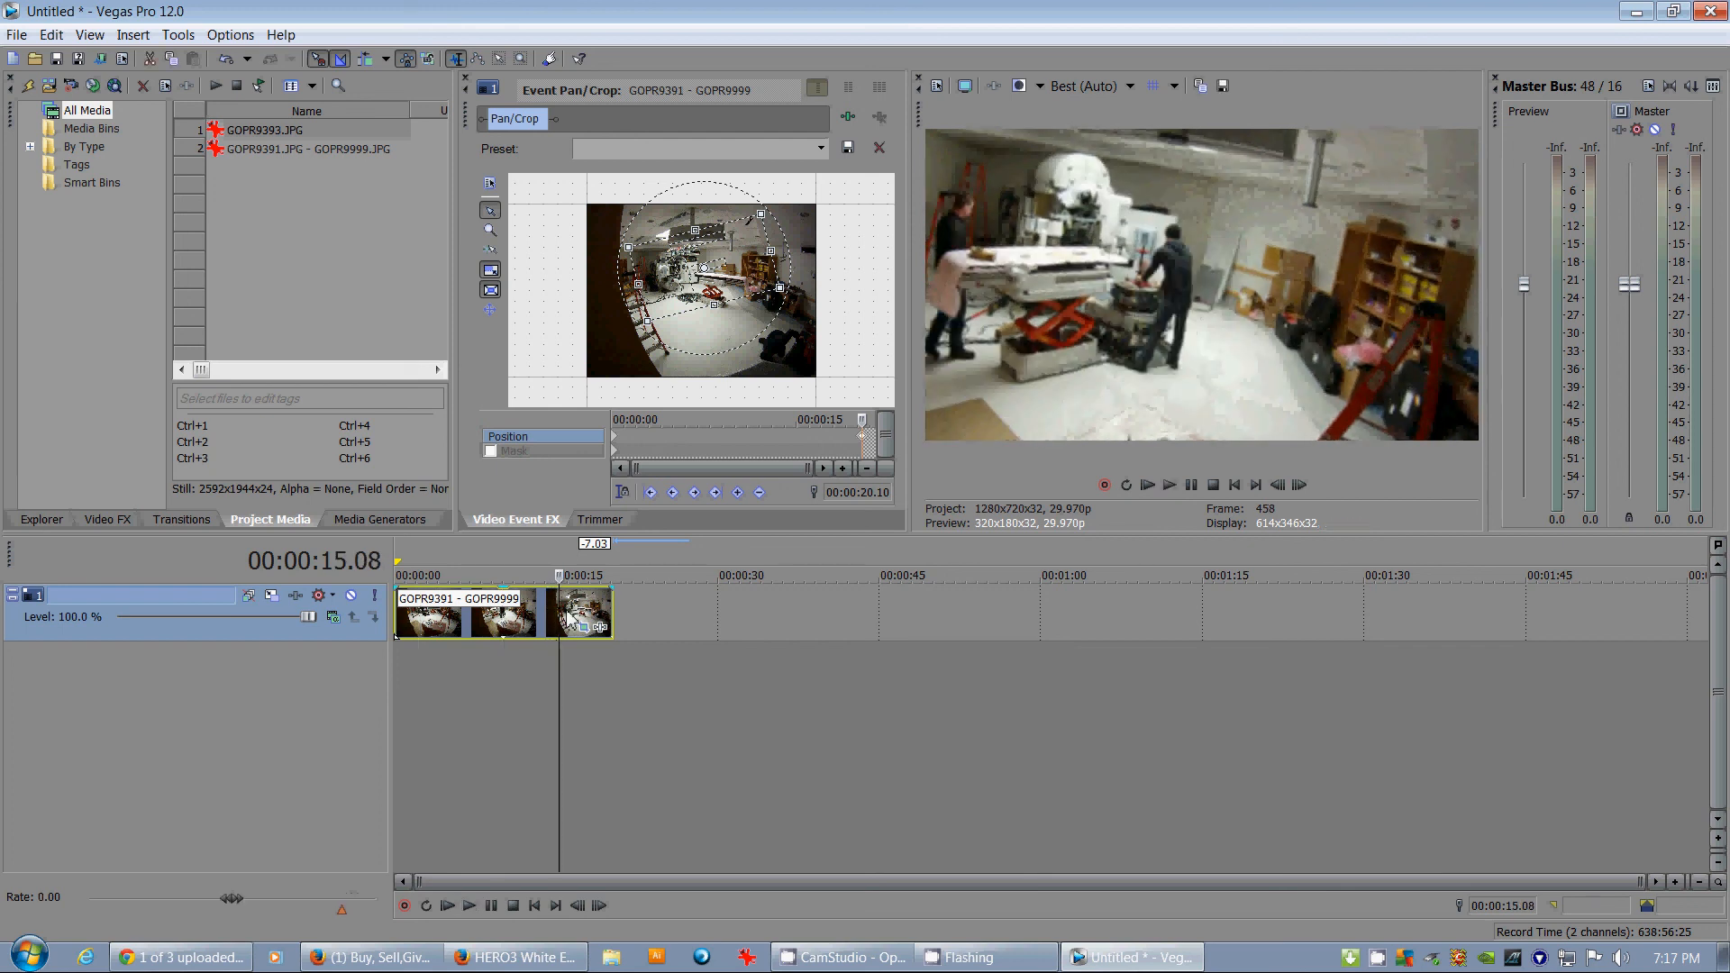
click(475, 575)
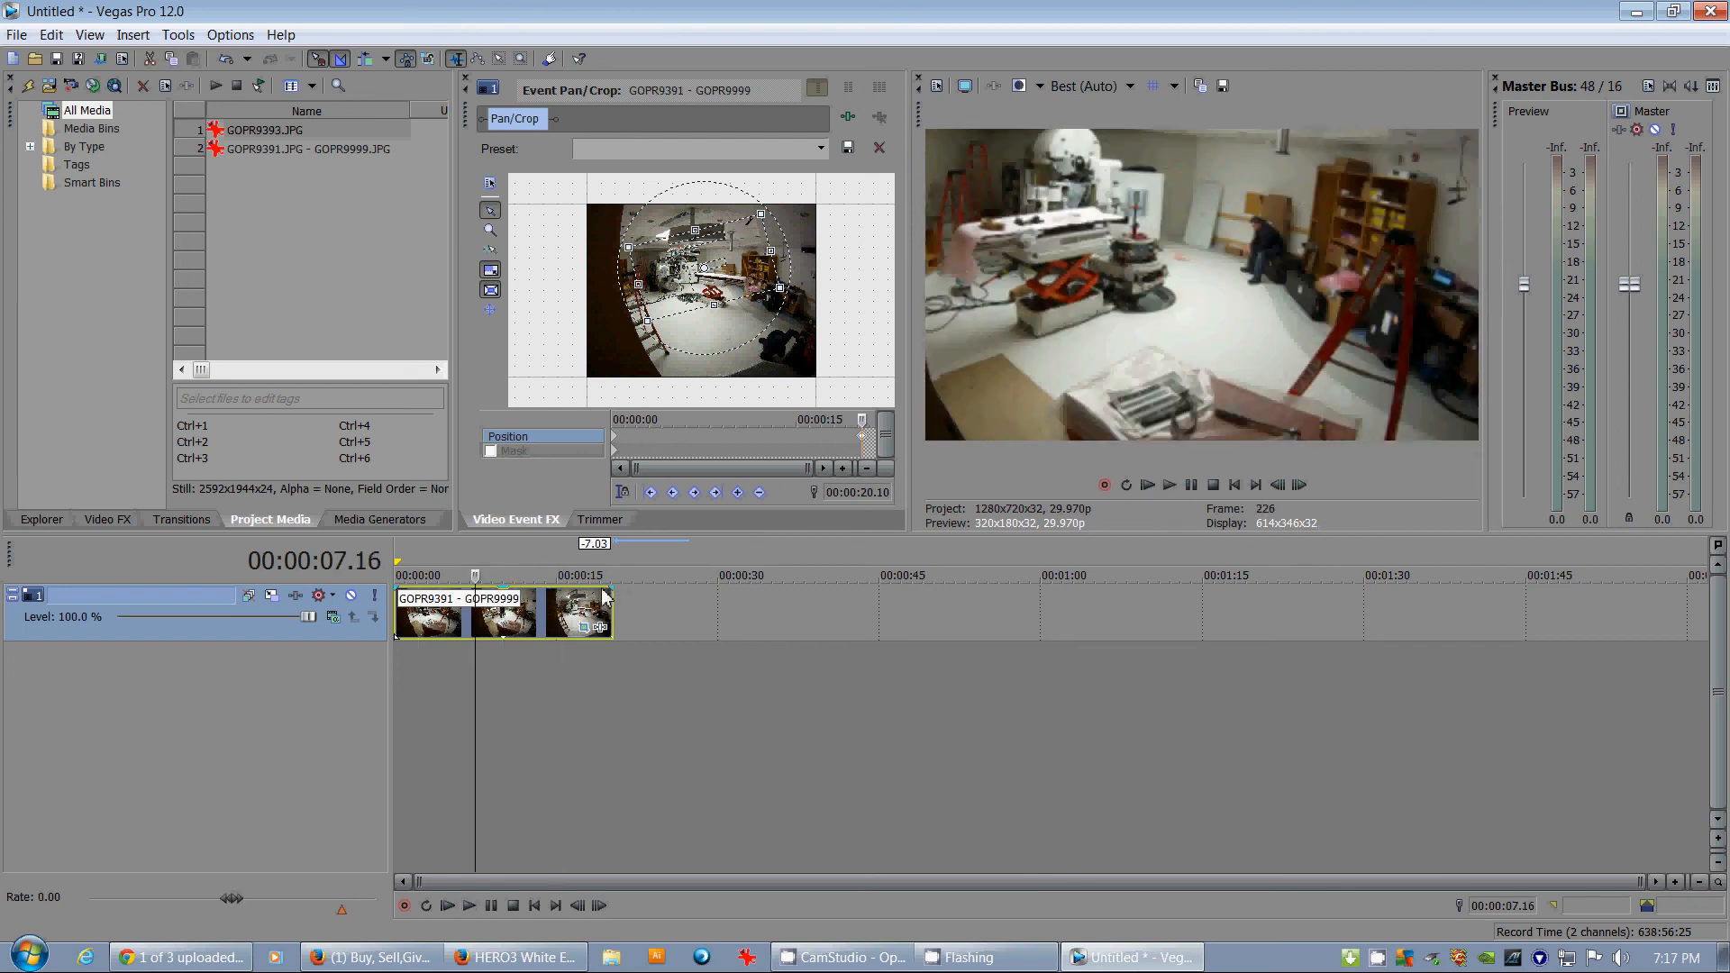
click(503, 611)
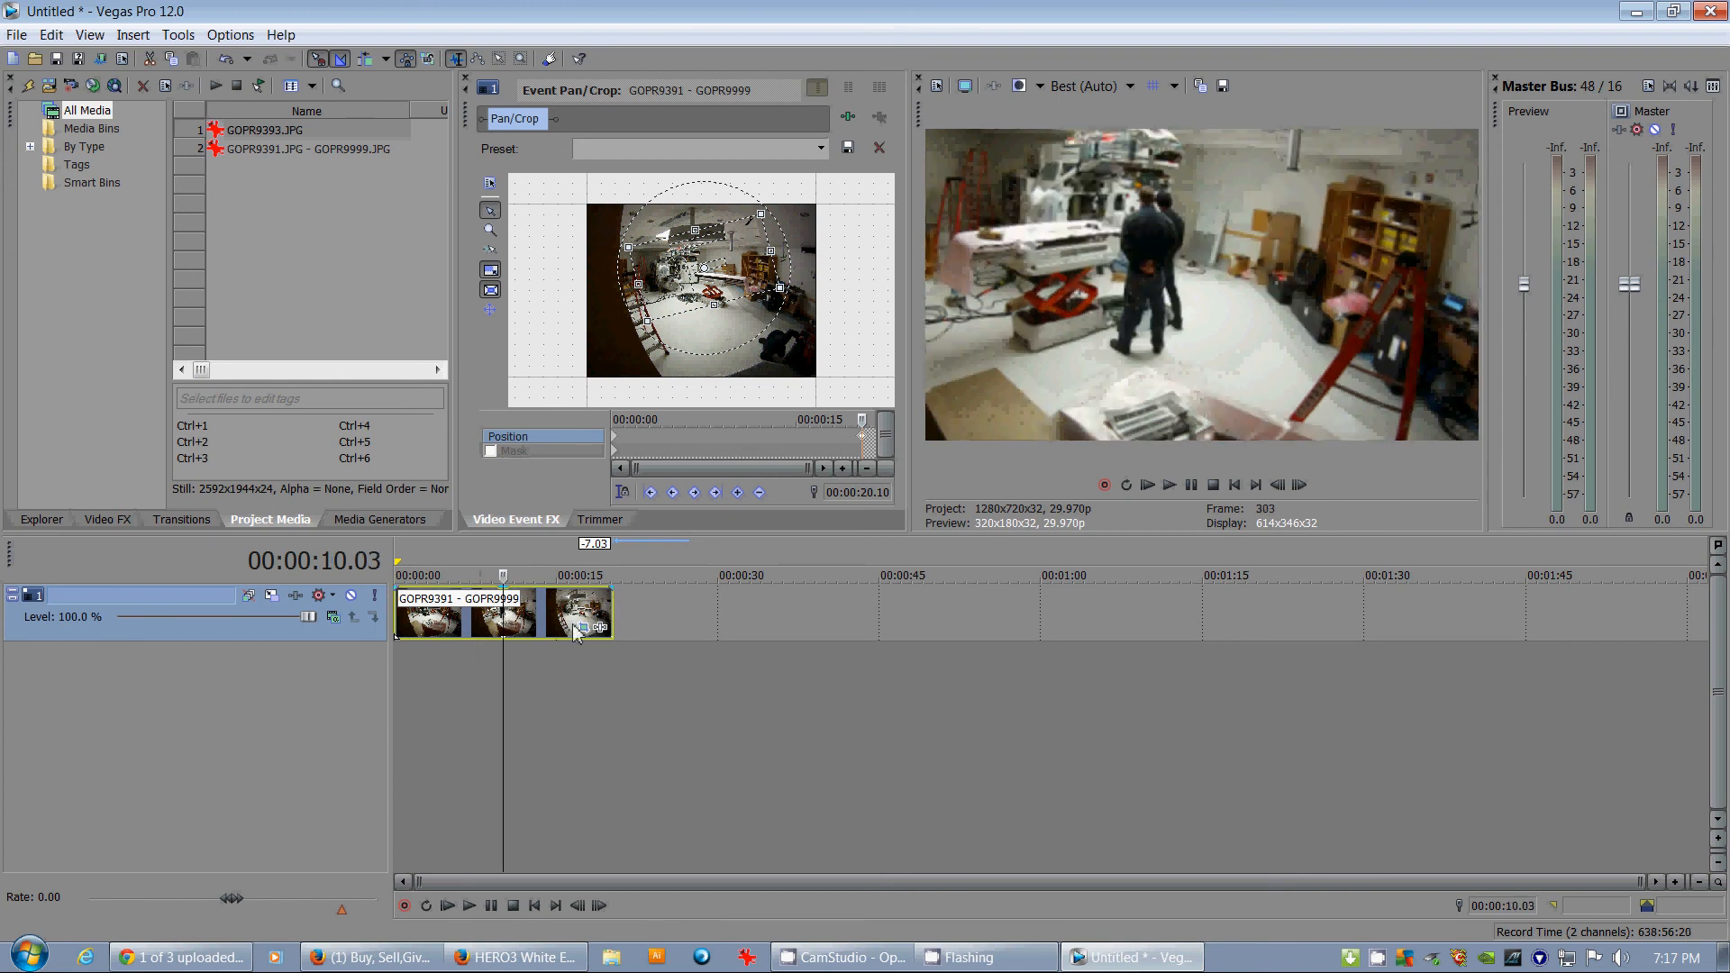
click(575, 612)
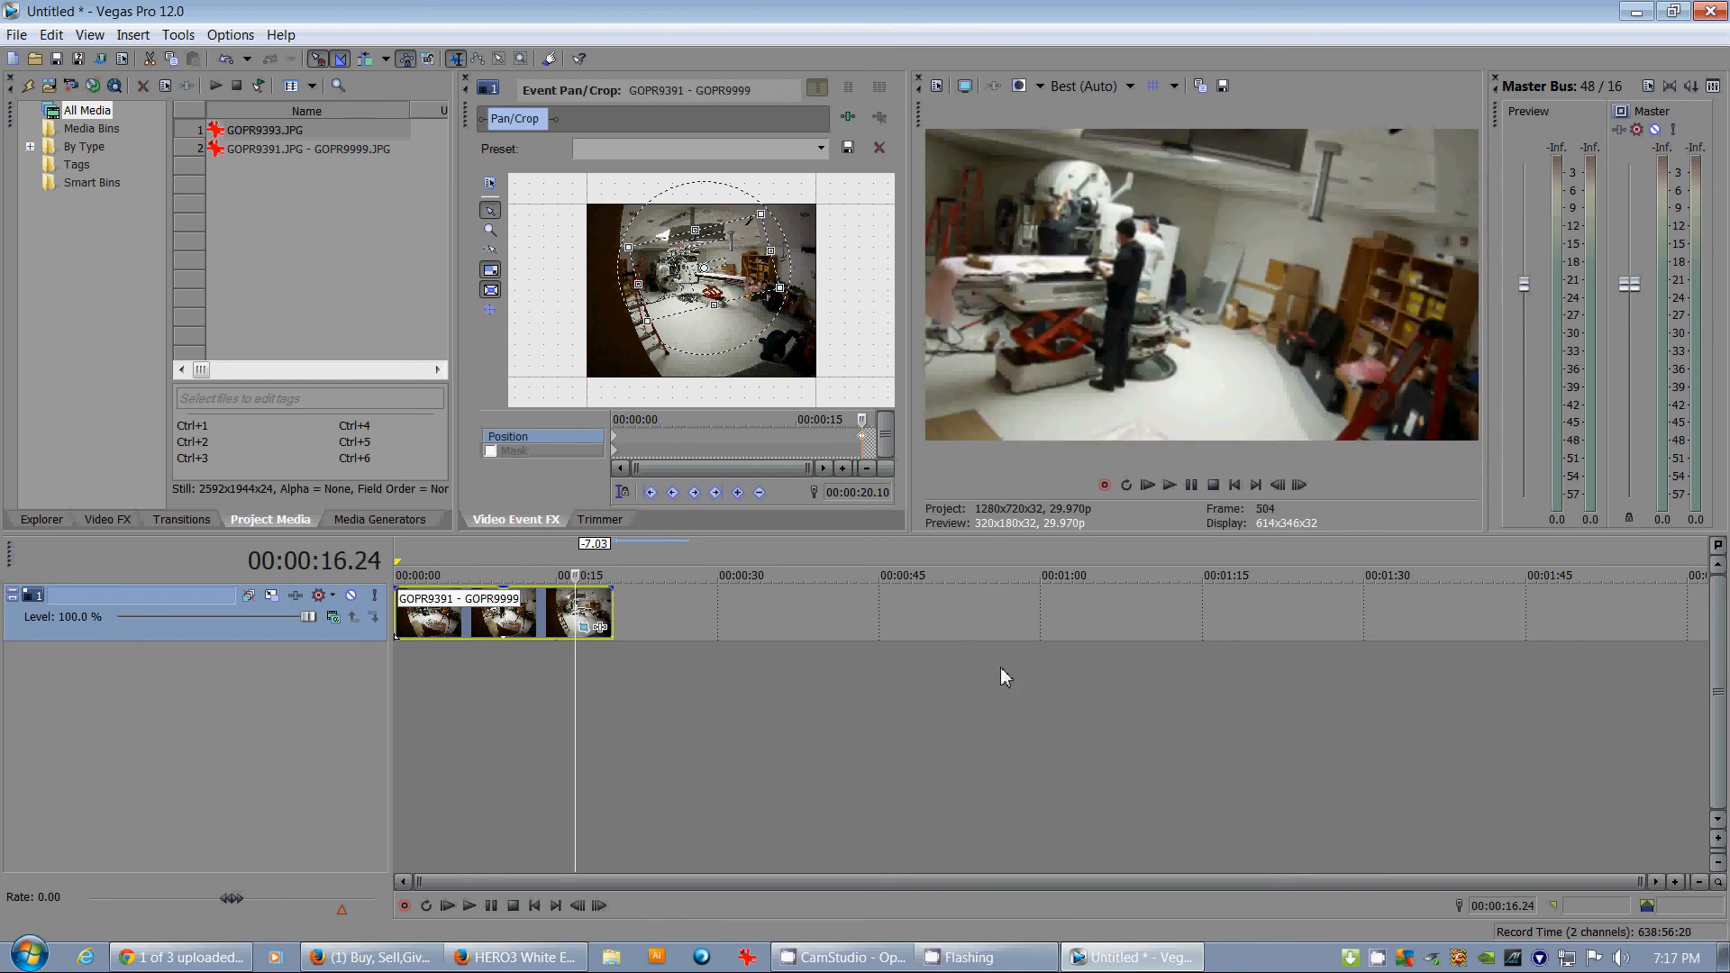
click(592, 568)
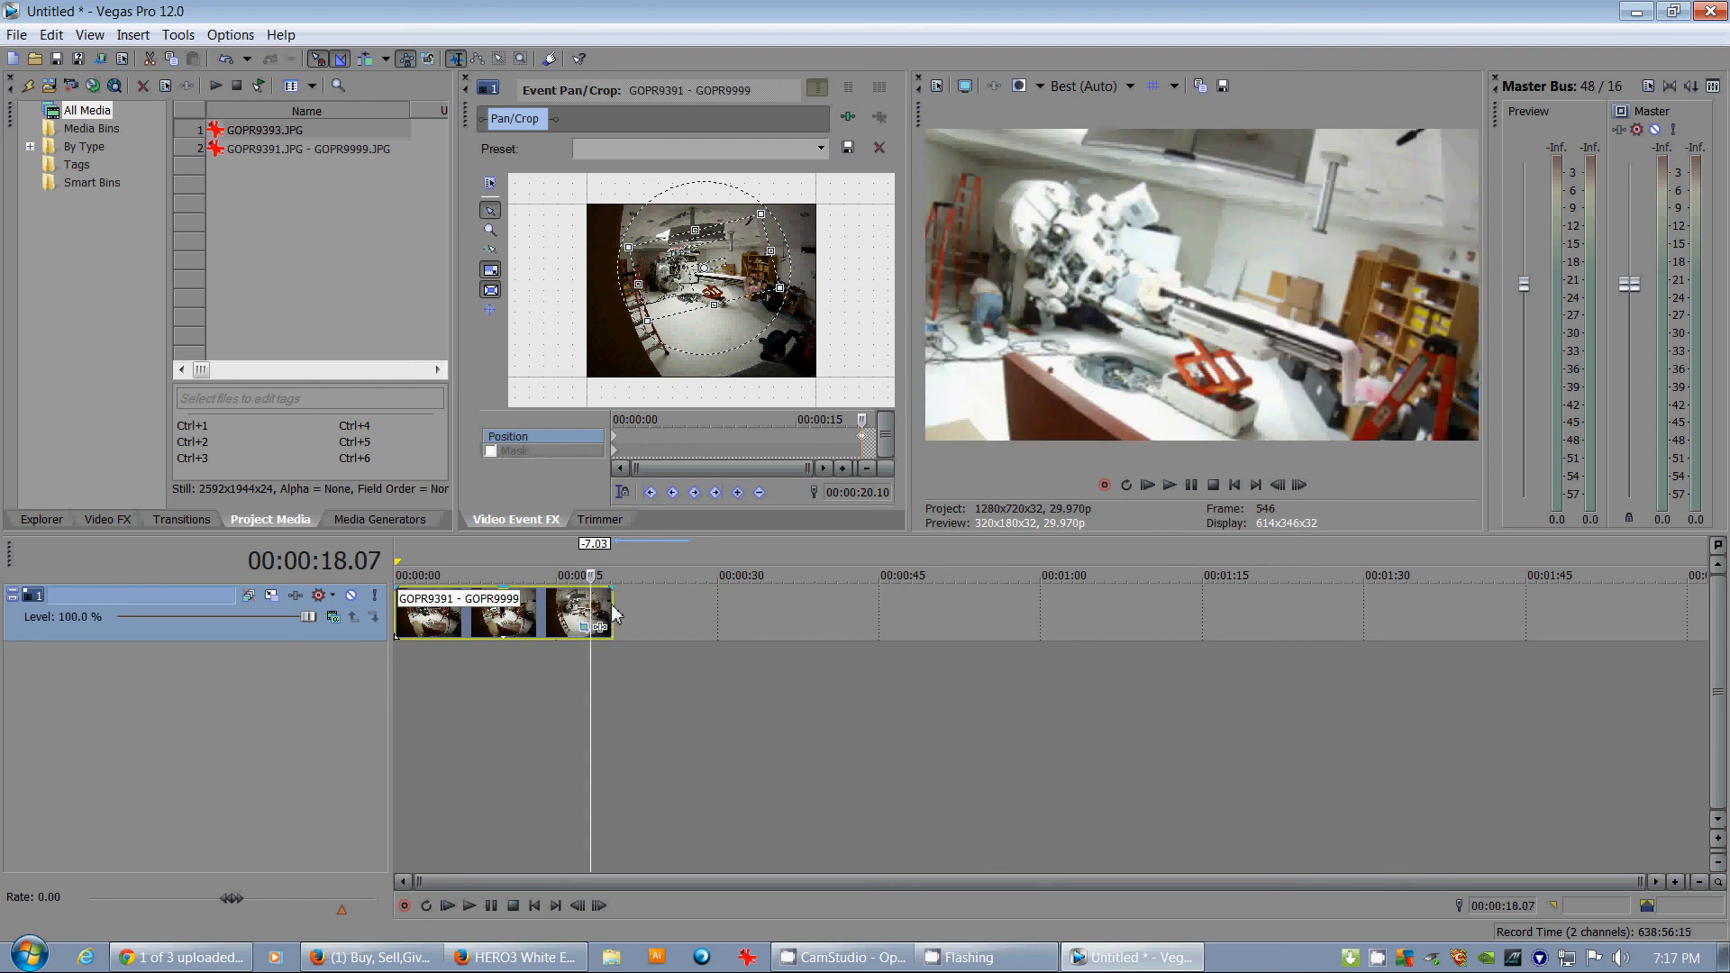